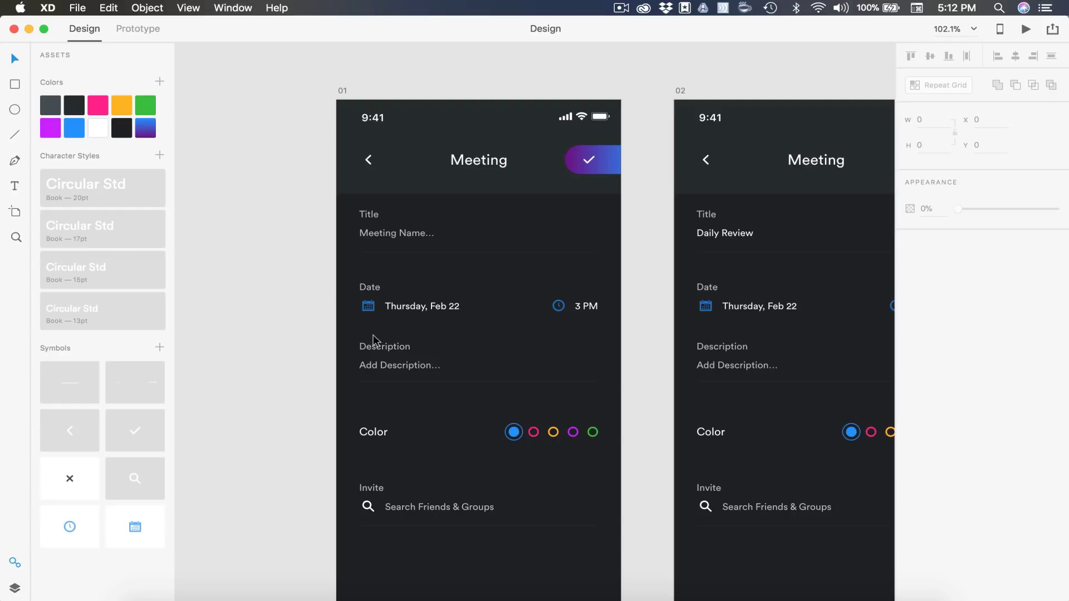
Append ' & Time' to the Meeting form's Date label so it reads 'Date & Time'
{"action": "scroll", "coordinate": [413, 331], "scroll_direction": "up", "scroll_amount": 5}
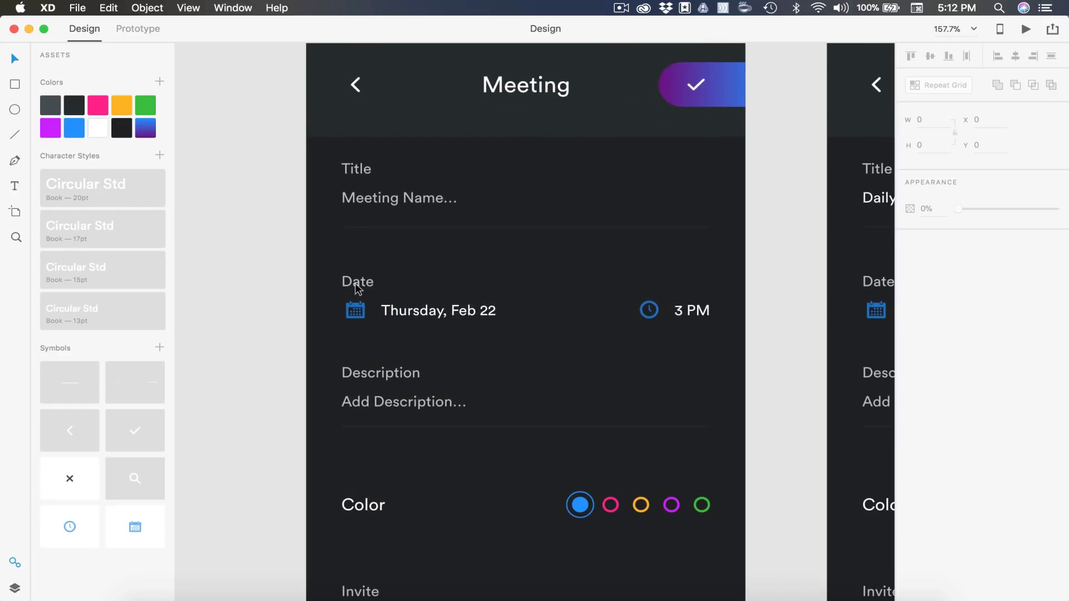
{"action": "double_click", "coordinate": [355, 283]}
{"action": "type", "text": "Date & Time"}
{"action": "key", "text": "Escape"}
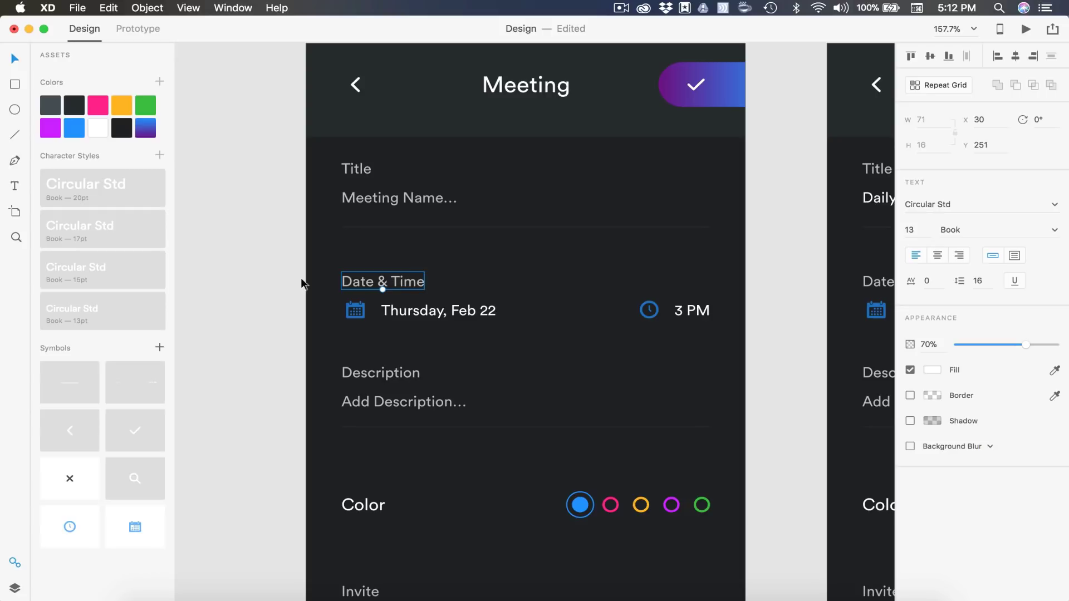
{"action": "left_click", "coordinate": [256, 300]}
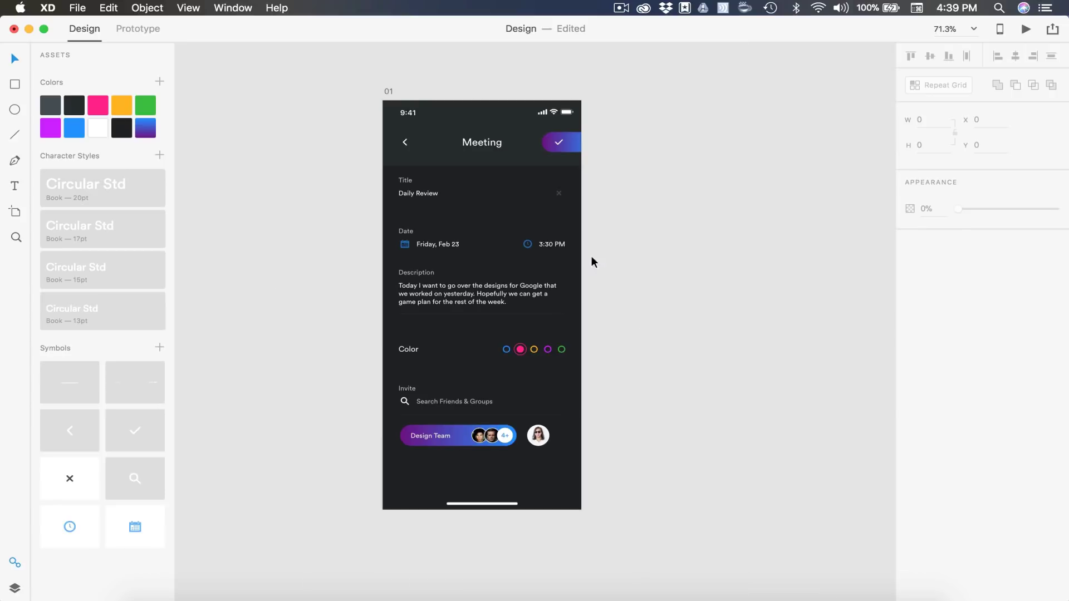
Rename the finished artboard 'End', duplicate it, and move End above the copy
{"action": "left_click", "coordinate": [388, 91]}
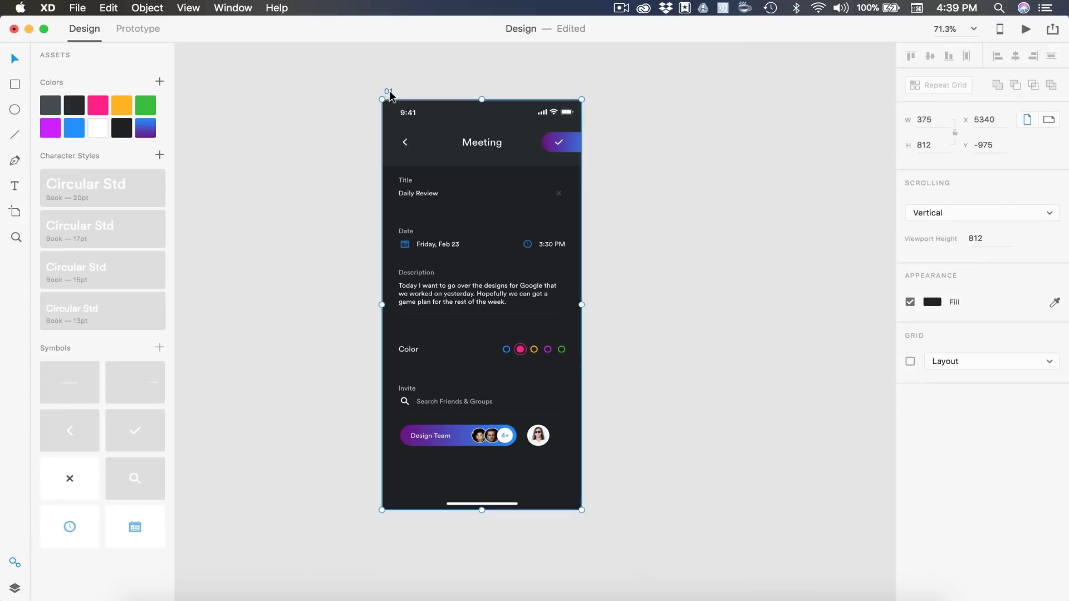
{"action": "double_click", "coordinate": [388, 91]}
{"action": "type", "text": "End"}
{"action": "key", "text": "Return"}
{"action": "key", "text": "super+d"}
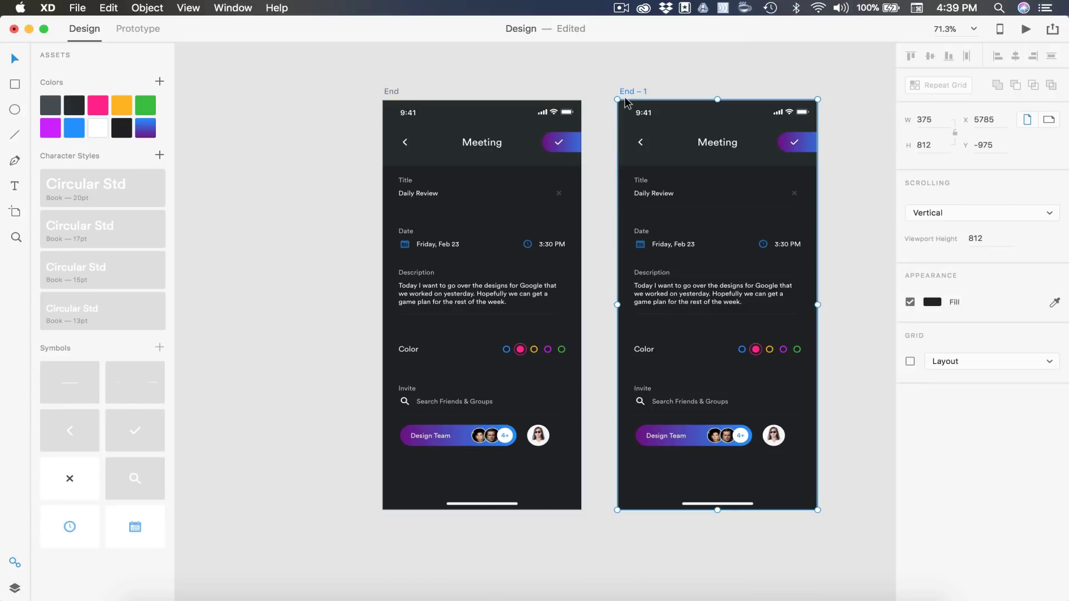
{"action": "key", "text": "super+minus"}
{"action": "key", "text": "super+minus"}
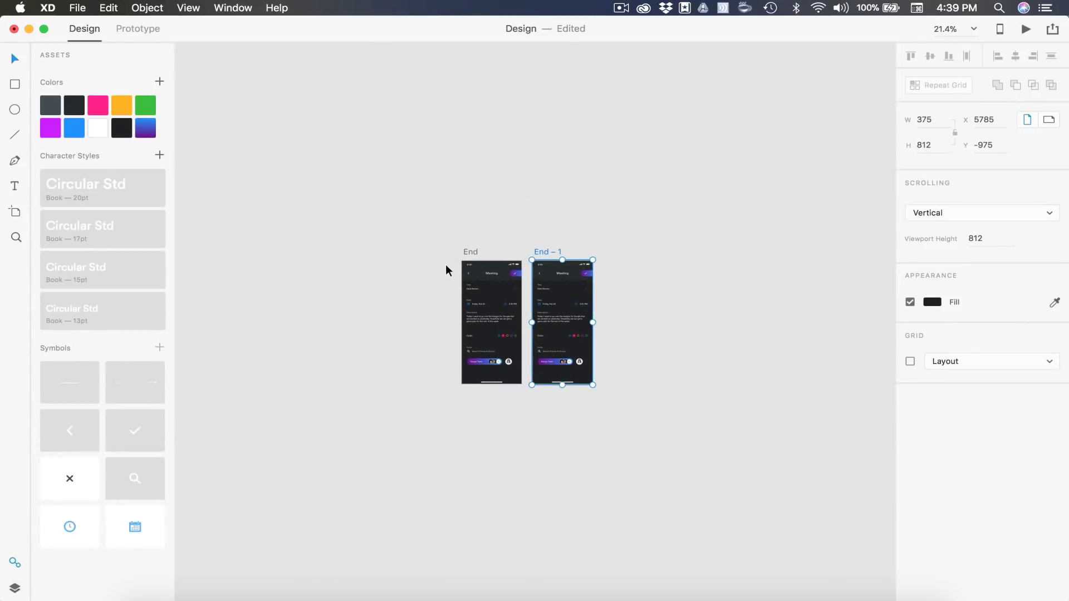
{"action": "left_click_drag", "start_coordinate": [467, 250], "coordinate": [540, 100]}
{"action": "left_click", "coordinate": [472, 291]}
Rename the duplicate artboard 'End – 1' to '01'
{"action": "scroll", "coordinate": [473, 291], "scroll_direction": "down", "scroll_amount": 3}
{"action": "scroll", "coordinate": [525, 260], "scroll_direction": "up", "scroll_amount": 5}
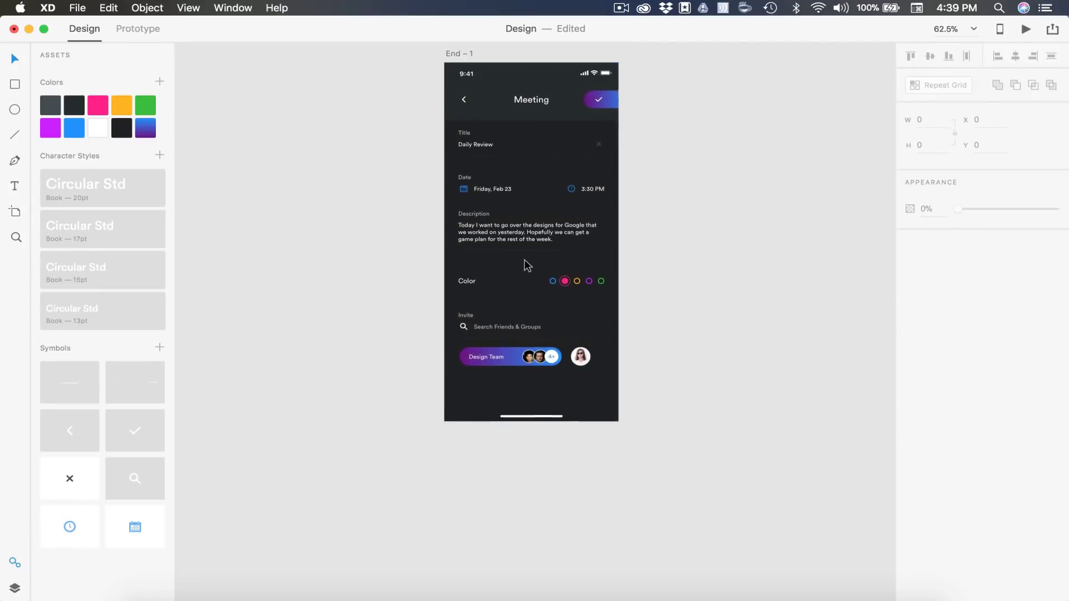
{"action": "scroll", "coordinate": [515, 257], "scroll_direction": "up", "scroll_amount": 2}
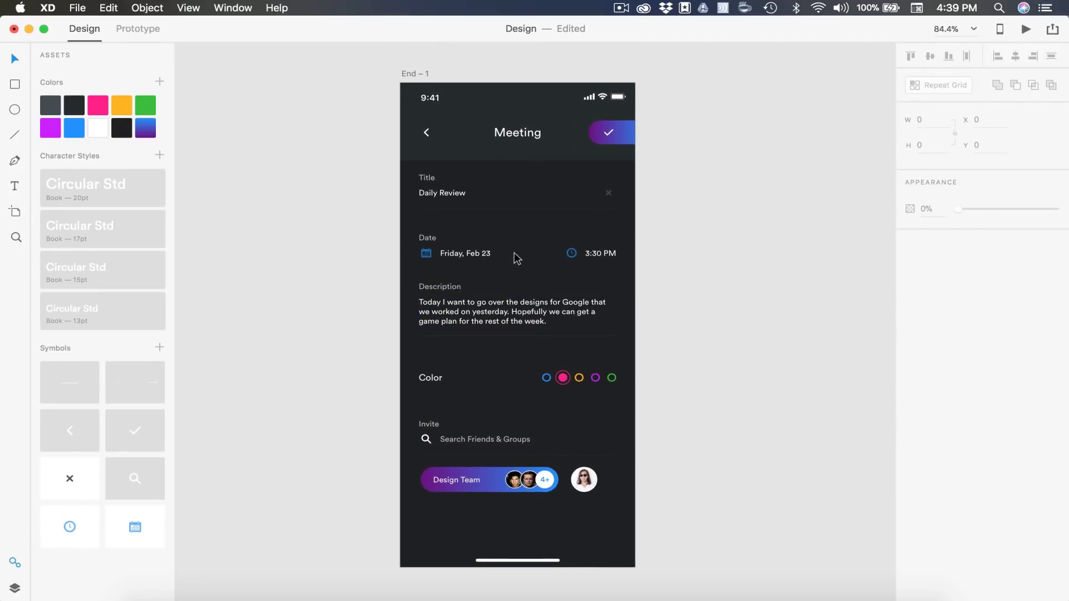
{"action": "scroll", "coordinate": [471, 132], "scroll_direction": "down", "scroll_amount": 5}
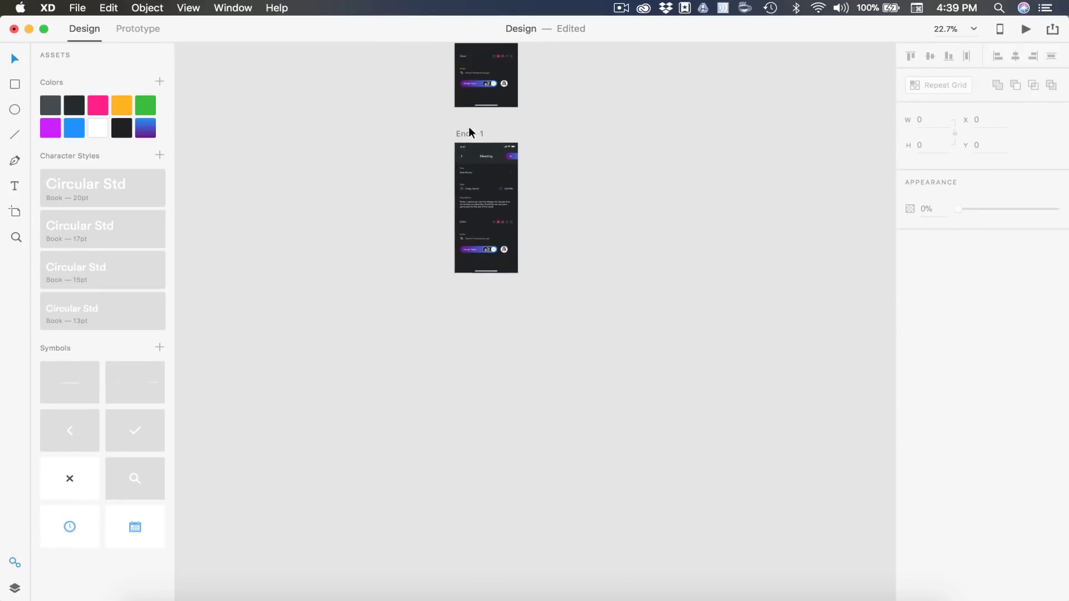
{"action": "scroll", "coordinate": [452, 114], "scroll_direction": "up", "scroll_amount": 2}
{"action": "scroll", "coordinate": [480, 214], "scroll_direction": "up", "scroll_amount": 6}
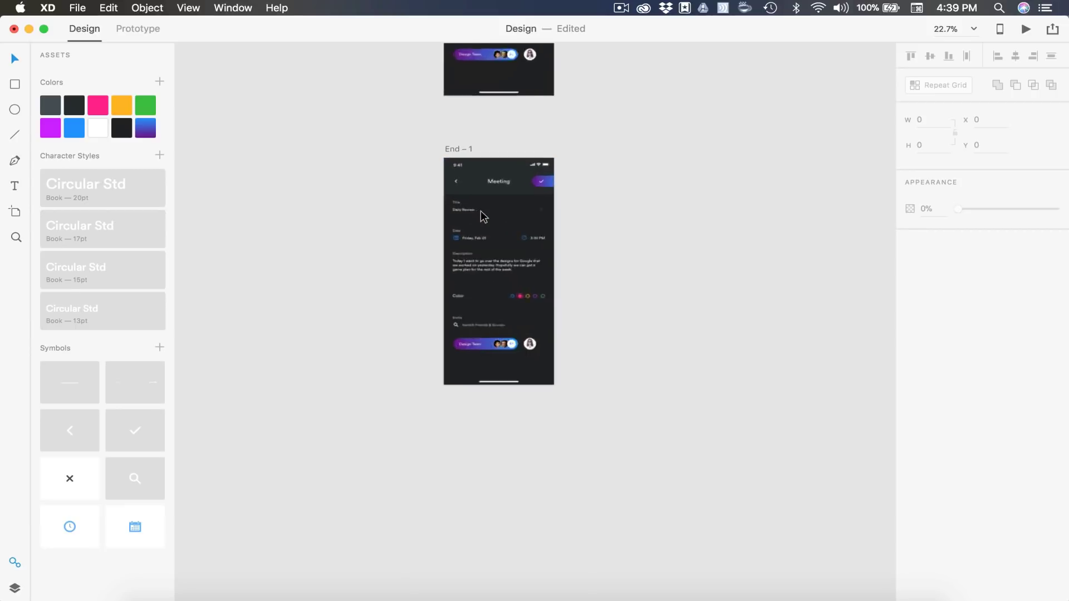
{"action": "scroll", "coordinate": [480, 214], "scroll_direction": "down", "scroll_amount": 1}
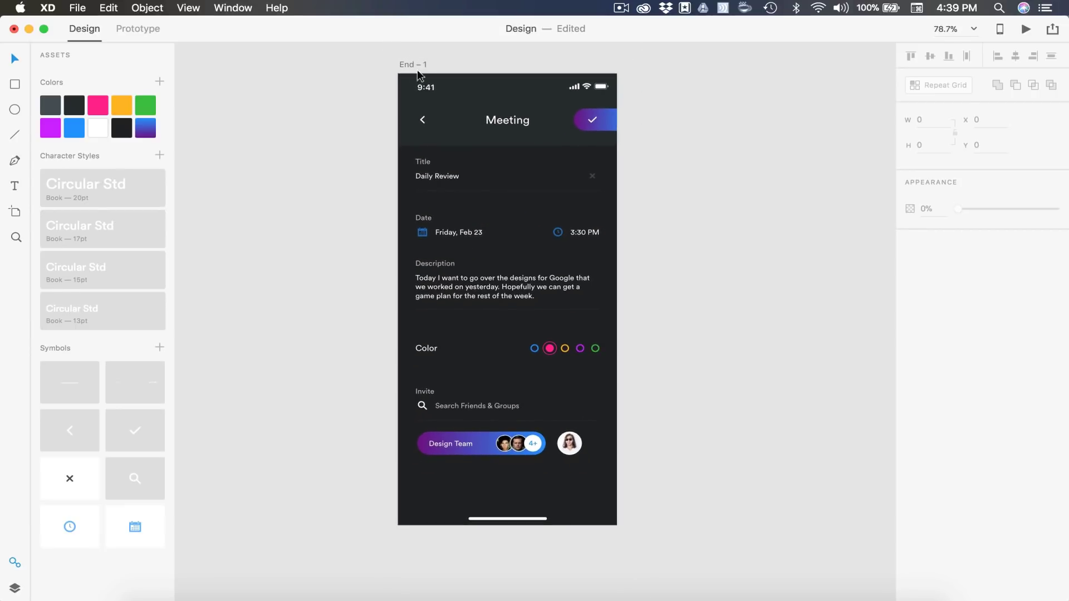
{"action": "double_click", "coordinate": [406, 65]}
{"action": "type", "text": "01"}
{"action": "key", "text": "Return"}
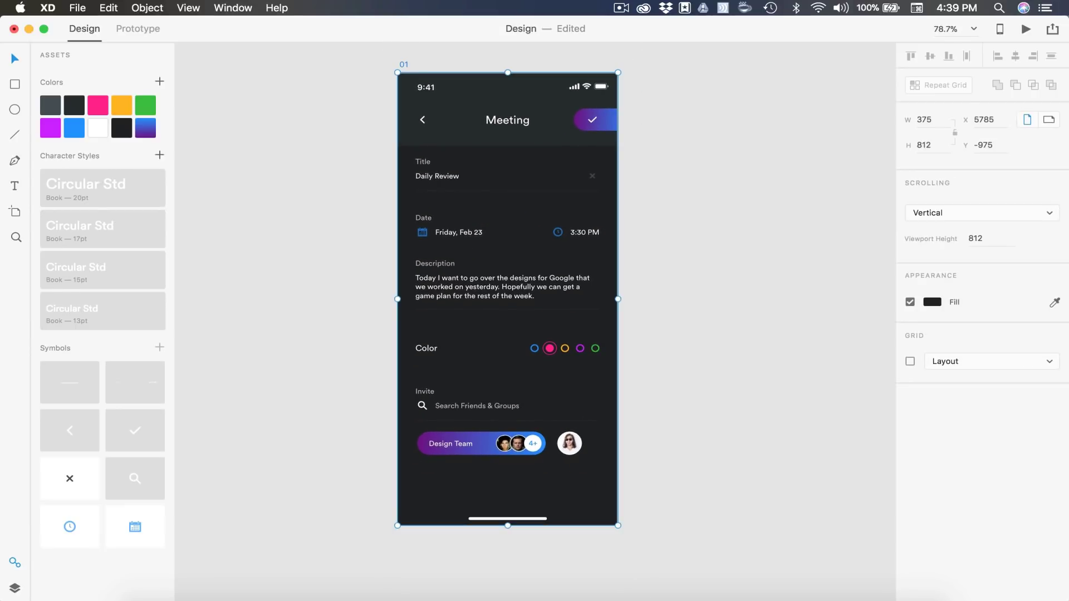
{"action": "left_click", "coordinate": [655, 206]}
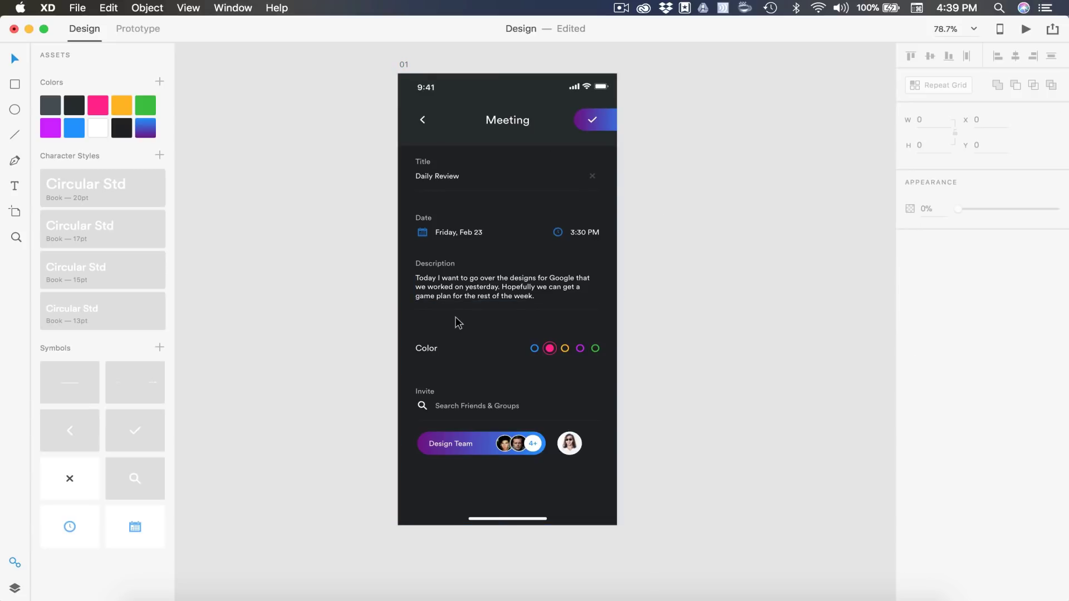
Replace the Daily Review title with the placeholder text 'Meeting Name...'
{"action": "scroll", "coordinate": [450, 150], "scroll_direction": "up", "scroll_amount": 3}
{"action": "double_click", "coordinate": [432, 190]}
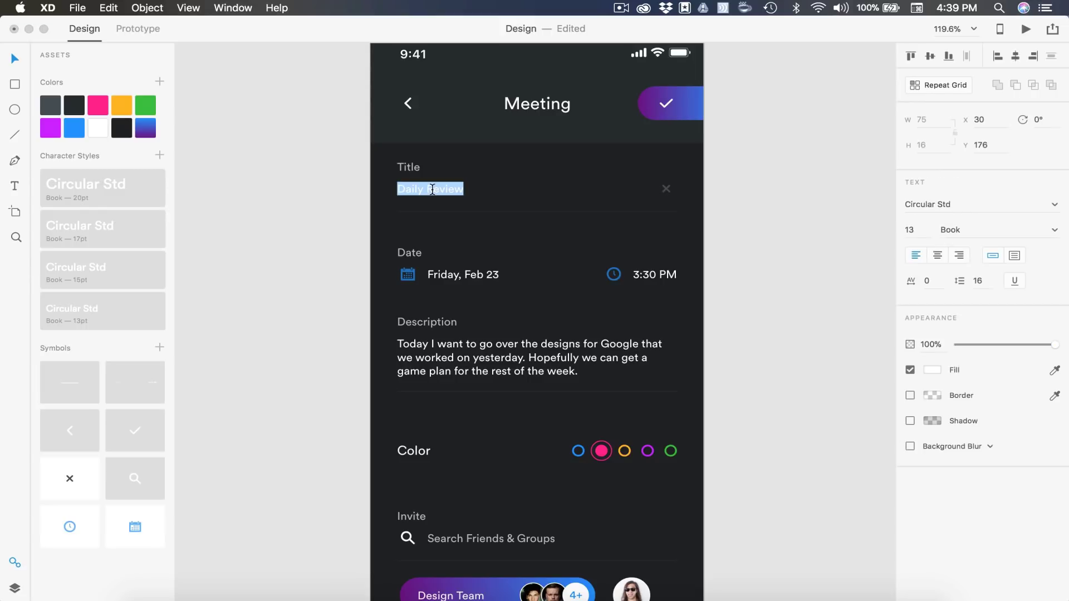
{"action": "type", "text": "Mee"}
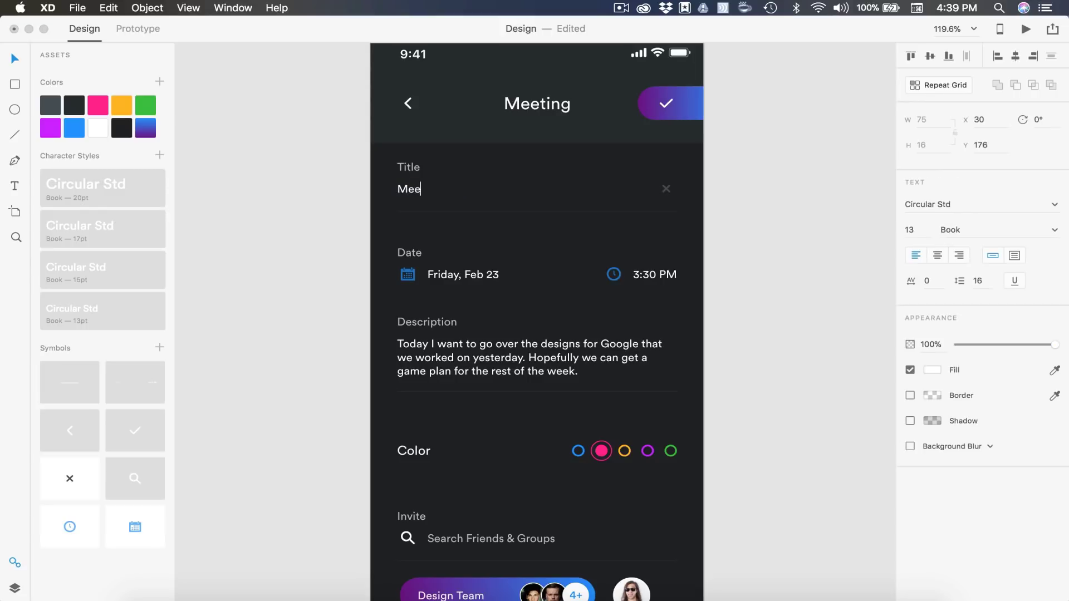
{"action": "type", "text": "ting Name"}
{"action": "key", "text": "Escape"}
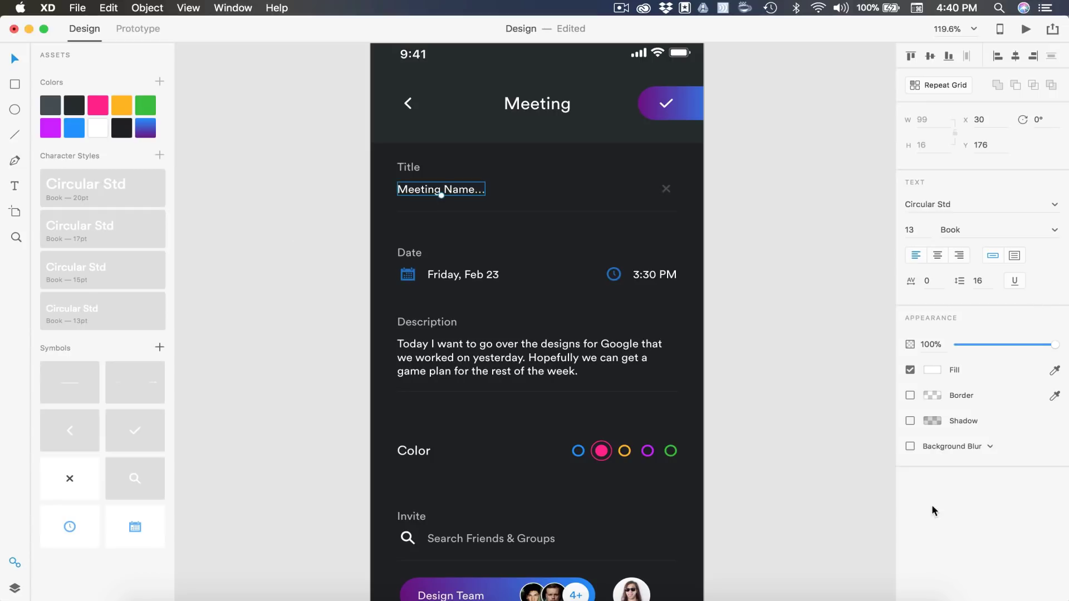
Set the title text to 70% opacity and delete the Title field's clear icon
{"action": "left_click", "coordinate": [925, 346]}
{"action": "type", "text": "70"}
{"action": "key", "text": "Return"}
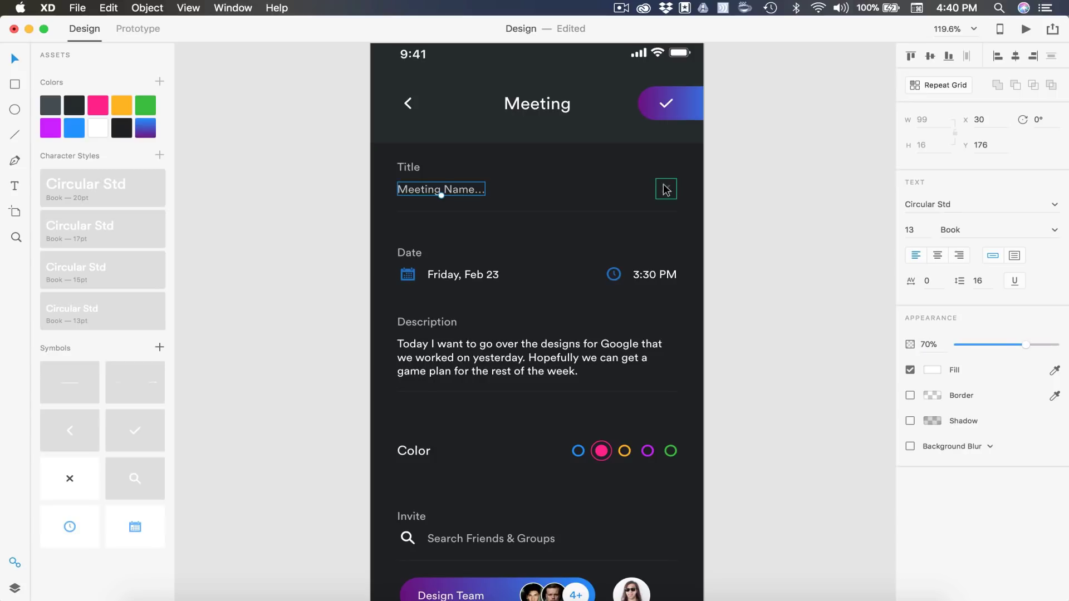
{"action": "left_click", "coordinate": [666, 189]}
{"action": "key", "text": "Delete"}
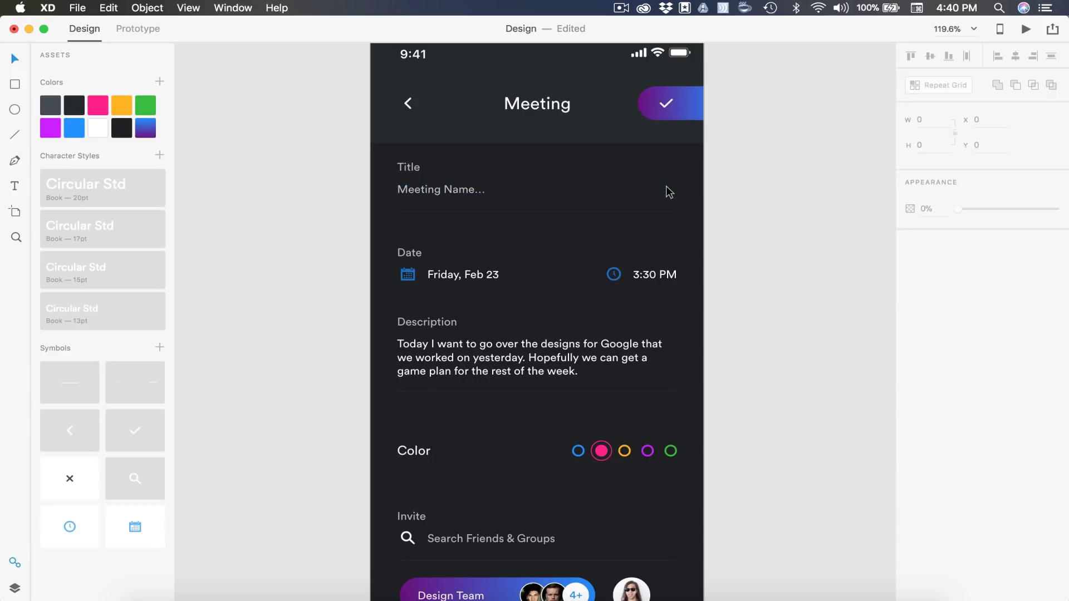
Change the date to Thursday, Feb 22 and the time to 3 PM, moving the clock icon beside it
{"action": "scroll", "coordinate": [757, 277], "scroll_direction": "down", "scroll_amount": 2}
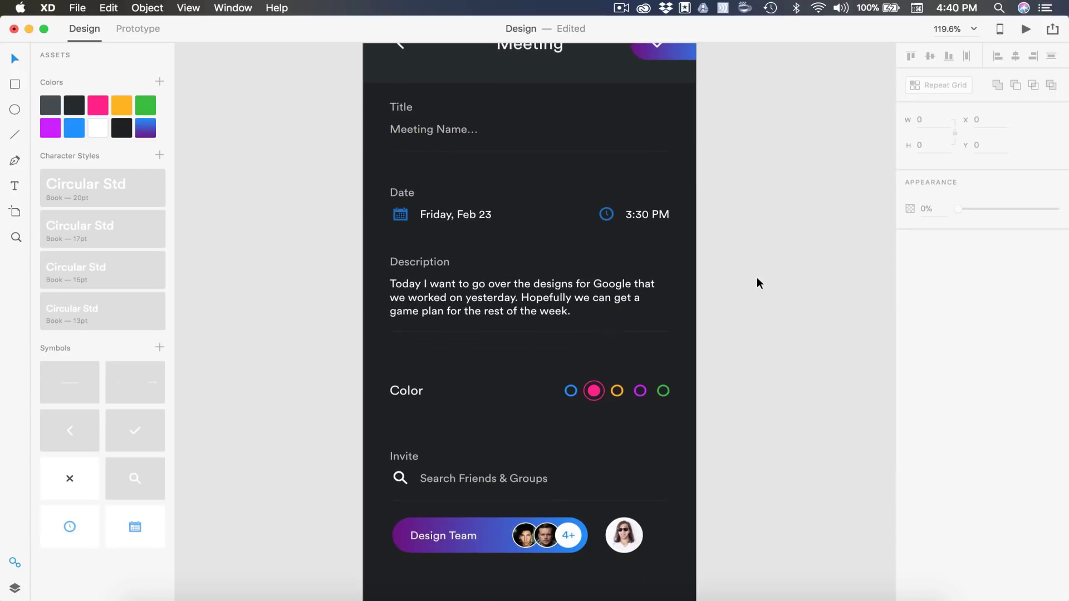
{"action": "left_click", "coordinate": [439, 218]}
{"action": "double_click", "coordinate": [440, 217]}
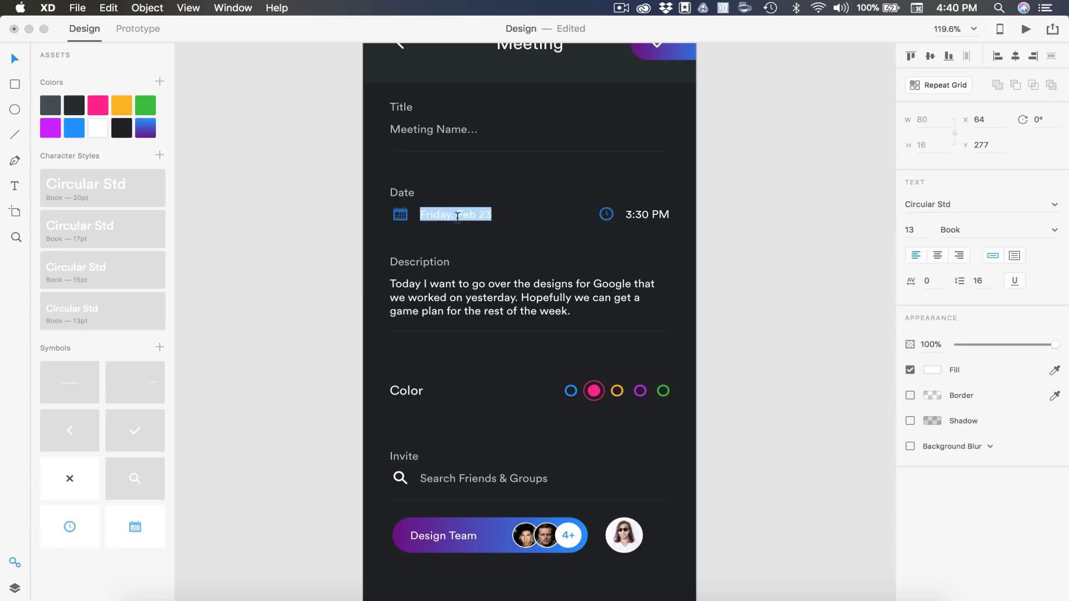
{"action": "left_click", "coordinate": [452, 215]}
{"action": "key", "text": "BackSpace"}
{"action": "key", "text": "BackSpace"}
{"action": "key", "text": "BackSpace"}
{"action": "key", "text": "BackSpace"}
{"action": "key", "text": "BackSpace"}
{"action": "key", "text": "BackSpace"}
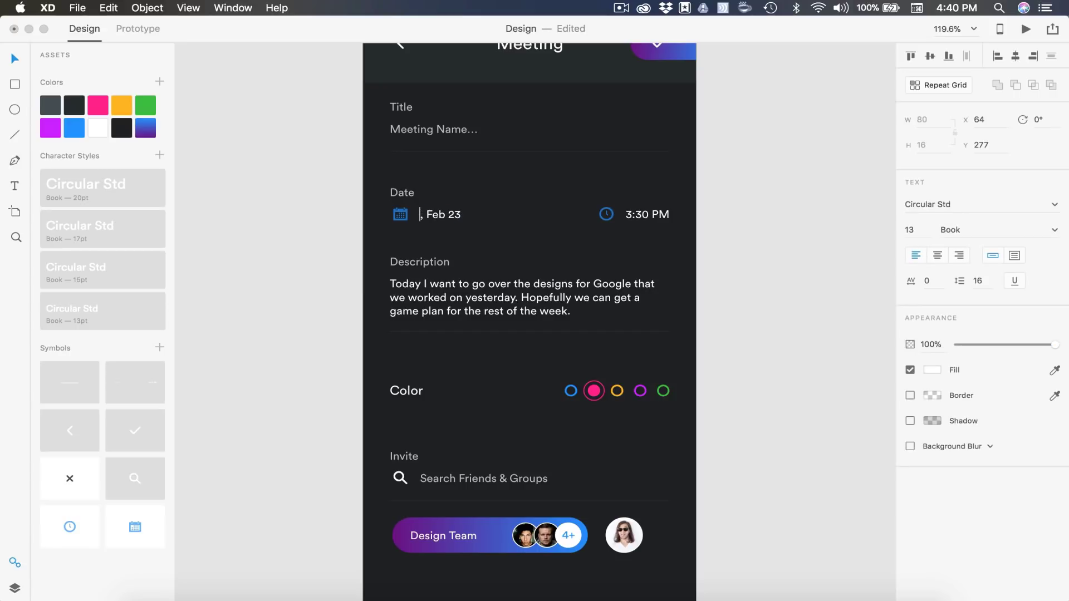
{"action": "type", "text": "Thursday"}
{"action": "double_click", "coordinate": [646, 215]}
{"action": "left_click", "coordinate": [655, 215]}
{"action": "key", "text": "BackSpace"}
{"action": "key", "text": "BackSpace"}
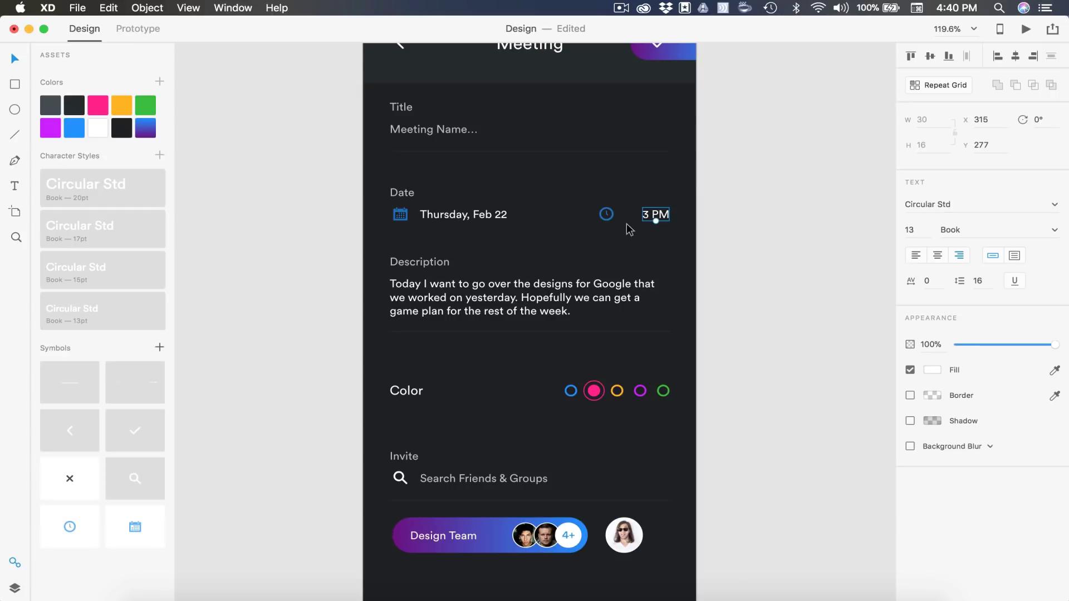
{"action": "left_click_drag", "start_coordinate": [615, 222], "coordinate": [632, 222]}
{"action": "left_click", "coordinate": [733, 303]}
Replace the description with 'Add Description...' as 70% opacity single-line point text
{"action": "double_click", "coordinate": [482, 302]}
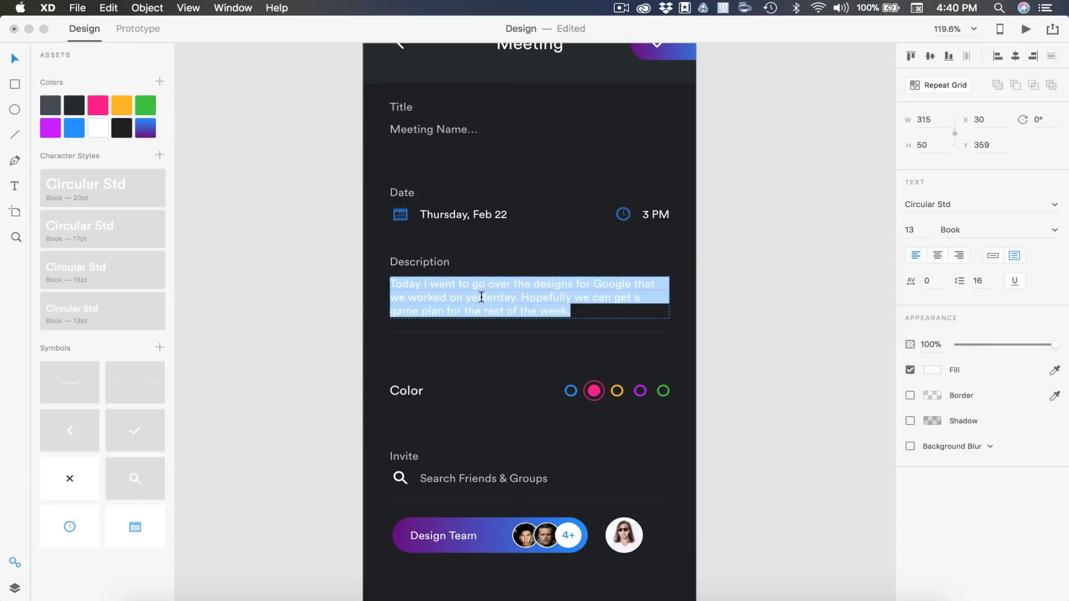
{"action": "type", "text": "Add Description..."}
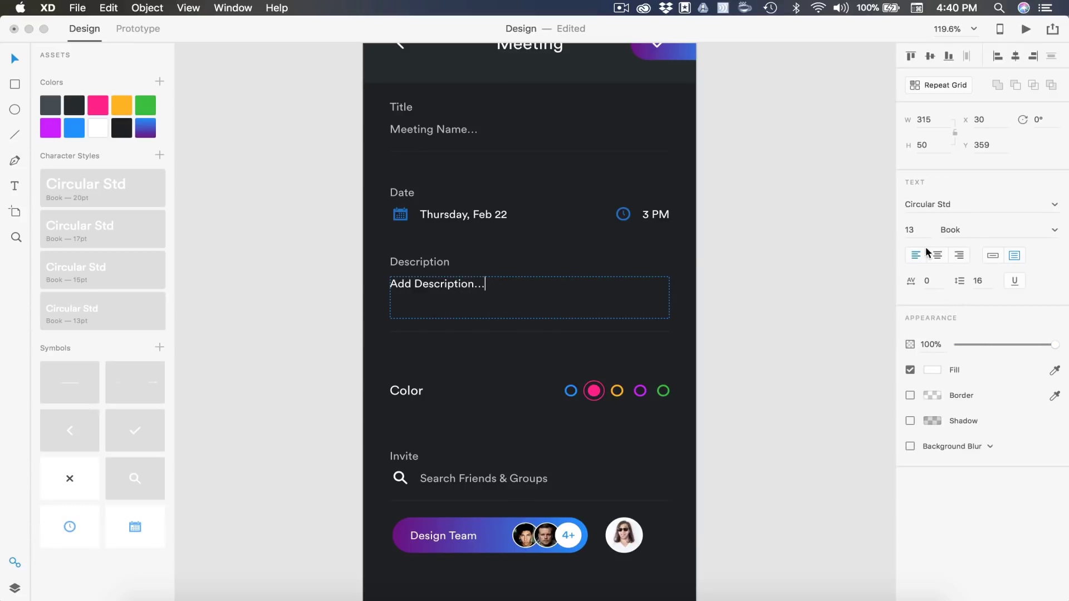
{"action": "left_click", "coordinate": [930, 342]}
{"action": "type", "text": "70"}
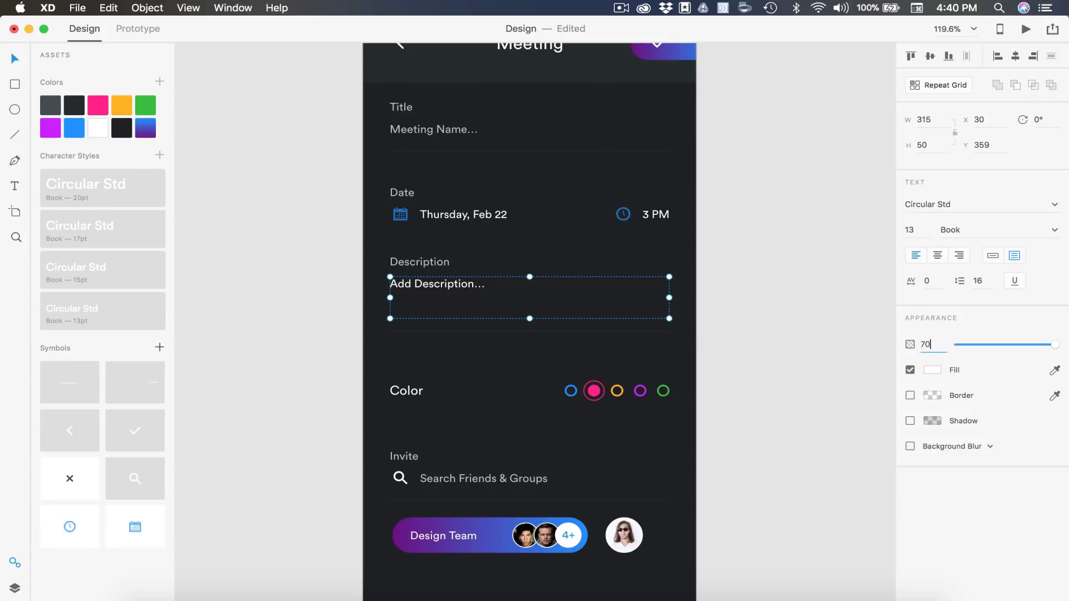
{"action": "key", "text": "Return"}
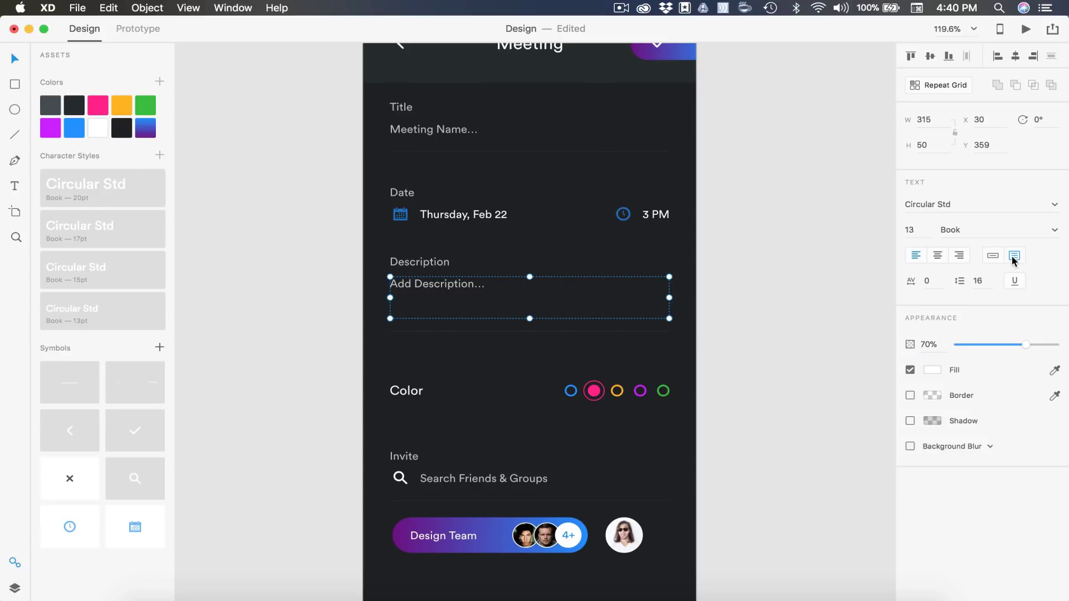
{"action": "left_click", "coordinate": [994, 257]}
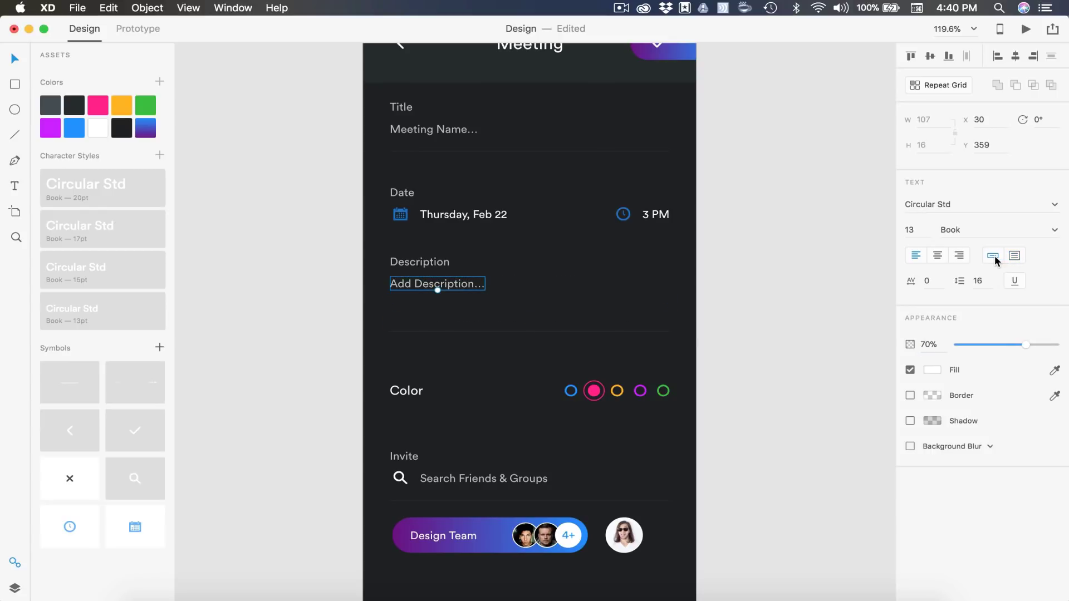
{"action": "left_click", "coordinate": [764, 260]}
{"action": "key", "text": "super+0"}
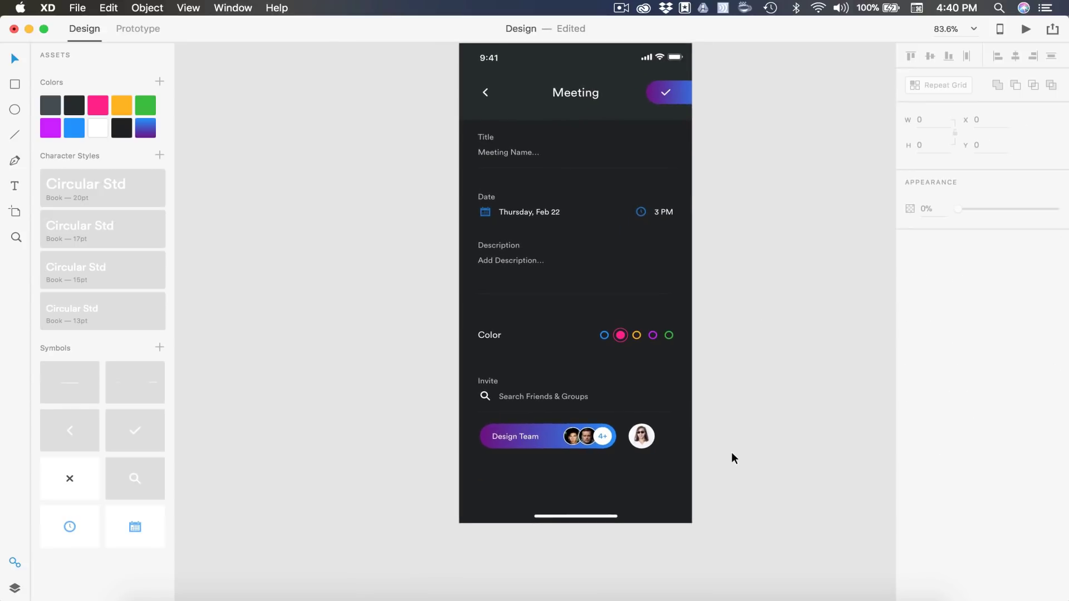
Move the Color, Invite and Design Team rows slightly up
{"action": "left_click_drag", "start_coordinate": [734, 457], "coordinate": [422, 287]}
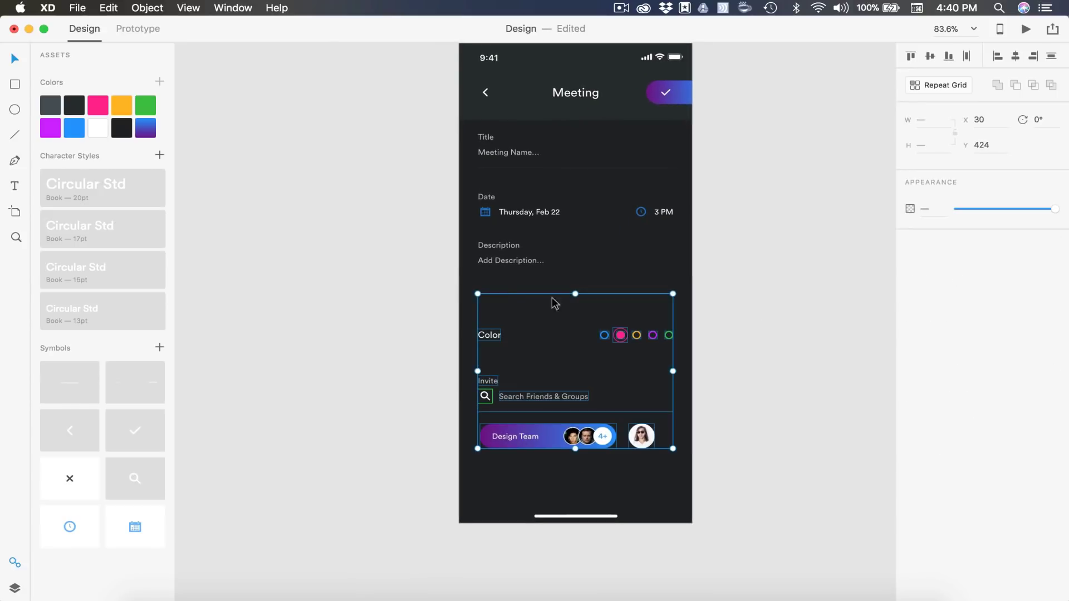
{"action": "scroll", "coordinate": [573, 298], "scroll_direction": "up", "scroll_amount": 5}
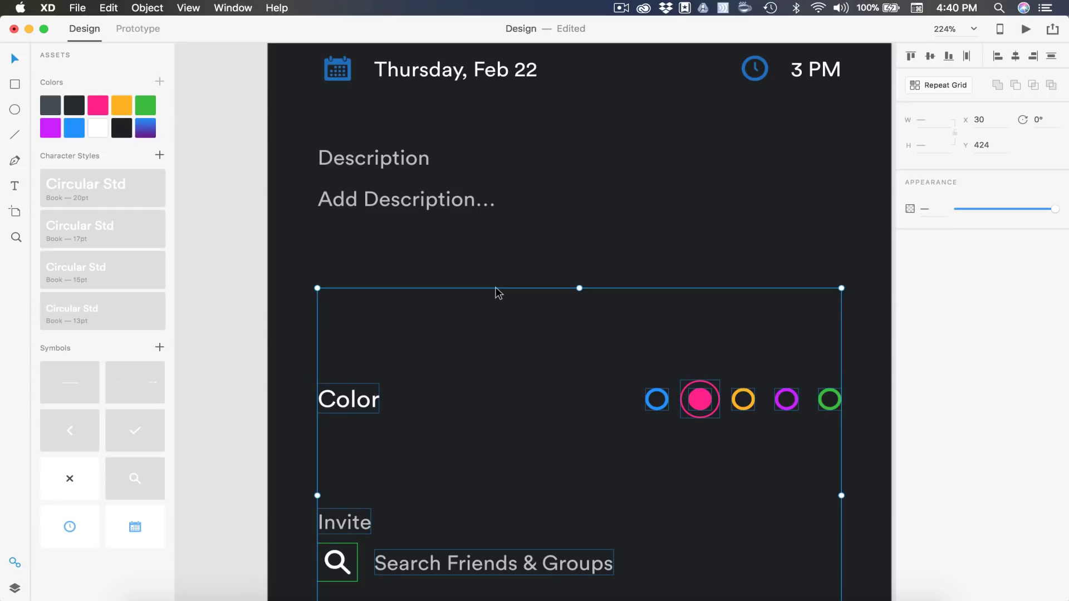
{"action": "left_click_drag", "start_coordinate": [496, 291], "coordinate": [494, 238]}
{"action": "scroll", "coordinate": [496, 242], "scroll_direction": "down", "scroll_amount": 3}
{"action": "key", "text": "Escape"}
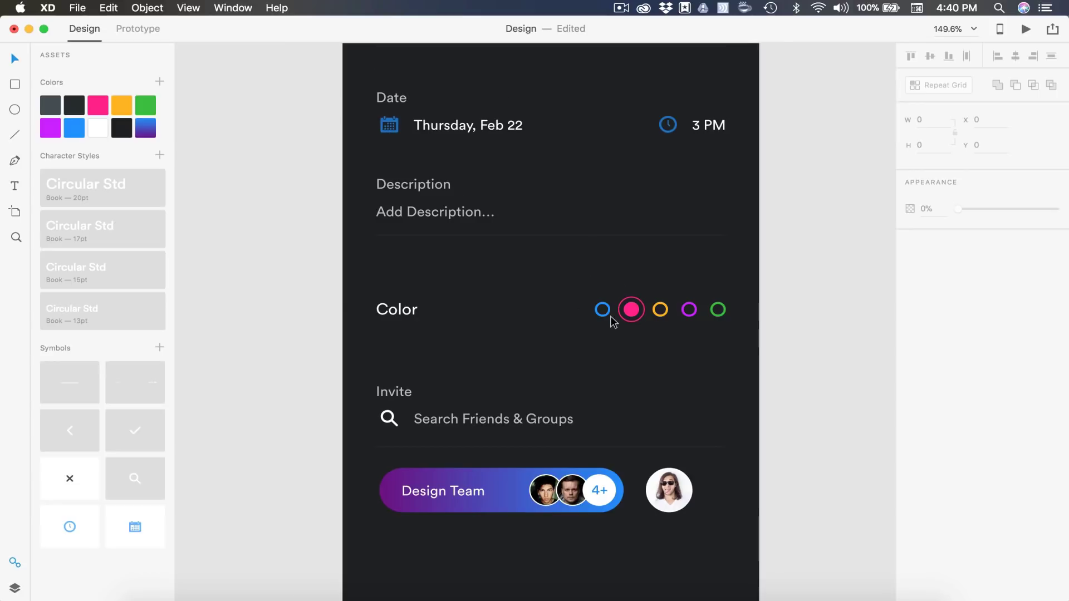
Move the pink selection ring onto the blue circle and make its border blue
{"action": "scroll", "coordinate": [613, 319], "scroll_direction": "up", "scroll_amount": 5}
{"action": "left_click_drag", "start_coordinate": [675, 334], "coordinate": [578, 336]}
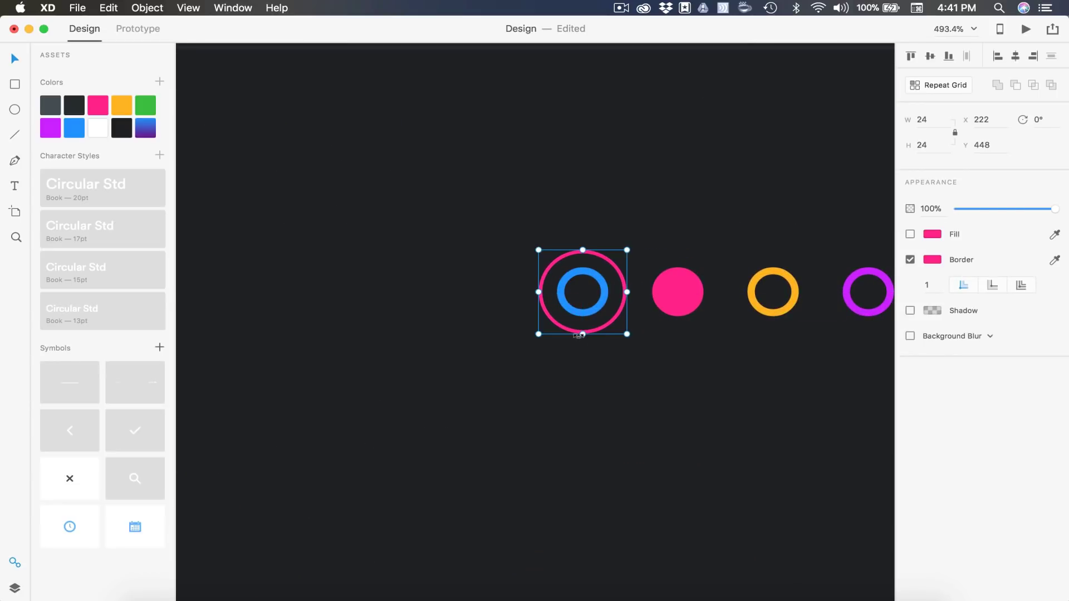
{"action": "right_click", "coordinate": [72, 132]}
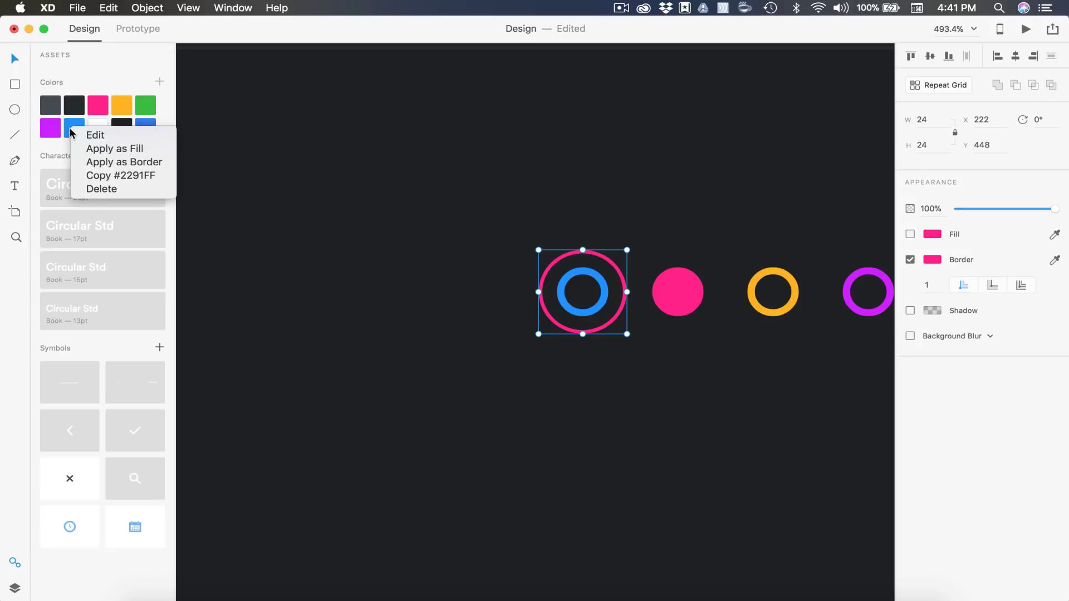
{"action": "left_click", "coordinate": [119, 162]}
Fill the inner ring with blue and remove the pink circle's fill, leaving an outline
{"action": "left_click", "coordinate": [605, 304]}
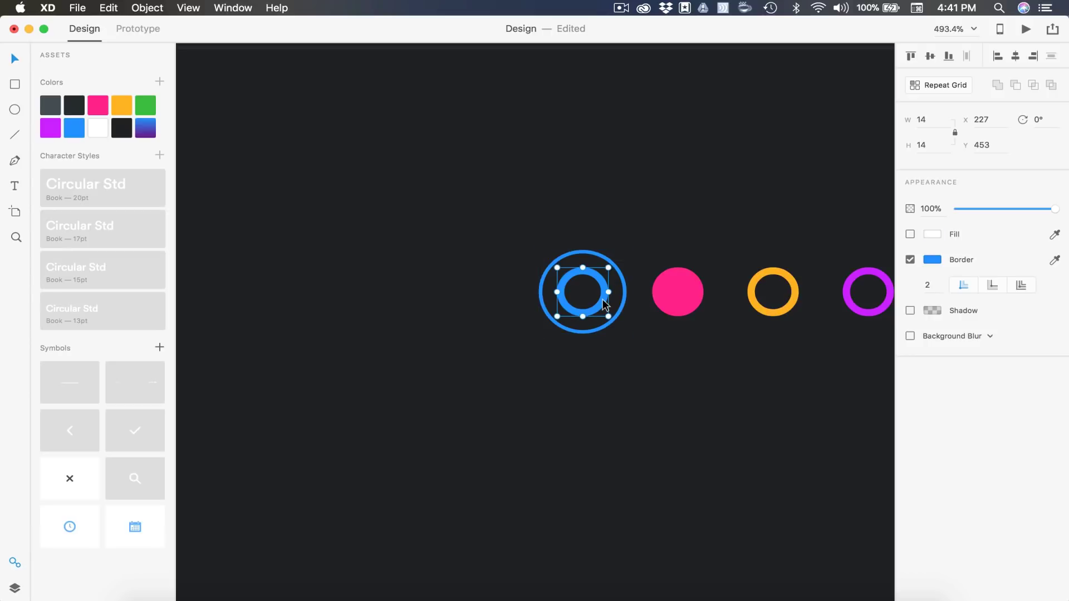
{"action": "right_click", "coordinate": [76, 131]}
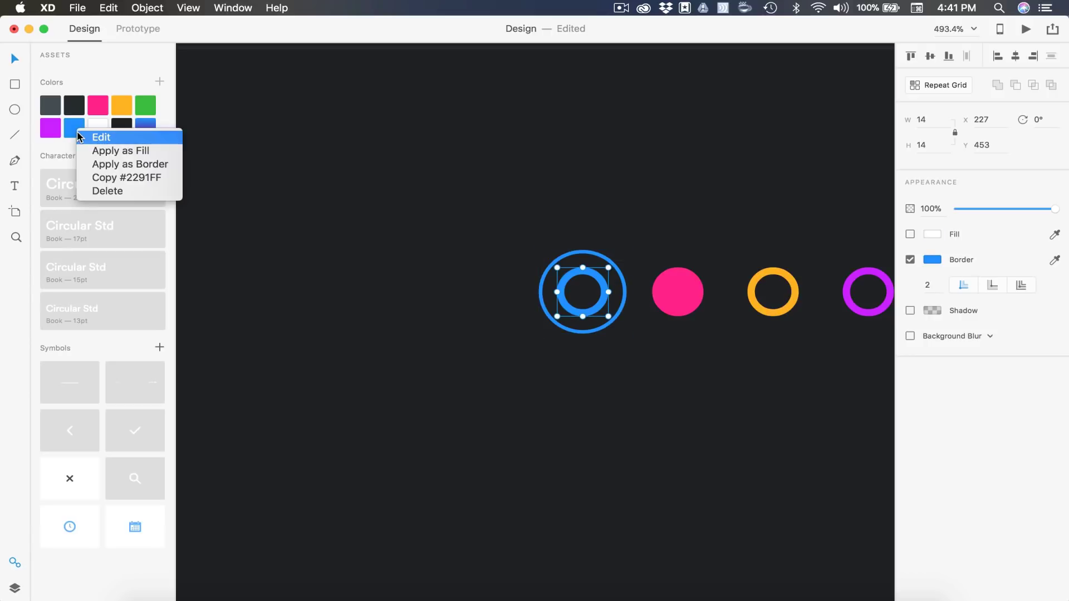
{"action": "left_click", "coordinate": [126, 150]}
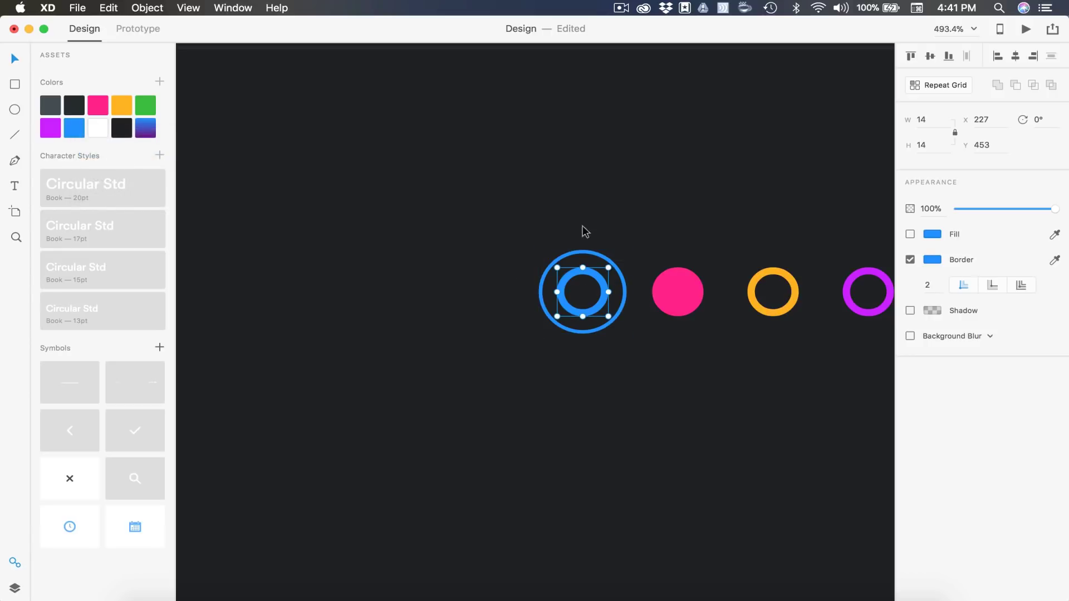
{"action": "left_click", "coordinate": [911, 235]}
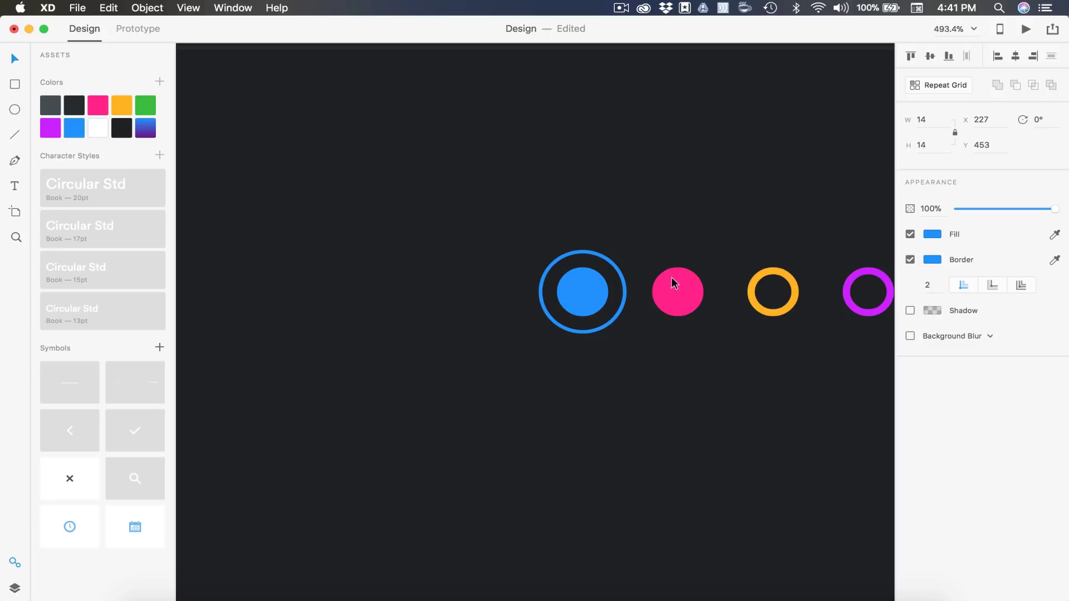
{"action": "left_click", "coordinate": [668, 285]}
{"action": "left_click", "coordinate": [911, 234]}
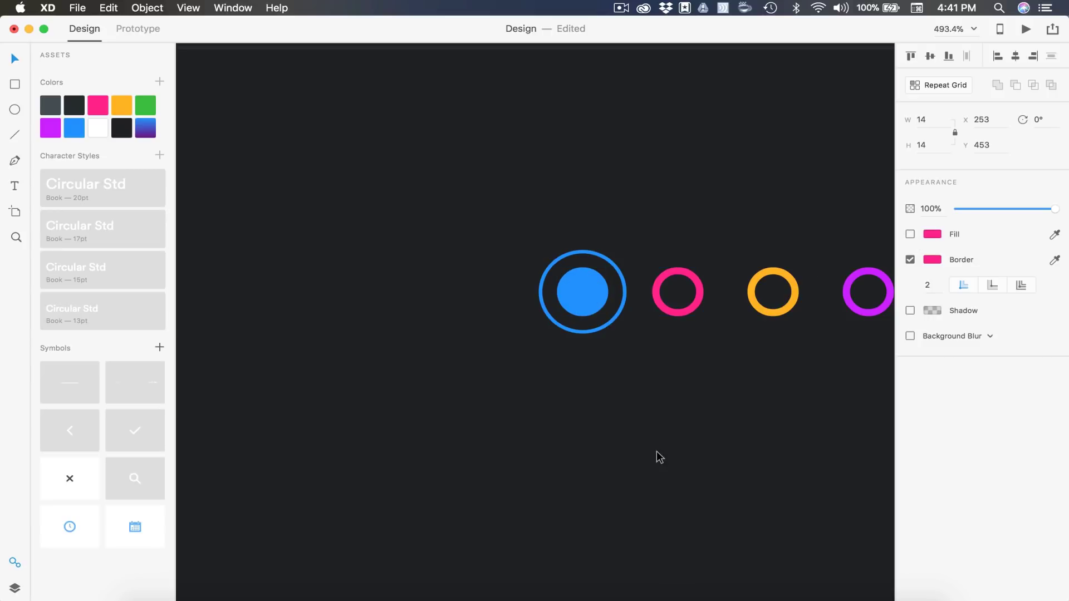
{"action": "scroll", "coordinate": [657, 451], "scroll_direction": "down", "scroll_amount": 5}
{"action": "scroll", "coordinate": [663, 449], "scroll_direction": "down", "scroll_amount": 3}
Delete the Design Team pill and the avatar from the form
{"action": "left_click", "coordinate": [831, 366]}
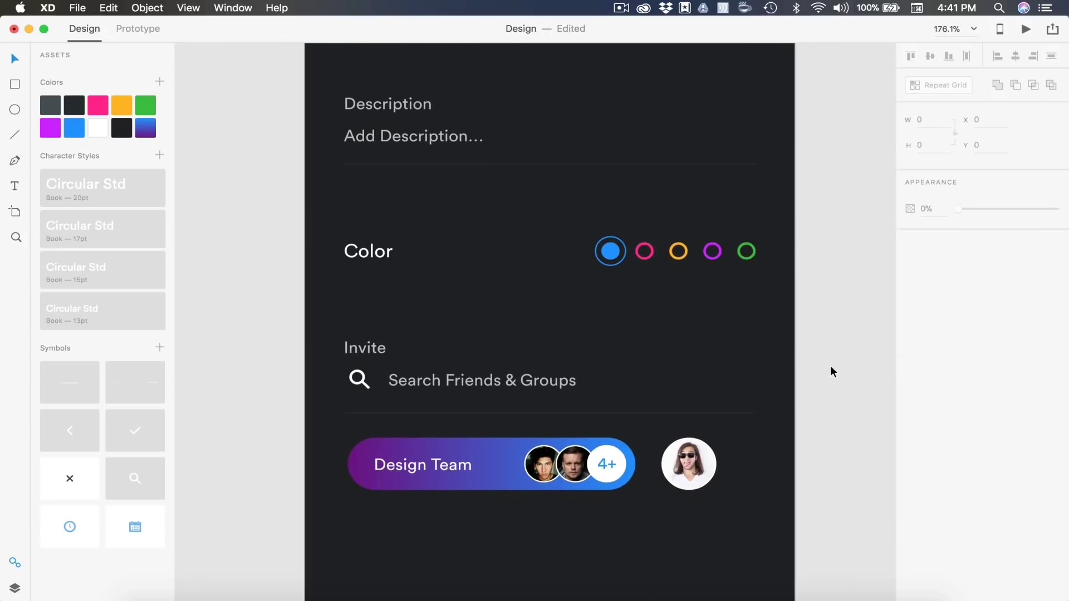
{"action": "scroll", "coordinate": [830, 365], "scroll_direction": "down", "scroll_amount": 2}
{"action": "left_click_drag", "start_coordinate": [813, 433], "coordinate": [231, 353]}
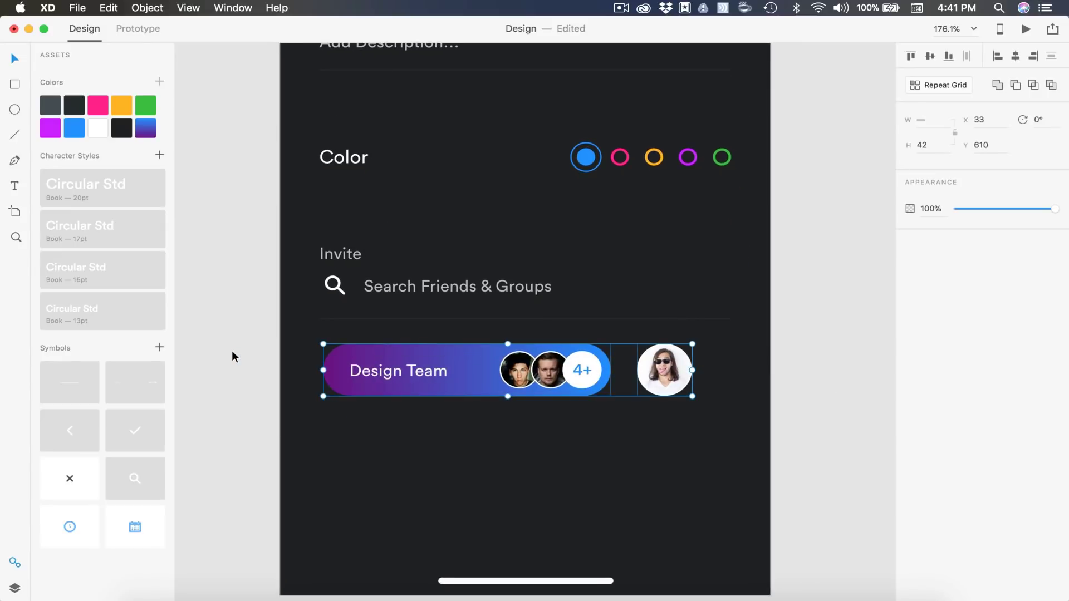
{"action": "key", "text": "Delete"}
Duplicate the Meeting artboard and name the copy '02'
{"action": "key", "text": "super+0"}
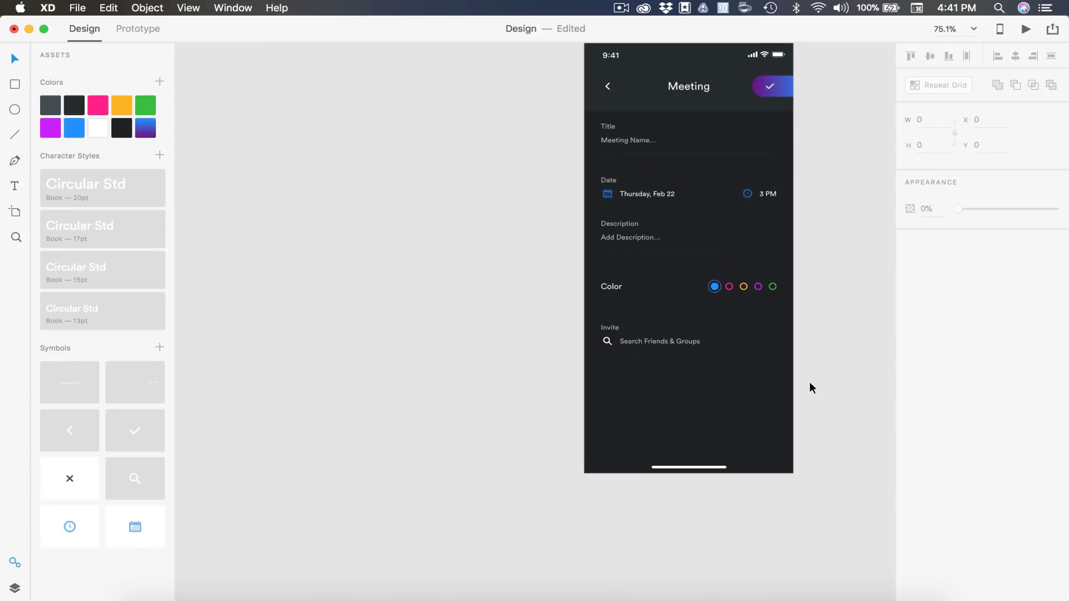
{"action": "scroll", "coordinate": [798, 349], "scroll_direction": "right", "scroll_amount": 3}
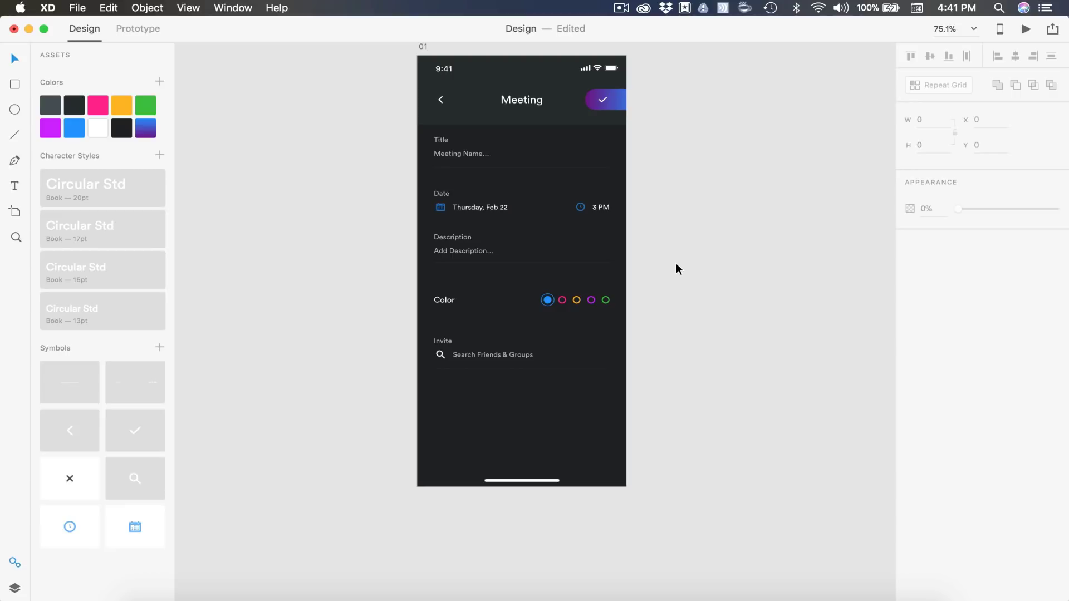
{"action": "scroll", "coordinate": [676, 269], "scroll_direction": "right", "scroll_amount": 3}
{"action": "scroll", "coordinate": [676, 269], "scroll_direction": "up", "scroll_amount": 2}
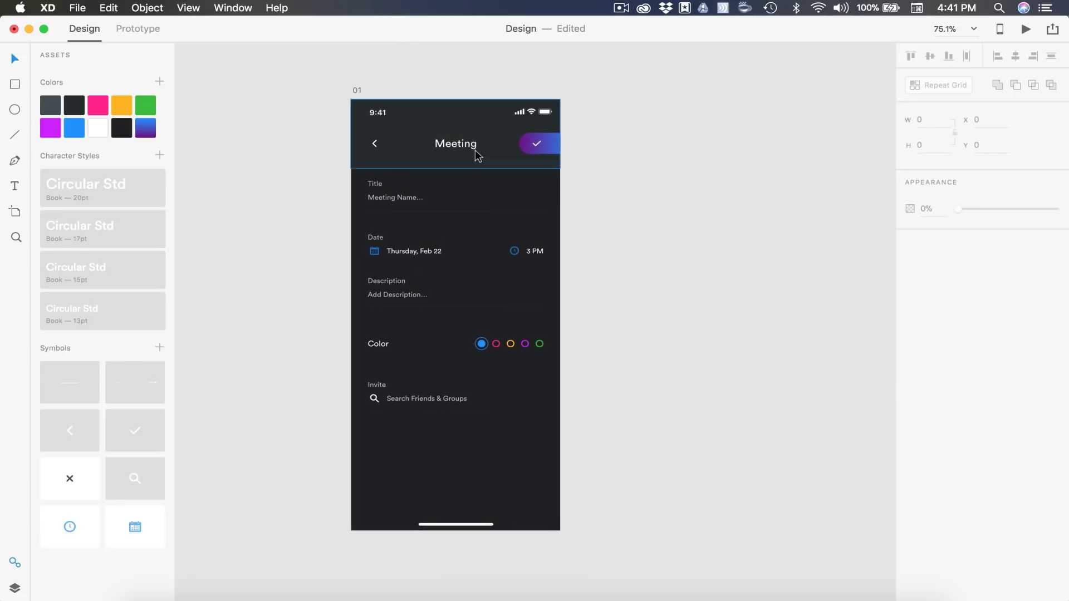
{"action": "left_click", "coordinate": [357, 92]}
{"action": "key", "text": "super+d"}
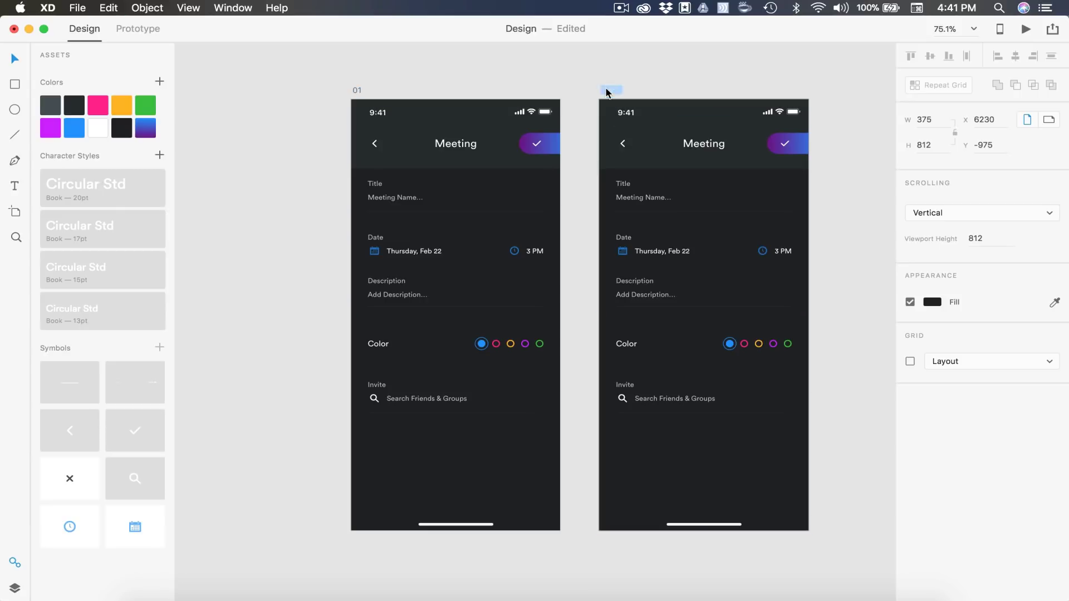
{"action": "double_click", "coordinate": [606, 89]}
{"action": "type", "text": "02"}
{"action": "key", "text": "Return"}
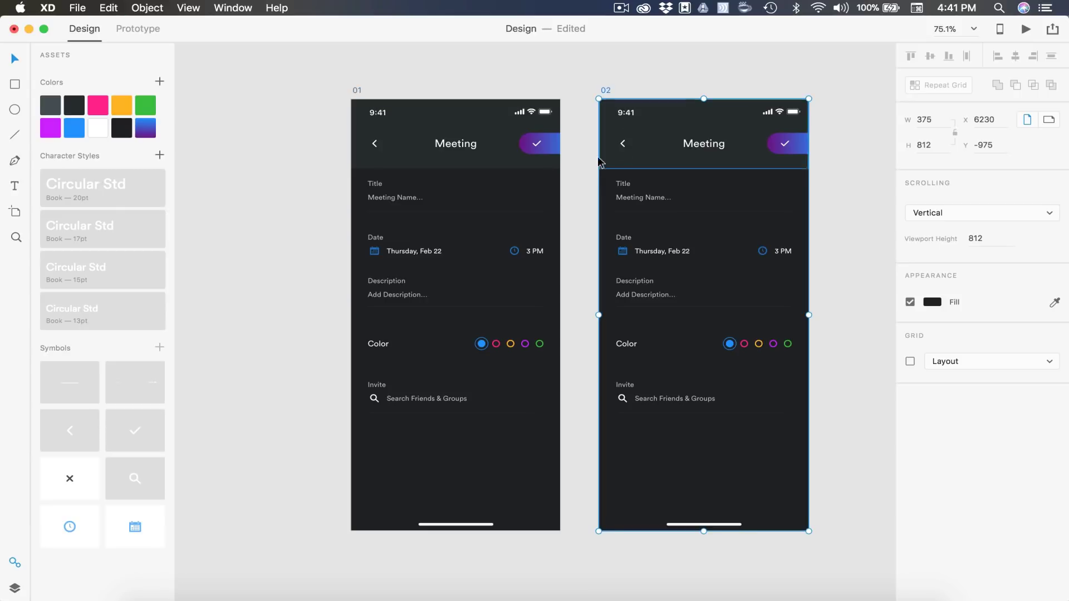
{"action": "left_click", "coordinate": [584, 171]}
{"action": "scroll", "coordinate": [584, 171], "scroll_direction": "right", "scroll_amount": 3}
Retype artboard 02's title as 'Daily Review' at 100% opacity
{"action": "scroll", "coordinate": [510, 169], "scroll_direction": "up", "scroll_amount": 5}
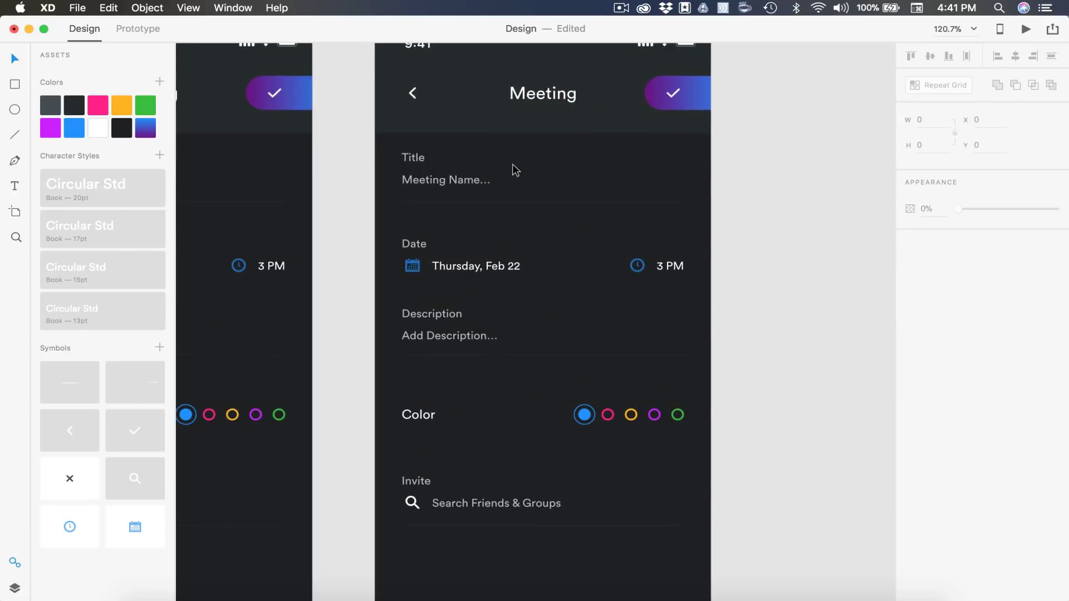
{"action": "double_click", "coordinate": [427, 180]}
{"action": "type", "text": "Daily"}
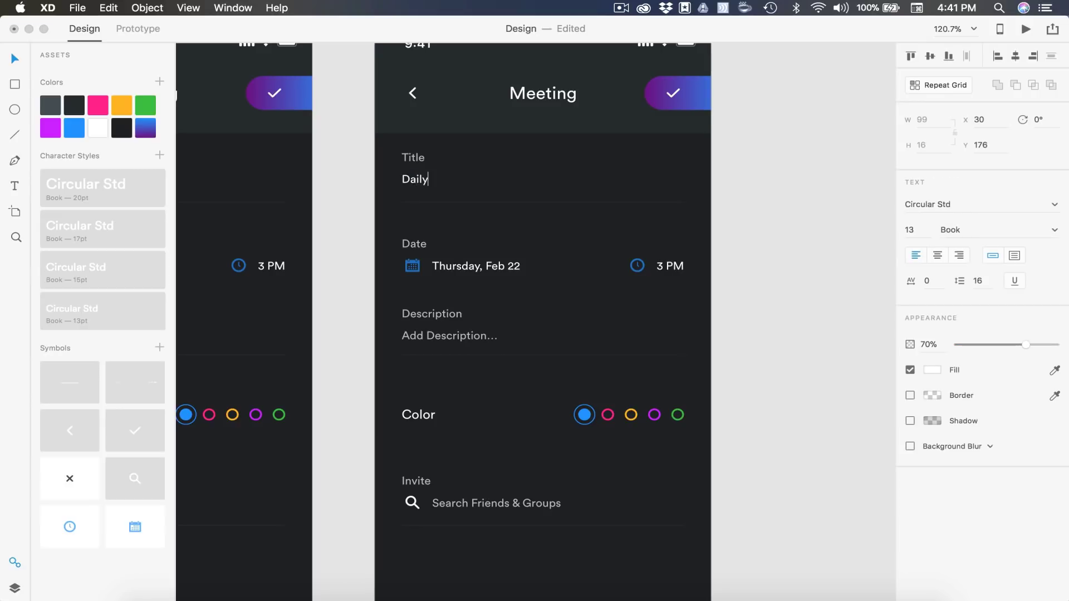
{"action": "type", "text": " Review"}
{"action": "left_click", "coordinate": [936, 345]}
{"action": "type", "text": "100"}
{"action": "key", "text": "Return"}
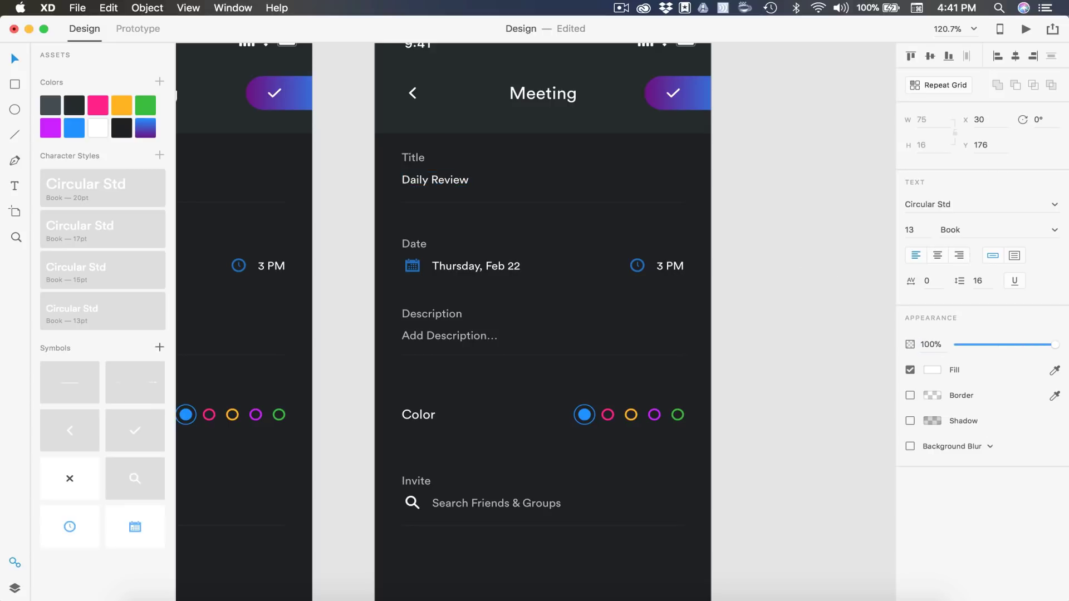
{"action": "left_click", "coordinate": [840, 231]}
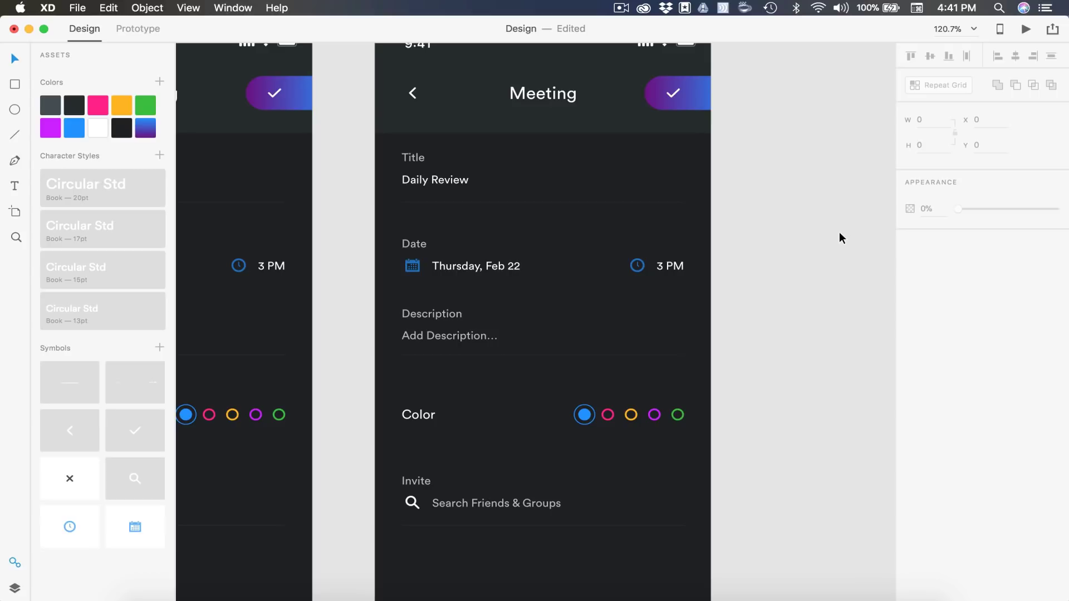
Place the × symbol from the assets at the title field's right edge
{"action": "left_click", "coordinate": [49, 486]}
{"action": "left_click_drag", "start_coordinate": [690, 170], "coordinate": [674, 188]}
{"action": "scroll", "coordinate": [679, 180], "scroll_direction": "up", "scroll_amount": 5}
{"action": "scroll", "coordinate": [659, 172], "scroll_direction": "down", "scroll_amount": 5}
Select the × clear icon in the End artboard's Title field
{"action": "left_click", "coordinate": [762, 233]}
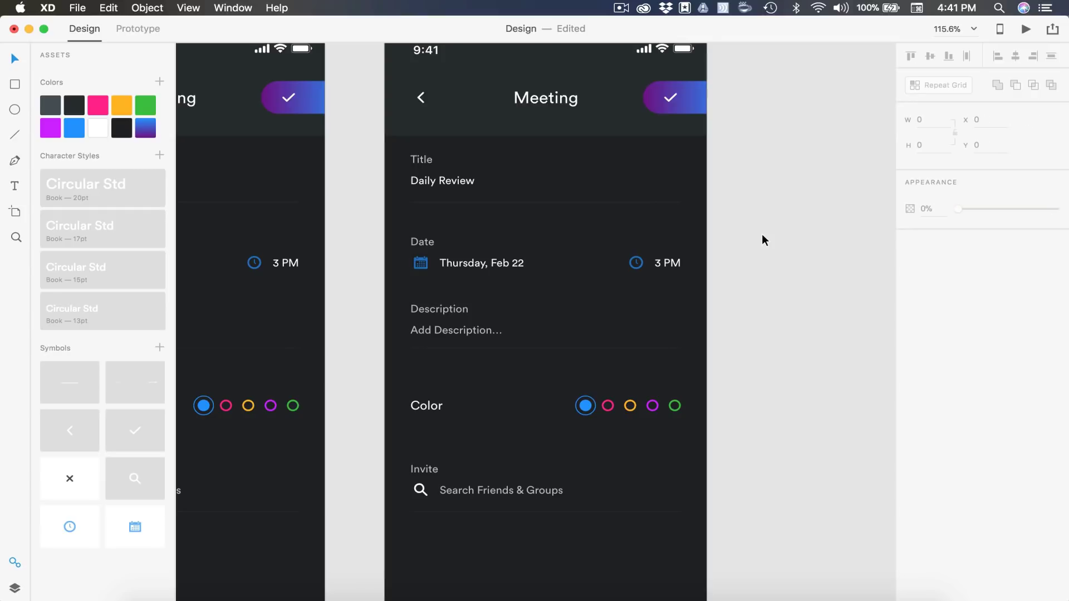
{"action": "scroll", "coordinate": [761, 236], "scroll_direction": "down", "scroll_amount": 5}
{"action": "scroll", "coordinate": [762, 239], "scroll_direction": "up", "scroll_amount": 5}
{"action": "scroll", "coordinate": [587, 158], "scroll_direction": "up", "scroll_amount": 5}
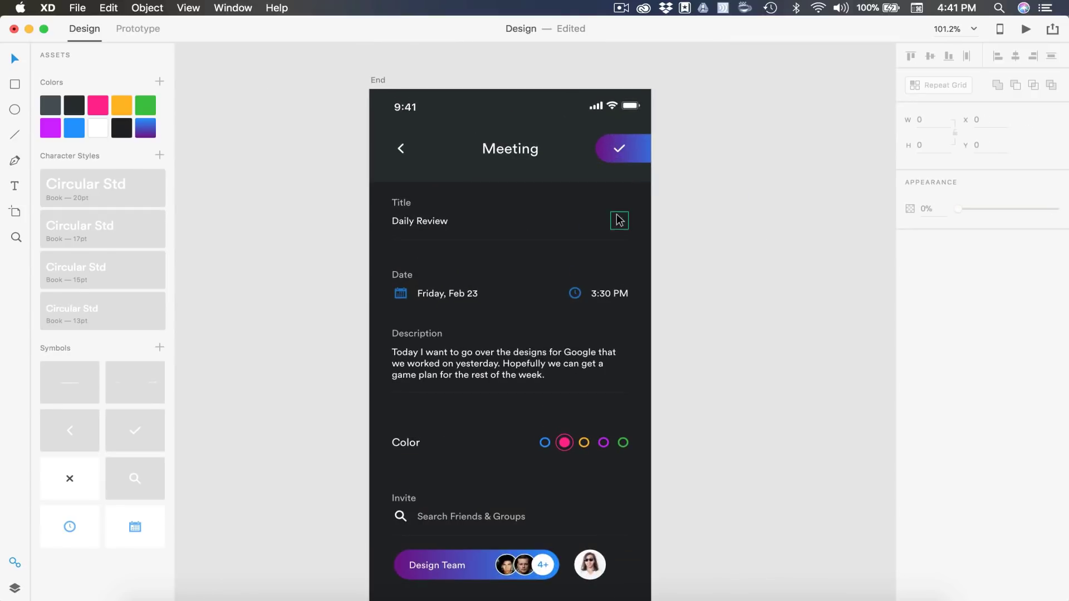
{"action": "left_click", "coordinate": [621, 222]}
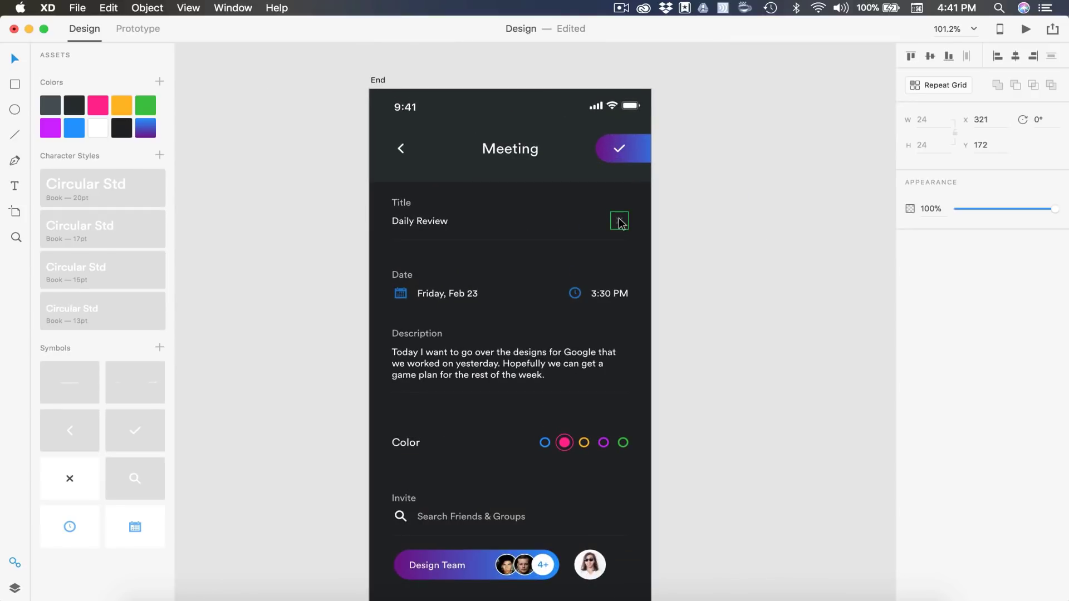
{"action": "left_click", "coordinate": [704, 237]}
Paste the × icon into artboard 02's Title field at the same spot
{"action": "scroll", "coordinate": [703, 237], "scroll_direction": "down", "scroll_amount": 10}
{"action": "scroll", "coordinate": [703, 237], "scroll_direction": "right", "scroll_amount": 2}
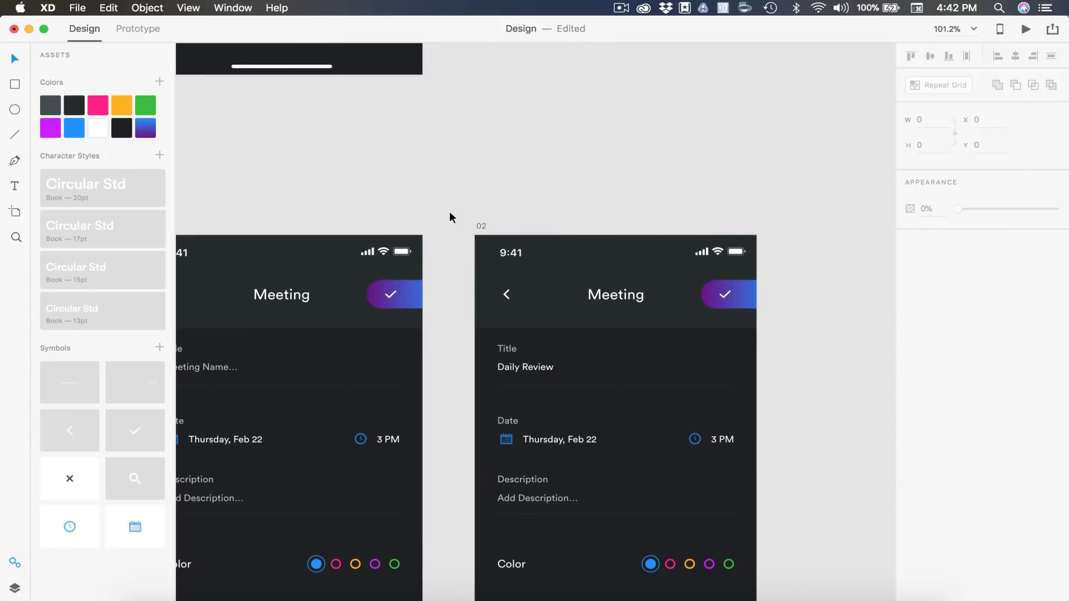
{"action": "left_click", "coordinate": [480, 227]}
{"action": "scroll", "coordinate": [480, 227], "scroll_direction": "right", "scroll_amount": 5}
{"action": "scroll", "coordinate": [480, 226], "scroll_direction": "down", "scroll_amount": 4}
{"action": "key", "text": "super+v"}
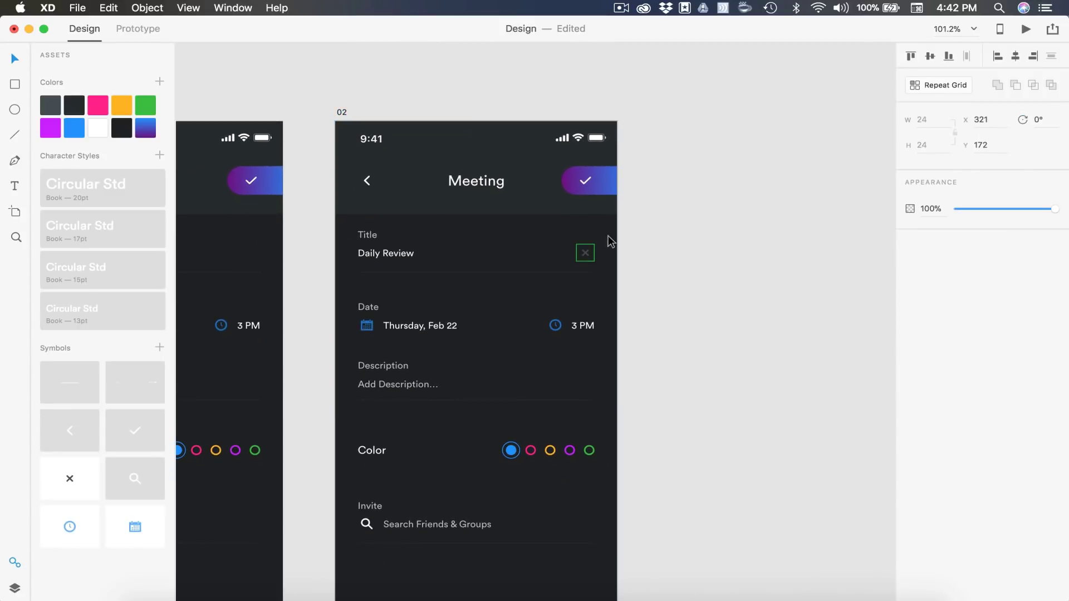
{"action": "left_click", "coordinate": [717, 250]}
{"action": "scroll", "coordinate": [717, 251], "scroll_direction": "down", "scroll_amount": 5}
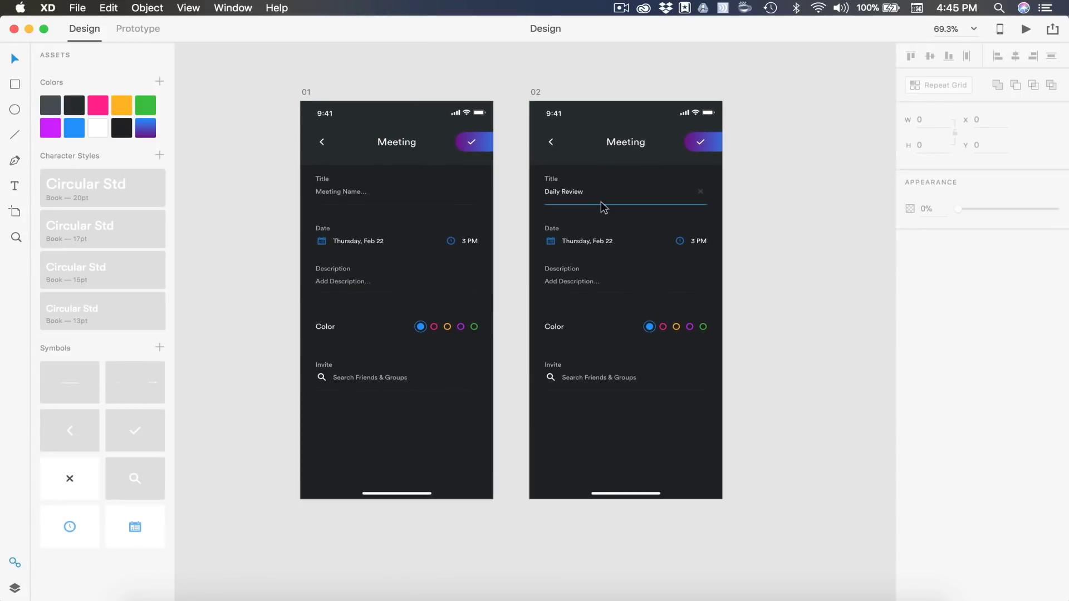
Duplicate artboard 02 and name the copy '03'
{"action": "scroll", "coordinate": [647, 185], "scroll_direction": "right", "scroll_amount": 6}
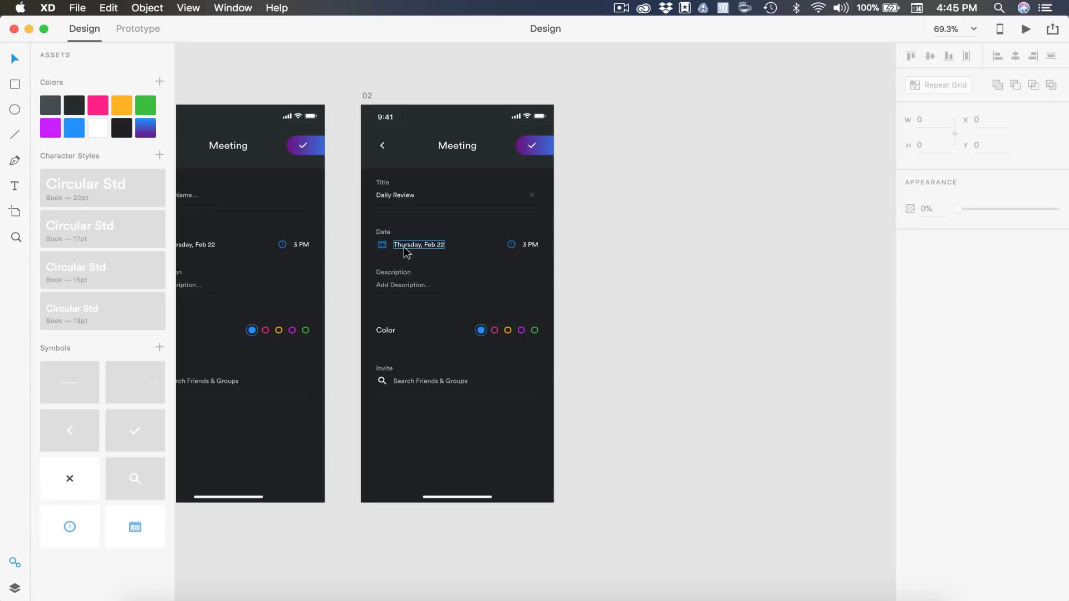
{"action": "left_click", "coordinate": [367, 96]}
{"action": "key", "text": "super+d"}
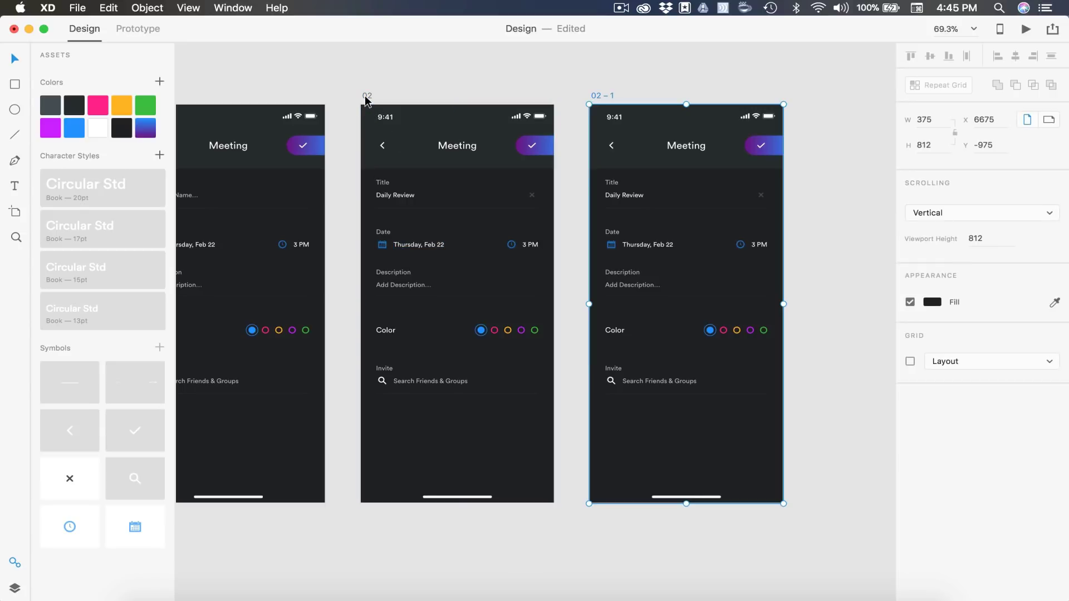
{"action": "scroll", "coordinate": [366, 100], "scroll_direction": "right", "scroll_amount": 5}
{"action": "double_click", "coordinate": [353, 88]}
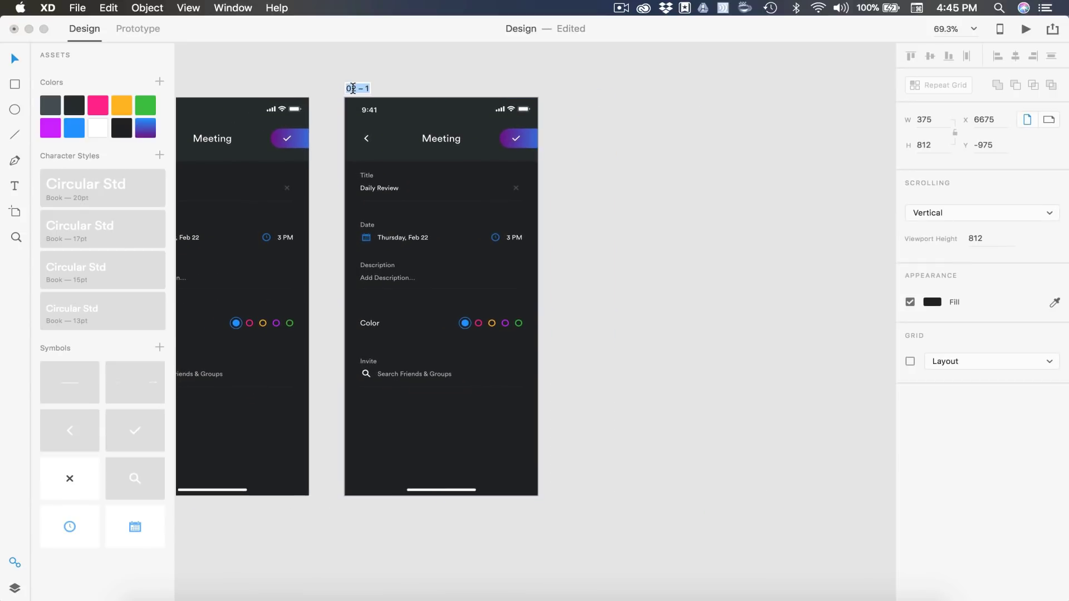
{"action": "type", "text": "03"}
{"action": "key", "text": "Return"}
{"action": "left_click", "coordinate": [638, 205]}
{"action": "scroll", "coordinate": [648, 219], "scroll_direction": "left", "scroll_amount": 2}
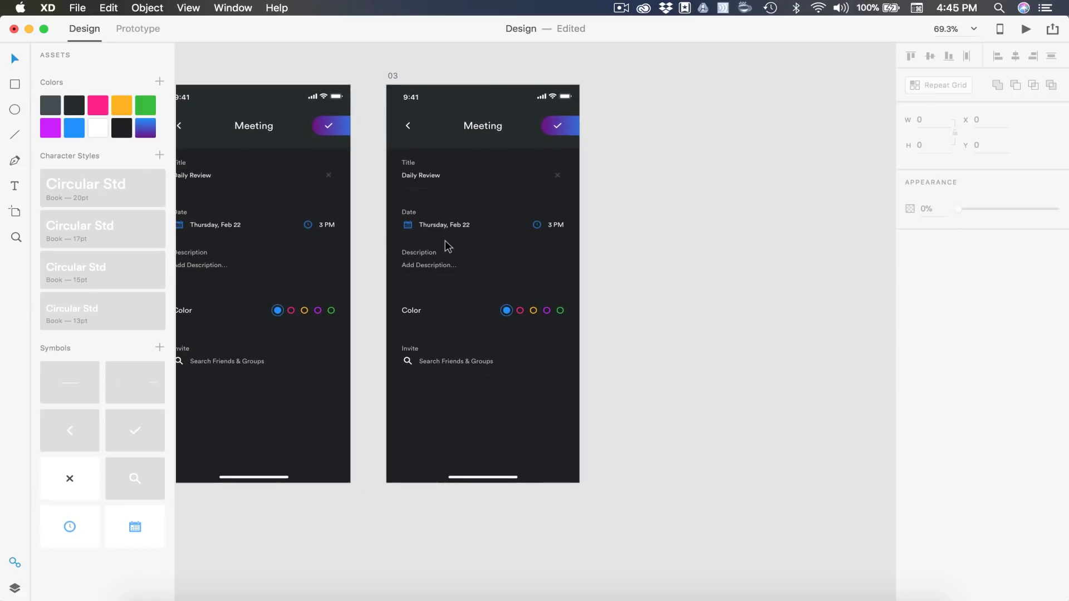
Move the Description, Color and Invite rows off artboard 03
{"action": "left_click_drag", "start_coordinate": [613, 426], "coordinate": [426, 517]}
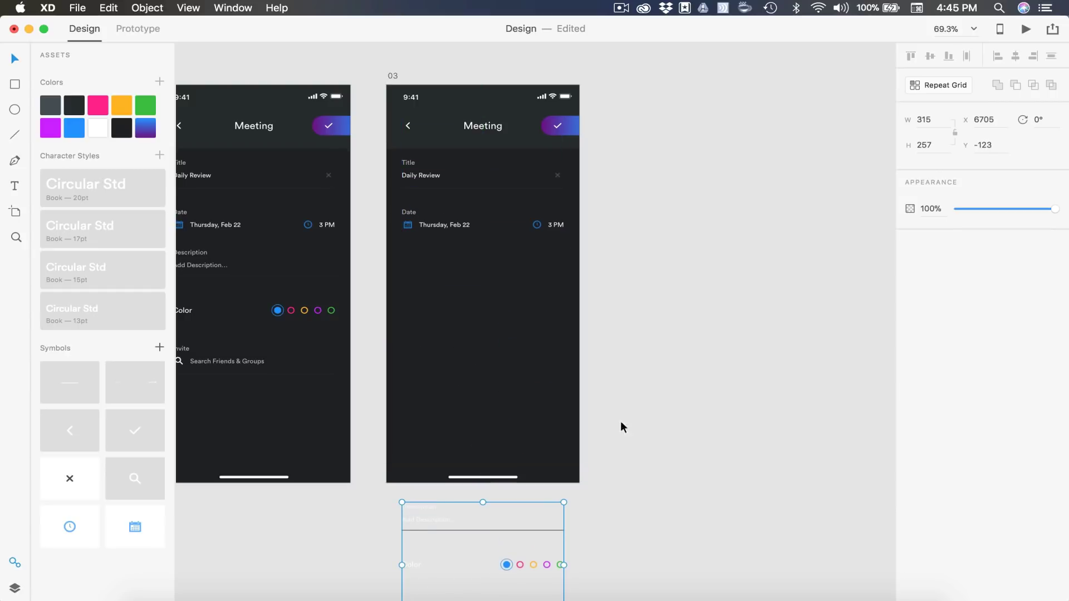
{"action": "left_click", "coordinate": [706, 349]}
{"action": "scroll", "coordinate": [503, 259], "scroll_direction": "up", "scroll_amount": 5}
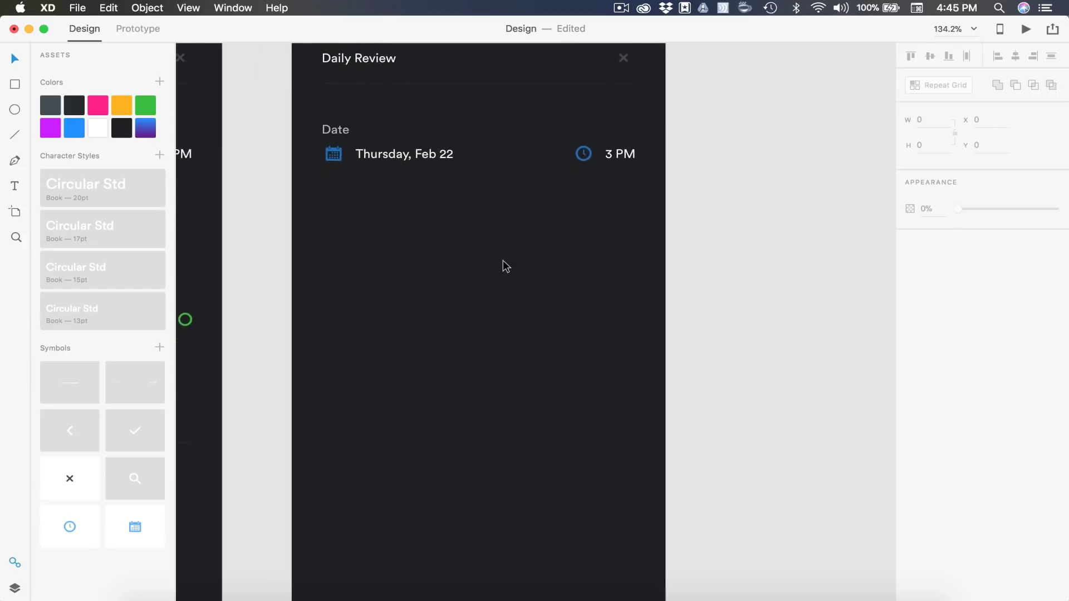
Enable a one-column layout grid on artboard 03 and adjust its margins
{"action": "left_click", "coordinate": [503, 260]}
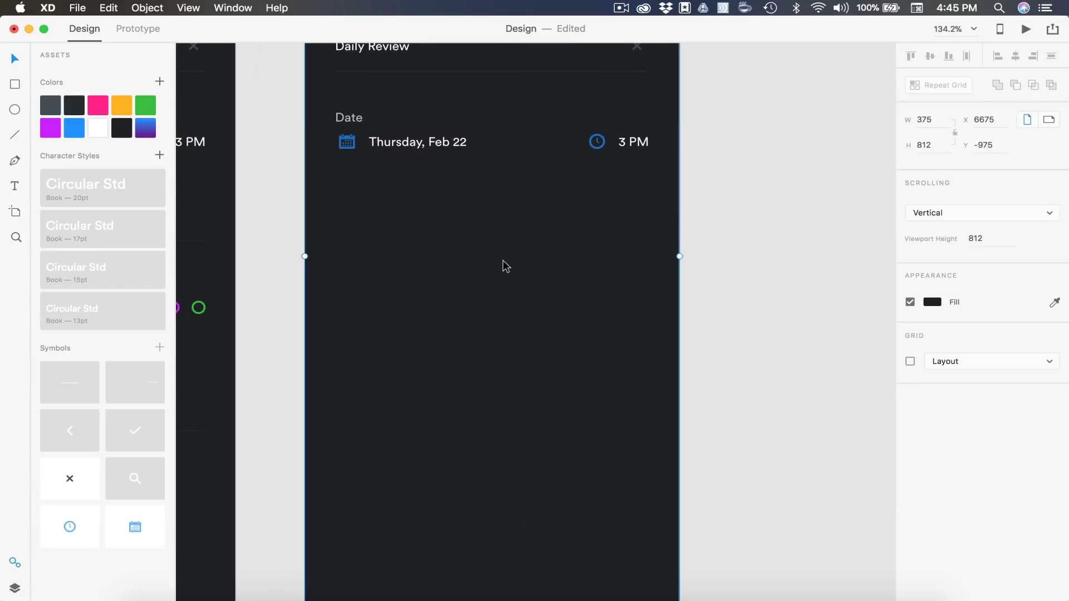
{"action": "left_click", "coordinate": [910, 362]}
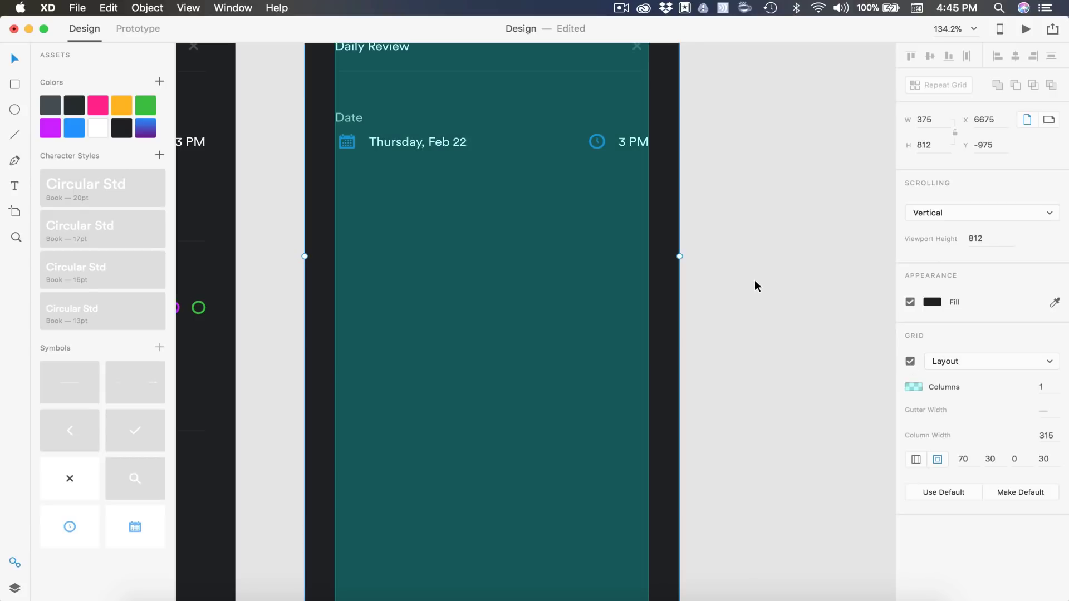
{"action": "key", "text": "super+3"}
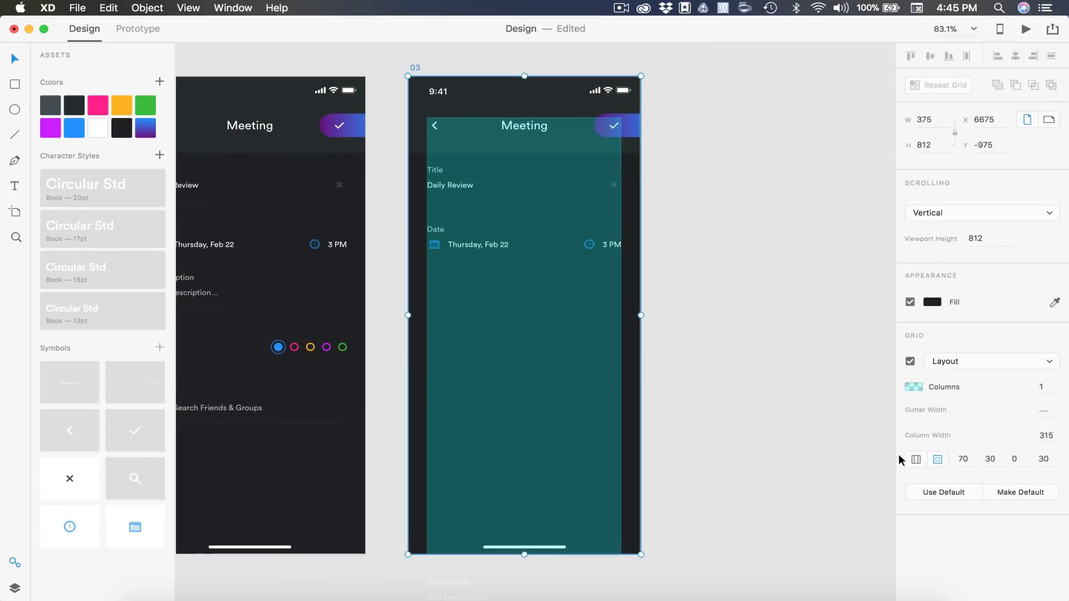
{"action": "left_click", "coordinate": [970, 460]}
{"action": "left_click", "coordinate": [995, 458]}
{"action": "left_click", "coordinate": [1051, 459]}
{"action": "left_click", "coordinate": [1014, 460]}
{"action": "left_click", "coordinate": [654, 337]}
{"action": "scroll", "coordinate": [600, 300], "scroll_direction": "up", "scroll_amount": 2}
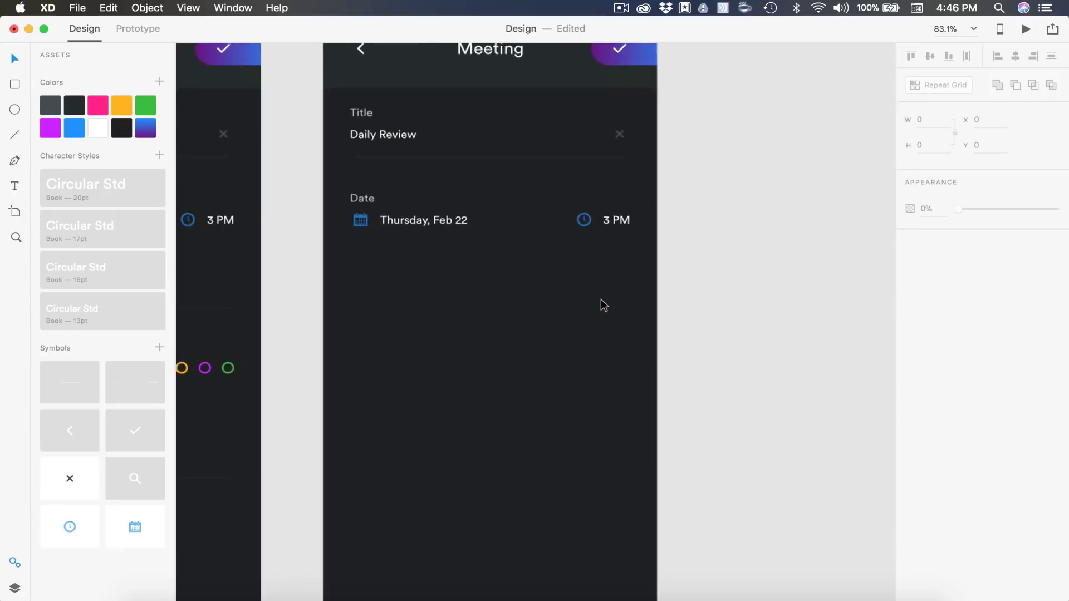
{"action": "scroll", "coordinate": [601, 299], "scroll_direction": "up", "scroll_amount": 3}
Add a text object reading "S" just below the date row
{"action": "key", "text": "t"}
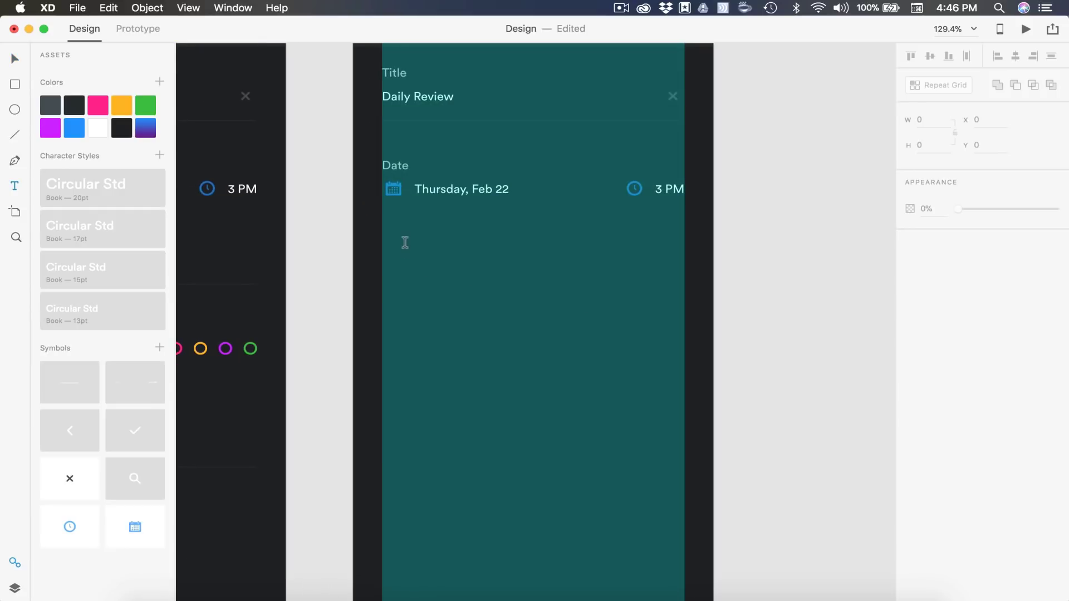
{"action": "left_click", "coordinate": [405, 242]}
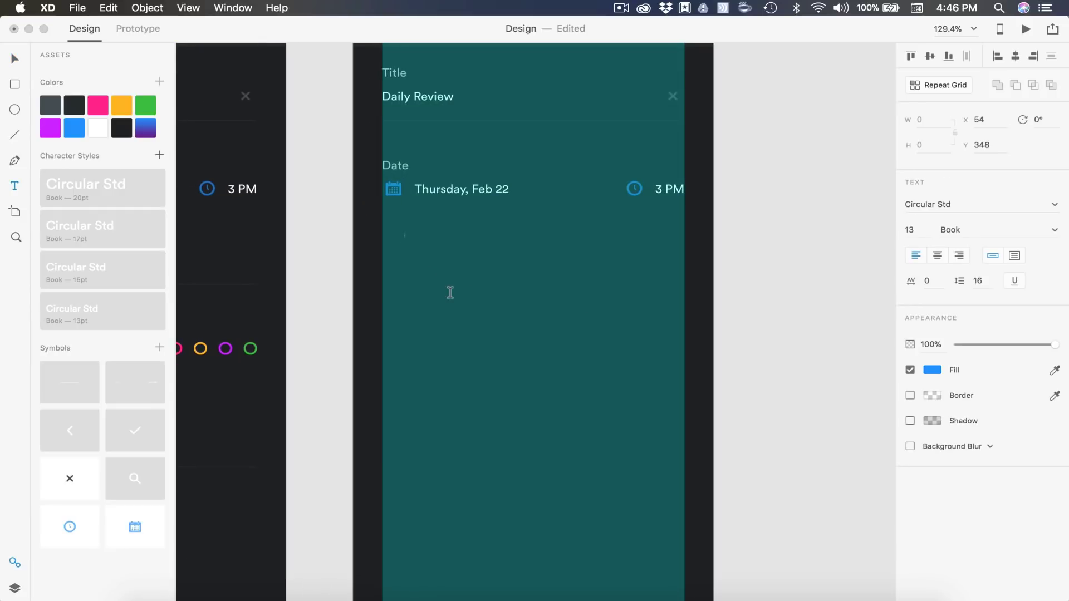
{"action": "type", "text": "S"}
{"action": "key", "text": "Escape"}
Make the S white, centre-aligned and 50% opacity
{"action": "left_click", "coordinate": [97, 132]}
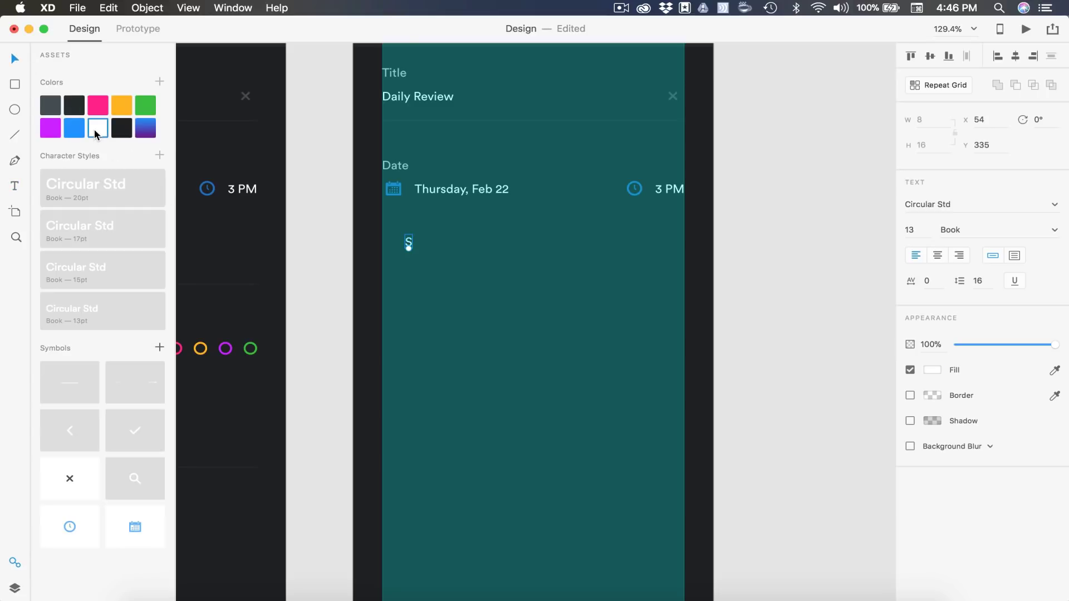
{"action": "left_click", "coordinate": [937, 256]}
{"action": "left_click", "coordinate": [928, 343]}
{"action": "type", "text": "50"}
{"action": "key", "text": "Return"}
{"action": "left_click", "coordinate": [757, 295]}
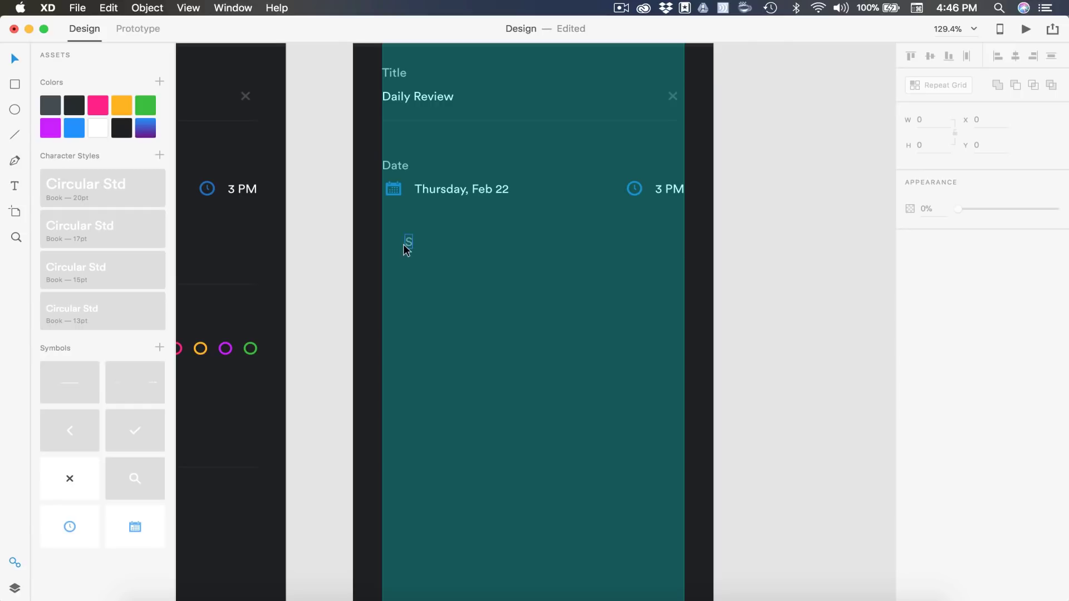
Move the S to the grid's left edge and select all the date row items
{"action": "scroll", "coordinate": [406, 249], "scroll_direction": "up", "scroll_amount": 3}
{"action": "left_click_drag", "start_coordinate": [403, 244], "coordinate": [379, 219]}
{"action": "left_click_drag", "start_coordinate": [837, 176], "coordinate": [341, 162]}
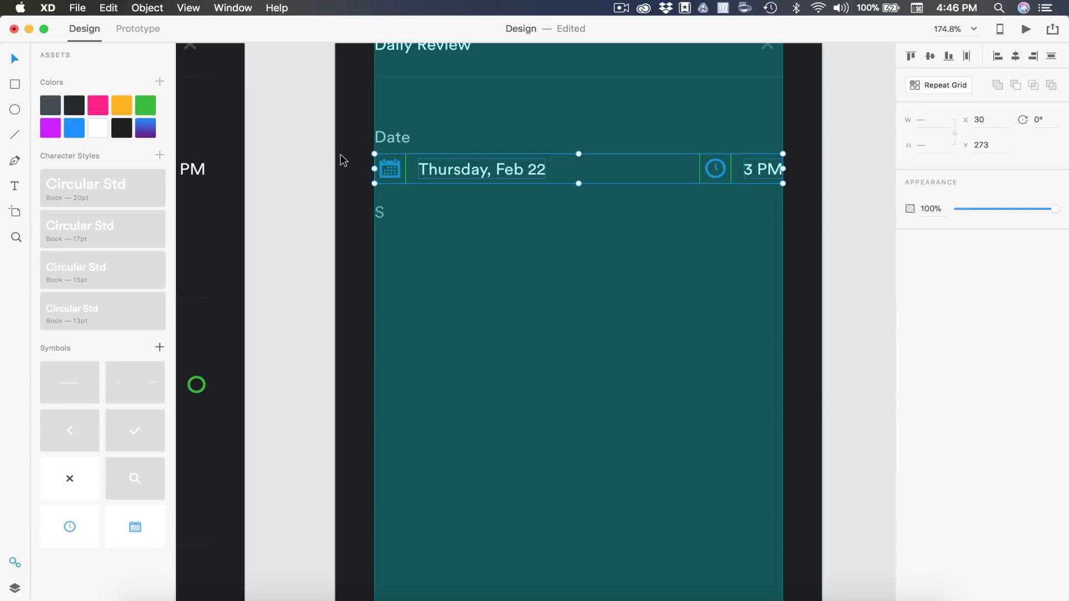
Group the date row items and turn the S into a Repeat Grid
{"action": "key", "text": "super+g"}
{"action": "left_click", "coordinate": [381, 216]}
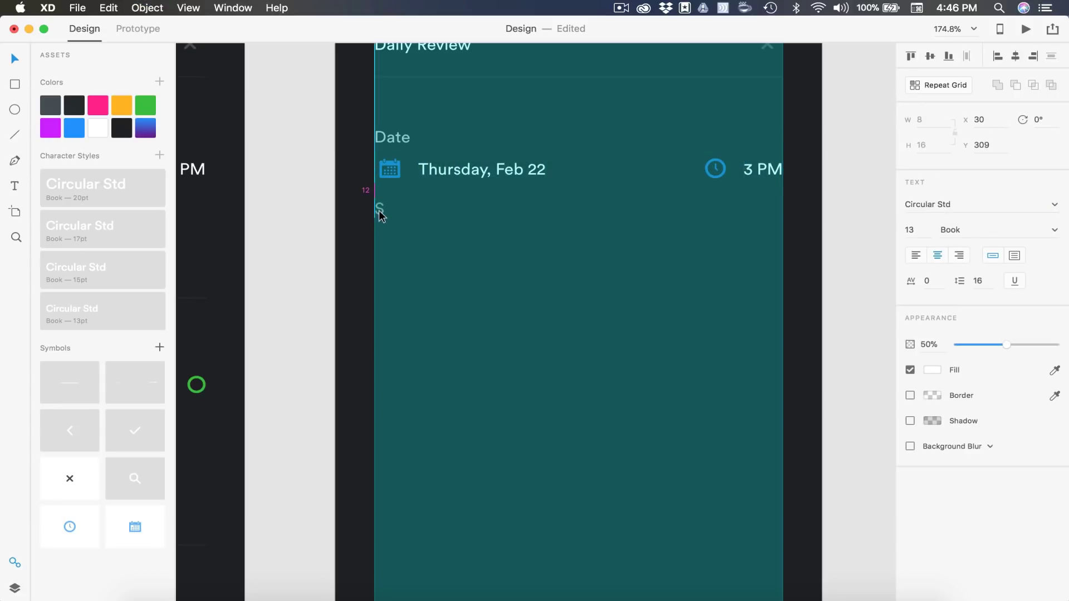
{"action": "left_click", "coordinate": [445, 176]}
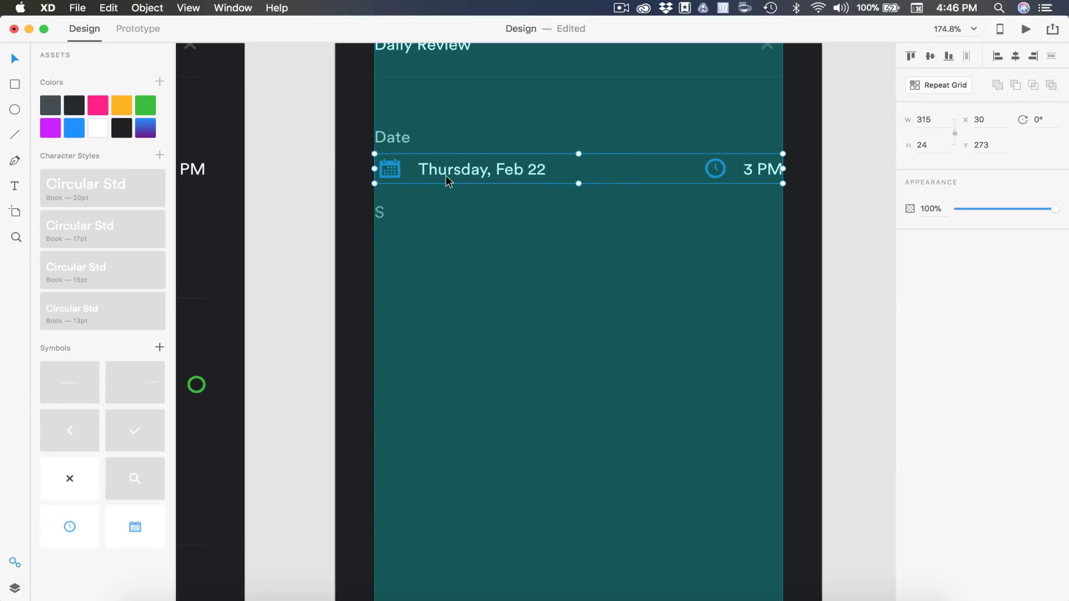
{"action": "left_click", "coordinate": [826, 238]}
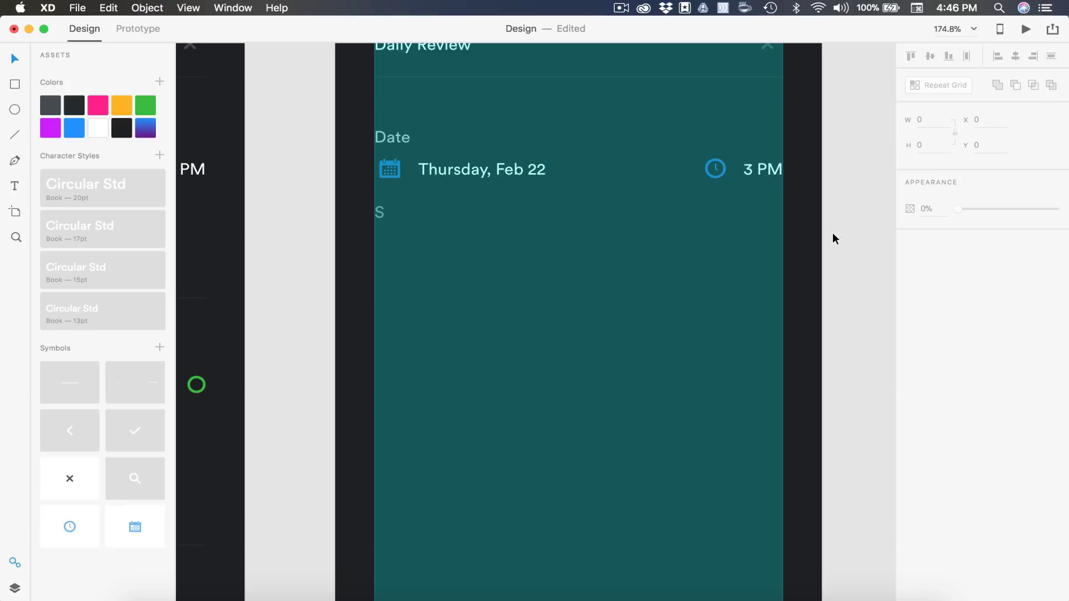
{"action": "left_click", "coordinate": [381, 215]}
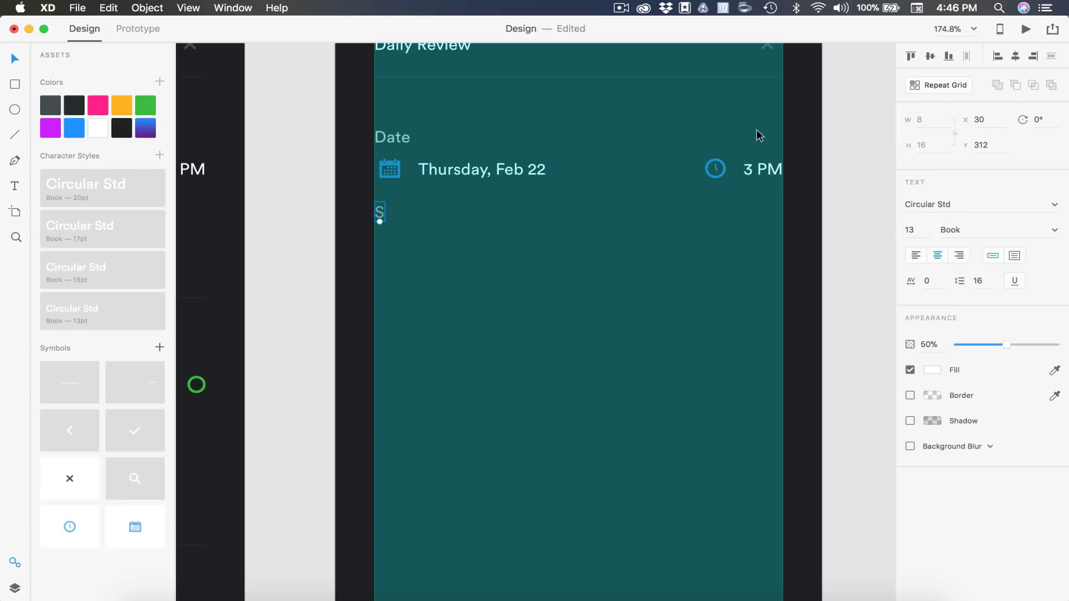
{"action": "left_click", "coordinate": [938, 84]}
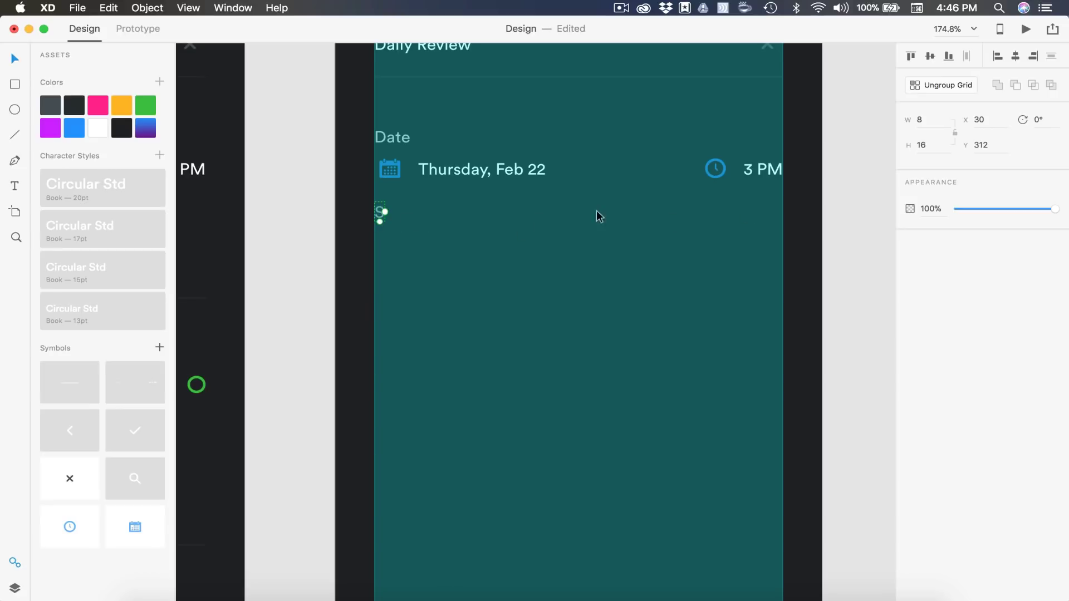
Repeat the S across seven columns and widen the spacing between letters
{"action": "left_click_drag", "start_coordinate": [384, 214], "coordinate": [582, 213]}
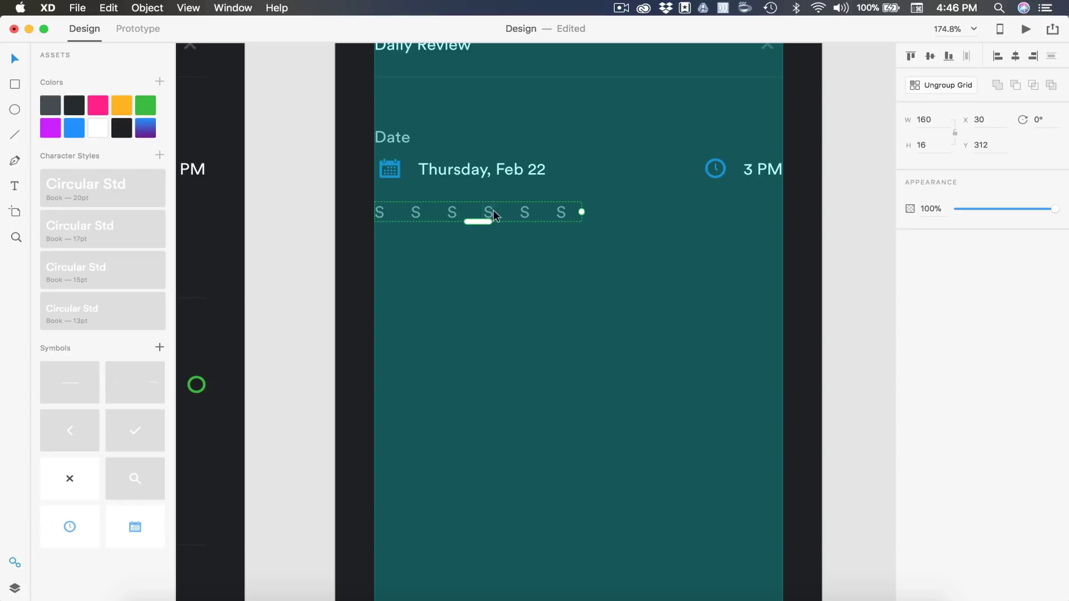
{"action": "left_click_drag", "start_coordinate": [580, 214], "coordinate": [611, 214]}
{"action": "scroll", "coordinate": [611, 214], "scroll_direction": "up", "scroll_amount": 5}
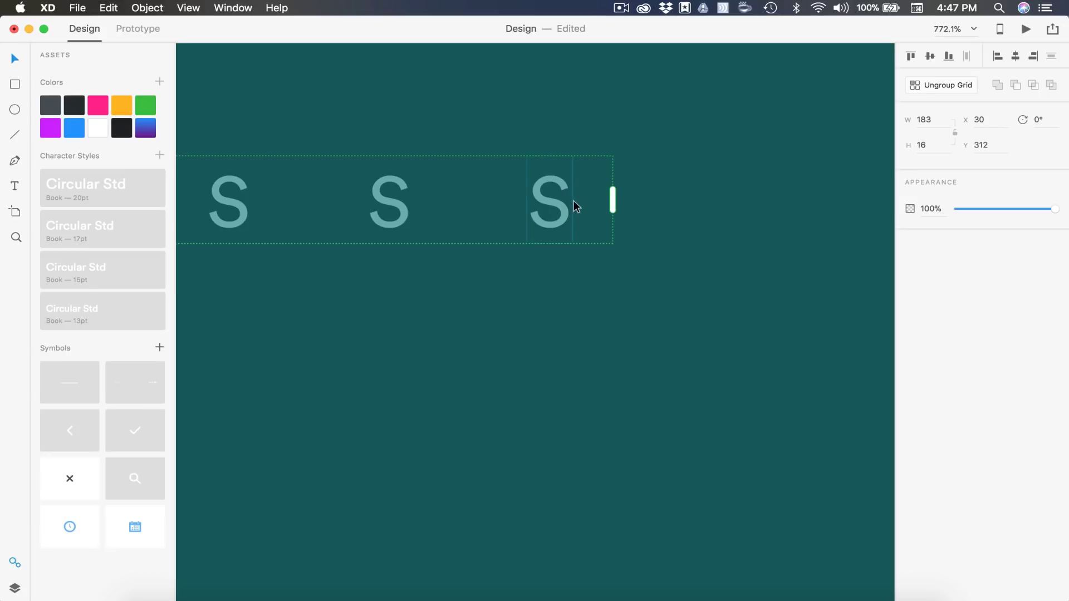
{"action": "left_click_drag", "start_coordinate": [612, 196], "coordinate": [573, 194]}
{"action": "key", "text": "super+0"}
{"action": "scroll", "coordinate": [554, 199], "scroll_direction": "right", "scroll_amount": 2}
{"action": "left_click_drag", "start_coordinate": [509, 195], "coordinate": [726, 206]}
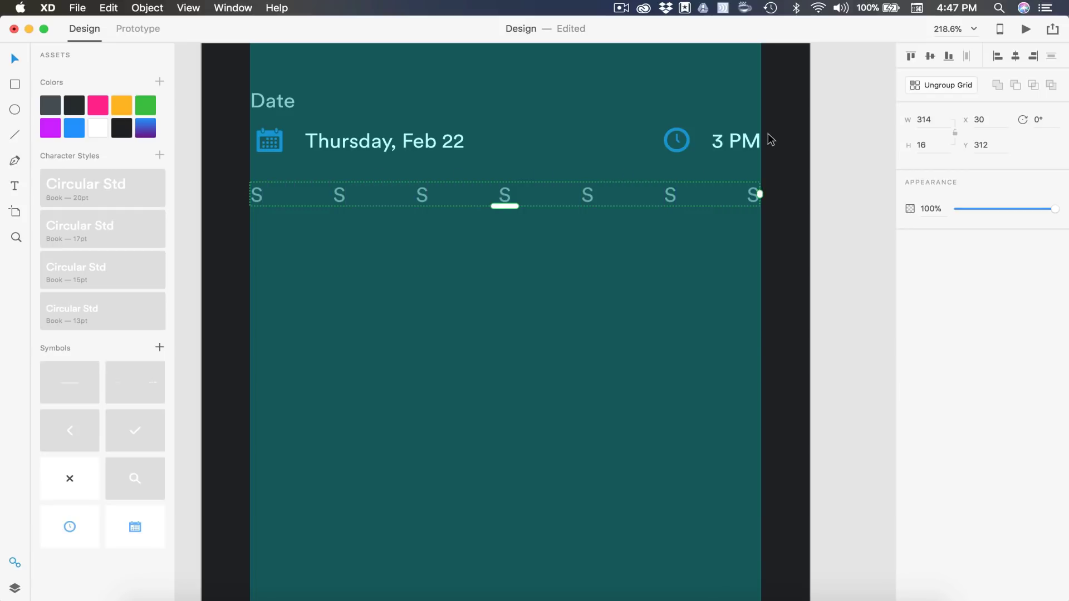
Repeat the row of S letters downward into six rows, spaced 15 apart
{"action": "scroll", "coordinate": [767, 290], "scroll_direction": "down", "scroll_amount": 2}
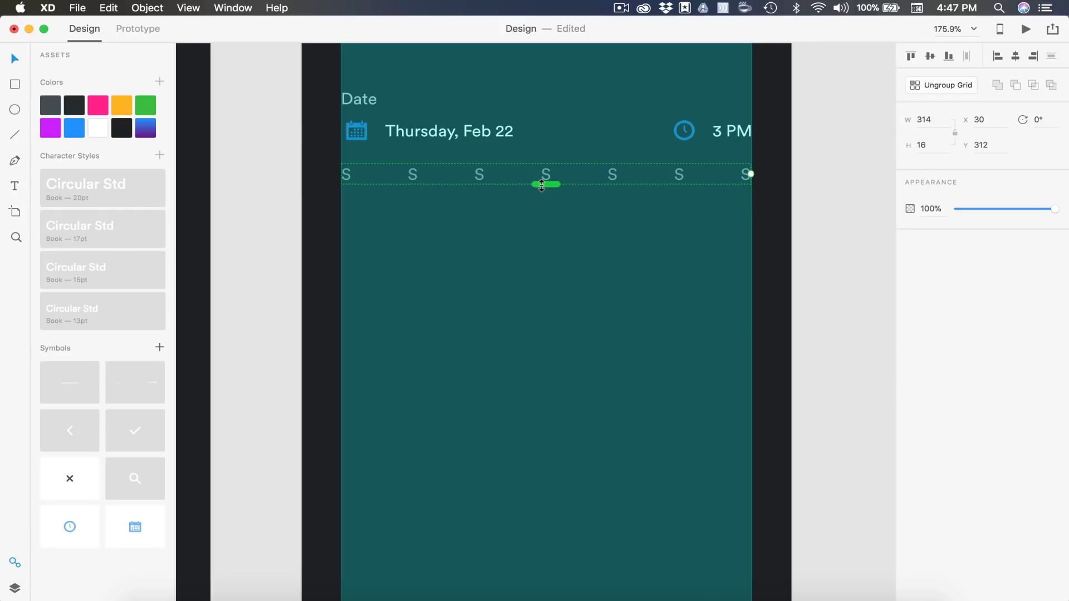
{"action": "left_click_drag", "start_coordinate": [542, 185], "coordinate": [548, 409]}
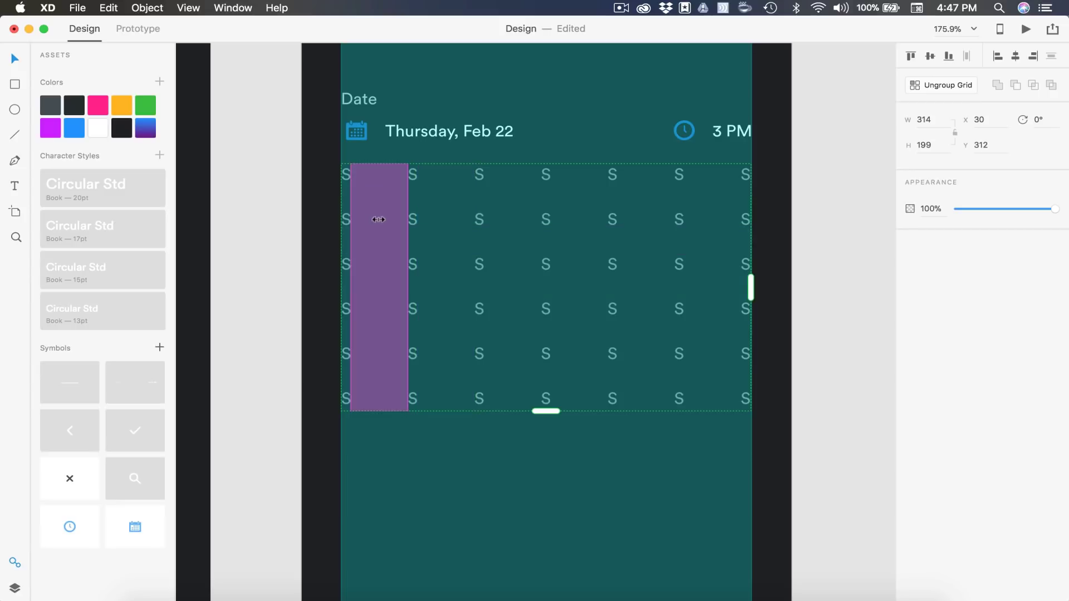
{"action": "left_click_drag", "start_coordinate": [358, 239], "coordinate": [360, 229]}
Ungroup the grid and set the lower rows' S letters to 70% opacity
{"action": "left_click", "coordinate": [944, 85]}
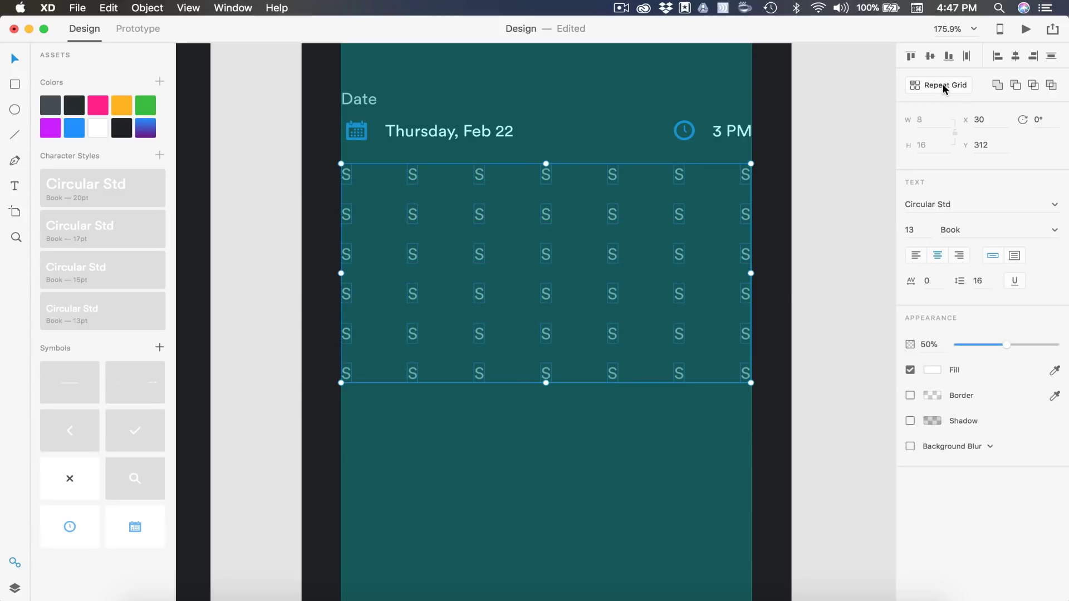
{"action": "left_click", "coordinate": [794, 282]}
{"action": "left_click_drag", "start_coordinate": [820, 394], "coordinate": [276, 205]}
{"action": "left_click", "coordinate": [926, 345]}
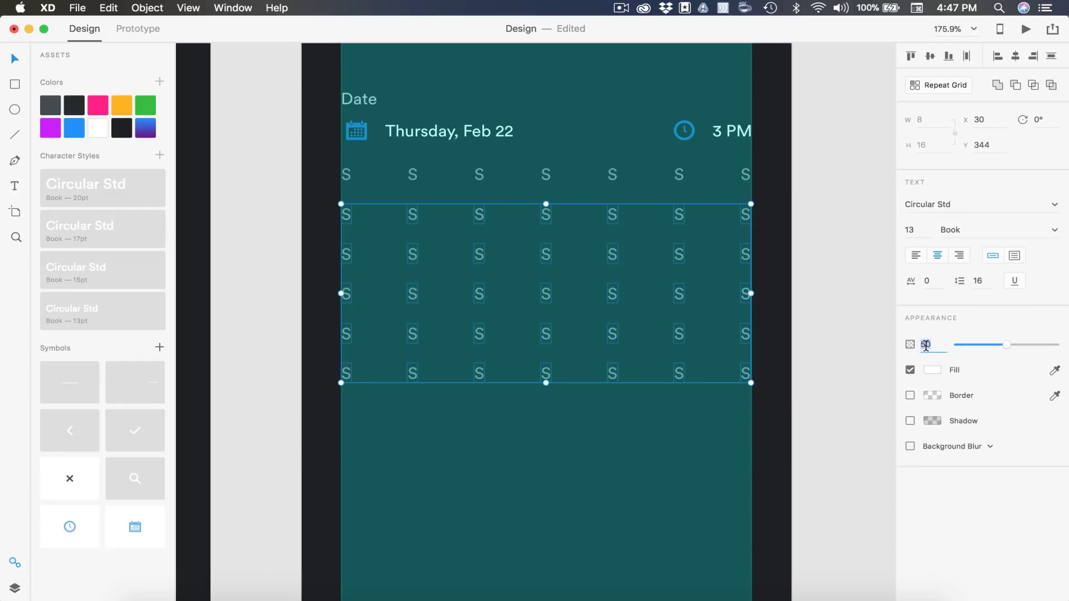
{"action": "type", "text": "70"}
{"action": "key", "text": "Return"}
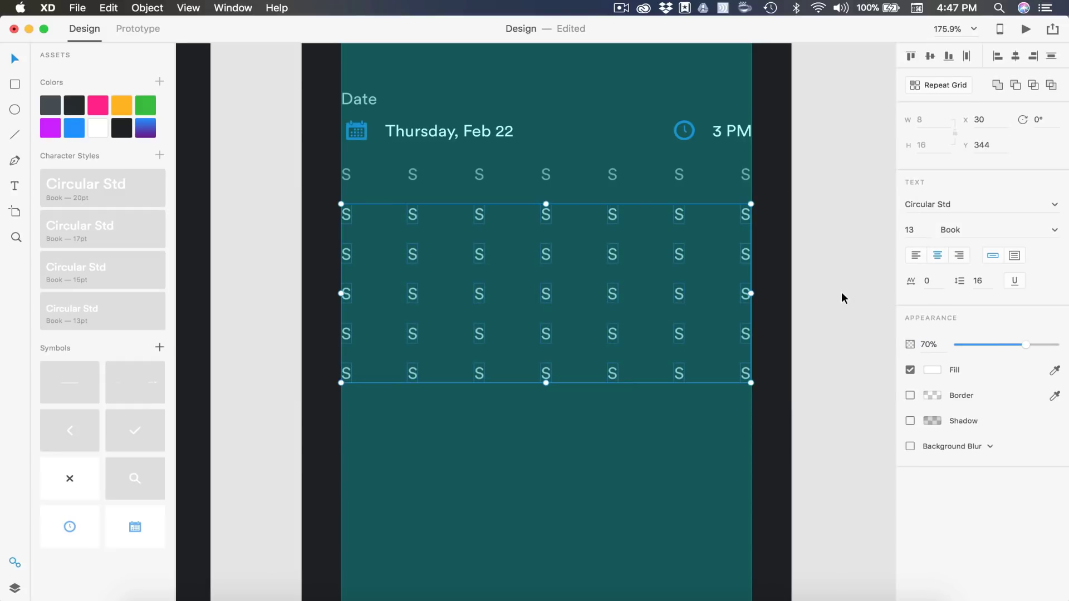
{"action": "left_click", "coordinate": [842, 299]}
Delete the first four letters of row two and the last three of the bottom row
{"action": "left_click_drag", "start_coordinate": [278, 205], "coordinate": [556, 223]}
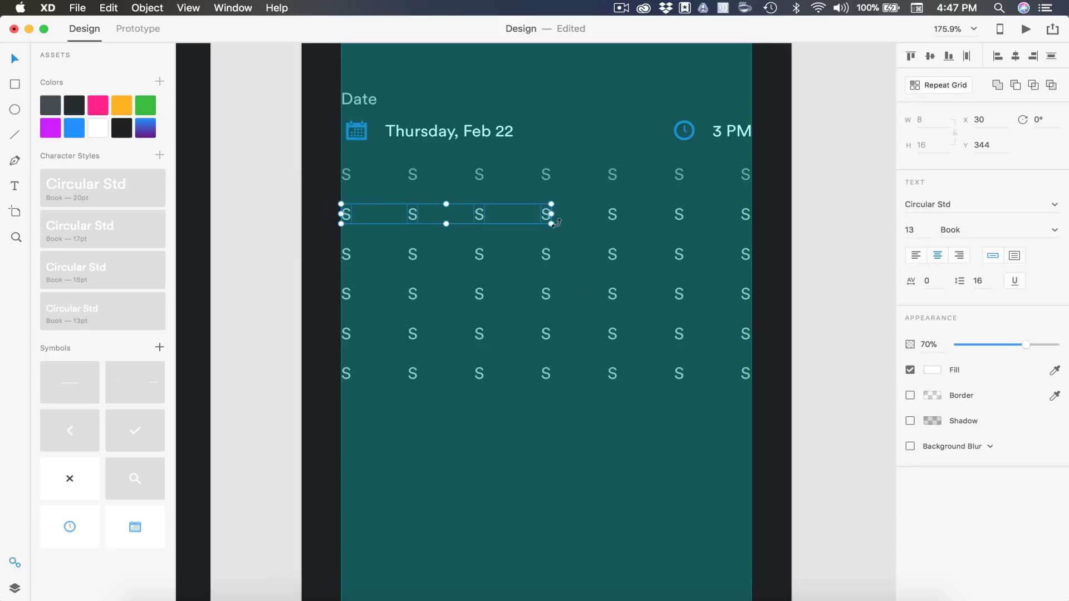
{"action": "key", "text": "Delete"}
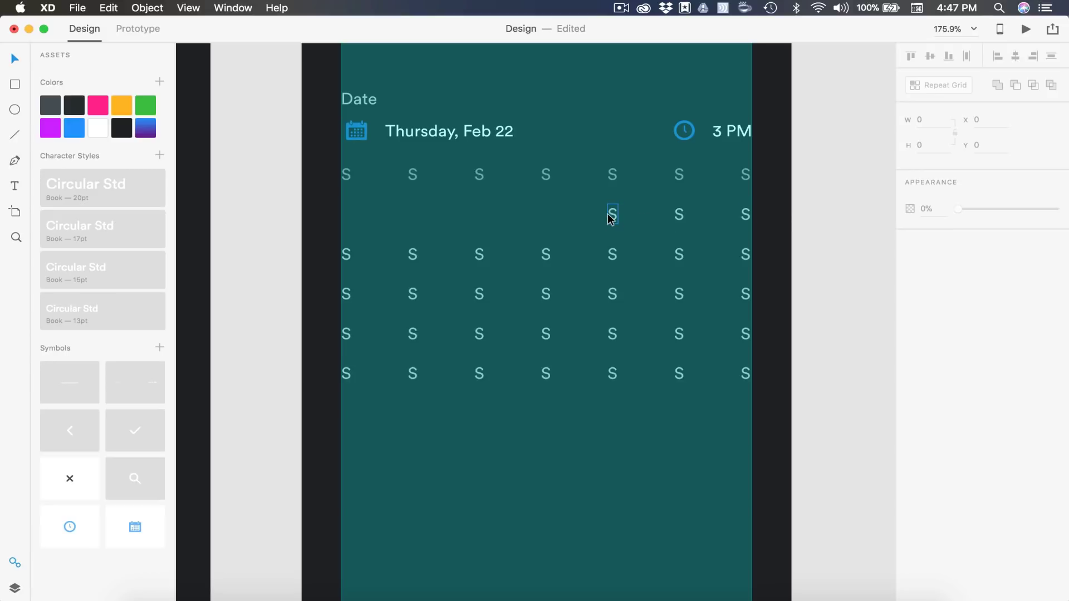
{"action": "left_click_drag", "start_coordinate": [820, 424], "coordinate": [591, 367]}
{"action": "key", "text": "Delete"}
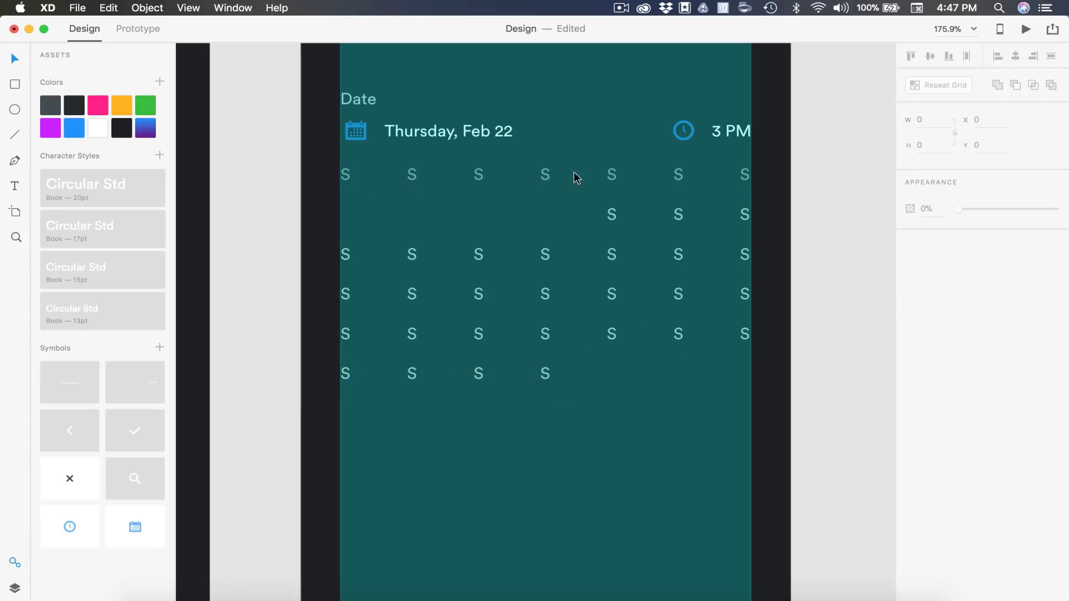
Retype the header letters so the weekday row reads S M T W T F S
{"action": "double_click", "coordinate": [412, 178]}
{"action": "type", "text": "M"}
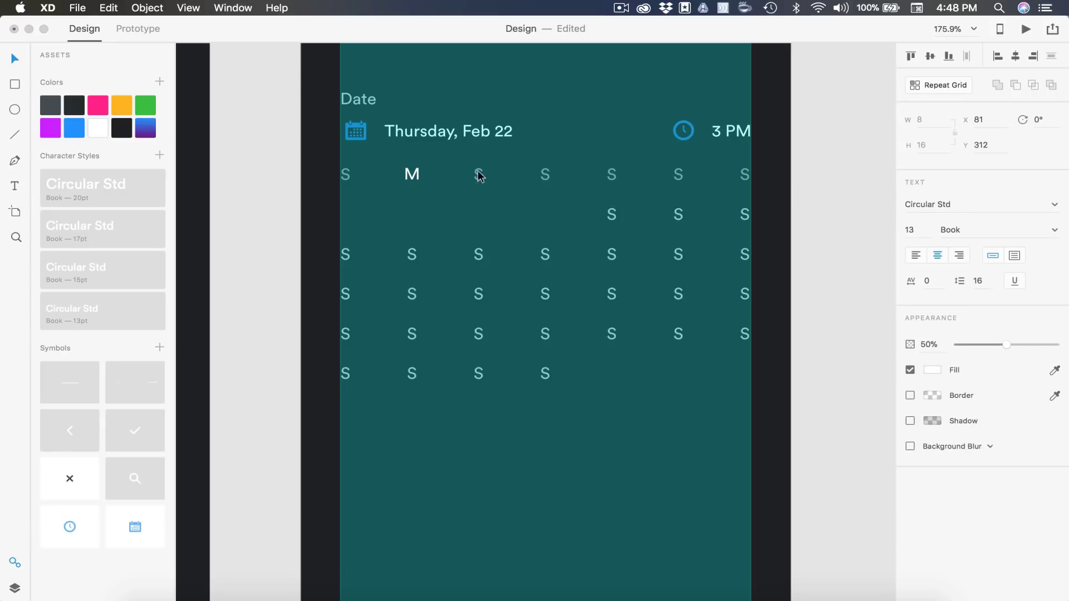
{"action": "key", "text": "Escape"}
{"action": "double_click", "coordinate": [479, 175]}
{"action": "type", "text": "T"}
{"action": "key", "text": "Escape"}
{"action": "double_click", "coordinate": [545, 175]}
{"action": "type", "text": "W"}
{"action": "key", "text": "Escape"}
{"action": "double_click", "coordinate": [613, 175]}
{"action": "type", "text": "T"}
{"action": "key", "text": "Escape"}
{"action": "double_click", "coordinate": [679, 175]}
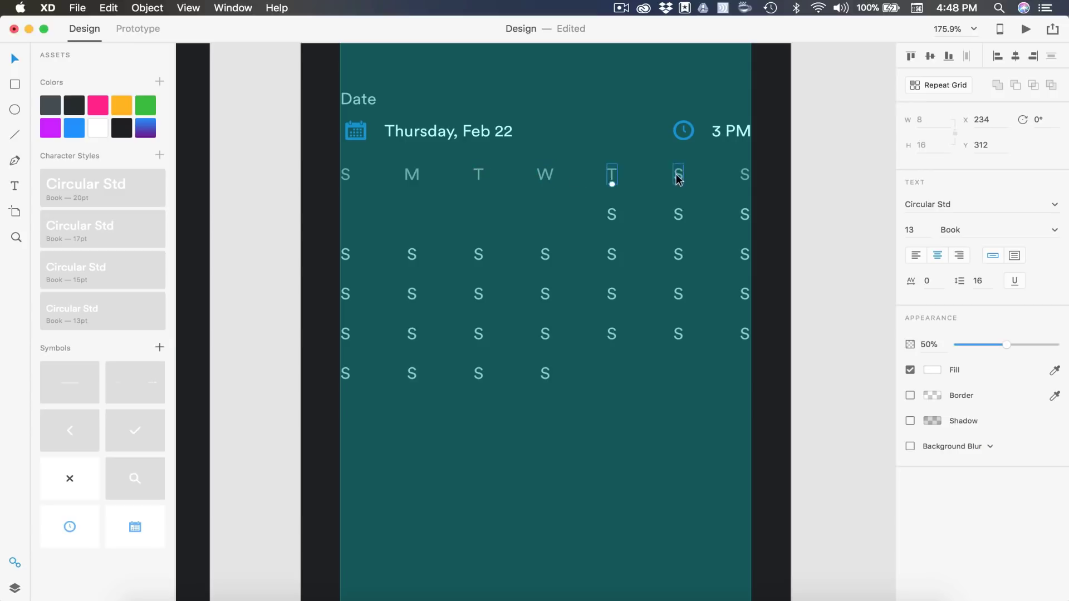
{"action": "type", "text": "F"}
{"action": "key", "text": "Escape"}
Number the date slots 1 through 28, starting on Thursday
{"action": "double_click", "coordinate": [611, 215]}
{"action": "type", "text": "1"}
{"action": "key", "text": "Escape"}
{"action": "double_click", "coordinate": [678, 215]}
{"action": "type", "text": "2"}
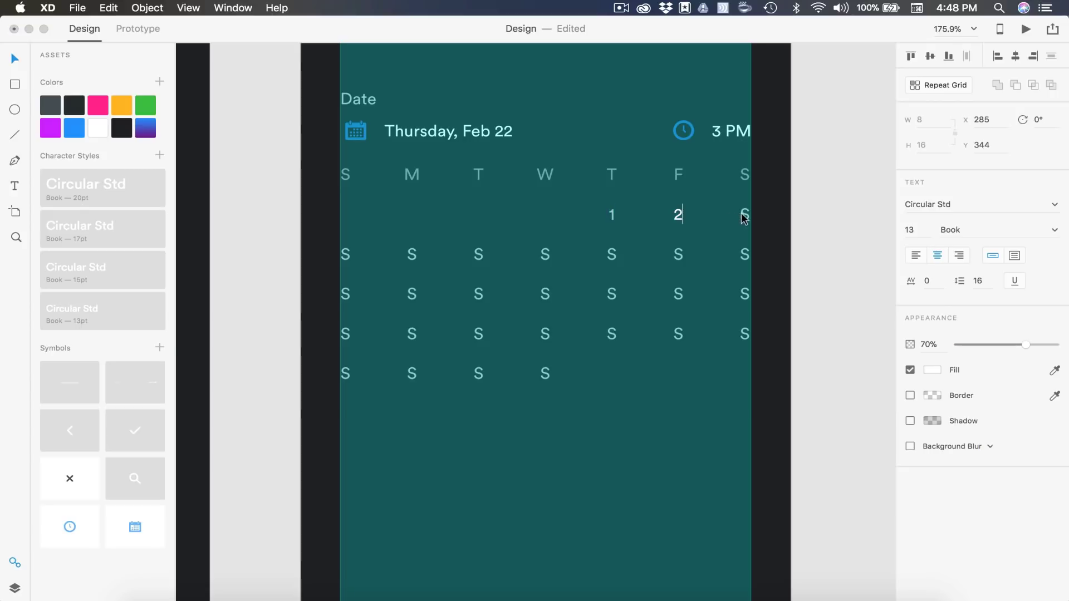
{"action": "key", "text": "Escape"}
{"action": "double_click", "coordinate": [744, 214]}
{"action": "type", "text": "3"}
{"action": "double_click", "coordinate": [346, 255]}
{"action": "type", "text": "4"}
{"action": "double_click", "coordinate": [611, 255]}
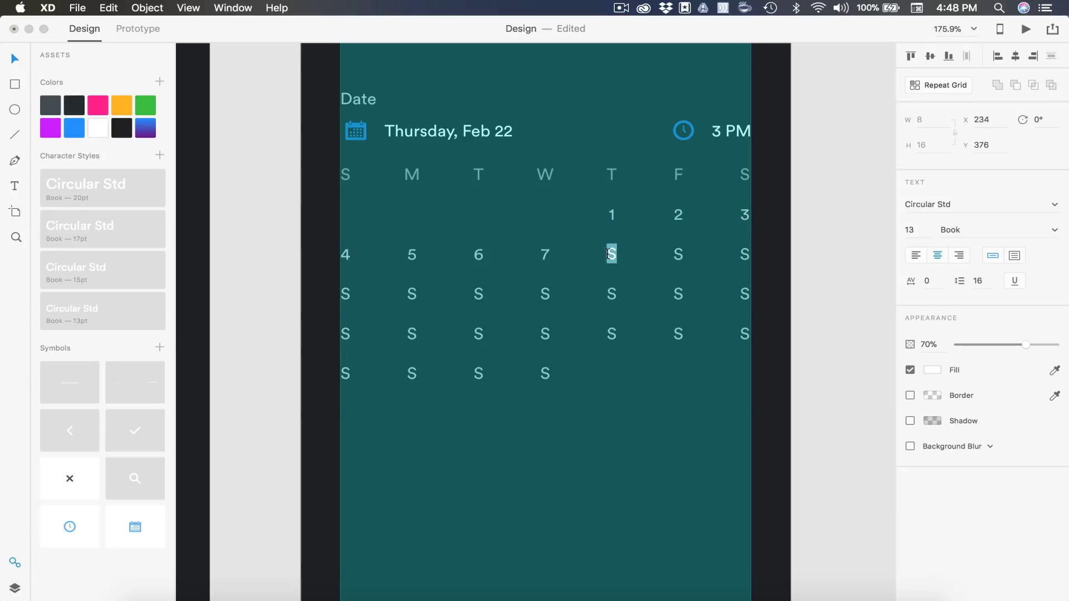
{"action": "type", "text": "8"}
{"action": "double_click", "coordinate": [546, 294]}
{"action": "type", "text": "14"}
{"action": "double_click", "coordinate": [411, 333]}
{"action": "type", "text": "19"}
{"action": "double_click", "coordinate": [346, 373]}
{"action": "type", "text": "25"}
{"action": "double_click", "coordinate": [412, 374]}
{"action": "type", "text": "26"}
{"action": "double_click", "coordinate": [478, 373]}
{"action": "type", "text": "27"}
{"action": "double_click", "coordinate": [545, 373]}
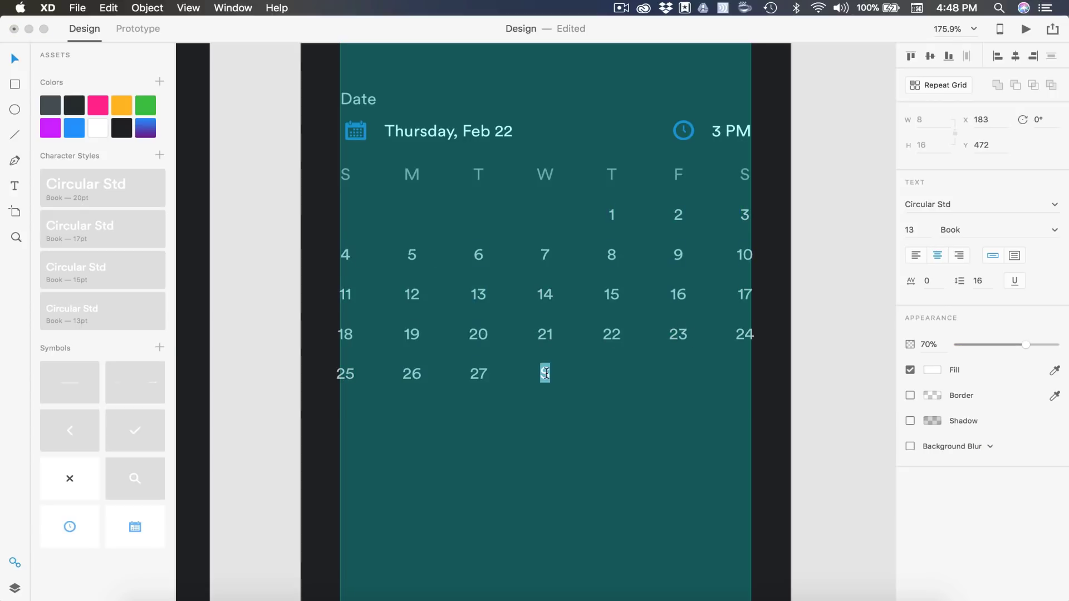
{"action": "type", "text": "28"}
{"action": "key", "text": "Escape"}
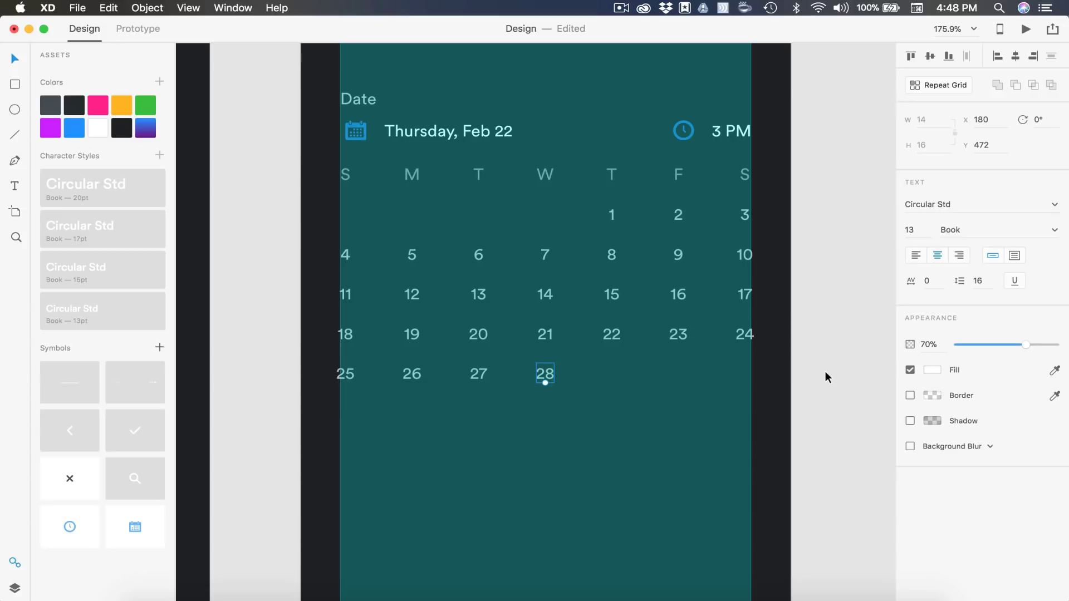
Turn off the artboard's layout grid and select the date 22
{"action": "key", "text": "Escape"}
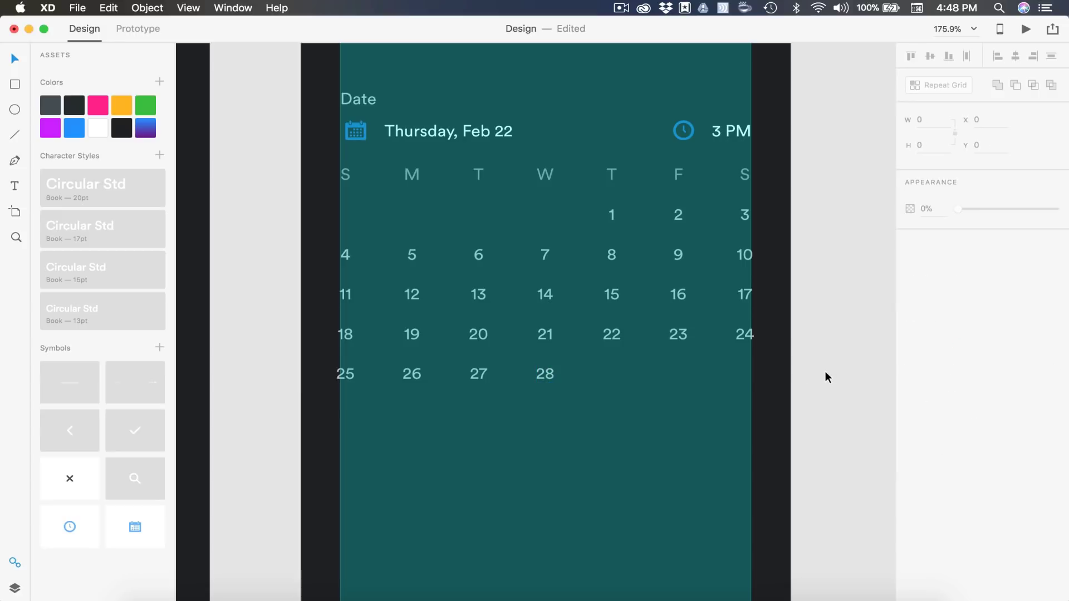
{"action": "left_click", "coordinate": [620, 396]}
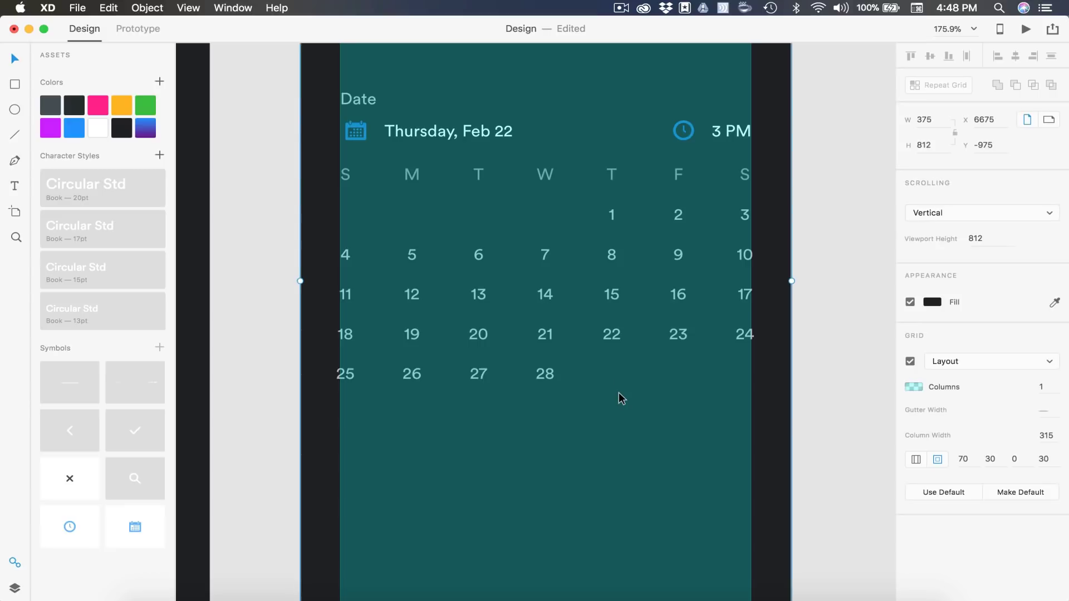
{"action": "left_click", "coordinate": [910, 362]}
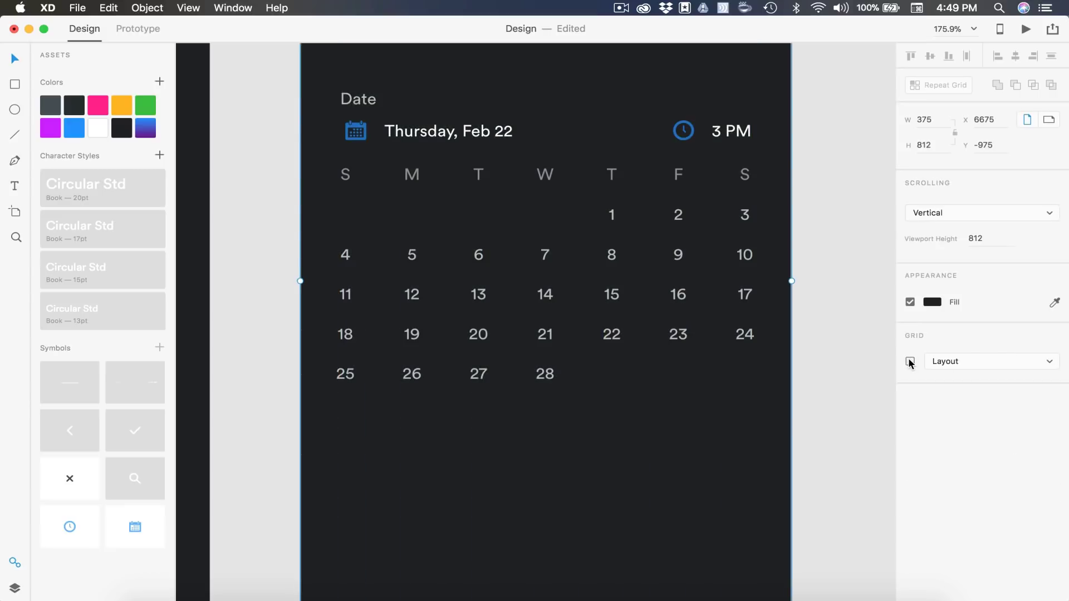
{"action": "left_click", "coordinate": [613, 334]}
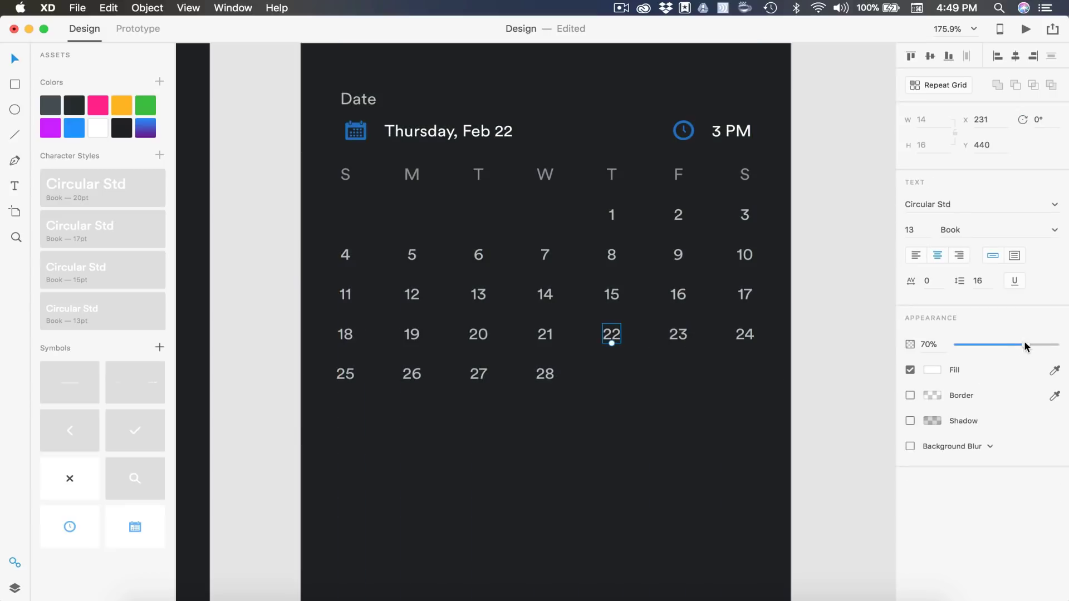
Set date 22 to 100% opacity and draw a circle over it
{"action": "left_click_drag", "start_coordinate": [1026, 347], "coordinate": [1057, 346]}
{"action": "left_click", "coordinate": [13, 110]}
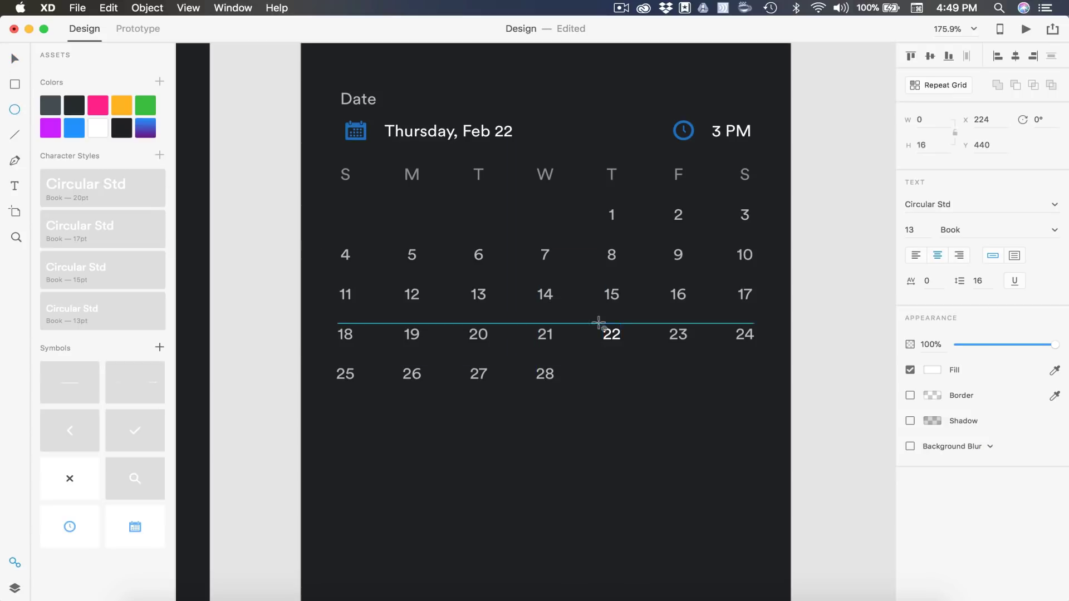
{"action": "left_click_drag", "start_coordinate": [596, 323], "coordinate": [633, 358]}
{"action": "scroll", "coordinate": [633, 357], "scroll_direction": "up", "scroll_amount": 5}
{"action": "key", "text": "v"}
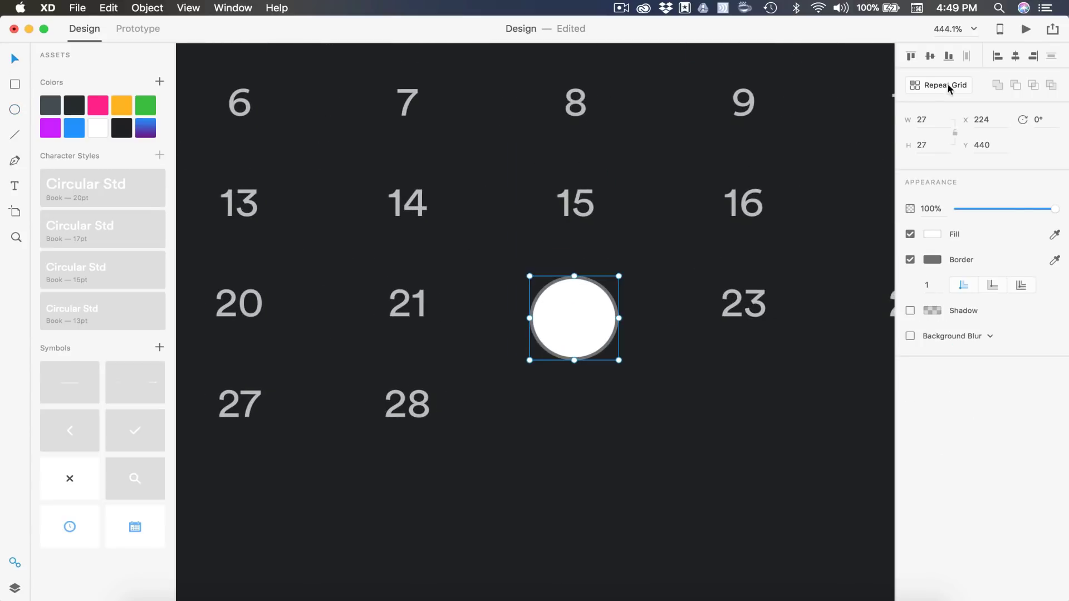
Make the circle 26 px, saved-blue fill, no border, centred behind date 22
{"action": "left_click", "coordinate": [922, 119]}
{"action": "type", "text": "26"}
{"action": "key", "text": "Return"}
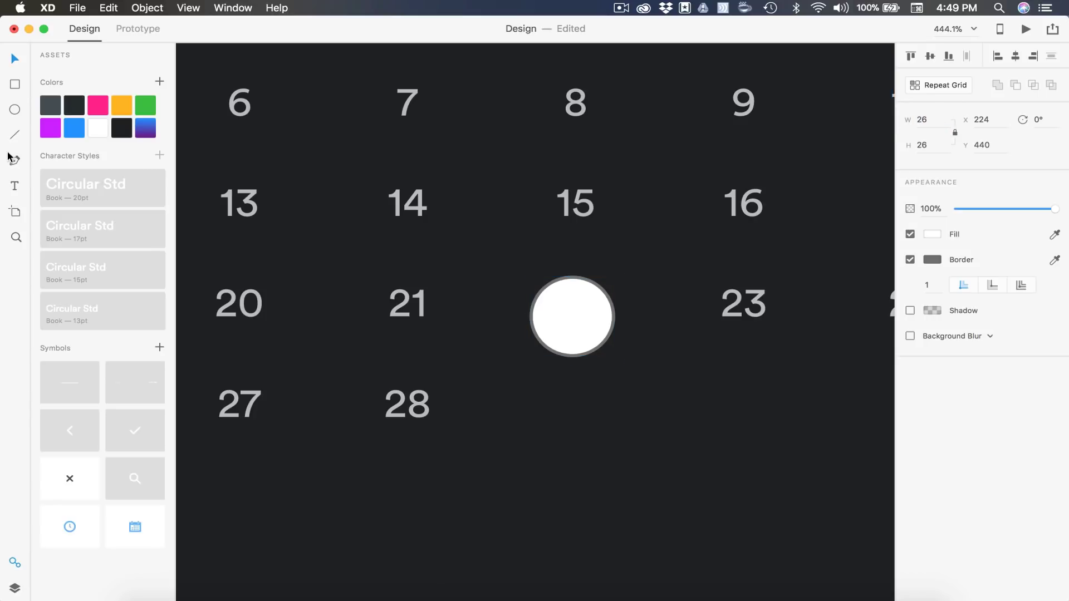
{"action": "right_click", "coordinate": [75, 131]}
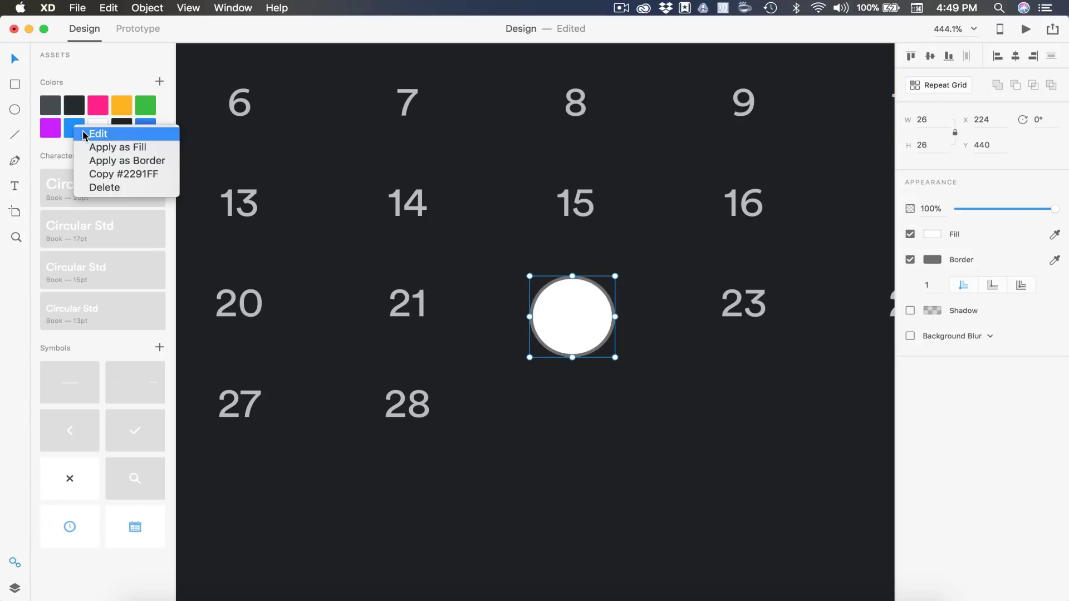
{"action": "left_click", "coordinate": [121, 147]}
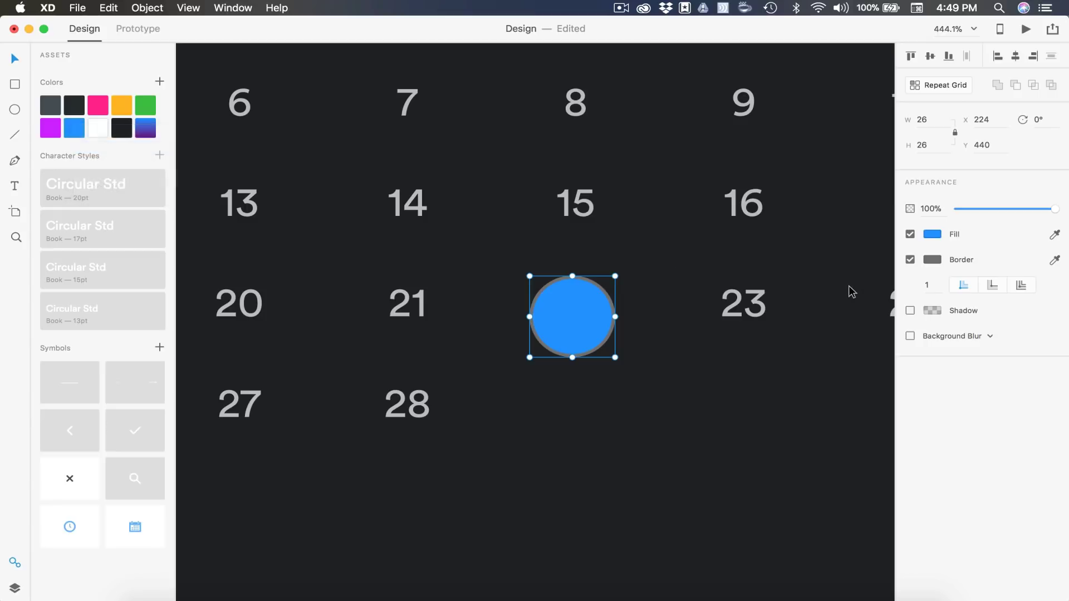
{"action": "left_click", "coordinate": [910, 260]}
{"action": "left_click_drag", "start_coordinate": [570, 329], "coordinate": [569, 312]}
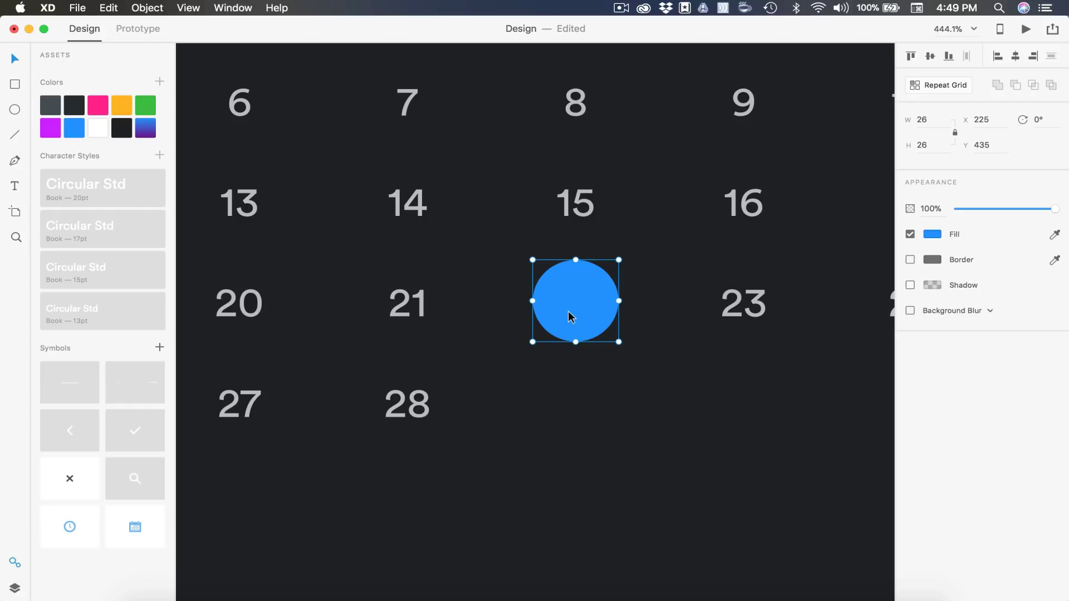
{"action": "key", "text": "super+bracketleft"}
{"action": "left_click", "coordinate": [676, 386]}
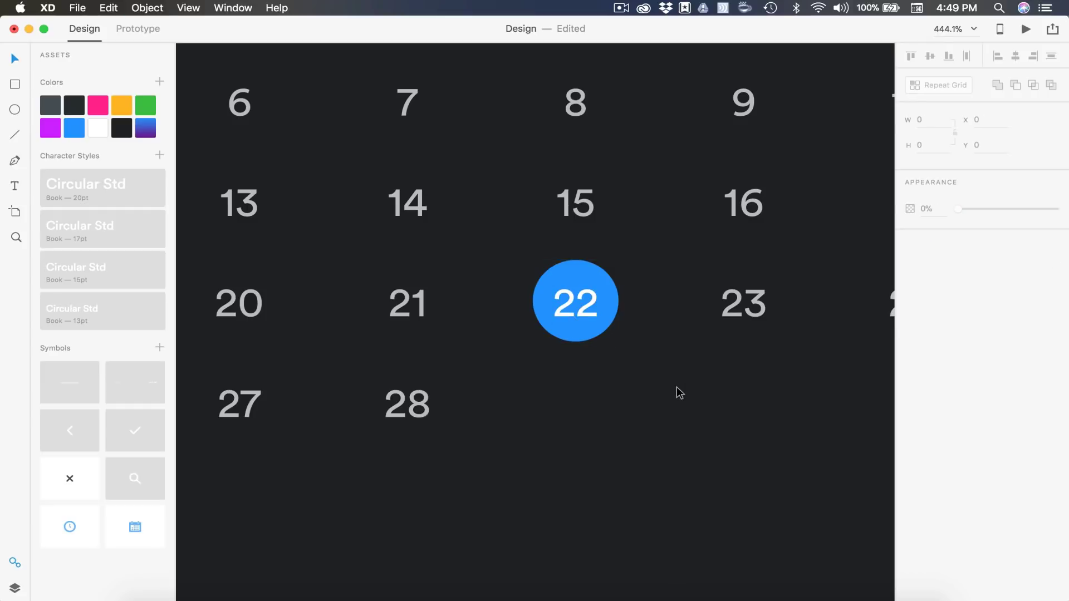
{"action": "key", "text": "super+minus"}
Move the Description, Color and Invite group under the February calendar, nudged down slightly
{"action": "scroll", "coordinate": [677, 388], "scroll_direction": "down", "scroll_amount": 2}
{"action": "scroll", "coordinate": [677, 389], "scroll_direction": "right", "scroll_amount": 2}
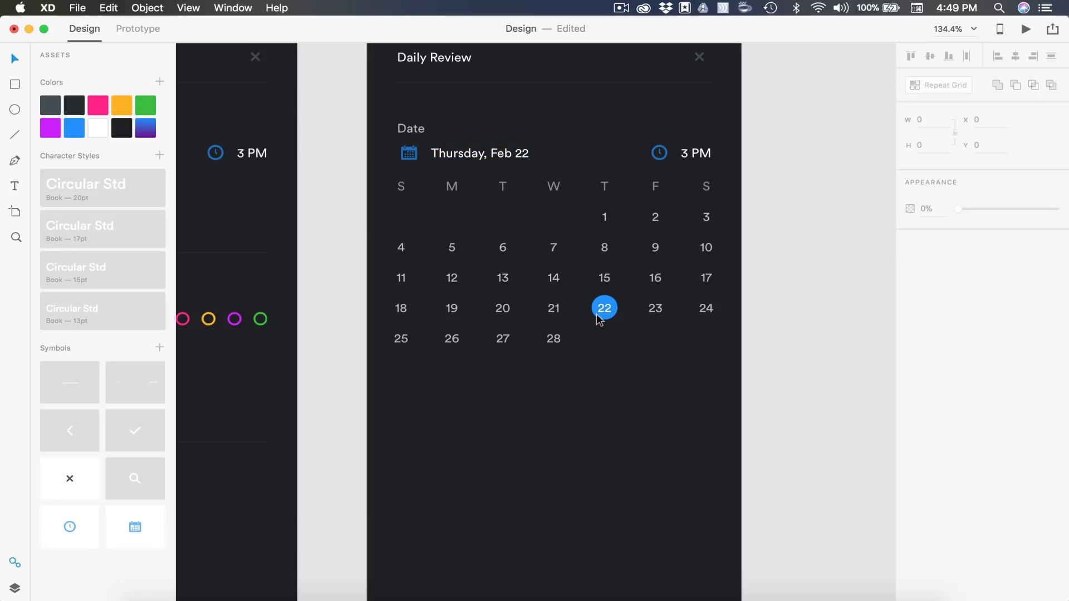
{"action": "scroll", "coordinate": [613, 301], "scroll_direction": "down", "scroll_amount": 5}
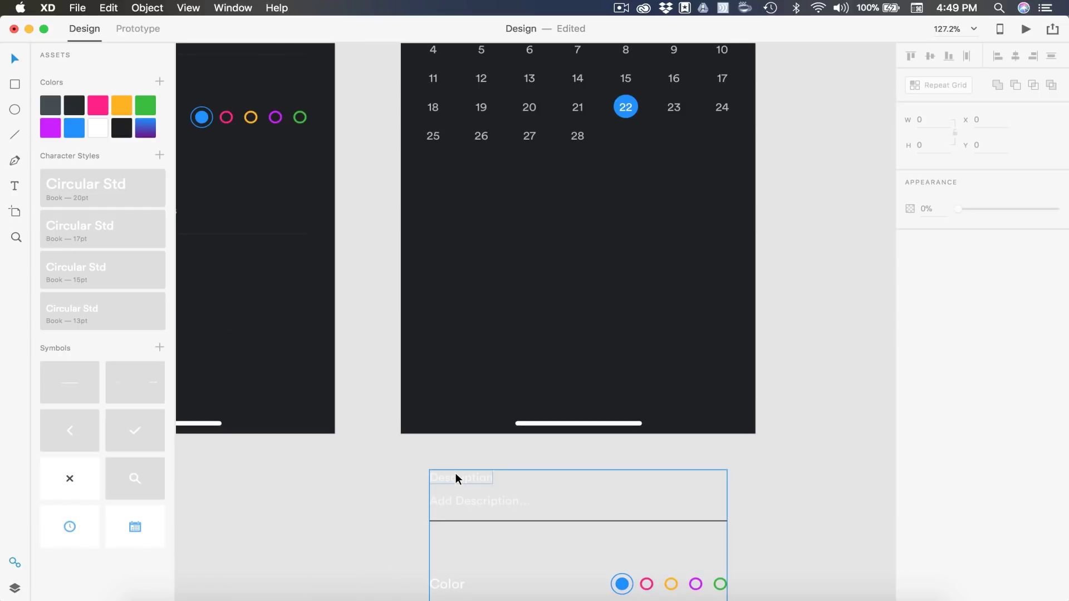
{"action": "left_click_drag", "start_coordinate": [455, 475], "coordinate": [442, 170]}
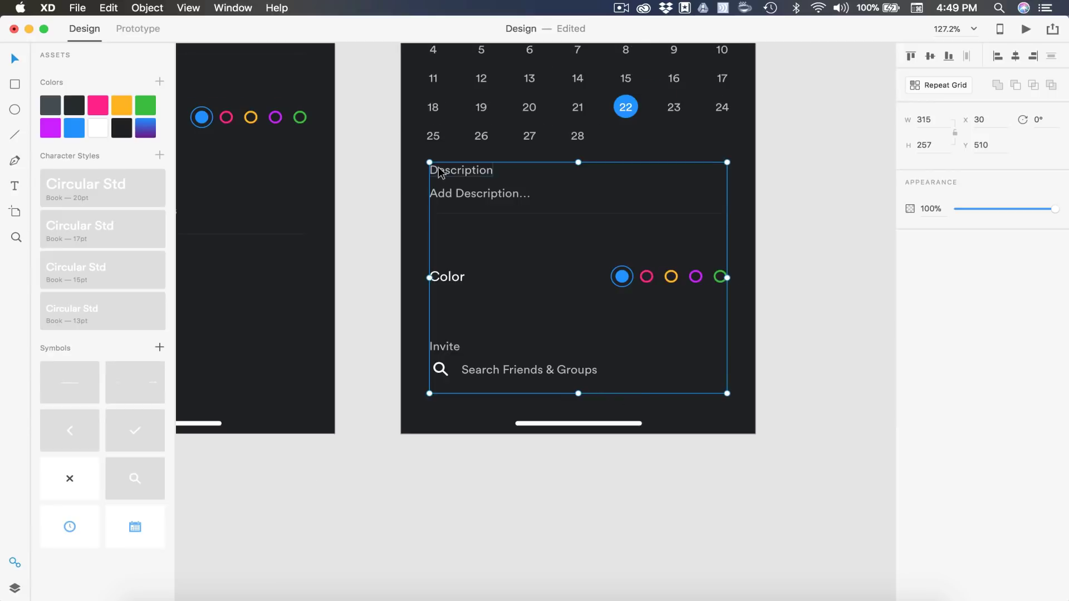
{"action": "scroll", "coordinate": [439, 162], "scroll_direction": "up", "scroll_amount": 5}
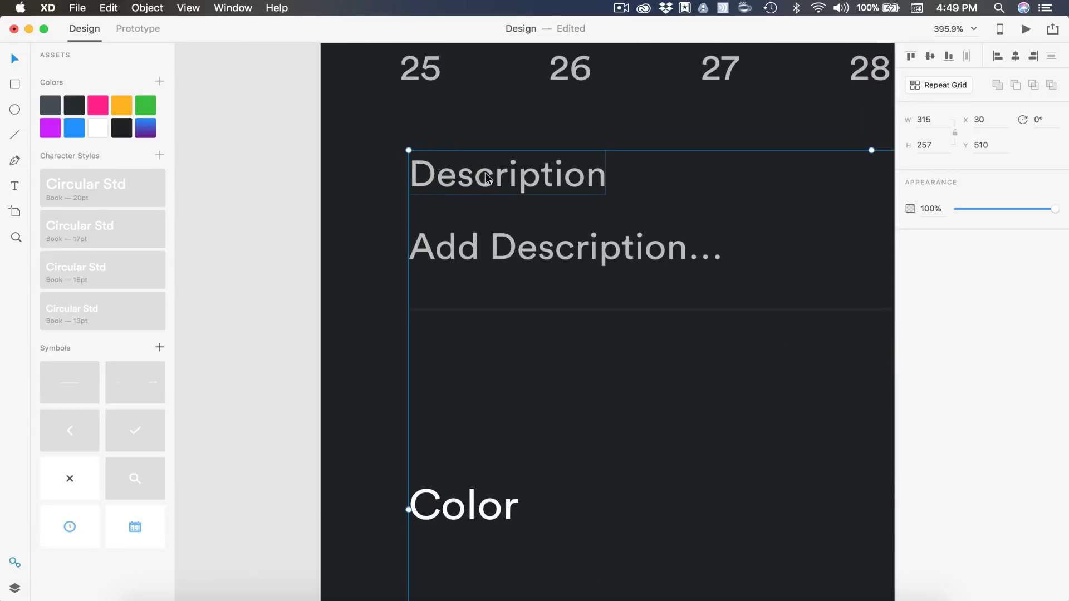
{"action": "key", "text": "Down"}
{"action": "key", "text": "Down"}
{"action": "key", "text": "Down"}
{"action": "key", "text": "Down"}
{"action": "key", "text": "Down"}
{"action": "key", "text": "Down"}
{"action": "key", "text": "Down"}
{"action": "key", "text": "Down"}
{"action": "key", "text": "Down"}
{"action": "key", "text": "Down"}
{"action": "key", "text": "Down"}
{"action": "key", "text": "Down"}
{"action": "key", "text": "Down"}
{"action": "key", "text": "Down"}
{"action": "key", "text": "Down"}
{"action": "key", "text": "Down"}
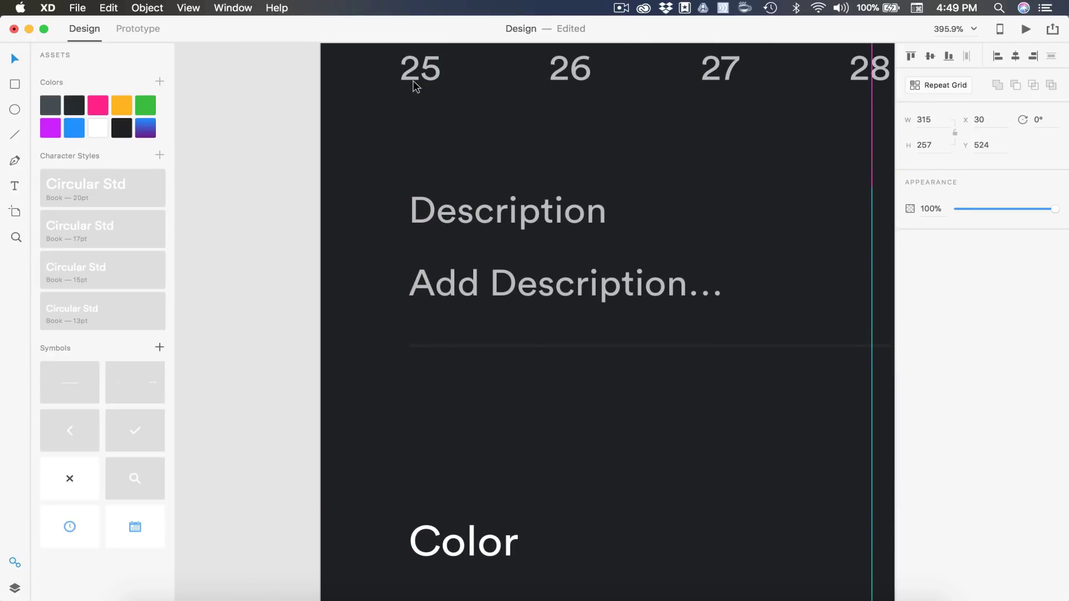
{"action": "key", "text": "Down"}
{"action": "key", "text": "Down"}
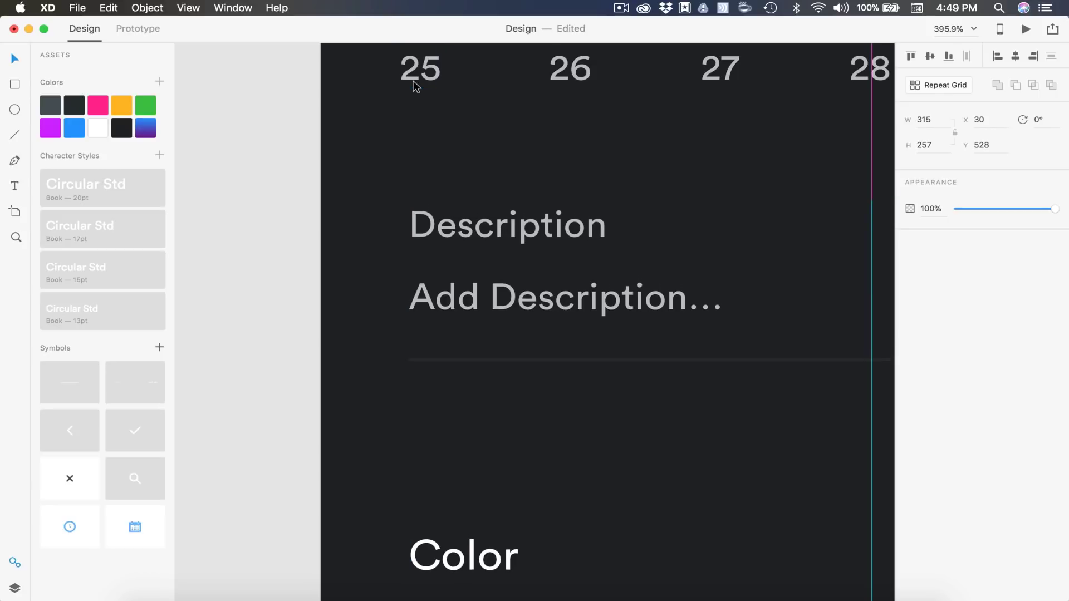
{"action": "key", "text": "Escape"}
{"action": "key", "text": "super+0"}
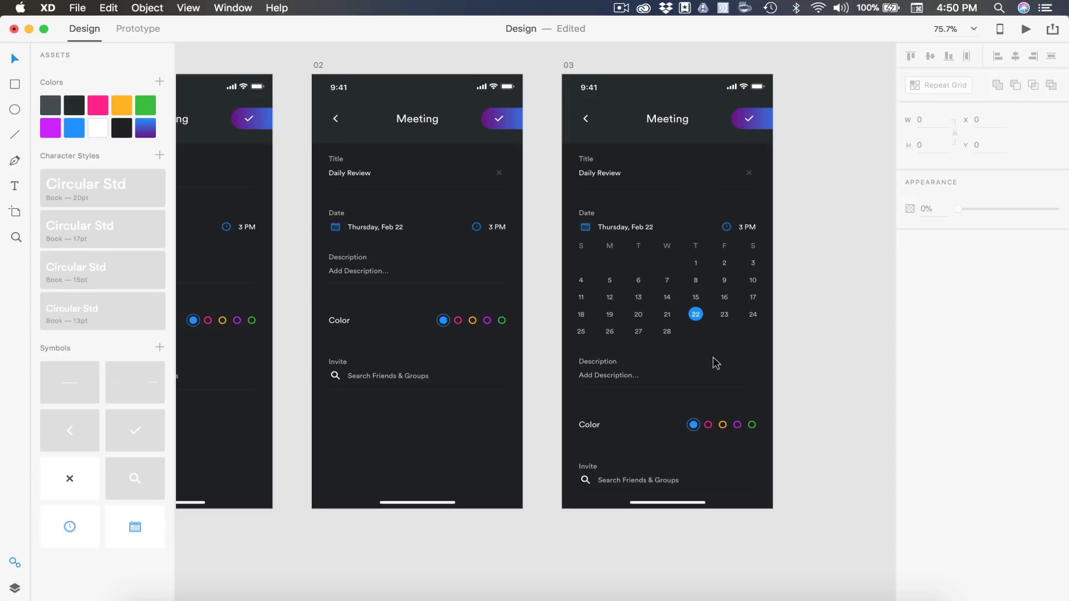
Duplicate artboard 03 and name the copy 04
{"action": "scroll", "coordinate": [714, 361], "scroll_direction": "right", "scroll_amount": 5}
{"action": "left_click", "coordinate": [382, 58]}
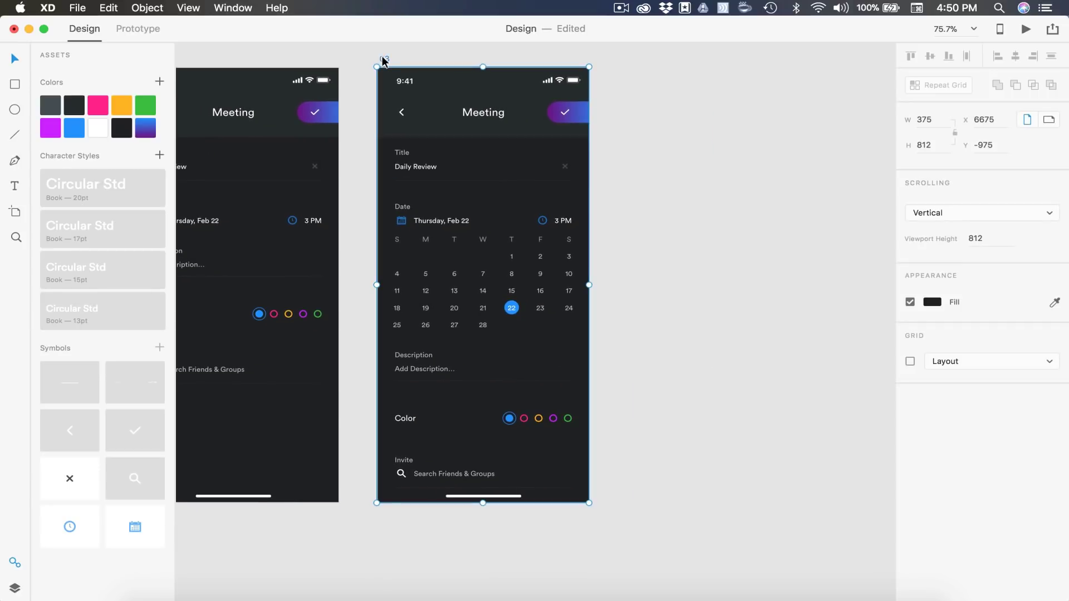
{"action": "key", "text": "super+d"}
{"action": "double_click", "coordinate": [642, 58]}
{"action": "type", "text": "04"}
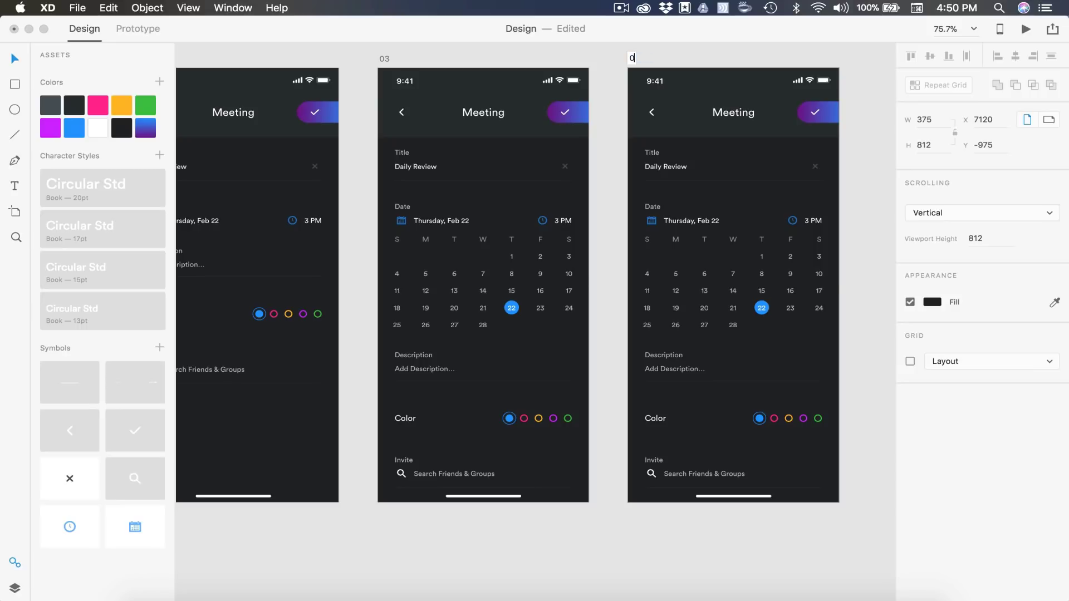
{"action": "key", "text": "Return"}
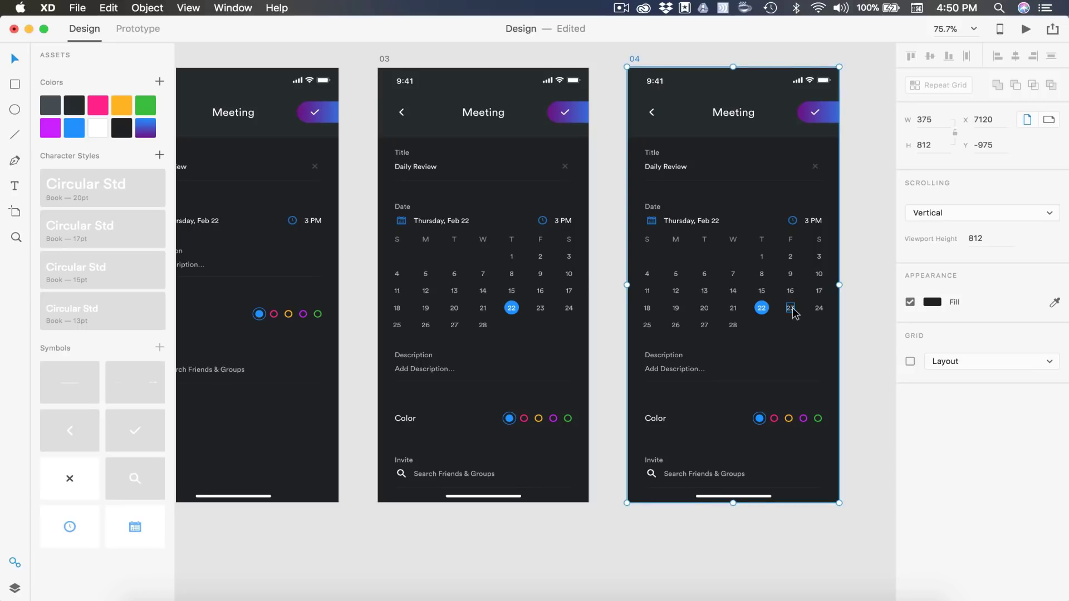
Move the blue circle onto 23, set 23 to 100% opacity and 22 to 70%
{"action": "scroll", "coordinate": [793, 307], "scroll_direction": "right", "scroll_amount": 2}
{"action": "scroll", "coordinate": [793, 307], "scroll_direction": "up", "scroll_amount": 5}
{"action": "left_click", "coordinate": [425, 245]}
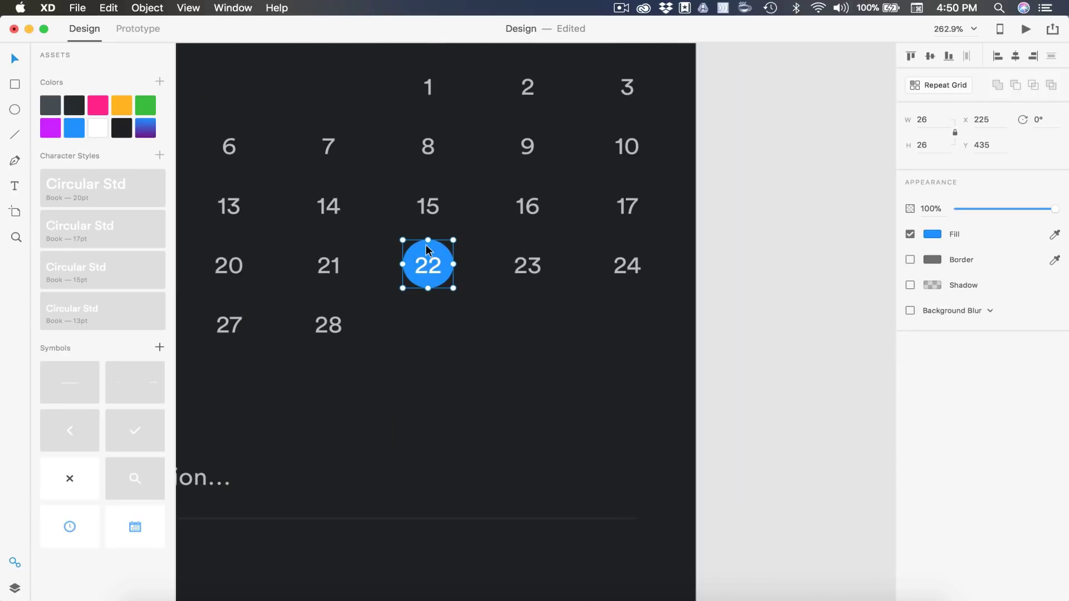
{"action": "left_click_drag", "start_coordinate": [426, 245], "coordinate": [529, 243]}
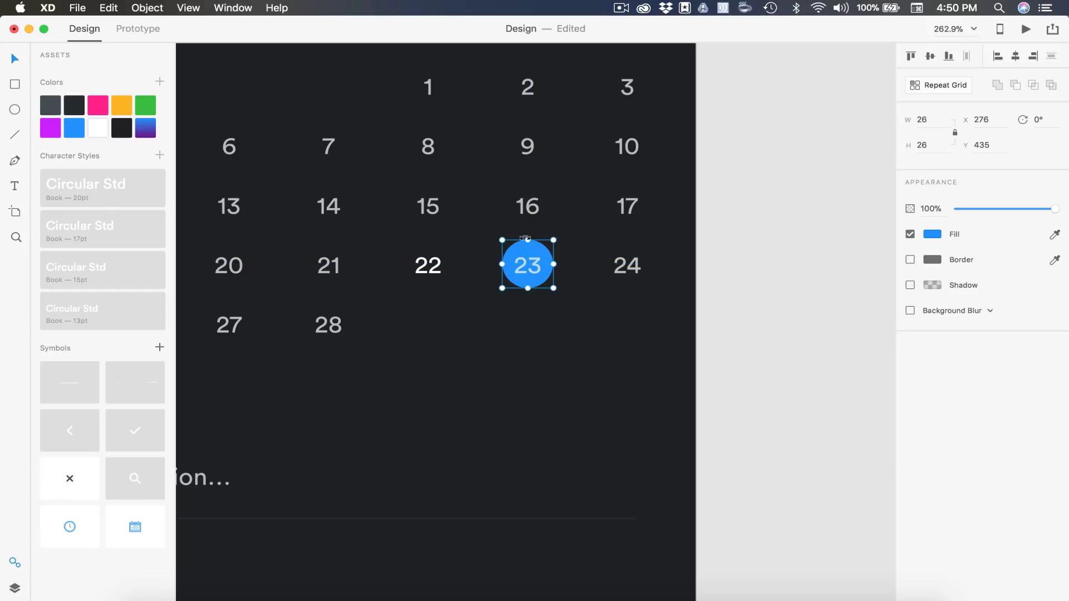
{"action": "left_click", "coordinate": [529, 274]}
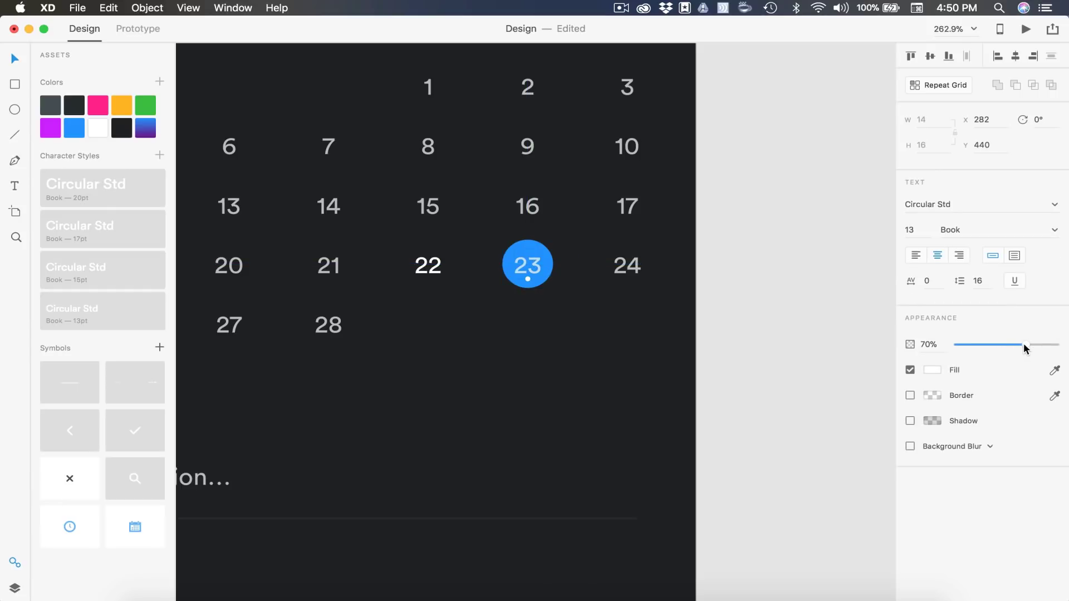
{"action": "left_click_drag", "start_coordinate": [1027, 347], "coordinate": [1056, 345]}
{"action": "left_click", "coordinate": [428, 265]}
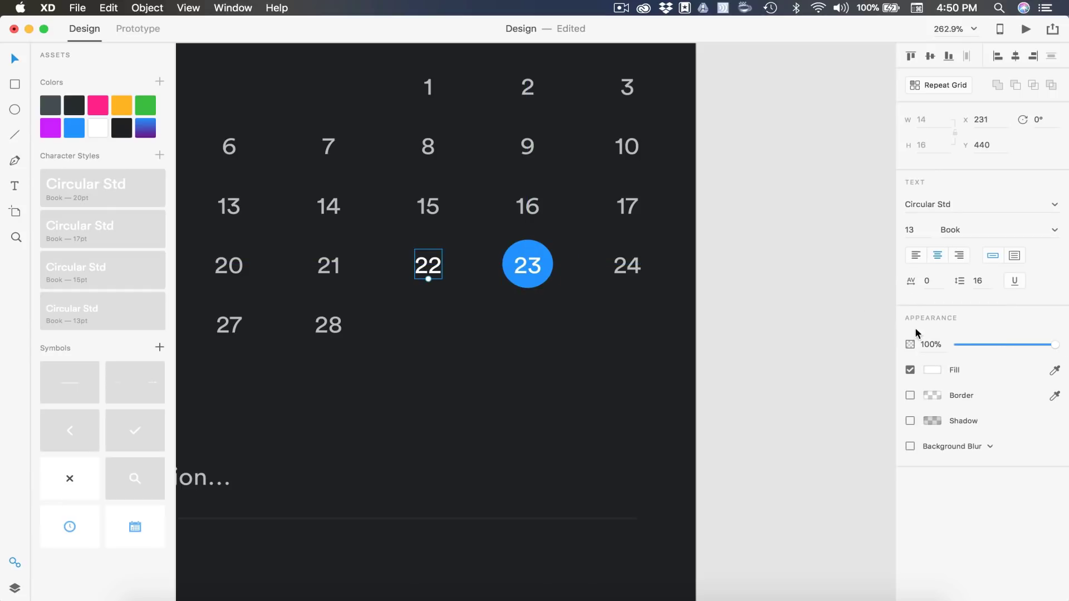
{"action": "left_click", "coordinate": [926, 343]}
{"action": "type", "text": "70"}
{"action": "key", "text": "Return"}
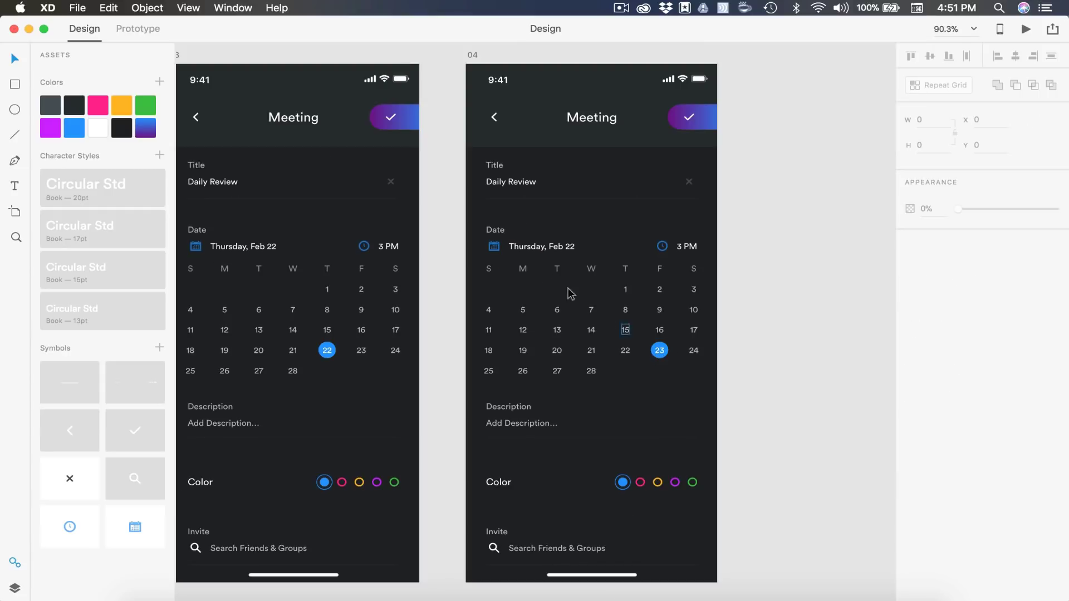
Edit the date heading, replacing Thursday with Friday and removing the final 2 of 22
{"action": "scroll", "coordinate": [550, 255], "scroll_direction": "up", "scroll_amount": 5}
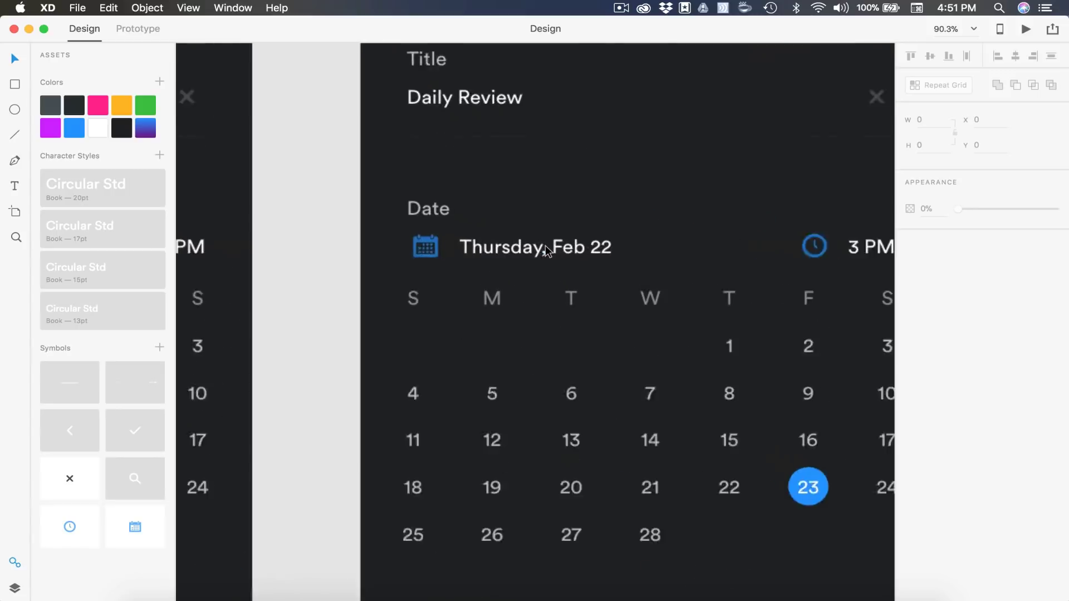
{"action": "left_click", "coordinate": [530, 246]}
{"action": "double_click", "coordinate": [530, 246]}
{"action": "left_click", "coordinate": [530, 246]}
{"action": "key", "text": "BackSpace"}
{"action": "key", "text": "BackSpace"}
{"action": "key", "text": "BackSpace"}
{"action": "key", "text": "BackSpace"}
{"action": "key", "text": "BackSpace"}
{"action": "key", "text": "BackSpace"}
{"action": "key", "text": "BackSpace"}
{"action": "key", "text": "BackSpace"}
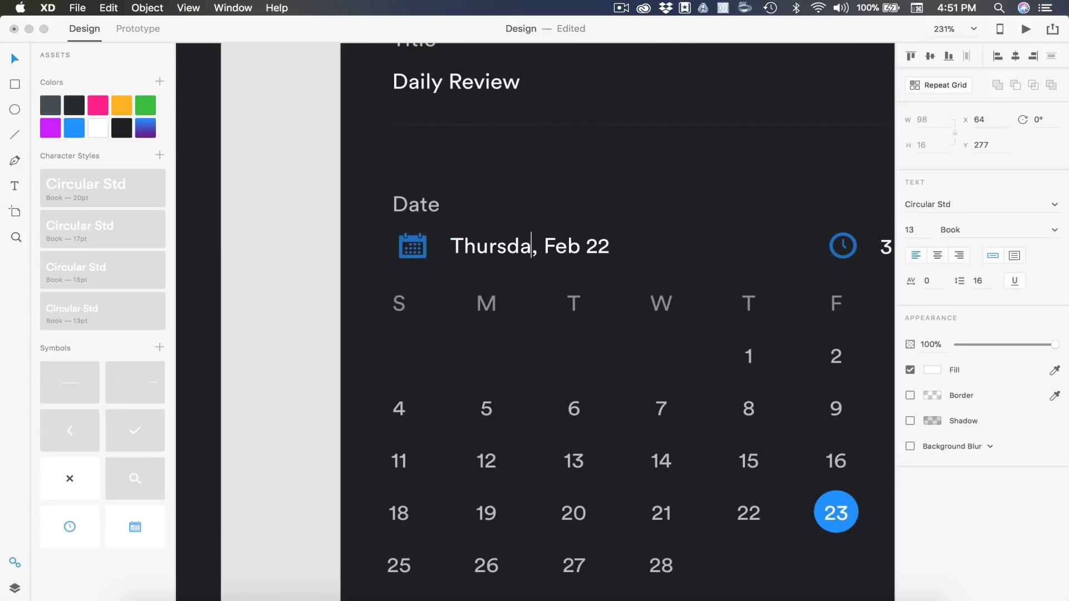
{"action": "type", "text": "Friday"}
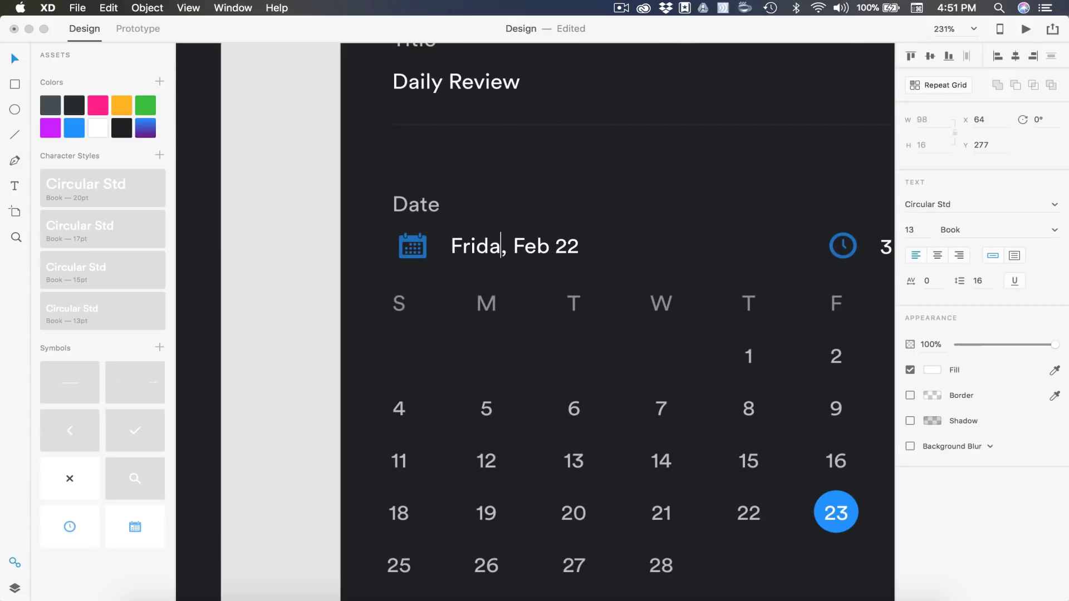
{"action": "key", "text": "End"}
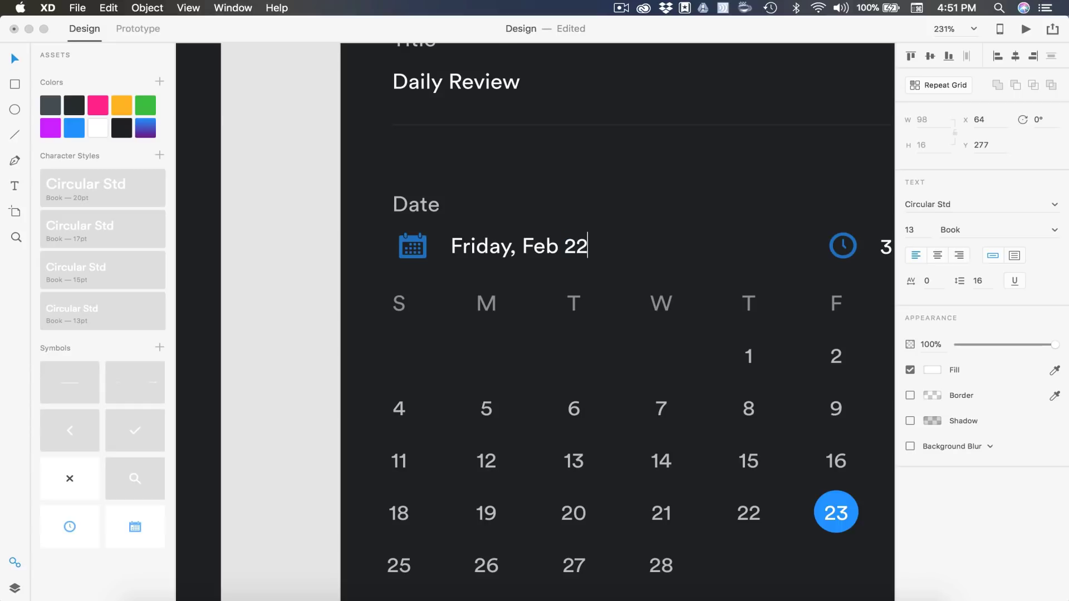
{"action": "key", "text": "BackSpace"}
Duplicate artboard 04 and name the copy 05
{"action": "type", "text": "3"}
{"action": "scroll", "coordinate": [651, 277], "scroll_direction": "down", "scroll_amount": 5}
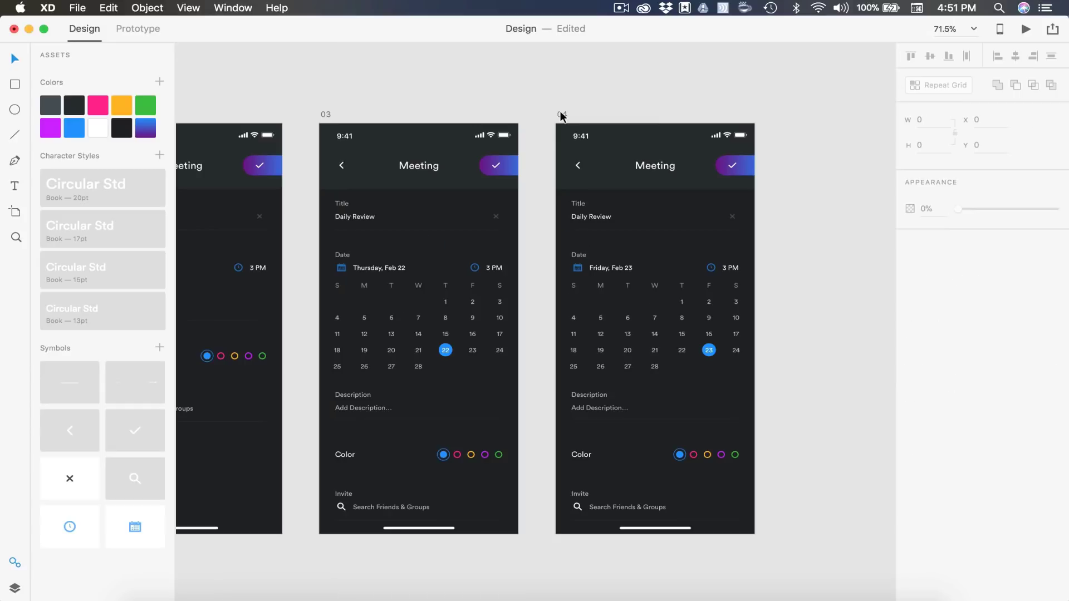
{"action": "left_click", "coordinate": [563, 115]}
{"action": "key", "text": "super+d"}
{"action": "scroll", "coordinate": [561, 117], "scroll_direction": "right", "scroll_amount": 6}
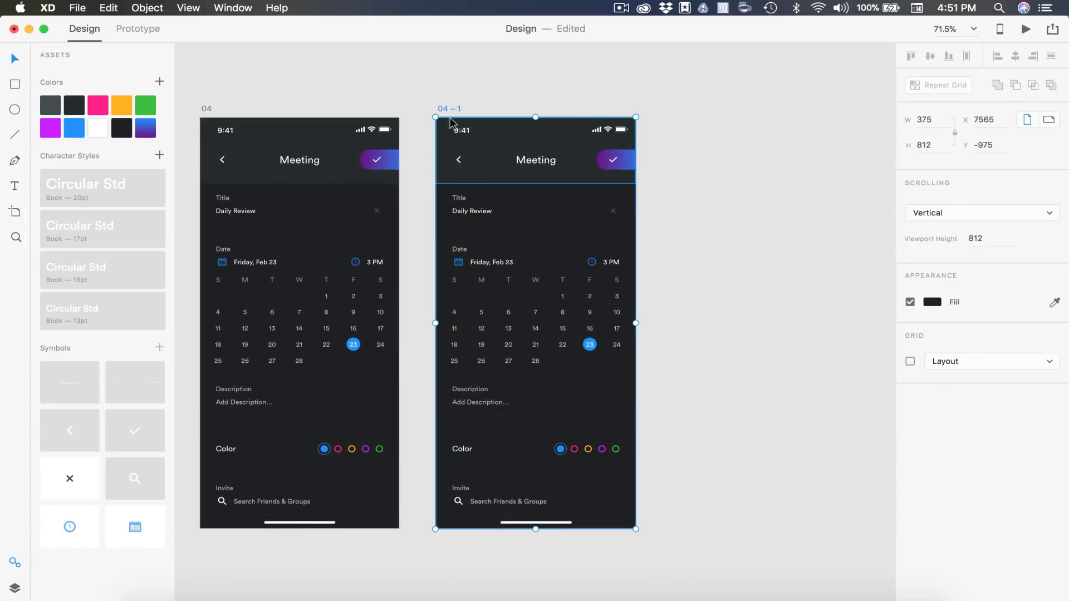
{"action": "double_click", "coordinate": [446, 108]}
{"action": "type", "text": "05"}
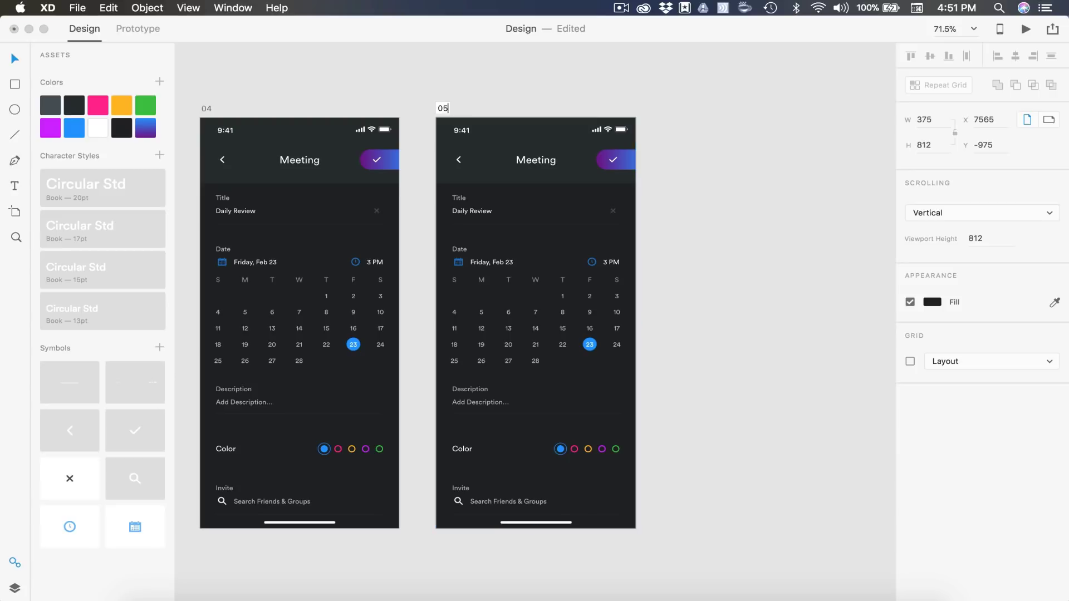
{"action": "key", "text": "Return"}
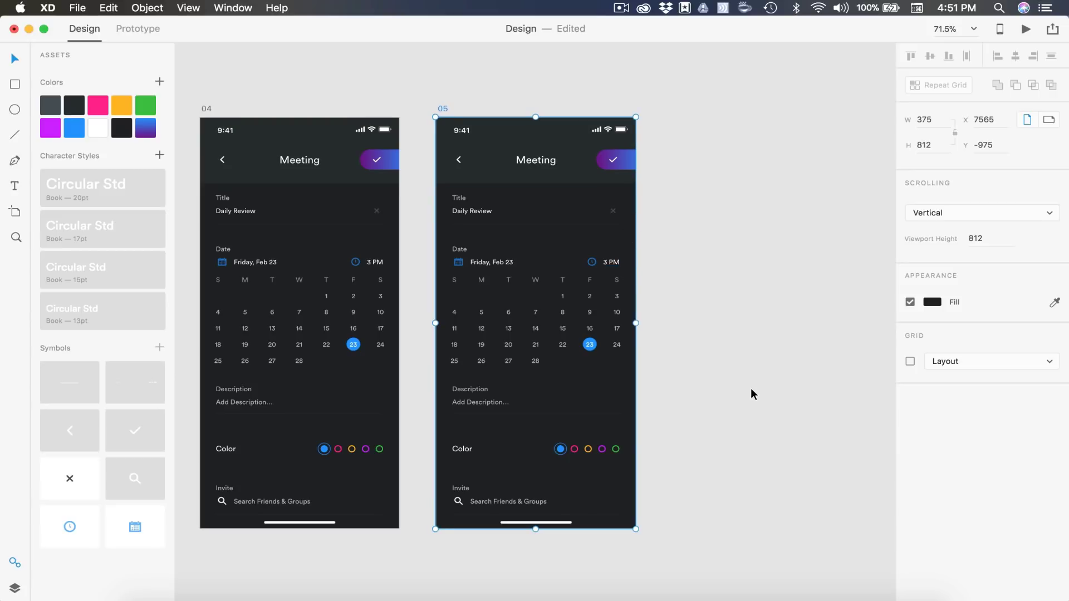
Delete the weekday and date labels of the calendar grid on artboard 05
{"action": "left_click", "coordinate": [751, 389]}
{"action": "scroll", "coordinate": [750, 389], "scroll_direction": "up", "scroll_amount": 5}
{"action": "scroll", "coordinate": [751, 389], "scroll_direction": "left", "scroll_amount": 5}
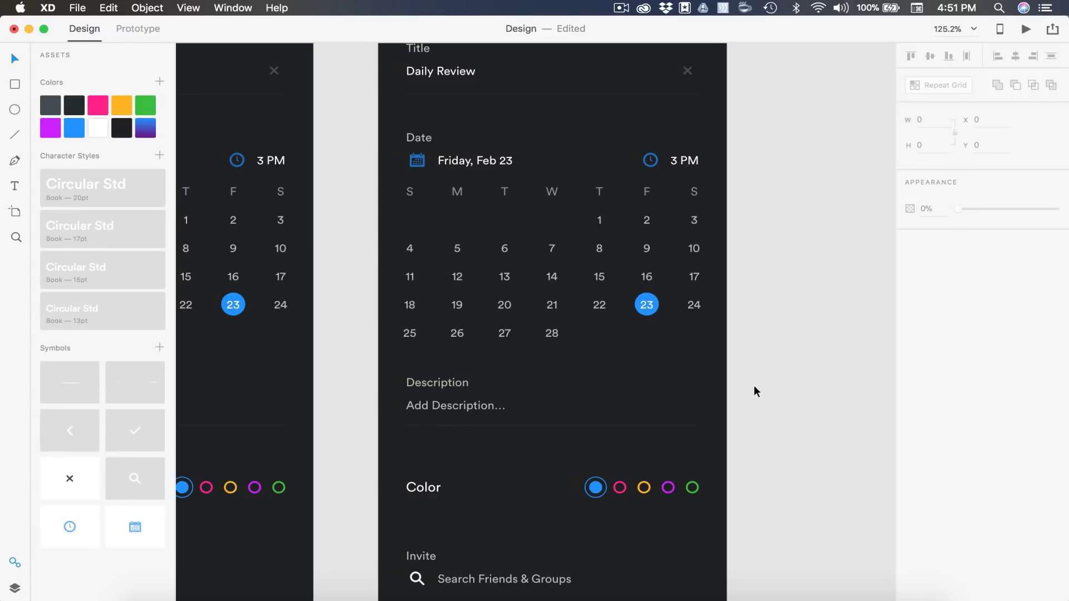
{"action": "left_click_drag", "start_coordinate": [795, 363], "coordinate": [354, 179]}
{"action": "key", "text": "Delete"}
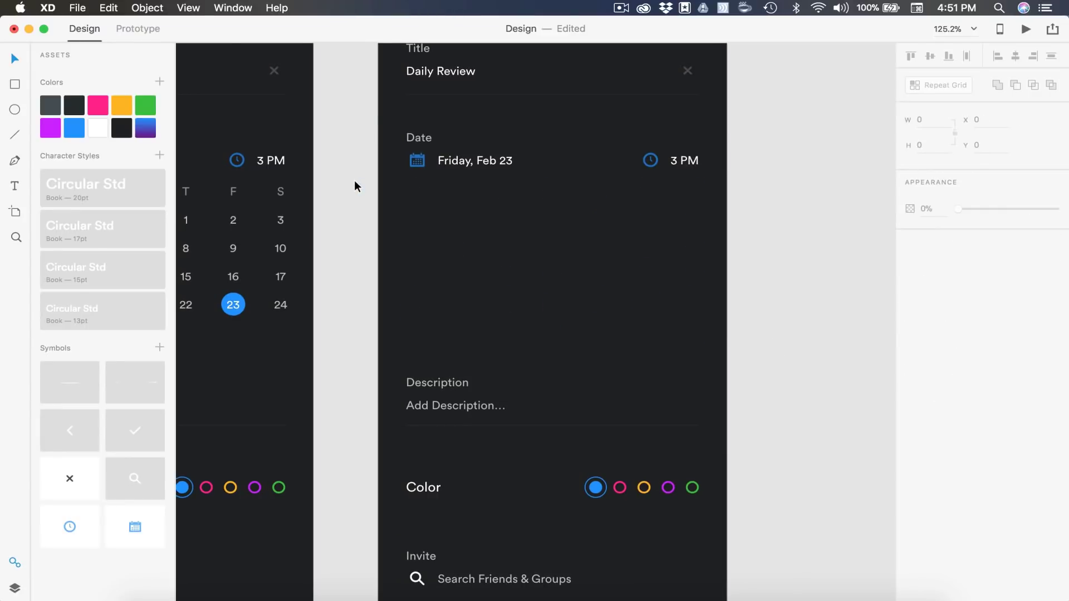
{"action": "scroll", "coordinate": [570, 257], "scroll_direction": "up", "scroll_amount": 3}
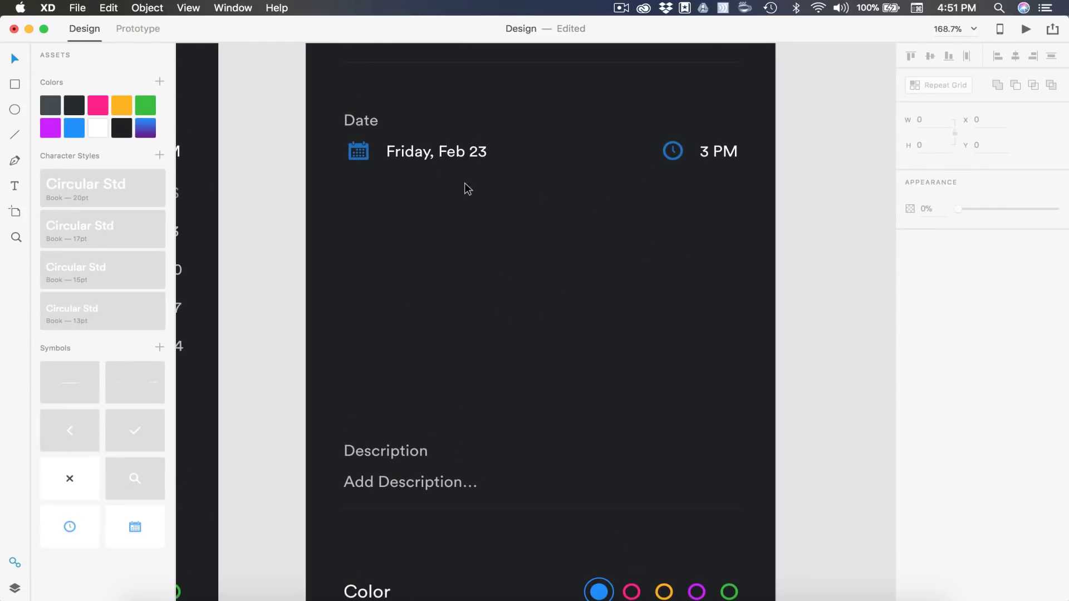
Add a horizontally centred '00' text below the date with the 15pt character style
{"action": "key", "text": "t"}
{"action": "left_click", "coordinate": [541, 289]}
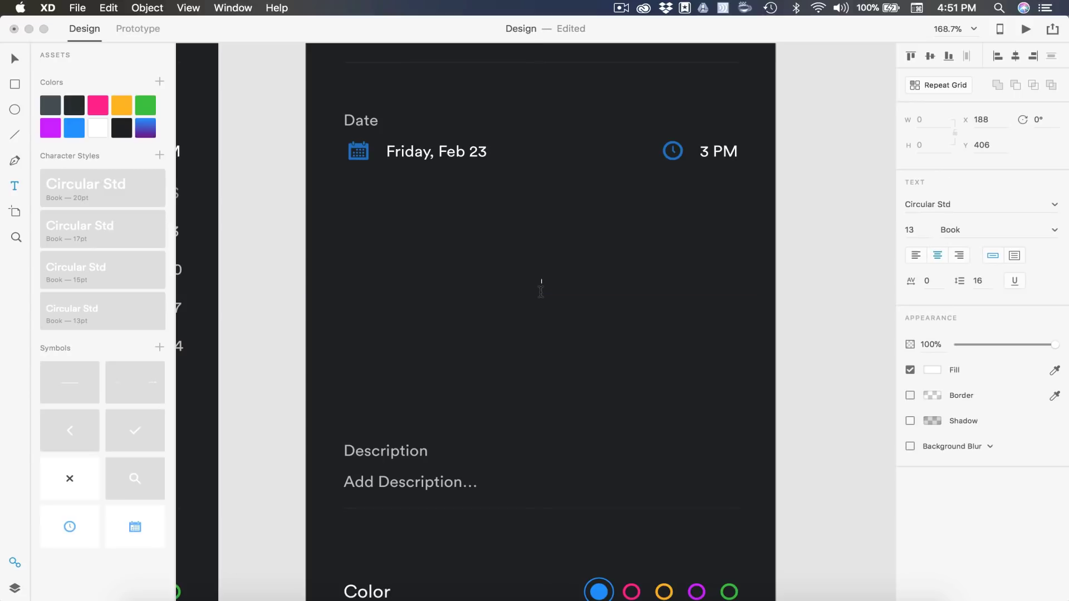
{"action": "type", "text": "00"}
{"action": "key", "text": "Escape"}
{"action": "left_click", "coordinate": [98, 278]}
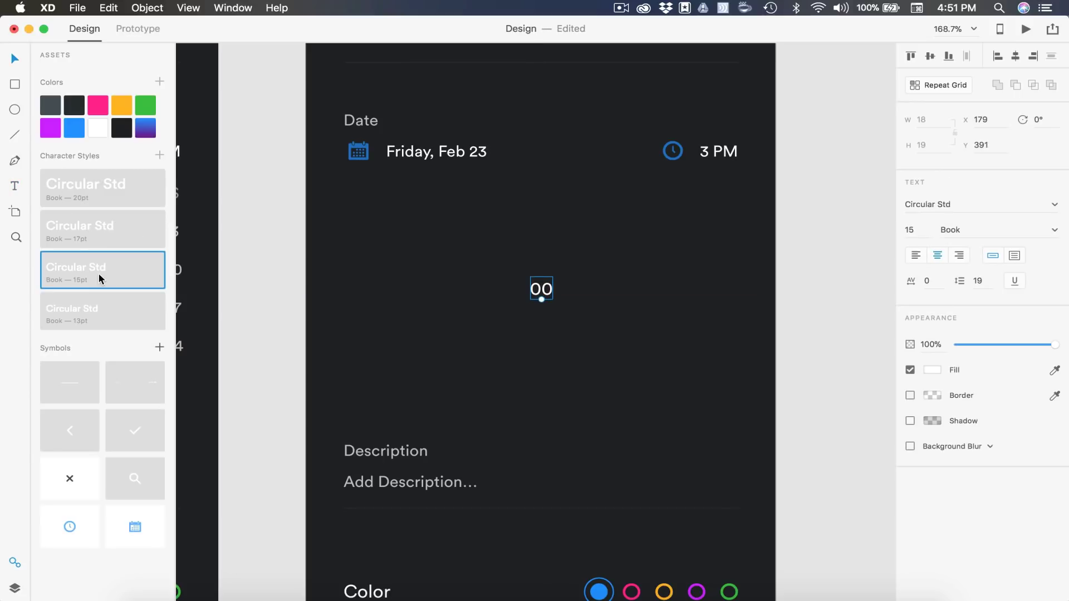
{"action": "left_click_drag", "start_coordinate": [540, 288], "coordinate": [448, 271]}
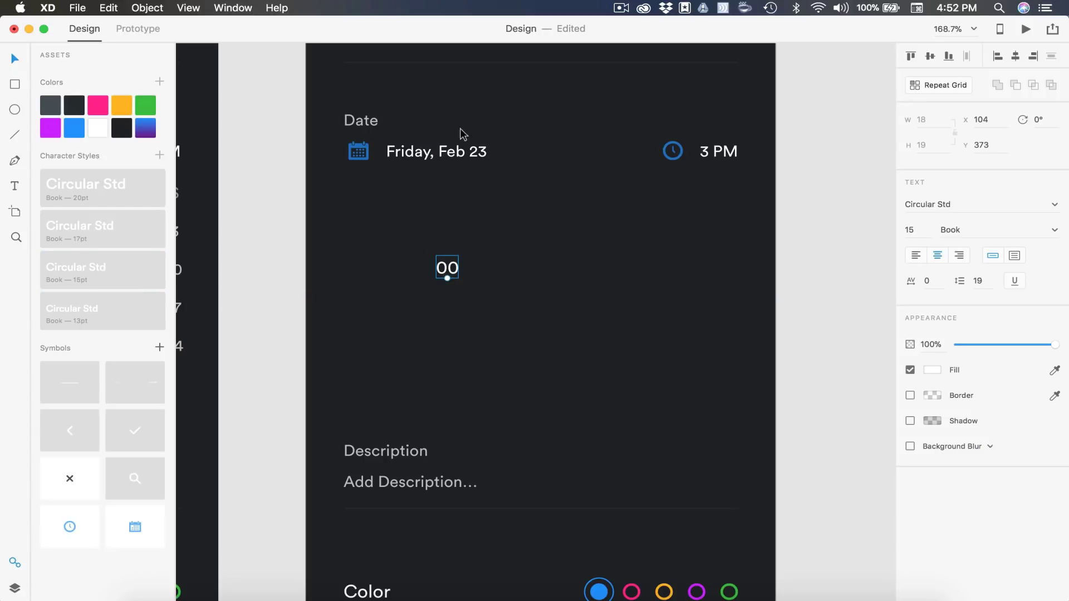
{"action": "left_click", "coordinate": [1015, 57]}
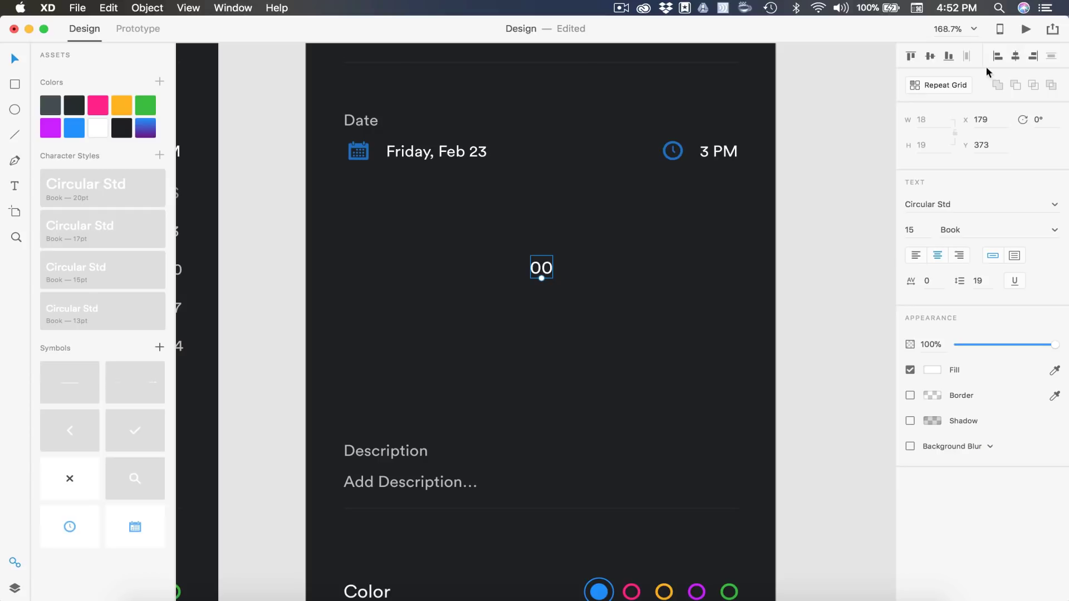
Duplicate 00 into an hour '3' on the left and 'PM' on the right
{"action": "left_click_drag", "start_coordinate": [541, 269], "coordinate": [493, 271]}
{"action": "double_click", "coordinate": [498, 267]}
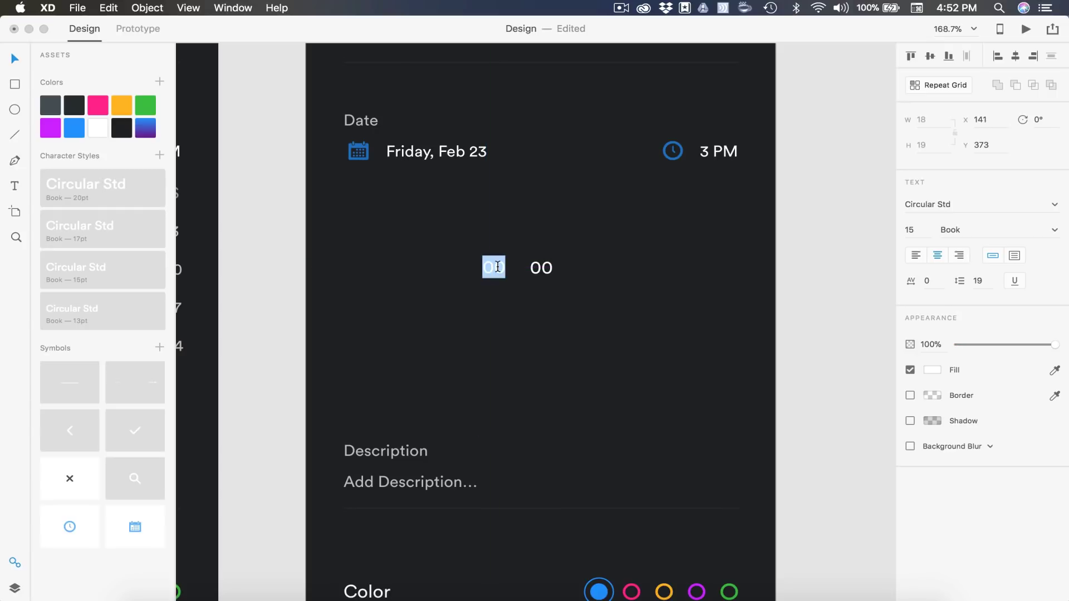
{"action": "type", "text": "3"}
{"action": "key", "text": "Escape"}
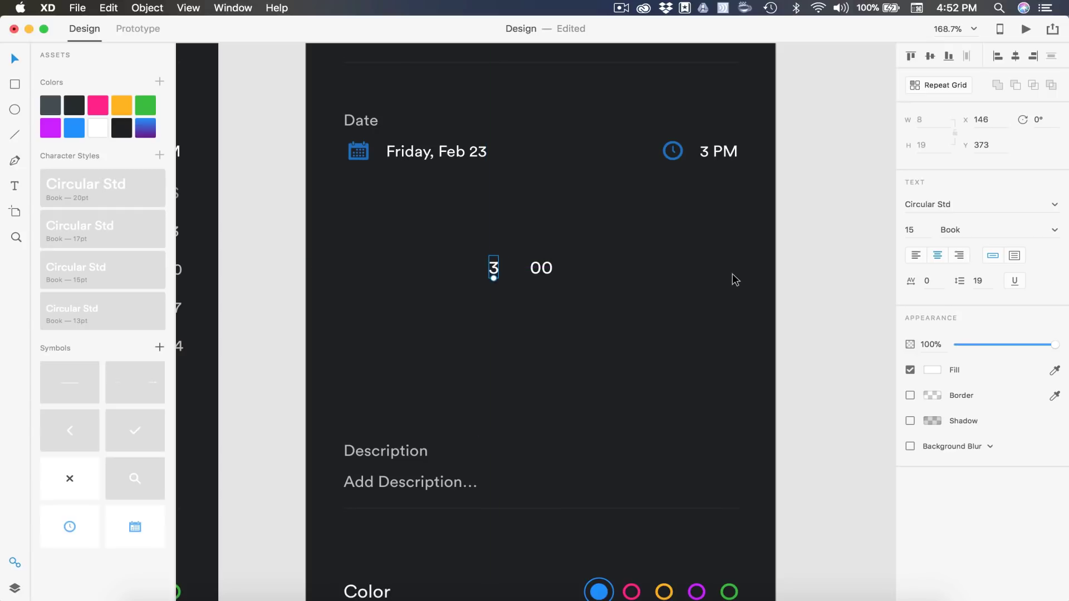
{"action": "left_click_drag", "start_coordinate": [541, 269], "coordinate": [591, 269]}
{"action": "double_click", "coordinate": [589, 268]}
{"action": "type", "text": "PM"}
{"action": "key", "text": "Escape"}
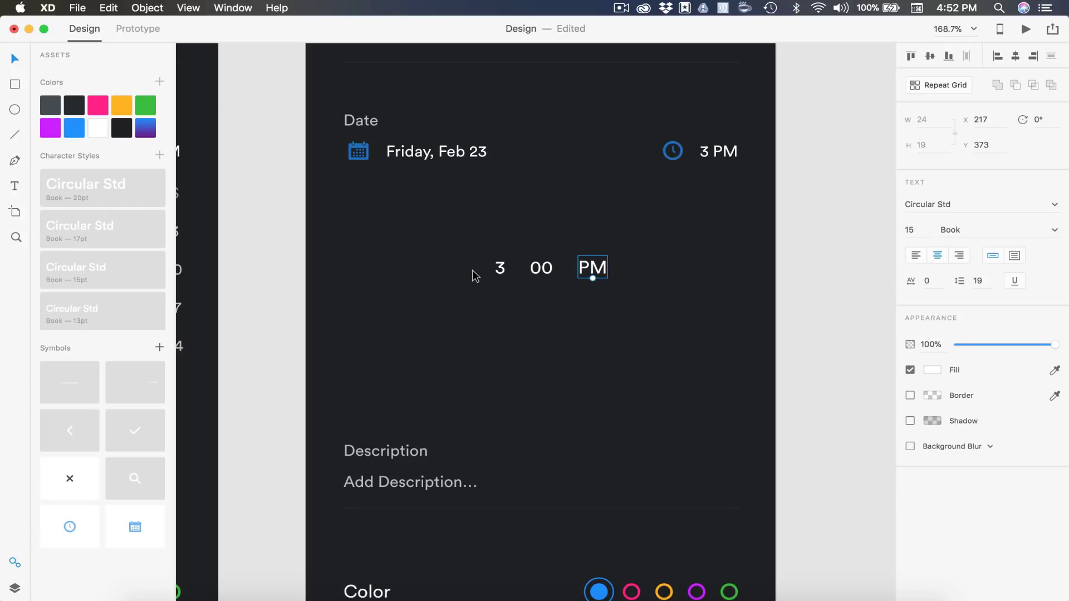
Left-align the PM text, remove stray typed characters, and right-align the hour 3
{"action": "left_click", "coordinate": [916, 255]}
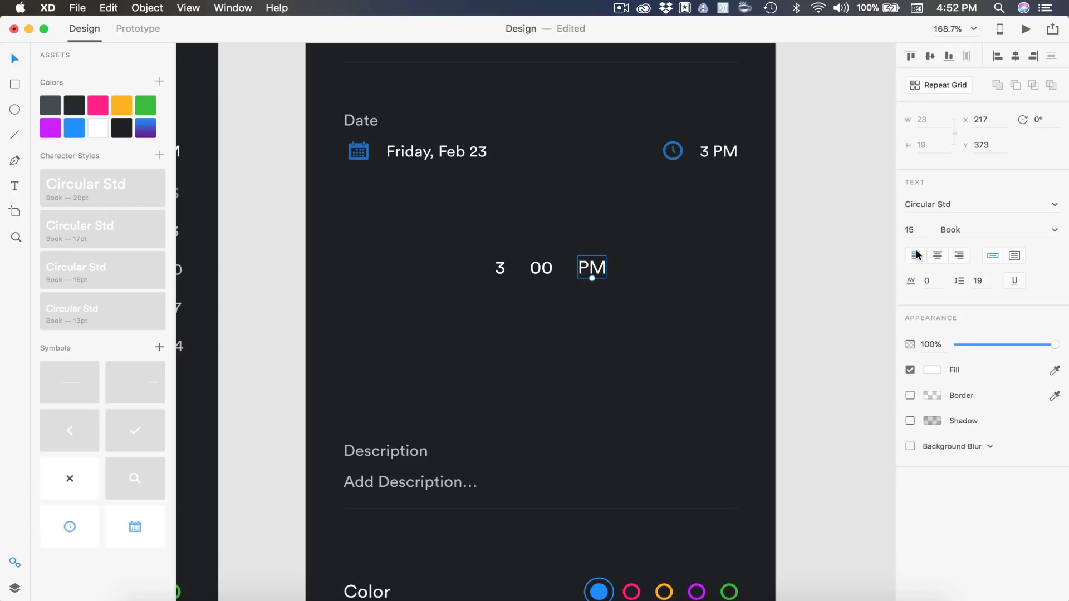
{"action": "double_click", "coordinate": [577, 271]}
{"action": "key", "text": "Right"}
{"action": "type", "text": "lkafjsd"}
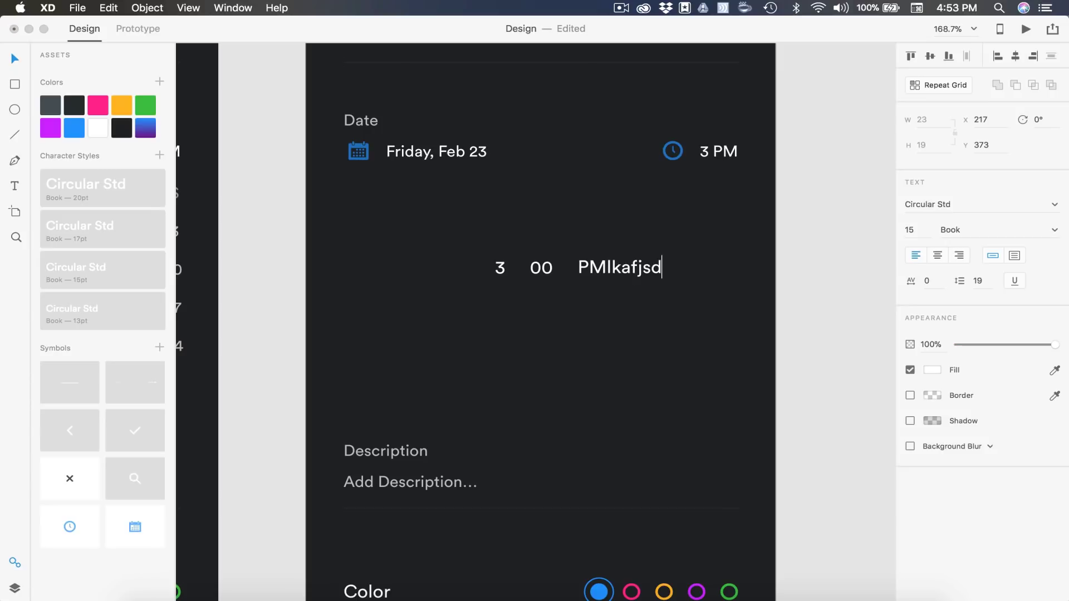
{"action": "key", "text": "BackSpace"}
{"action": "key", "text": "BackSpace"}
{"action": "key", "text": "BackSpace"}
{"action": "key", "text": "BackSpace"}
{"action": "key", "text": "BackSpace"}
{"action": "key", "text": "BackSpace"}
{"action": "key", "text": "BackSpace"}
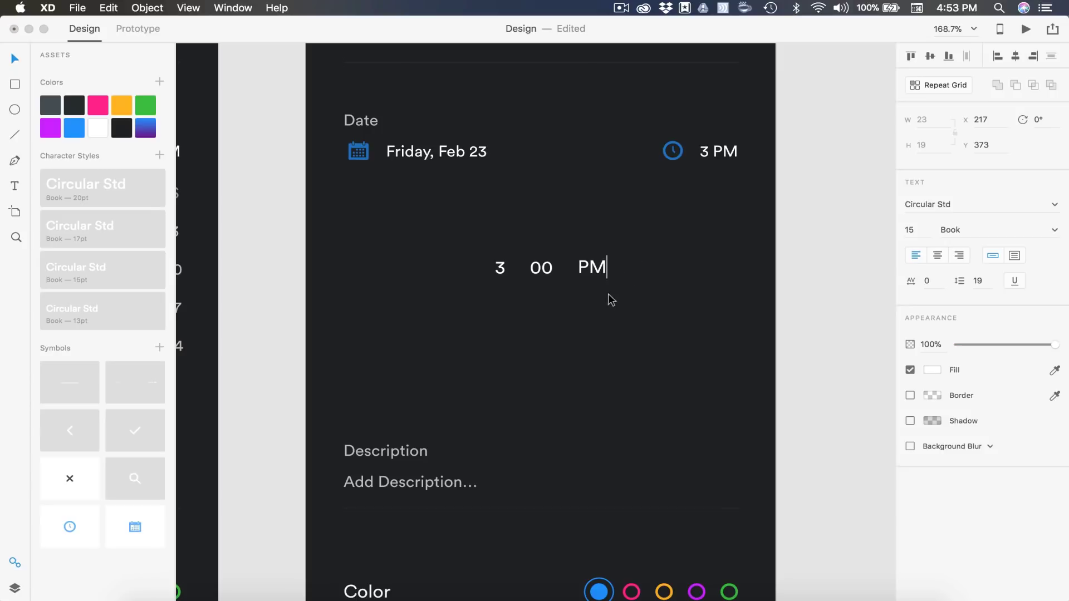
{"action": "key", "text": "Escape"}
{"action": "left_click", "coordinate": [500, 269]}
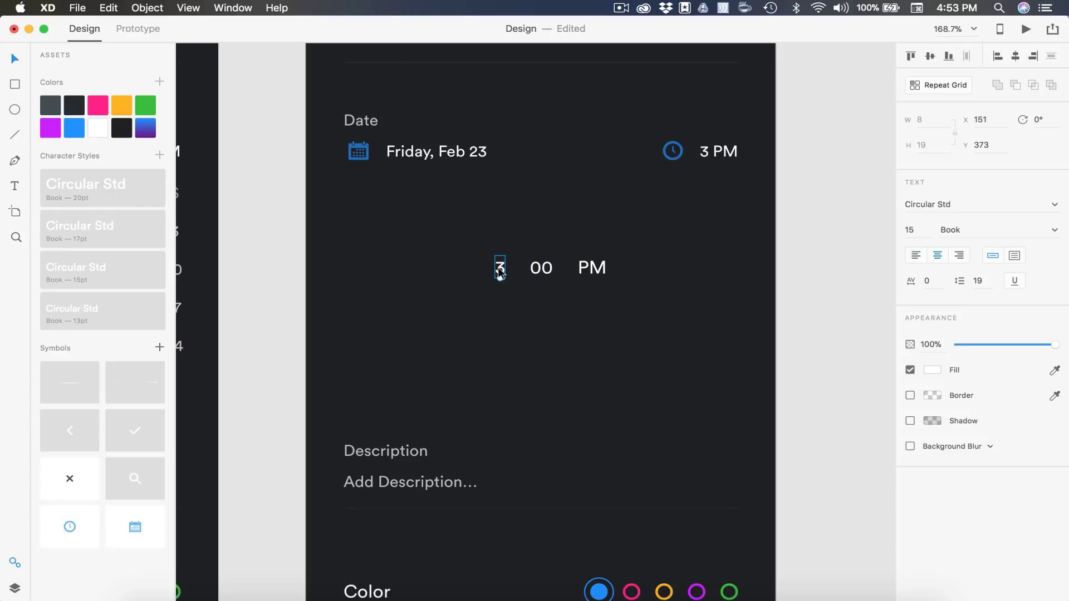
{"action": "left_click", "coordinate": [961, 257]}
{"action": "left_click", "coordinate": [559, 327]}
{"action": "scroll", "coordinate": [559, 326], "scroll_direction": "down", "scroll_amount": 3}
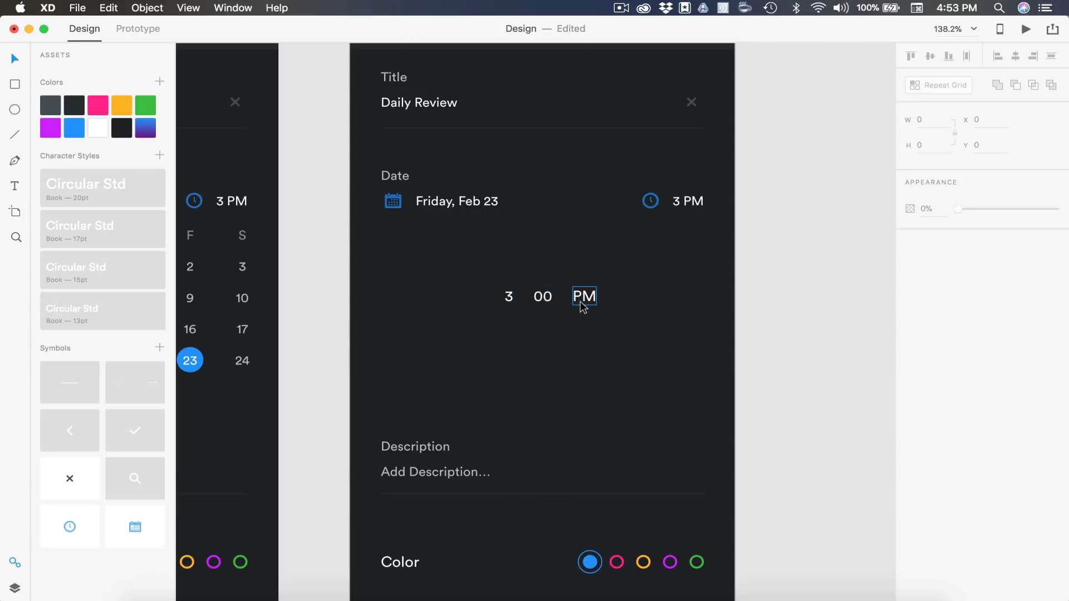
Draw a full-width divider line just above the time picker
{"action": "left_click", "coordinate": [15, 134]}
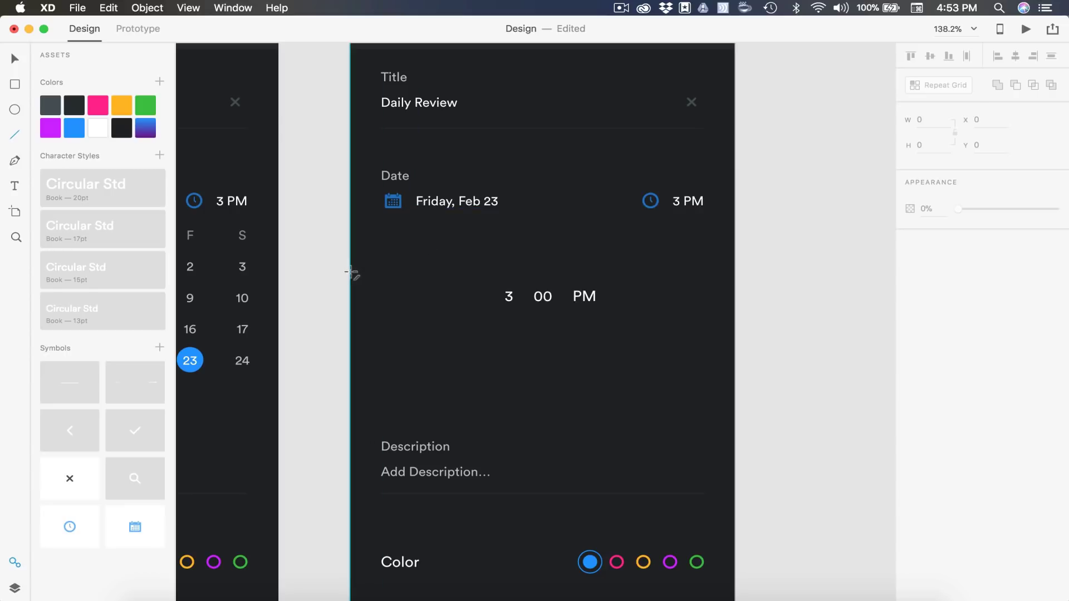
{"action": "left_click_drag", "start_coordinate": [351, 272], "coordinate": [735, 278]}
{"action": "mouse_move", "coordinate": [608, 272]}
{"action": "left_mouse_down"}
{"action": "mouse_move", "coordinate": [613, 284]}
{"action": "mouse_move", "coordinate": [609, 276]}
{"action": "left_mouse_up"}
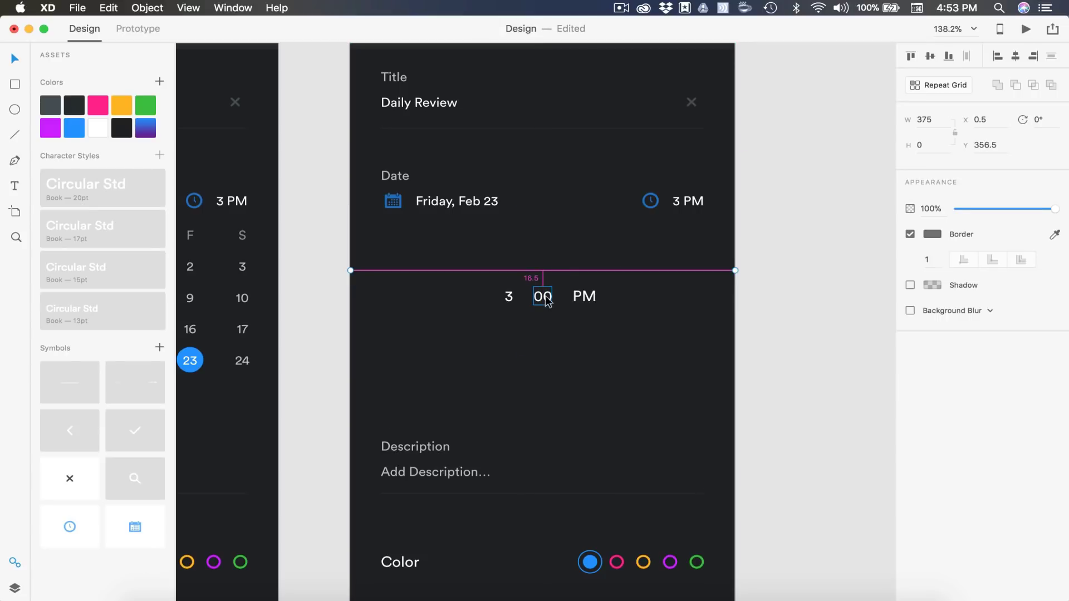
{"action": "key", "text": "Down"}
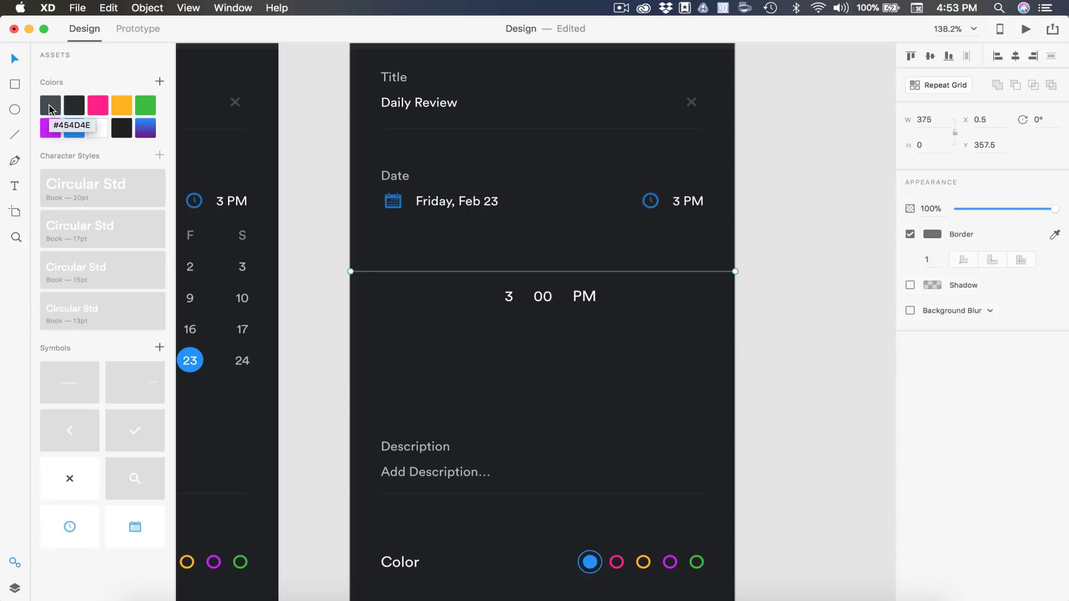
Color the divider dark grey and copy it below the 3 00 PM row
{"action": "left_click", "coordinate": [49, 108]}
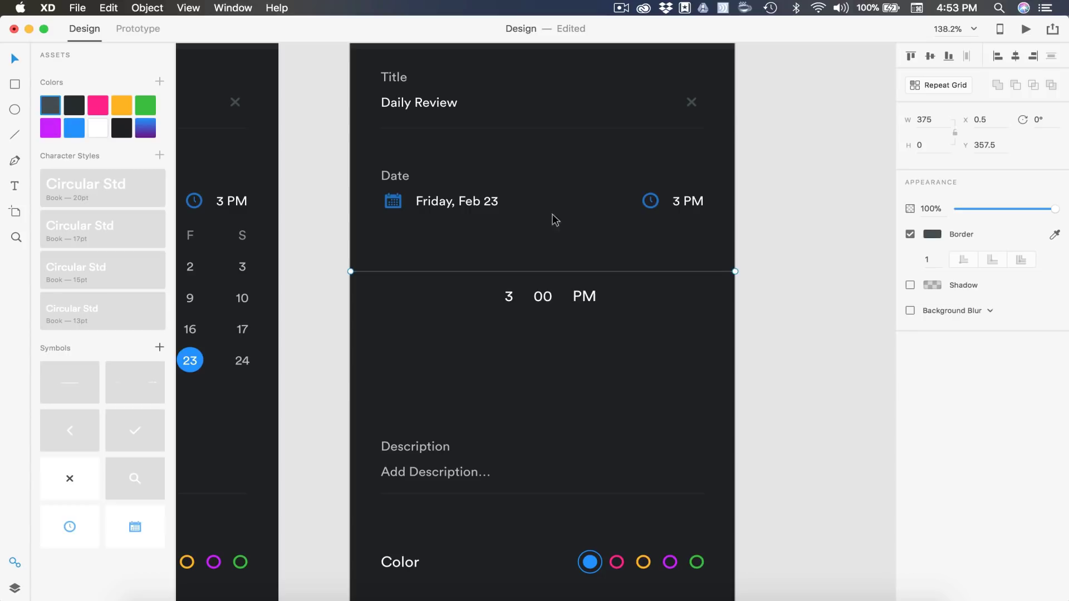
{"action": "left_click", "coordinate": [796, 286]}
{"action": "left_click_drag", "start_coordinate": [668, 274], "coordinate": [668, 318]}
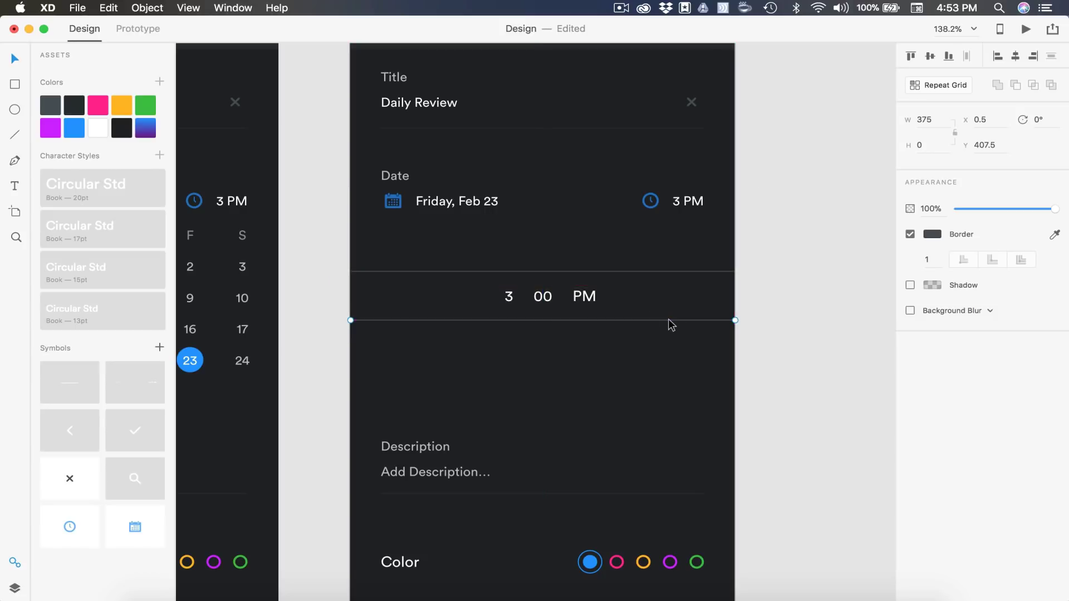
{"action": "left_click", "coordinate": [797, 323]}
{"action": "scroll", "coordinate": [797, 324], "scroll_direction": "up", "scroll_amount": 1}
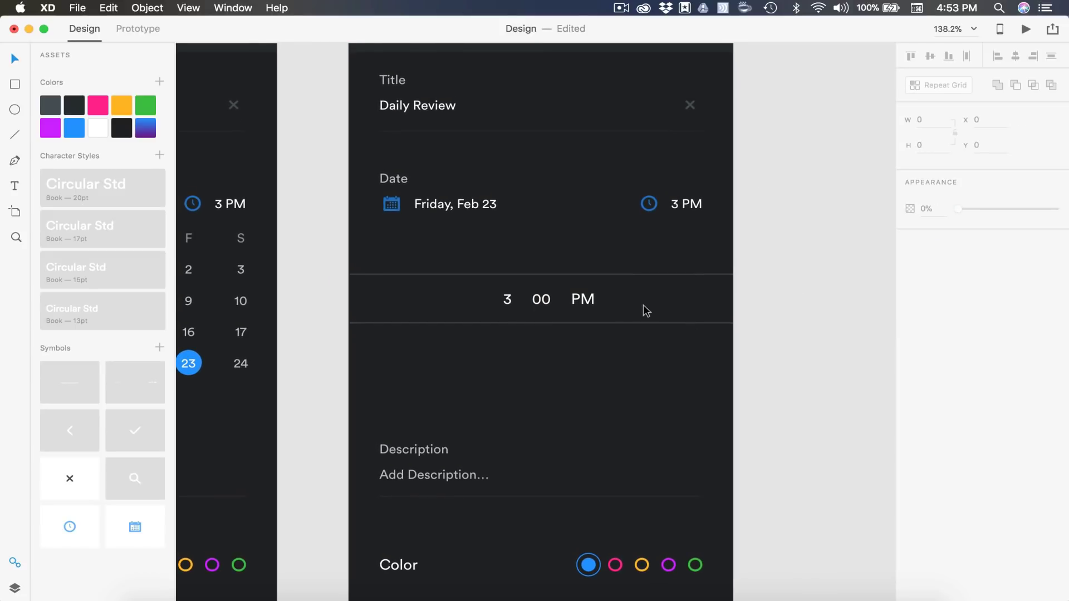
{"action": "left_click_drag", "start_coordinate": [643, 307], "coordinate": [443, 296]}
Duplicate the time row below as 4 05 without PM, at 50% opacity
{"action": "left_click_drag", "start_coordinate": [542, 301], "coordinate": [543, 335], "text": "alt"}
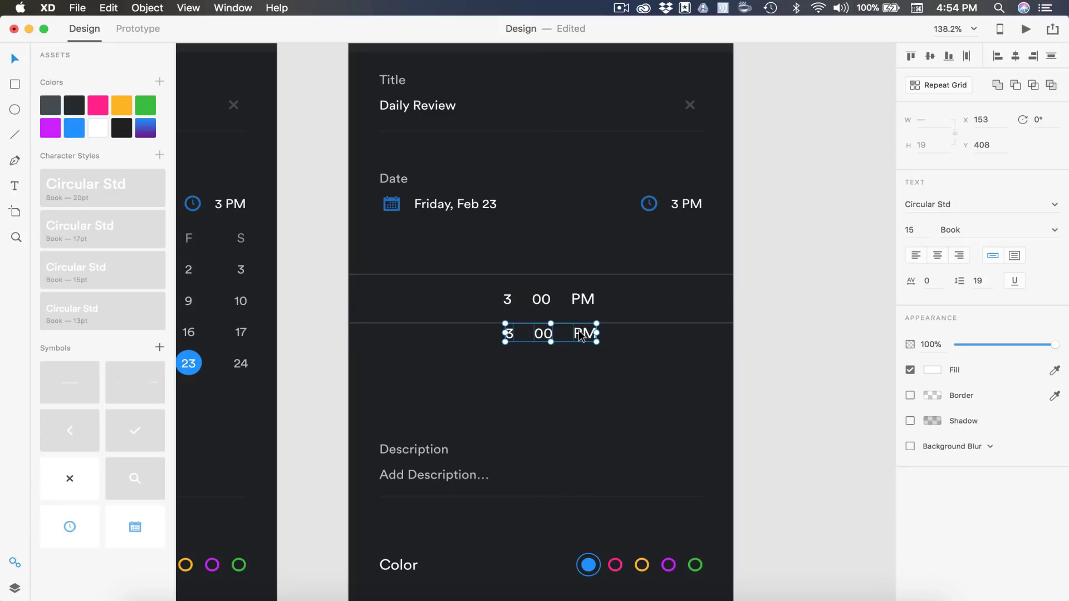
{"action": "key", "text": "shift+Down"}
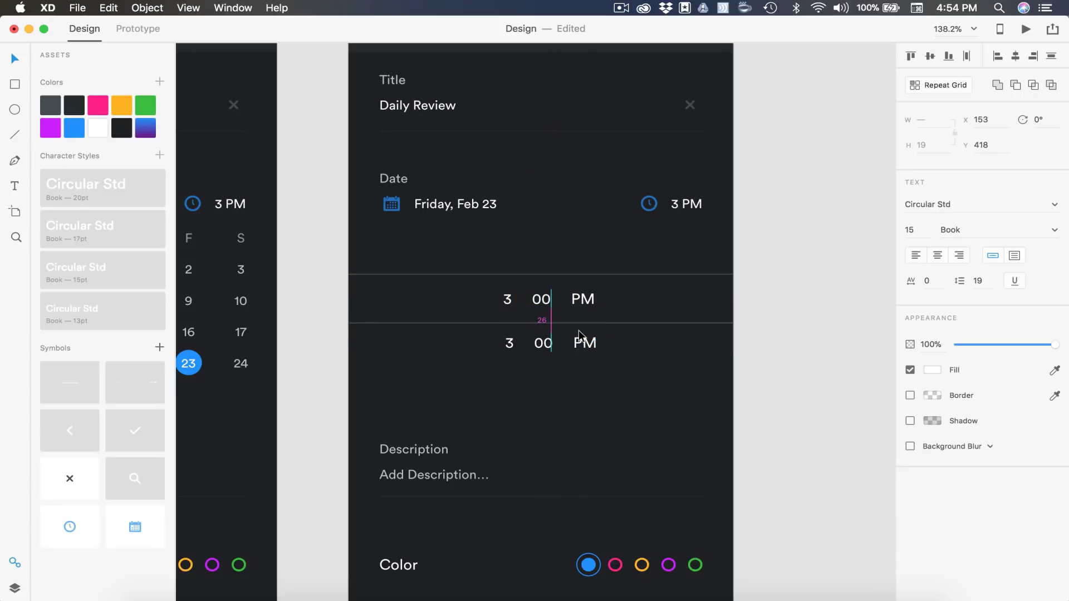
{"action": "double_click", "coordinate": [510, 342]}
{"action": "type", "text": "4"}
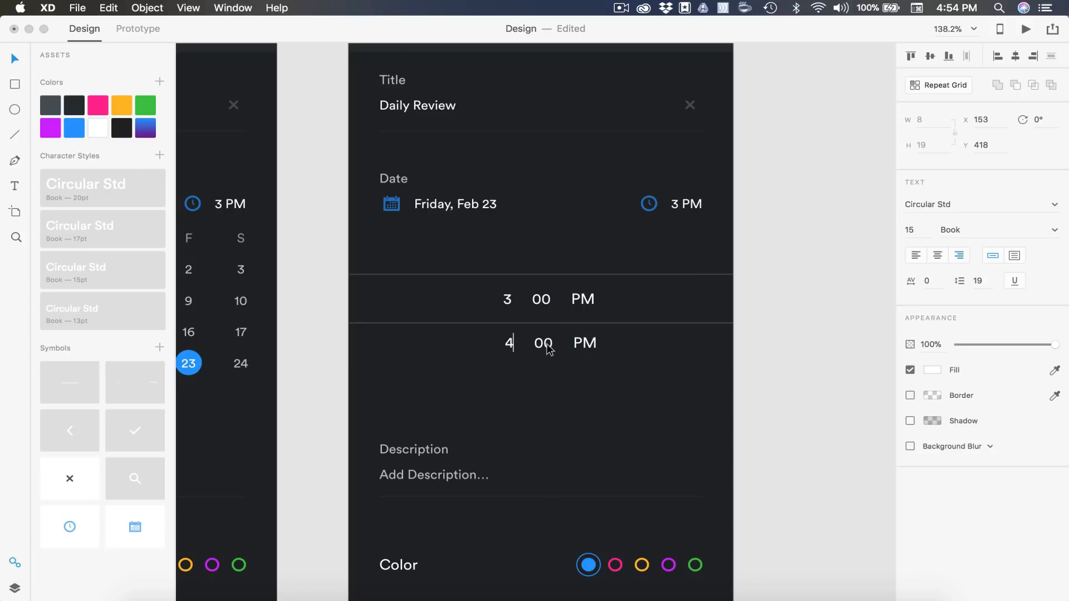
{"action": "double_click", "coordinate": [547, 344]}
{"action": "type", "text": "05"}
{"action": "key", "text": "Escape"}
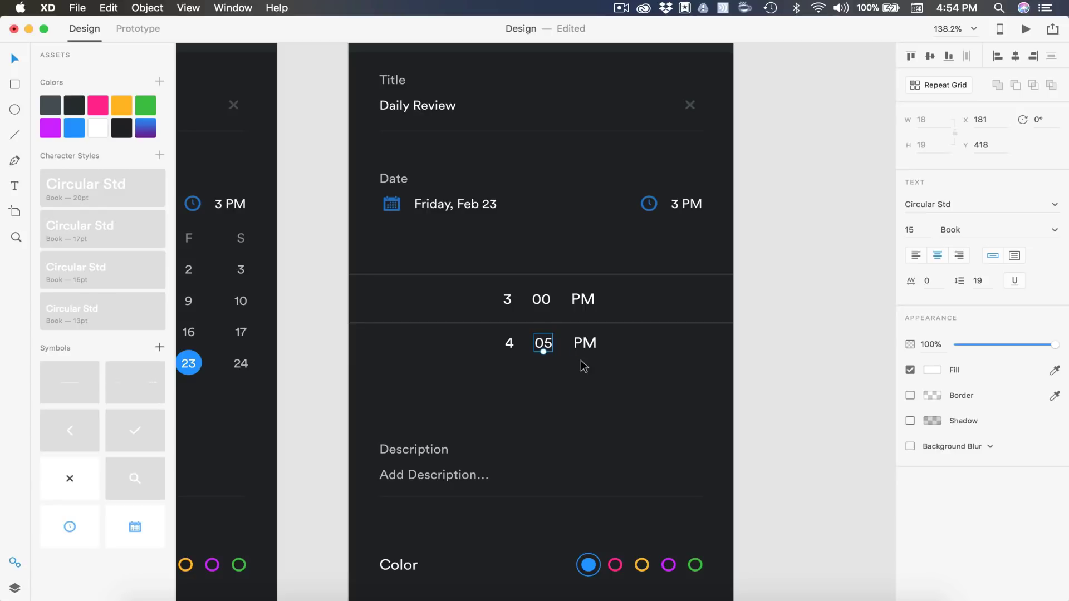
{"action": "left_click", "coordinate": [582, 344]}
{"action": "key", "text": "Delete"}
{"action": "left_click_drag", "start_coordinate": [601, 359], "coordinate": [479, 340]}
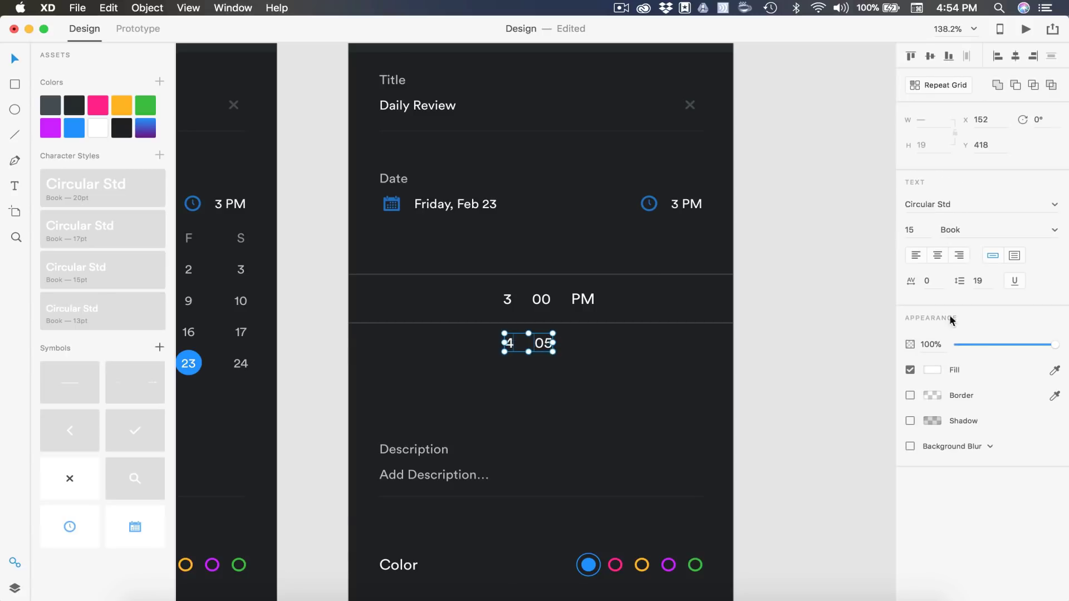
{"action": "left_click", "coordinate": [929, 344]}
{"action": "type", "text": "50"}
{"action": "key", "text": "Return"}
Copy the 3 00 PM row above the band and retype it as 2 55 AM
{"action": "left_click_drag", "start_coordinate": [647, 301], "coordinate": [539, 268]}
{"action": "key", "text": "alt"}
{"action": "key", "text": "shift+Up"}
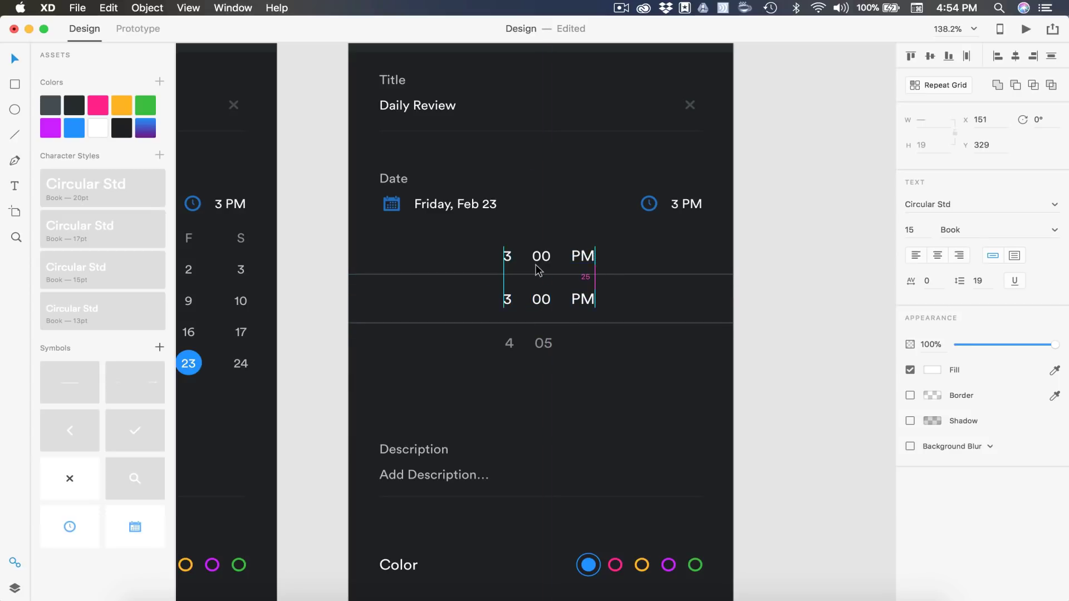
{"action": "left_click", "coordinate": [462, 275]}
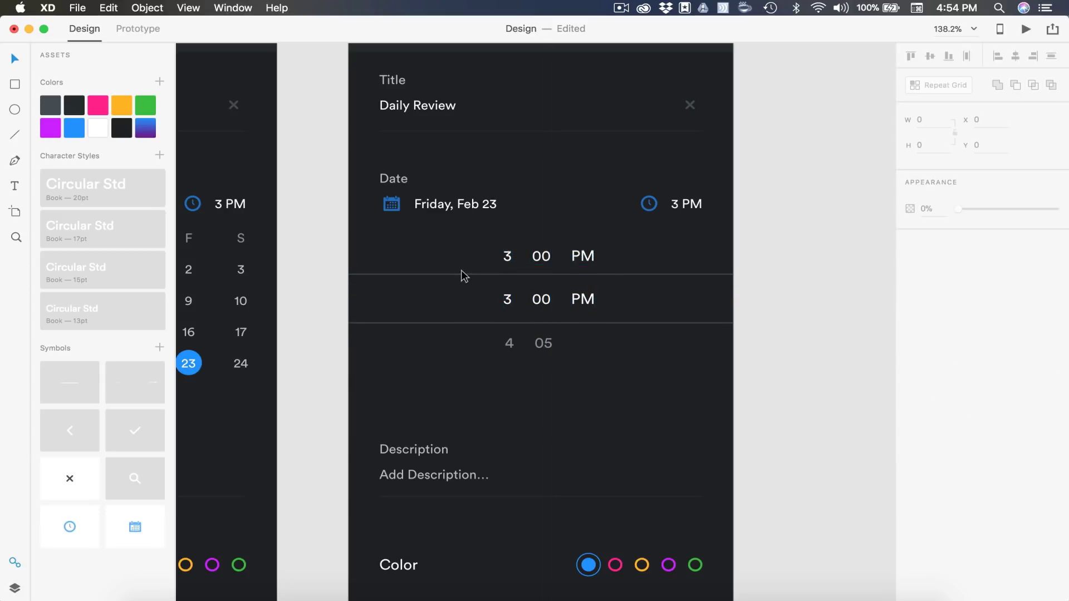
{"action": "double_click", "coordinate": [507, 256]}
{"action": "type", "text": "2"}
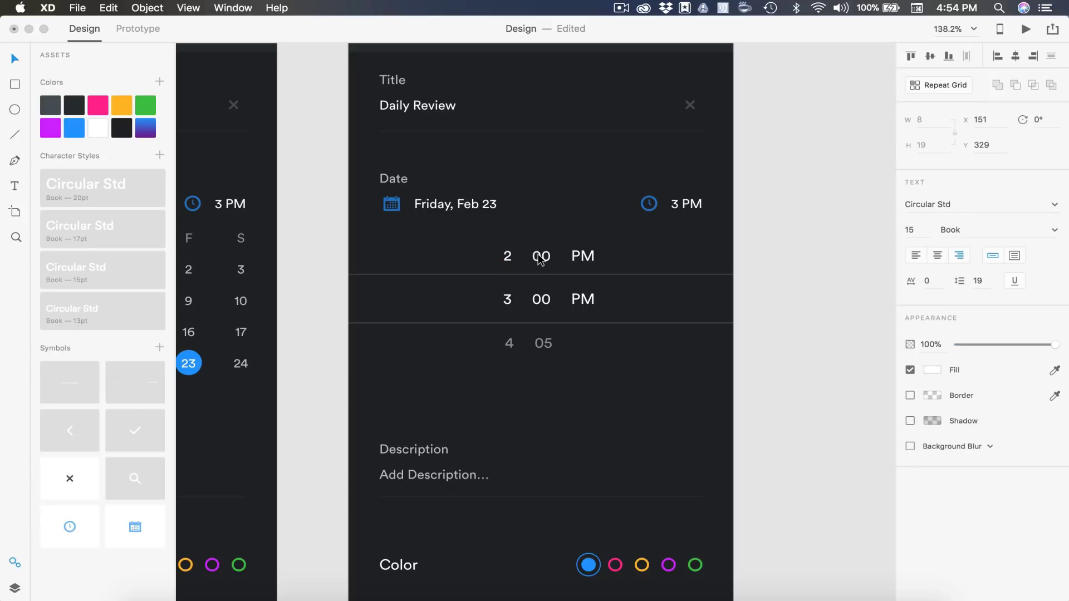
{"action": "double_click", "coordinate": [538, 255]}
{"action": "type", "text": "55"}
{"action": "double_click", "coordinate": [586, 258]}
{"action": "type", "text": "AM"}
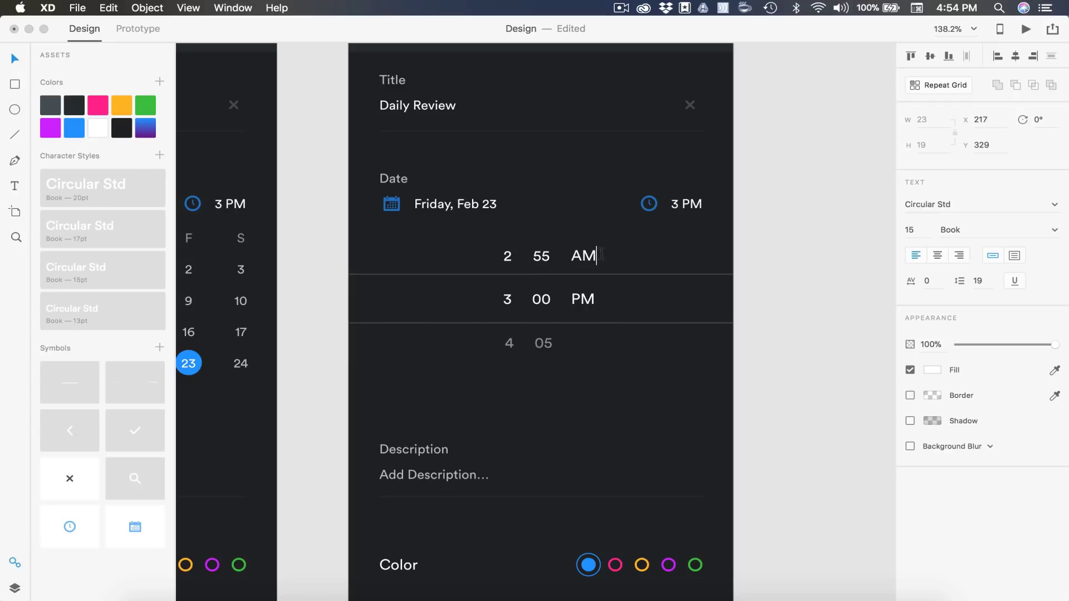
{"action": "key", "text": "Escape"}
Set the 2 55 AM row to 50% opacity and copy 2 55 upward
{"action": "left_click", "coordinate": [841, 353]}
{"action": "scroll", "coordinate": [840, 353], "scroll_direction": "up", "scroll_amount": 2}
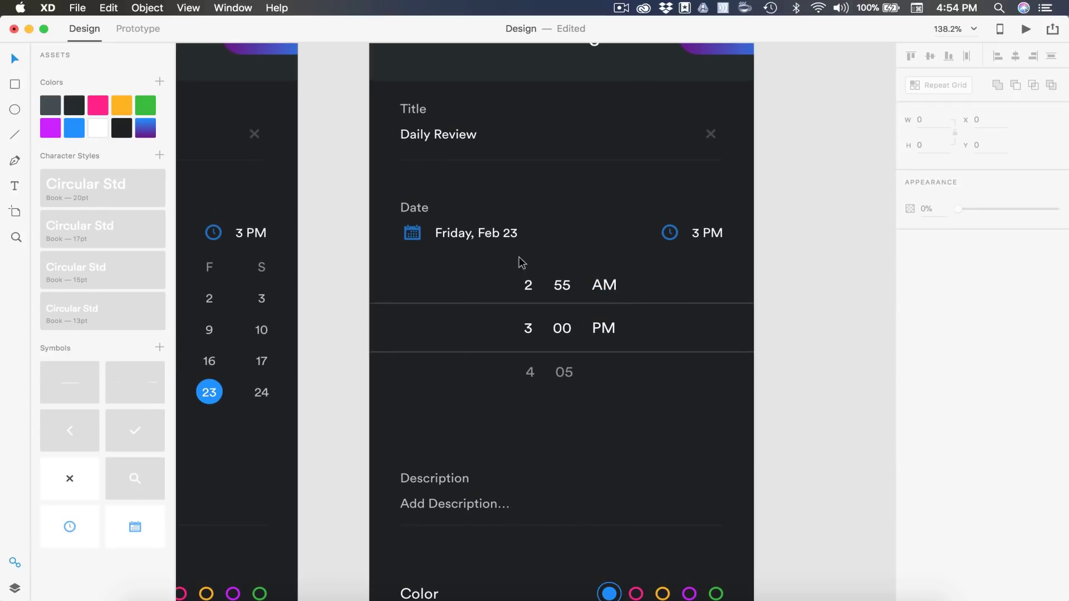
{"action": "left_click_drag", "start_coordinate": [657, 295], "coordinate": [526, 275]}
{"action": "left_click", "coordinate": [921, 345]}
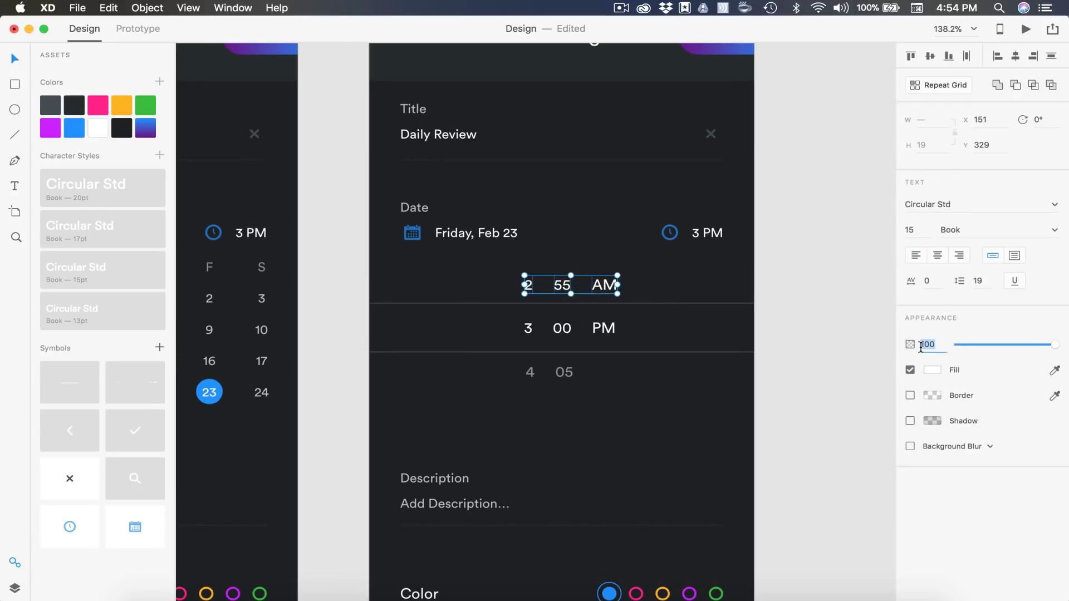
{"action": "type", "text": "50"}
{"action": "key", "text": "Return"}
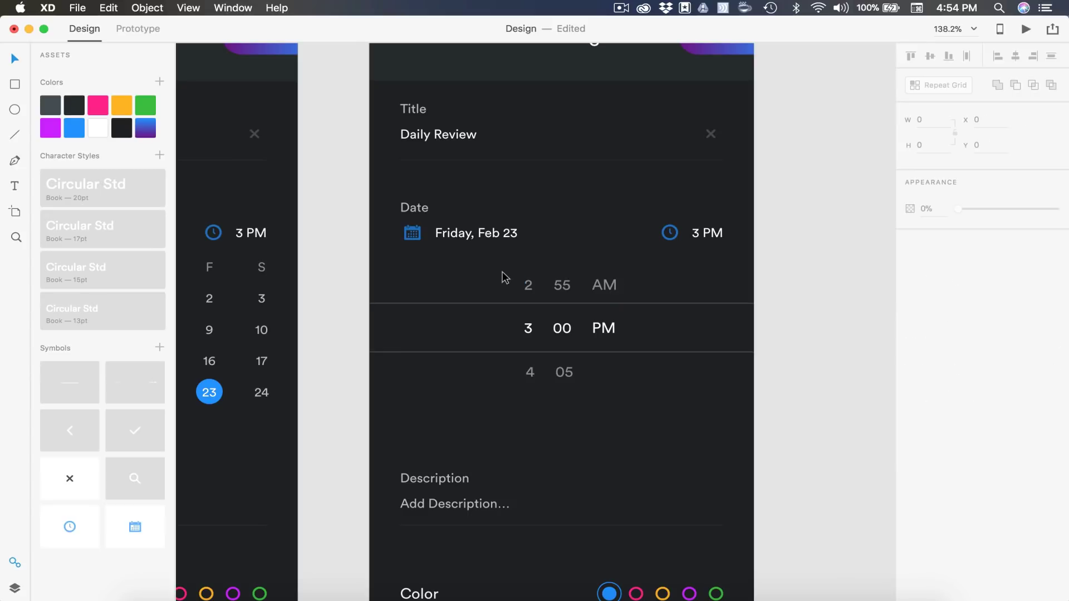
{"action": "left_click_drag", "start_coordinate": [505, 278], "coordinate": [562, 267]}
{"action": "key", "text": "Up"}
{"action": "key", "text": "Up"}
{"action": "key", "text": "Up"}
{"action": "key", "text": "Up"}
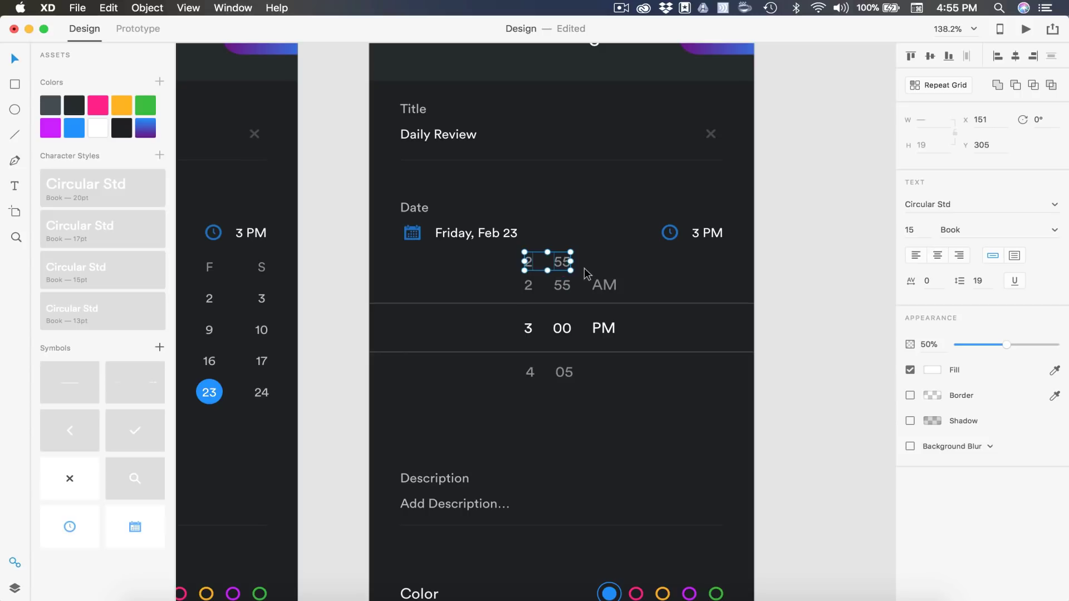
Change the top copy to 1 50 and set it to 10% opacity
{"action": "left_click", "coordinate": [504, 271]}
{"action": "double_click", "coordinate": [528, 261]}
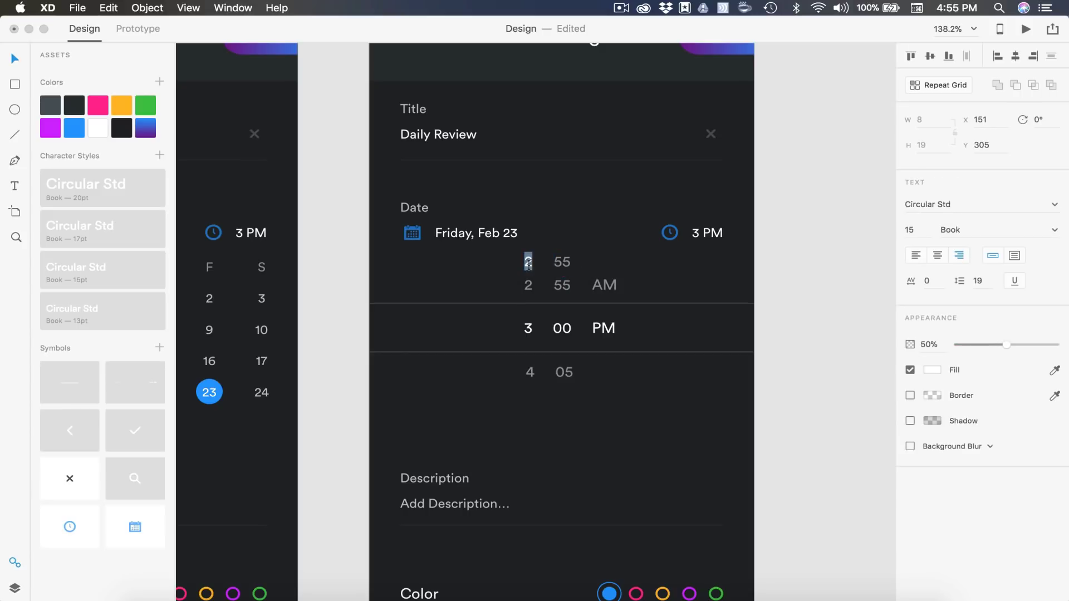
{"action": "type", "text": "1"}
{"action": "double_click", "coordinate": [564, 261]}
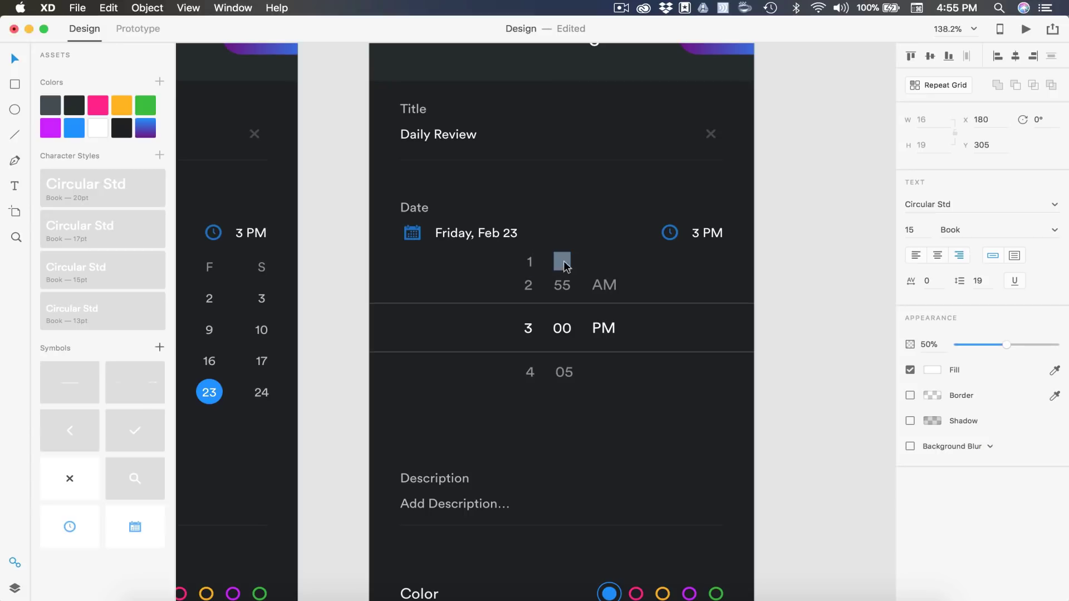
{"action": "type", "text": "50"}
{"action": "left_click_drag", "start_coordinate": [604, 266], "coordinate": [504, 273]}
{"action": "left_click", "coordinate": [928, 345]}
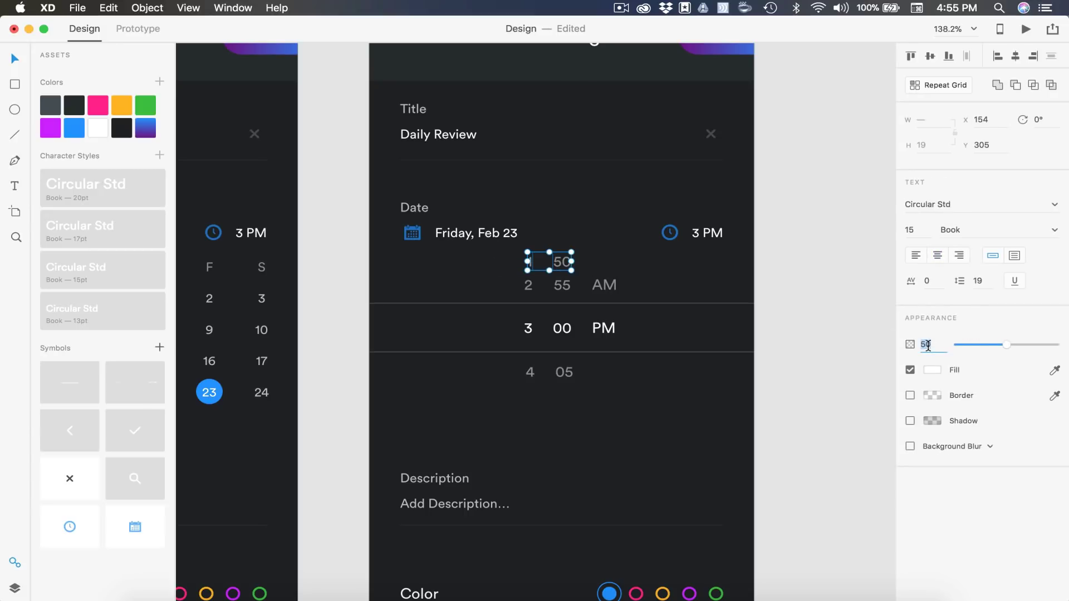
{"action": "type", "text": "10"}
{"action": "key", "text": "Return"}
Copy the 4 05 row down below itself at 10% opacity
{"action": "scroll", "coordinate": [603, 366], "scroll_direction": "down", "scroll_amount": 2}
{"action": "scroll", "coordinate": [604, 365], "scroll_direction": "right", "scroll_amount": 3}
{"action": "left_click_drag", "start_coordinate": [603, 367], "coordinate": [470, 349]}
{"action": "left_click_drag", "start_coordinate": [533, 352], "coordinate": [533, 377]}
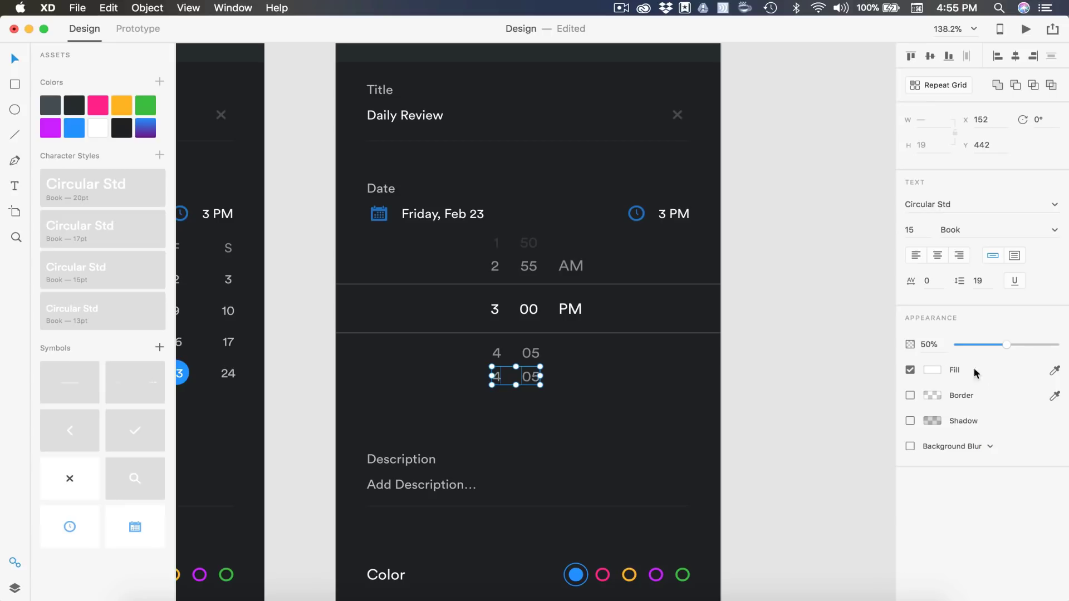
{"action": "left_click", "coordinate": [929, 345]}
{"action": "type", "text": "10"}
{"action": "key", "text": "Return"}
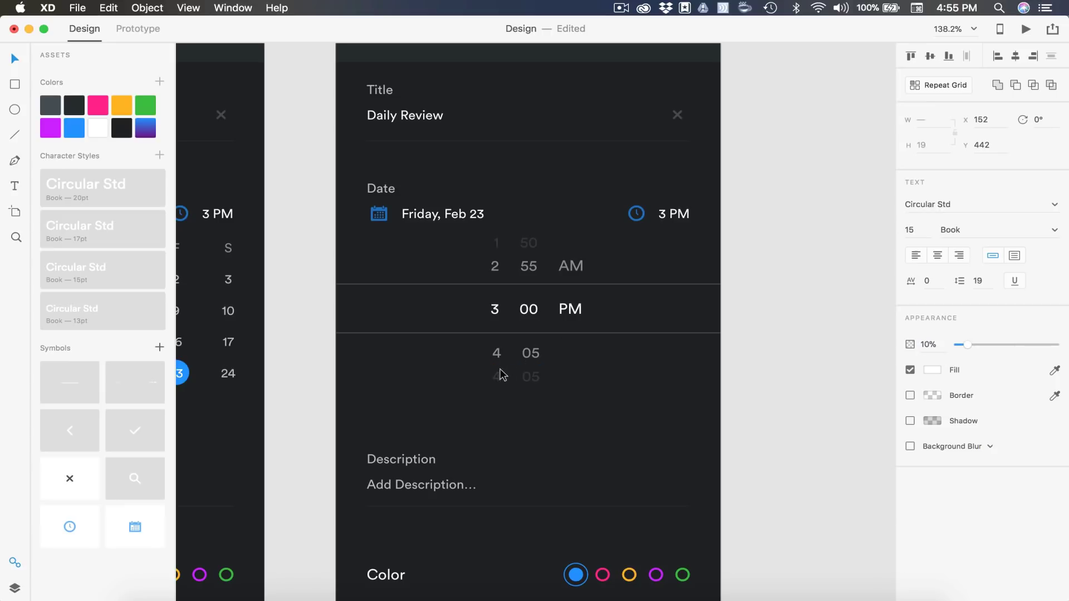
Retype the faint bottom copy as 5 10
{"action": "left_click", "coordinate": [501, 375]}
{"action": "double_click", "coordinate": [498, 377]}
{"action": "type", "text": "5"}
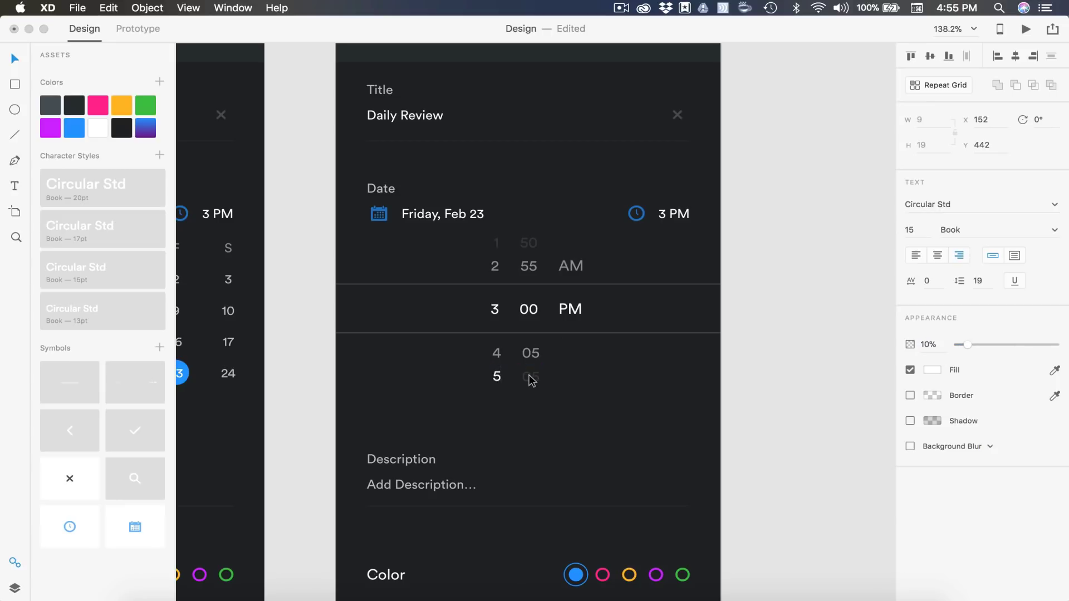
{"action": "double_click", "coordinate": [530, 377]}
{"action": "type", "text": "10"}
{"action": "key", "text": "Escape"}
{"action": "left_click", "coordinate": [787, 373]}
{"action": "scroll", "coordinate": [786, 373], "scroll_direction": "down", "scroll_amount": 2}
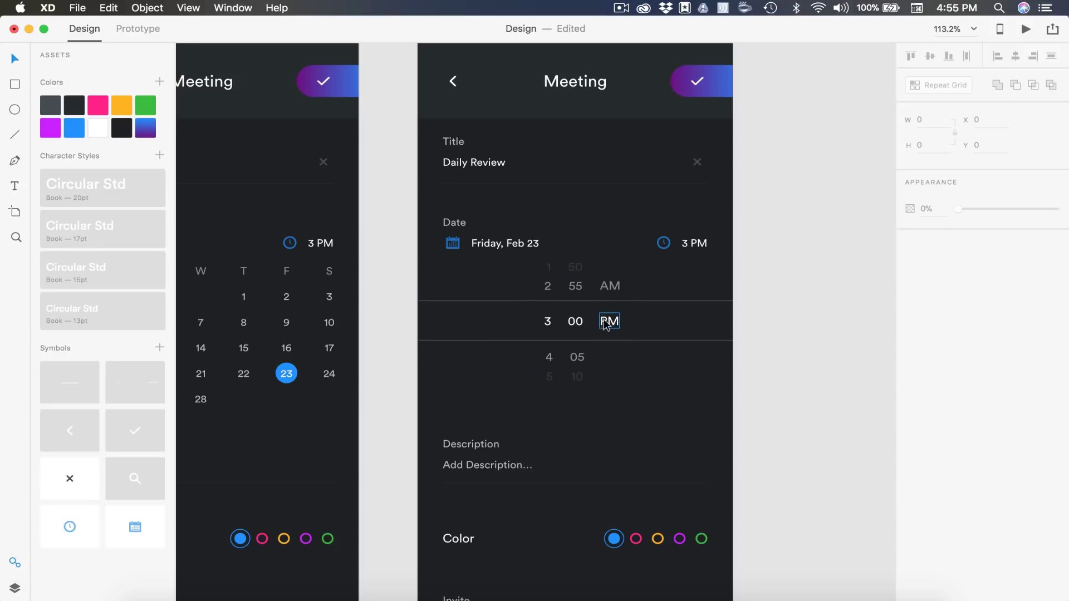
Move the Description, Color and Invite section up slightly
{"action": "scroll", "coordinate": [489, 452], "scroll_direction": "down", "scroll_amount": 3}
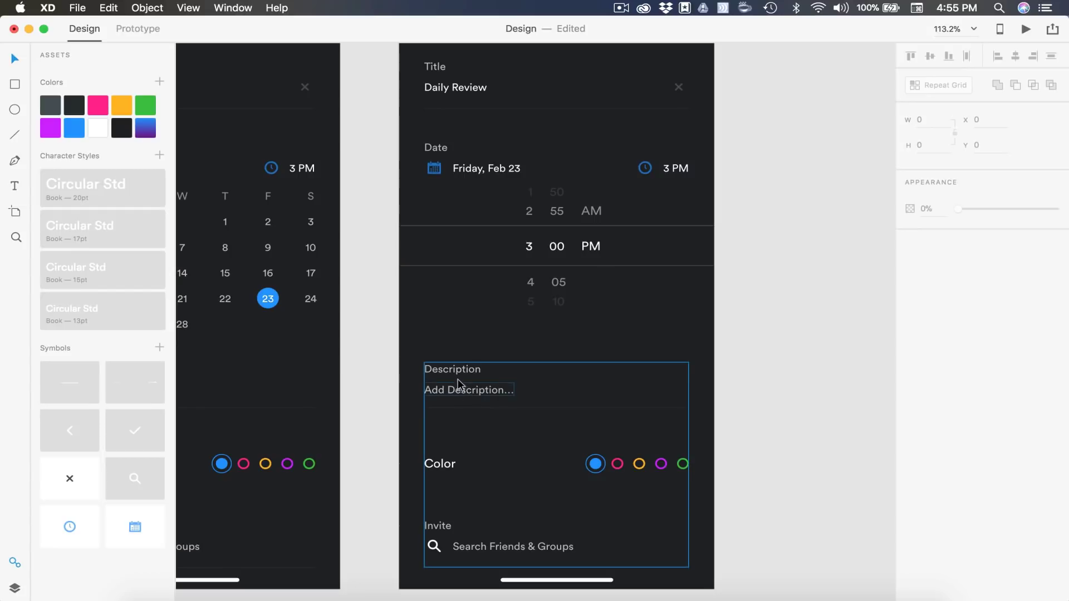
{"action": "left_click_drag", "start_coordinate": [458, 374], "coordinate": [456, 362]}
{"action": "left_click_drag", "start_coordinate": [454, 349], "coordinate": [454, 350]}
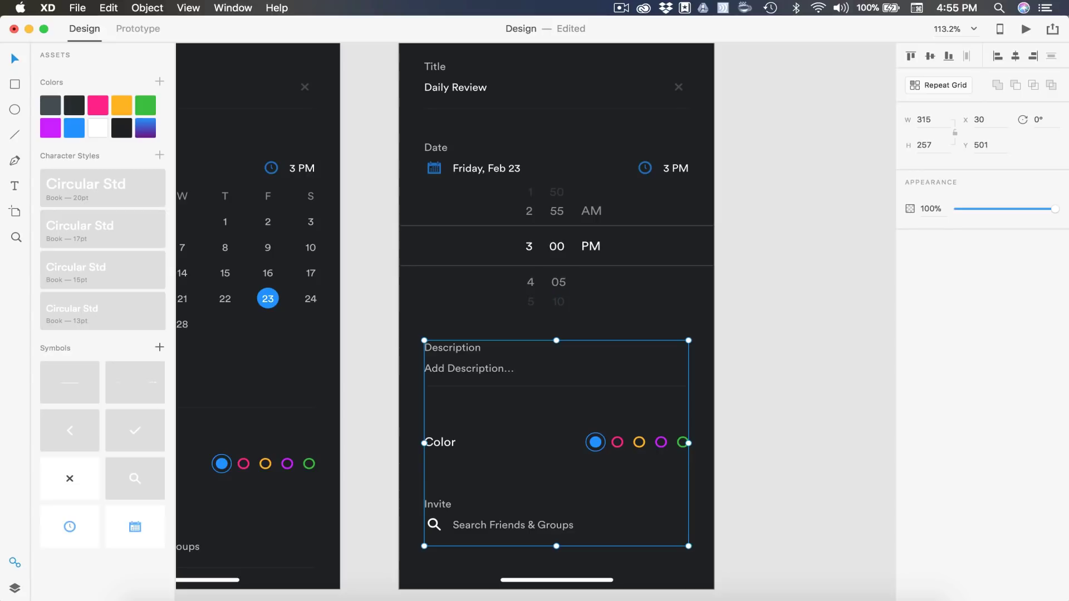
Duplicate artboard 05 and name the copy 06
{"action": "key", "text": "Escape"}
{"action": "key", "text": "super+minus"}
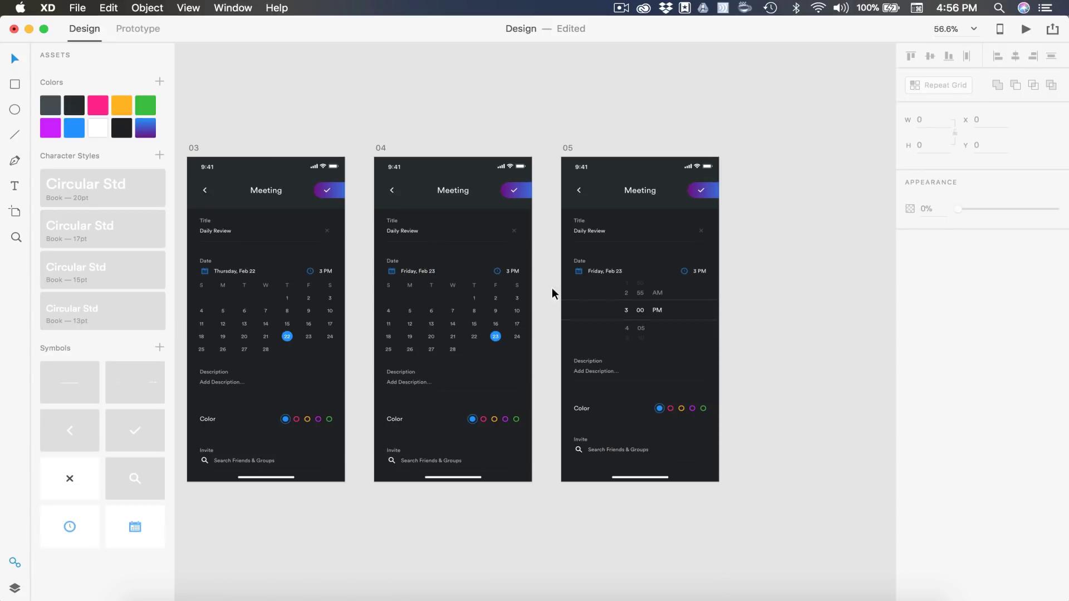
{"action": "scroll", "coordinate": [694, 273], "scroll_direction": "right", "scroll_amount": 5}
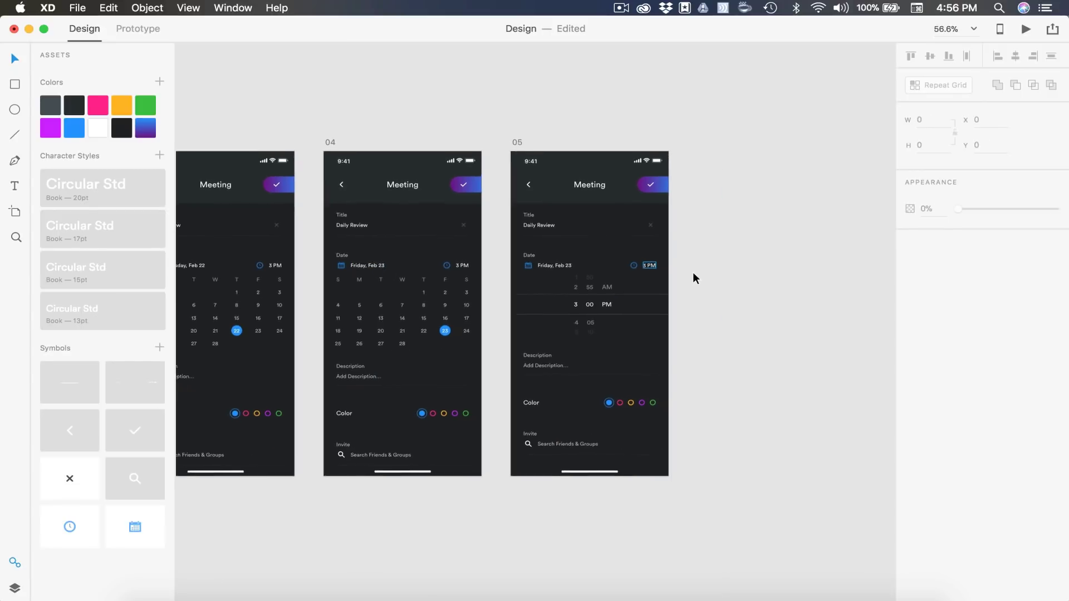
{"action": "left_click", "coordinate": [455, 145]}
{"action": "key", "text": "super+d"}
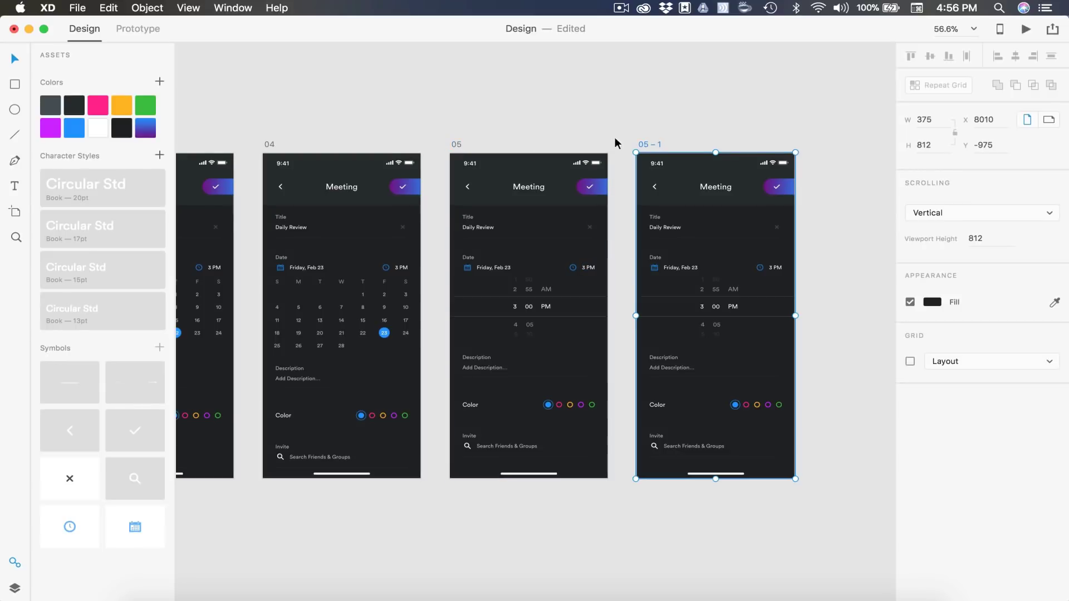
{"action": "left_click", "coordinate": [646, 148]}
{"action": "double_click", "coordinate": [646, 145]}
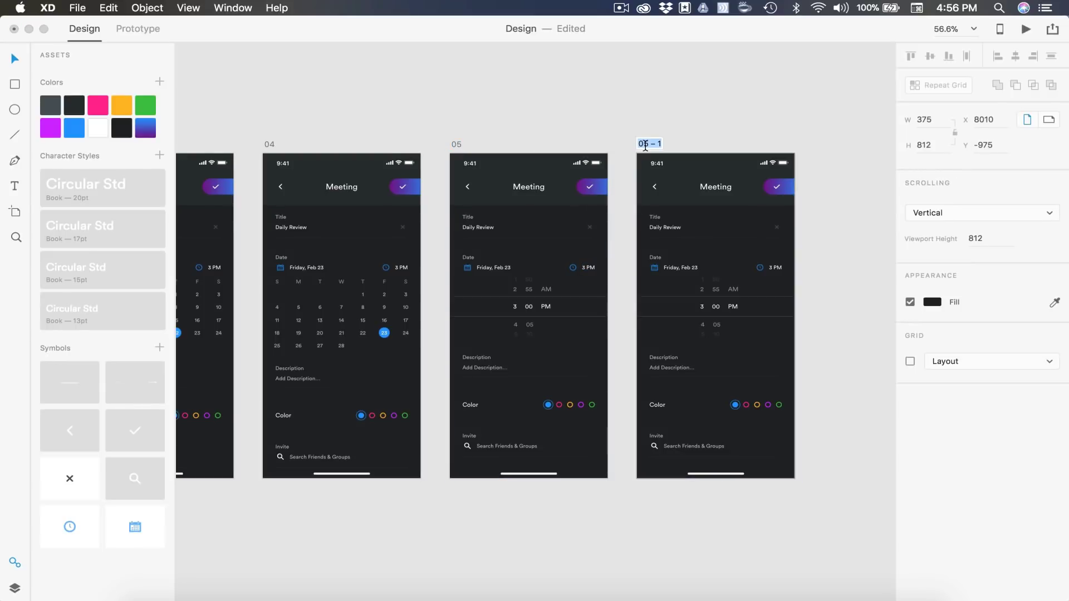
{"action": "type", "text": "06"}
{"action": "key", "text": "Return"}
{"action": "scroll", "coordinate": [530, 269], "scroll_direction": "up", "scroll_amount": 5}
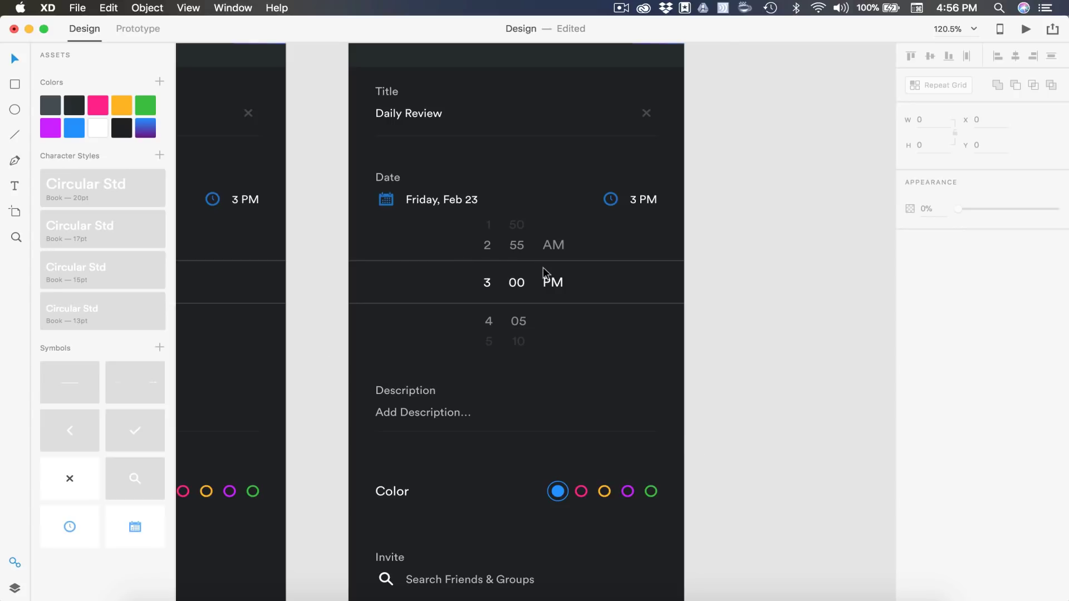
Retype the picker minutes as 30 in the centre, 25 and 20 above, 35 and 40 below
{"action": "scroll", "coordinate": [549, 279], "scroll_direction": "up", "scroll_amount": 3}
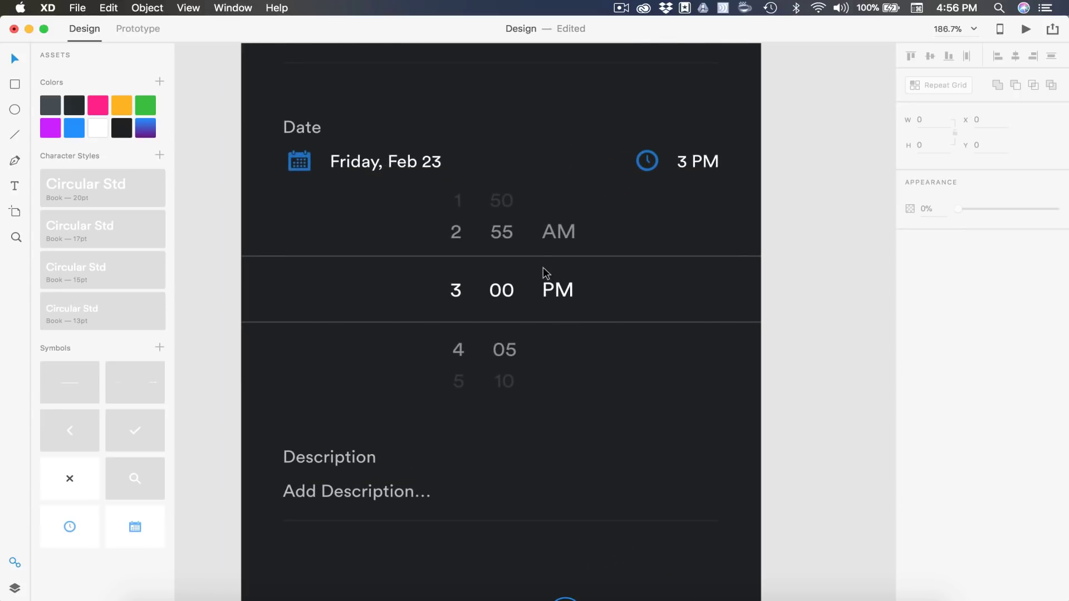
{"action": "double_click", "coordinate": [501, 292]}
{"action": "type", "text": "30"}
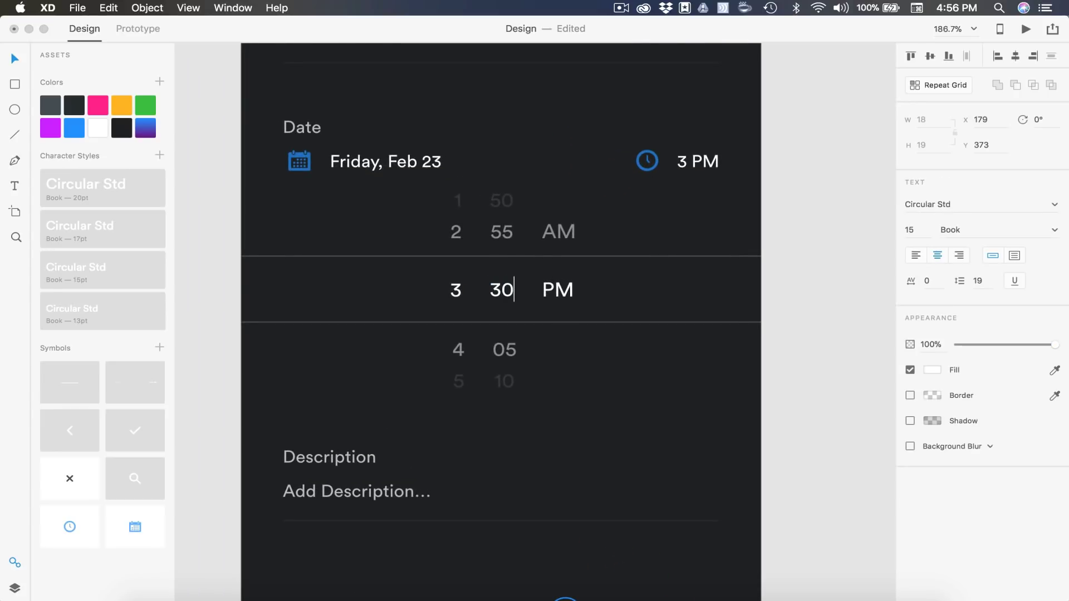
{"action": "double_click", "coordinate": [502, 233]}
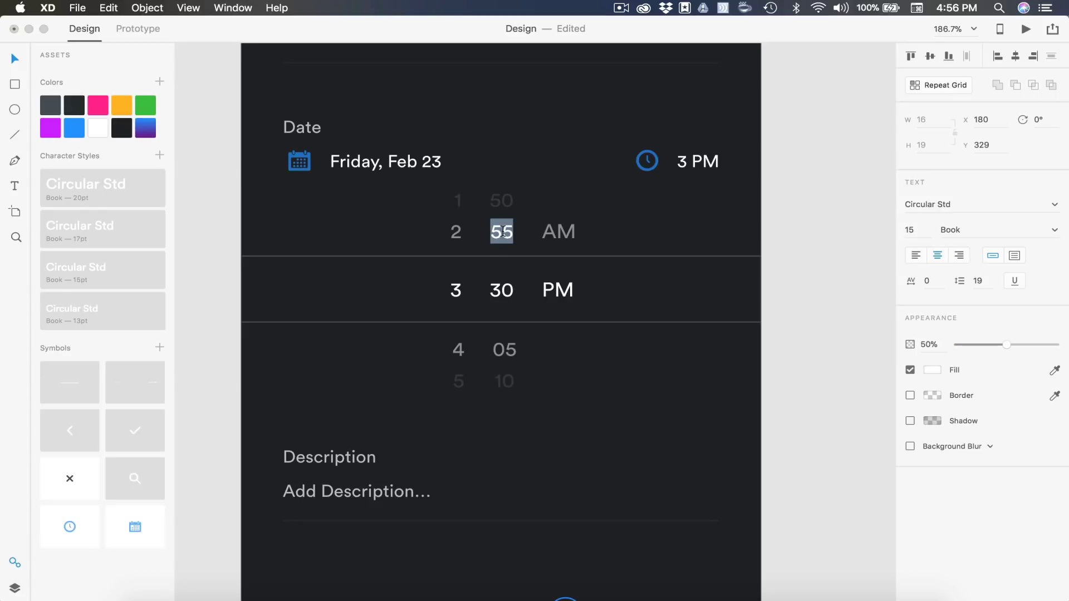
{"action": "type", "text": "25"}
{"action": "double_click", "coordinate": [503, 200]}
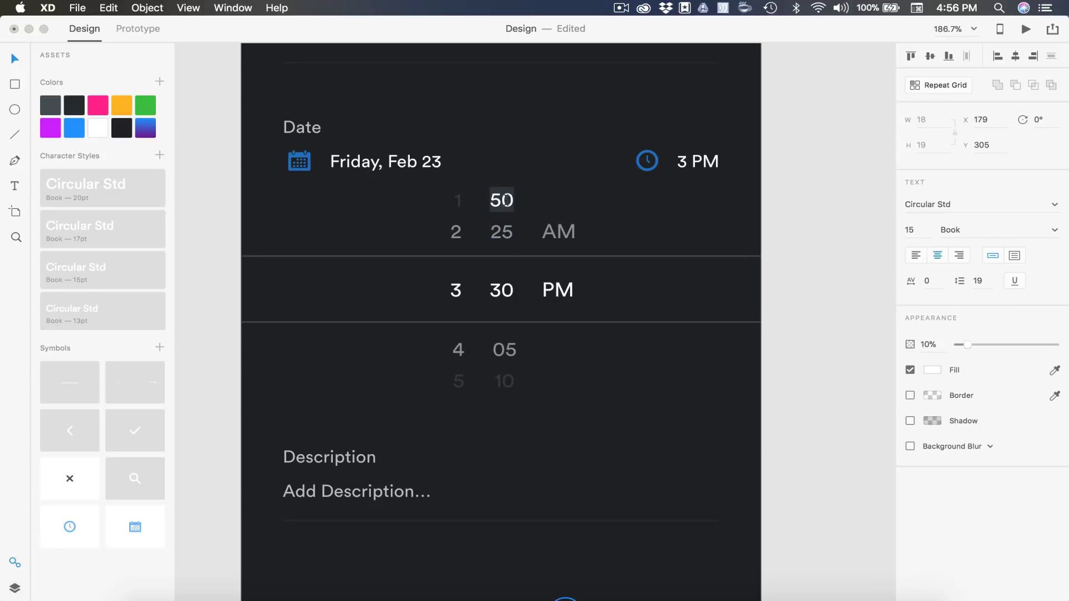
{"action": "type", "text": "20"}
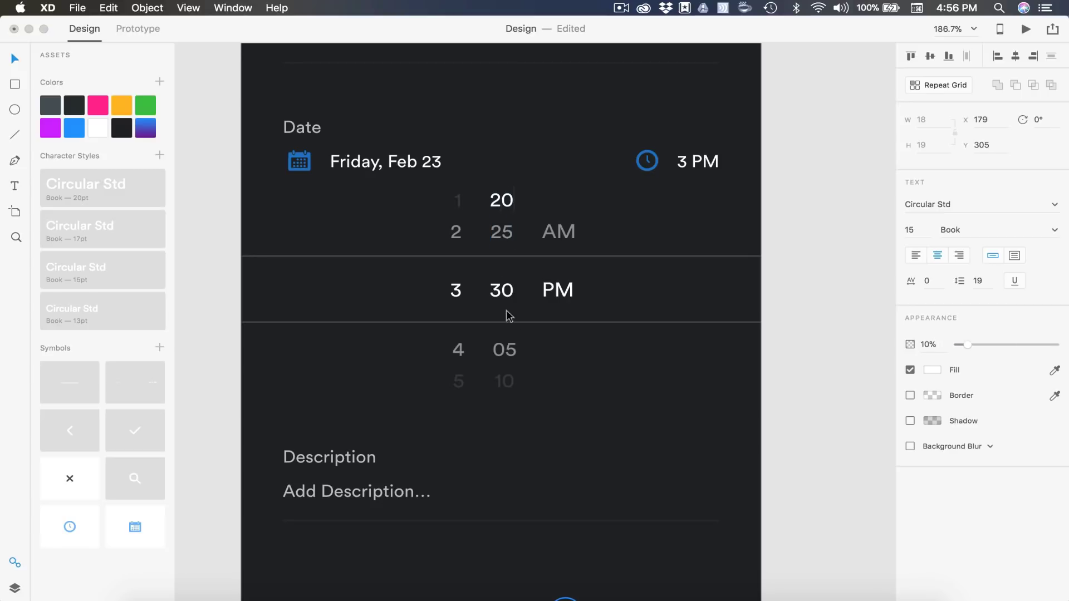
{"action": "double_click", "coordinate": [505, 350]}
{"action": "type", "text": "3"}
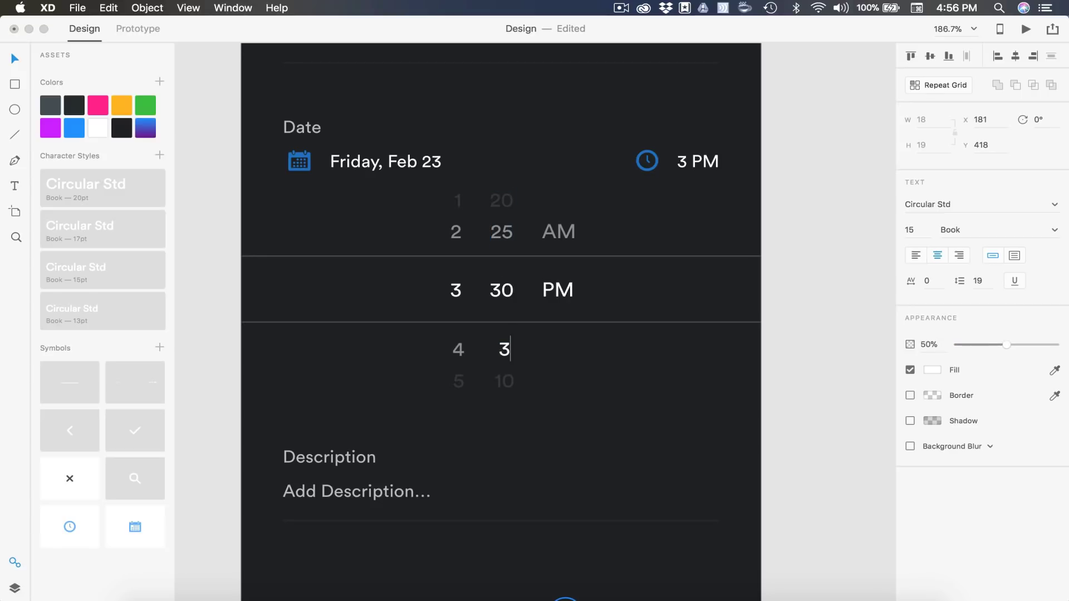
{"action": "type", "text": "5"}
{"action": "left_click", "coordinate": [505, 383]}
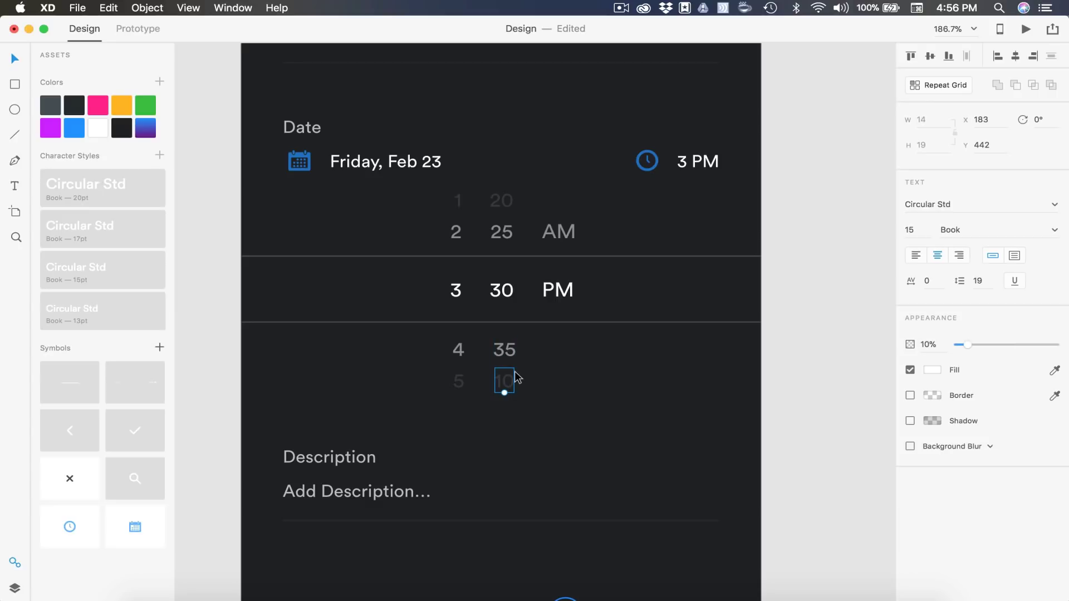
{"action": "double_click", "coordinate": [508, 383]}
{"action": "type", "text": "40"}
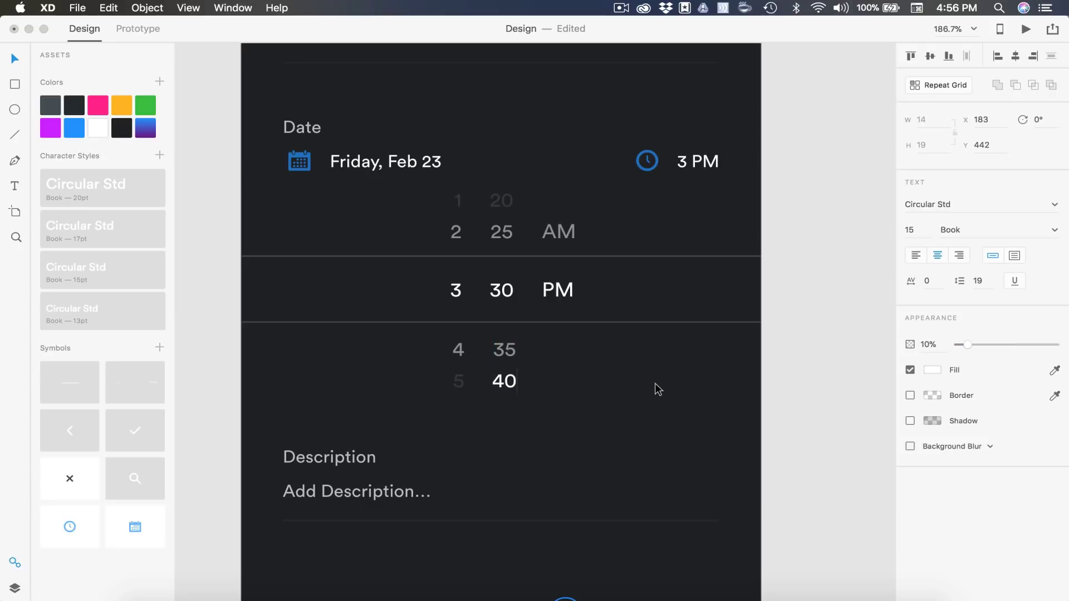
{"action": "key", "text": "Escape"}
{"action": "key", "text": "Escape"}
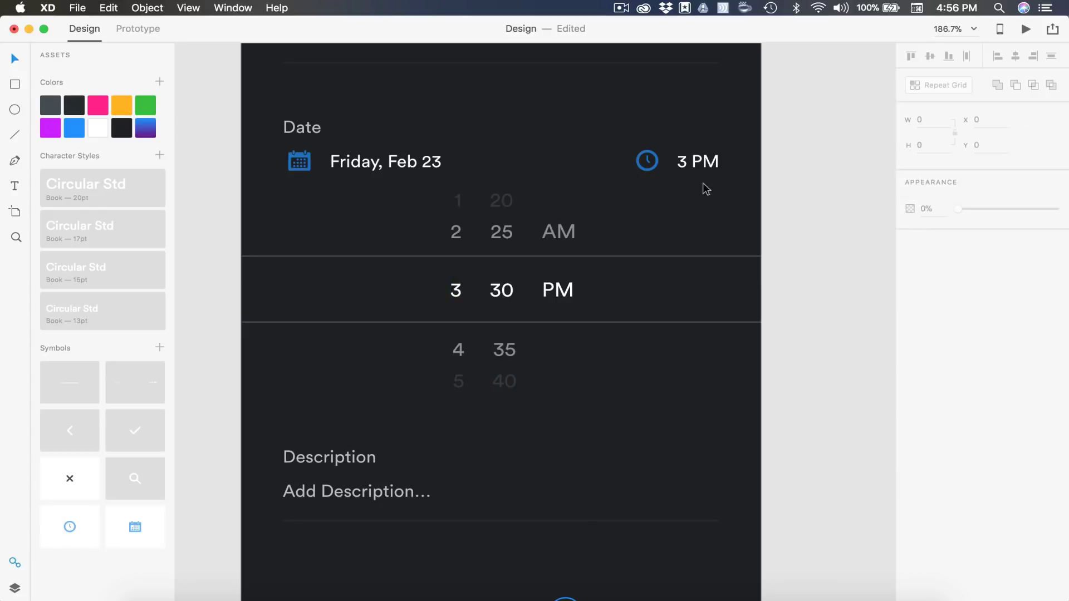
Change the header time to 3:30 PM and shift the clock icon left
{"action": "double_click", "coordinate": [696, 162]}
{"action": "left_click", "coordinate": [687, 162]}
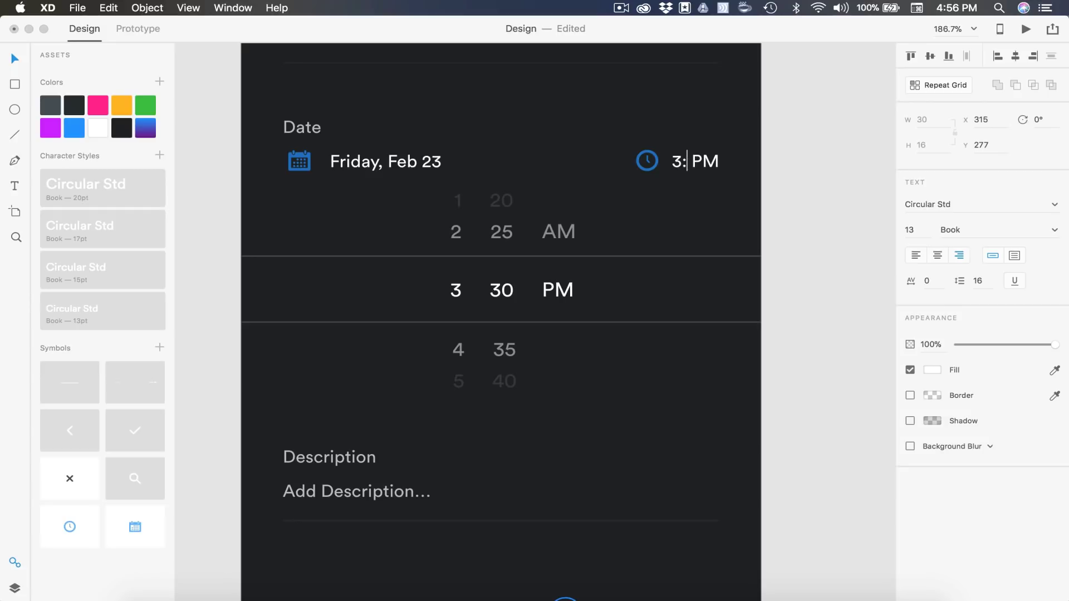
{"action": "type", "text": ":30"}
{"action": "key", "text": "Escape"}
{"action": "left_click_drag", "start_coordinate": [646, 162], "coordinate": [620, 171]}
{"action": "left_click", "coordinate": [813, 203]}
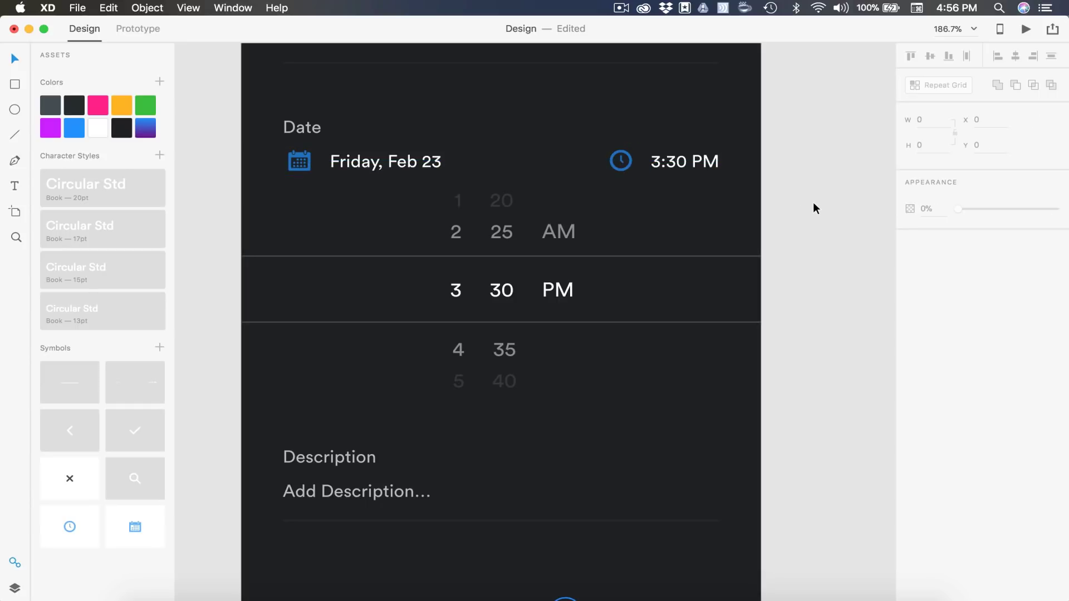
{"action": "scroll", "coordinate": [813, 202], "scroll_direction": "down", "scroll_amount": 5}
Duplicate artboard 06 and name the copy 07
{"action": "scroll", "coordinate": [813, 203], "scroll_direction": "down", "scroll_amount": 4}
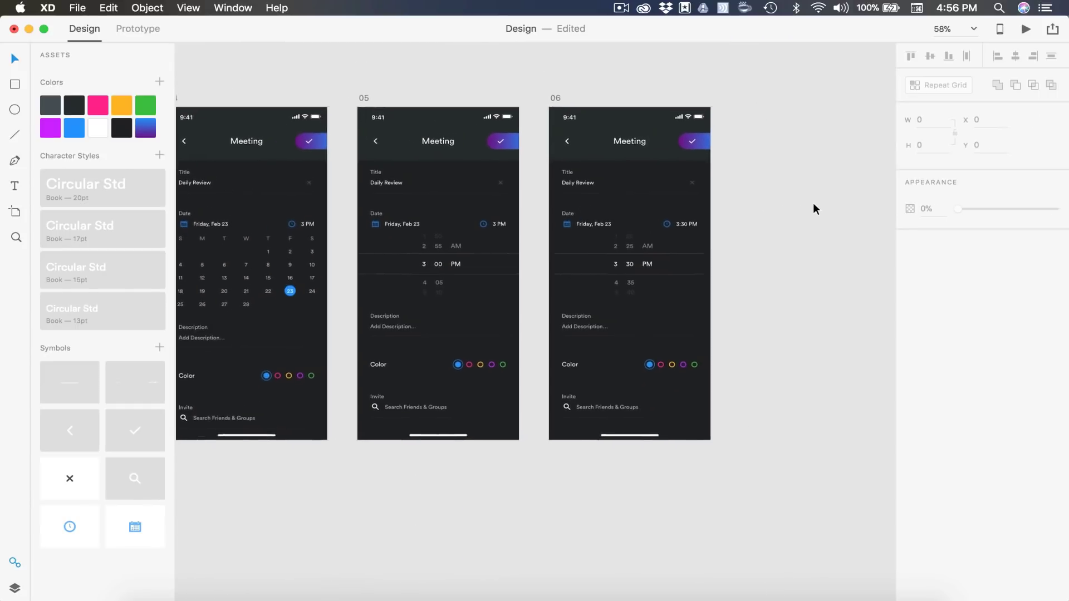
{"action": "left_click", "coordinate": [530, 102]}
{"action": "key", "text": "super+d"}
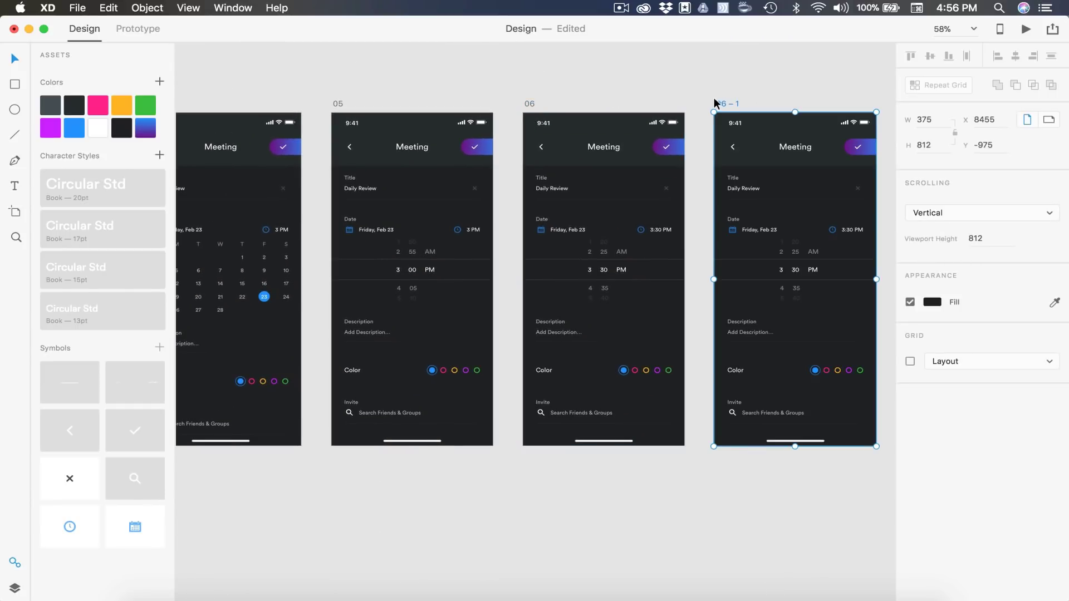
{"action": "double_click", "coordinate": [724, 103]}
{"action": "type", "text": "0"}
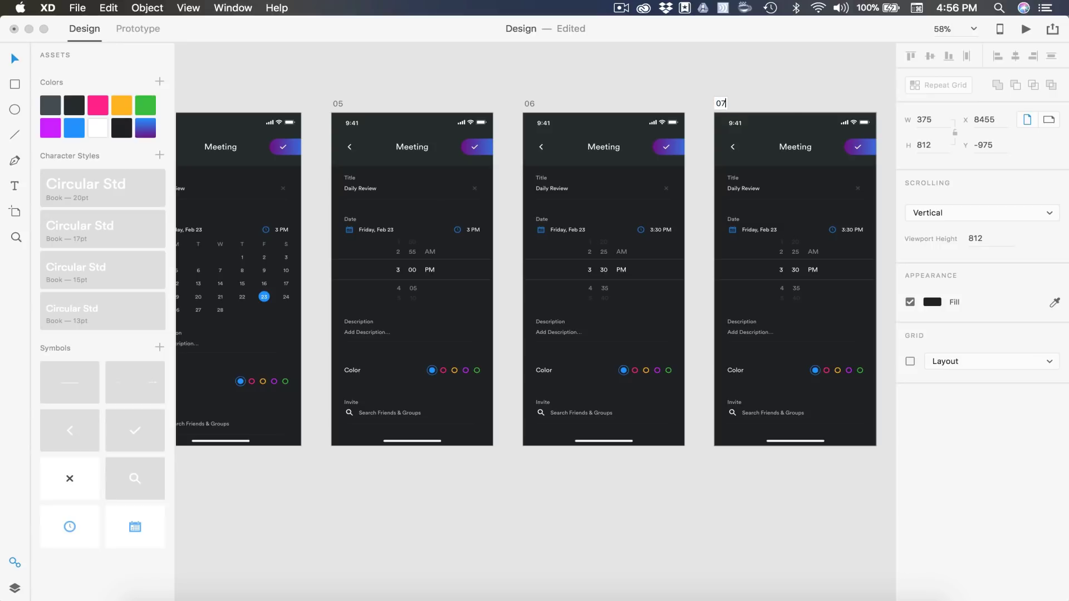
{"action": "type", "text": "7"}
{"action": "key", "text": "Return"}
Delete the time picker from artboard 07
{"action": "scroll", "coordinate": [345, 210], "scroll_direction": "up", "scroll_amount": 2}
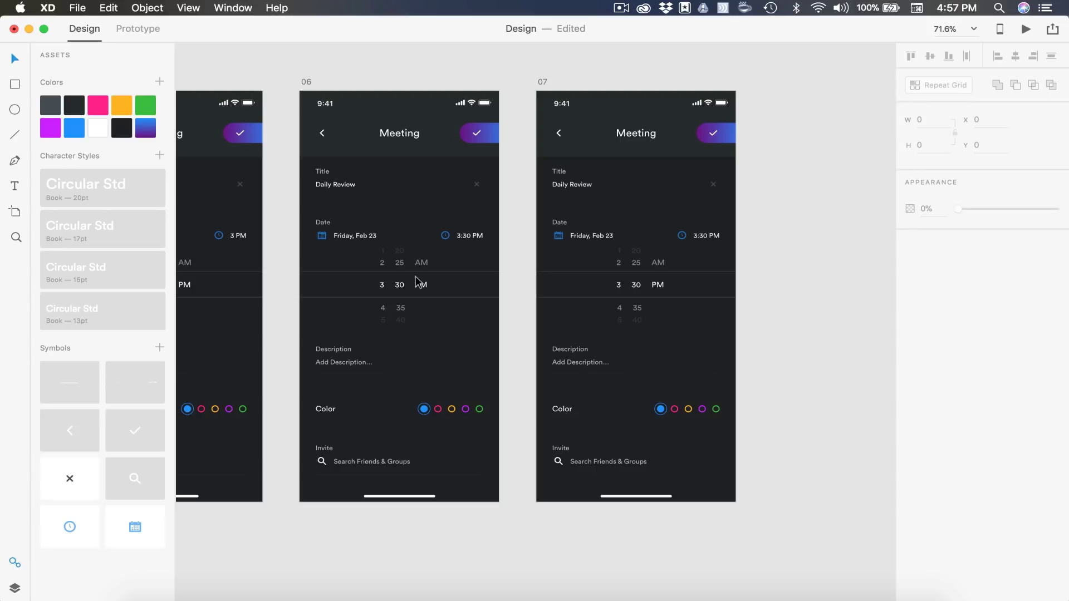
{"action": "left_click_drag", "start_coordinate": [783, 327], "coordinate": [546, 251]}
{"action": "key", "text": "Delete"}
Move the Description, Color and Invite block up under the grouped Date row
{"action": "left_click_drag", "start_coordinate": [592, 362], "coordinate": [584, 304]}
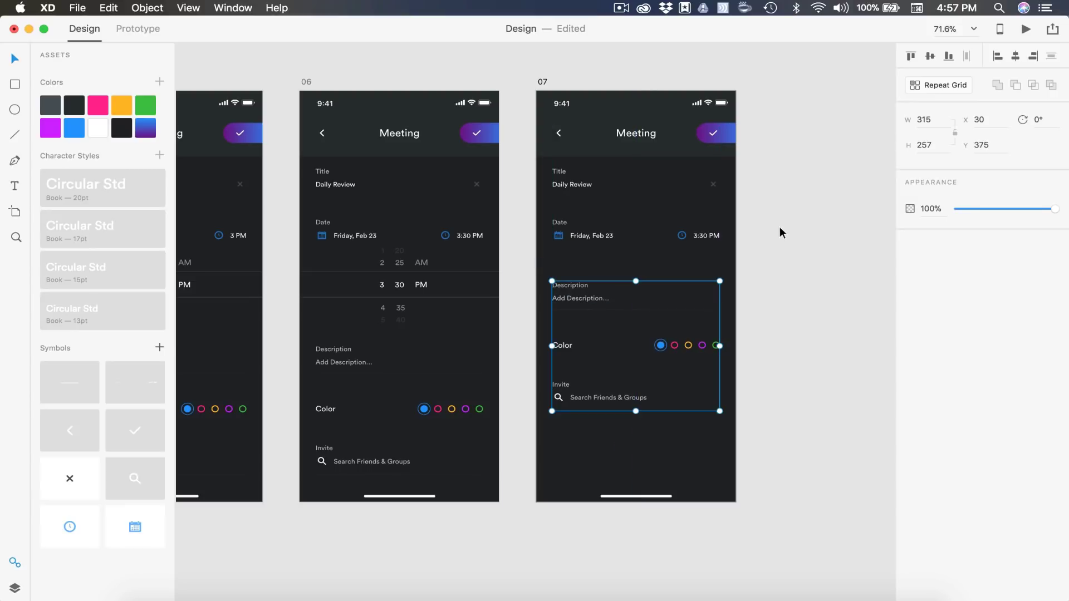
{"action": "left_click_drag", "start_coordinate": [771, 242], "coordinate": [523, 233]}
{"action": "key", "text": "super+g"}
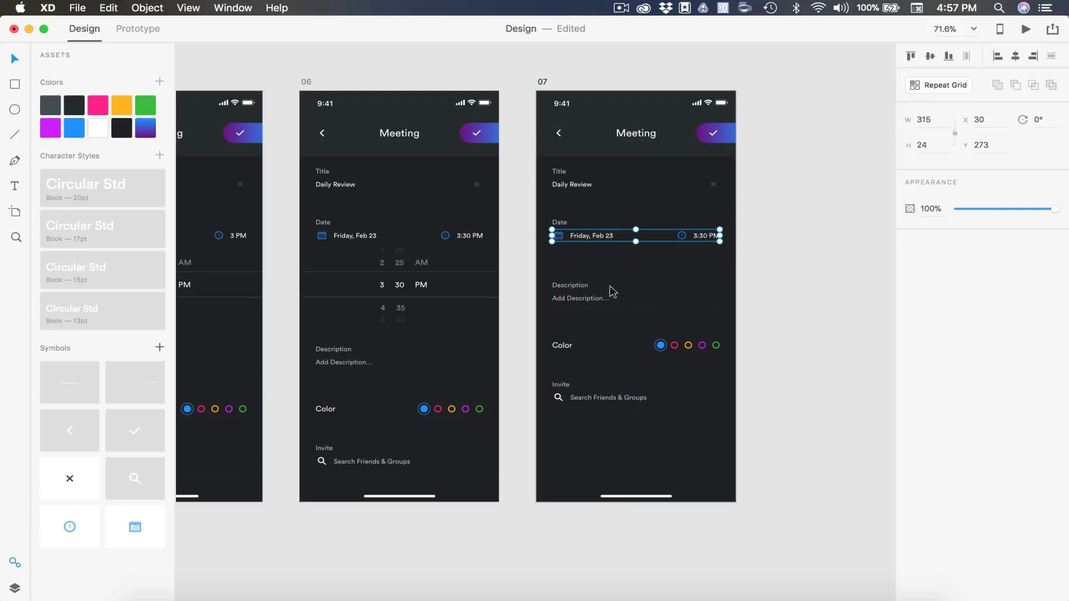
{"action": "left_click_drag", "start_coordinate": [579, 290], "coordinate": [578, 272]}
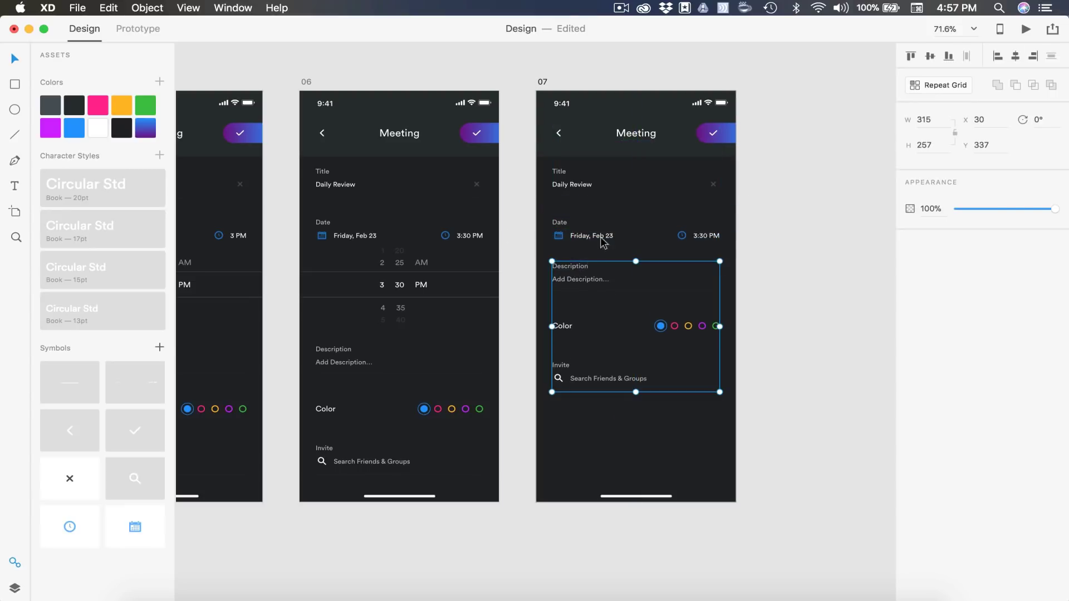
{"action": "left_click", "coordinate": [599, 241]}
{"action": "left_click", "coordinate": [788, 279]}
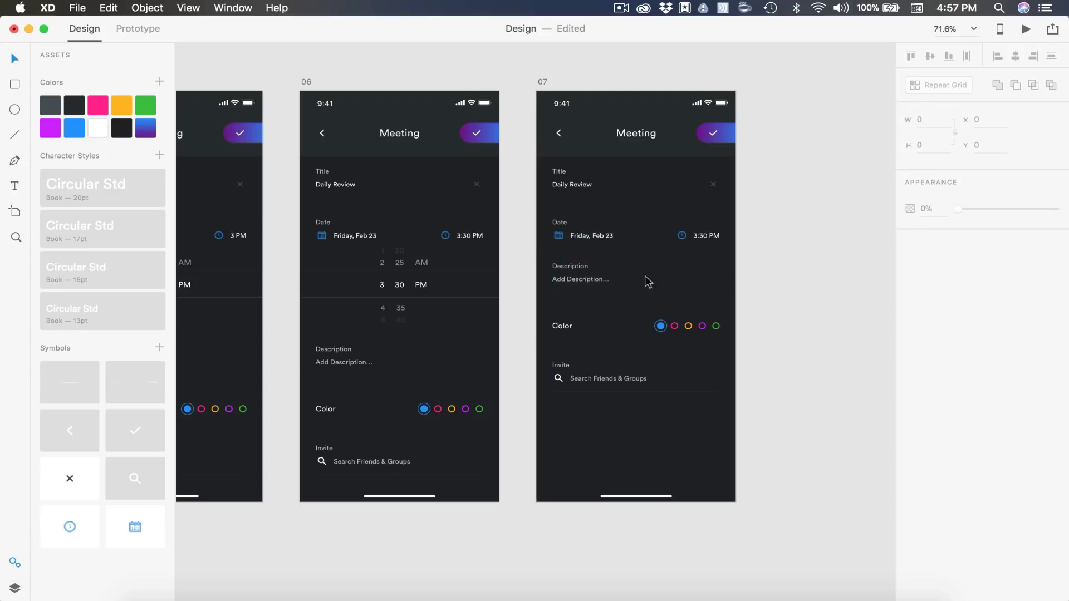
{"action": "left_click", "coordinate": [555, 294]}
{"action": "key", "text": "super+a"}
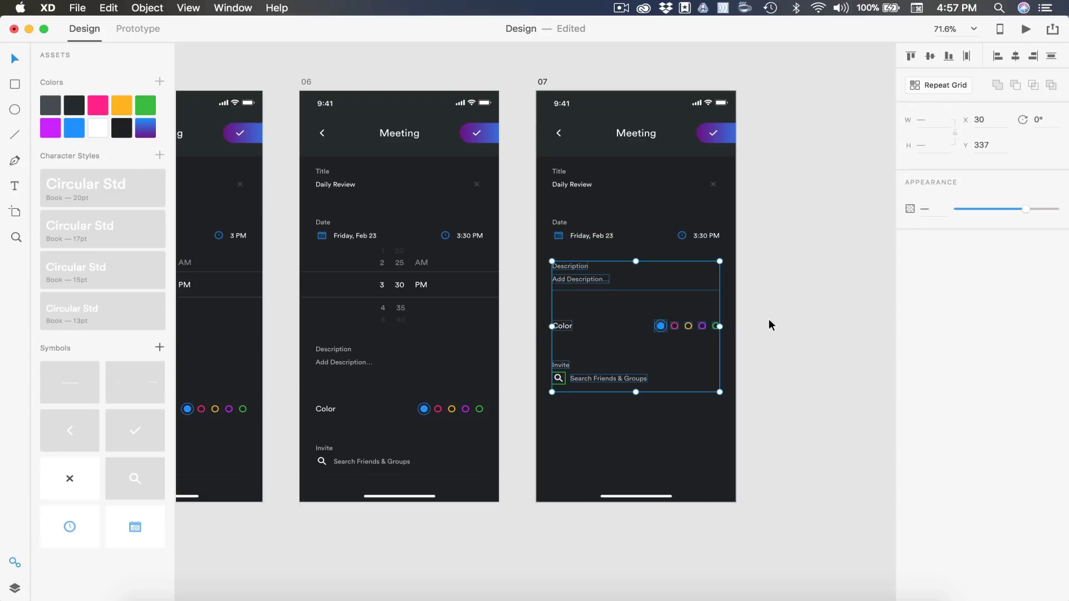
{"action": "key", "text": "Escape"}
Duplicate artboard 07
{"action": "scroll", "coordinate": [769, 320], "scroll_direction": "right", "scroll_amount": 5}
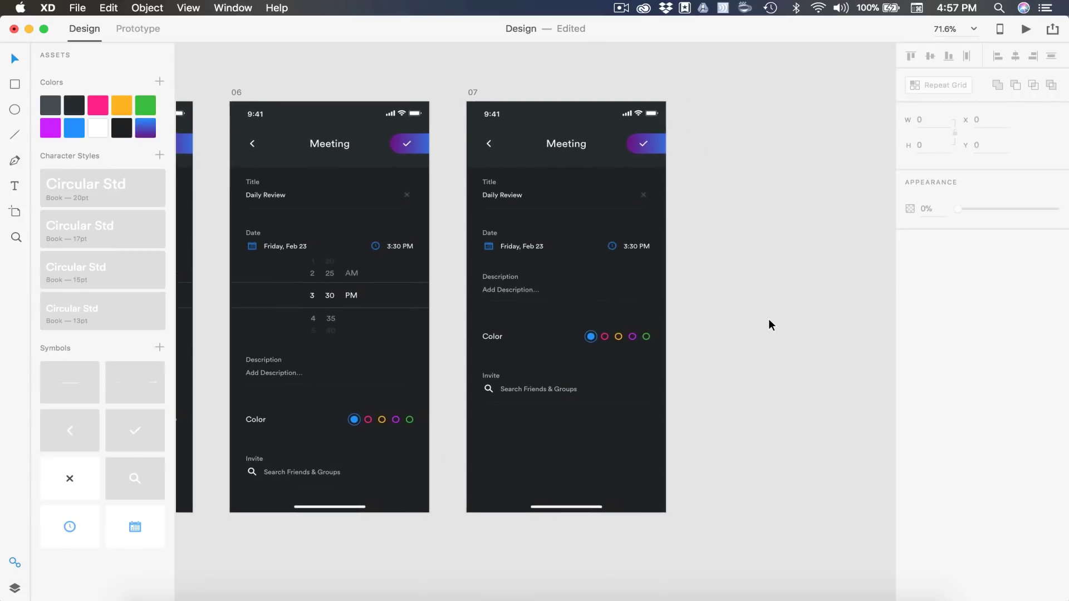
{"action": "left_click", "coordinate": [459, 93]}
{"action": "key", "text": "super+d"}
Rename the duplicated artboard to 08
{"action": "double_click", "coordinate": [705, 93]}
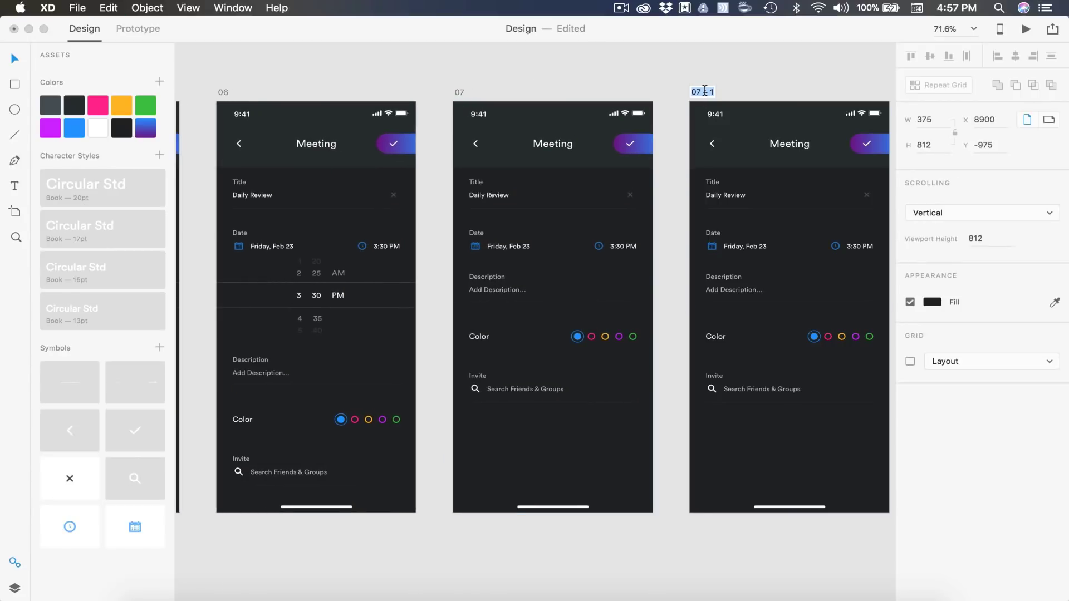
{"action": "type", "text": "08"}
{"action": "key", "text": "Return"}
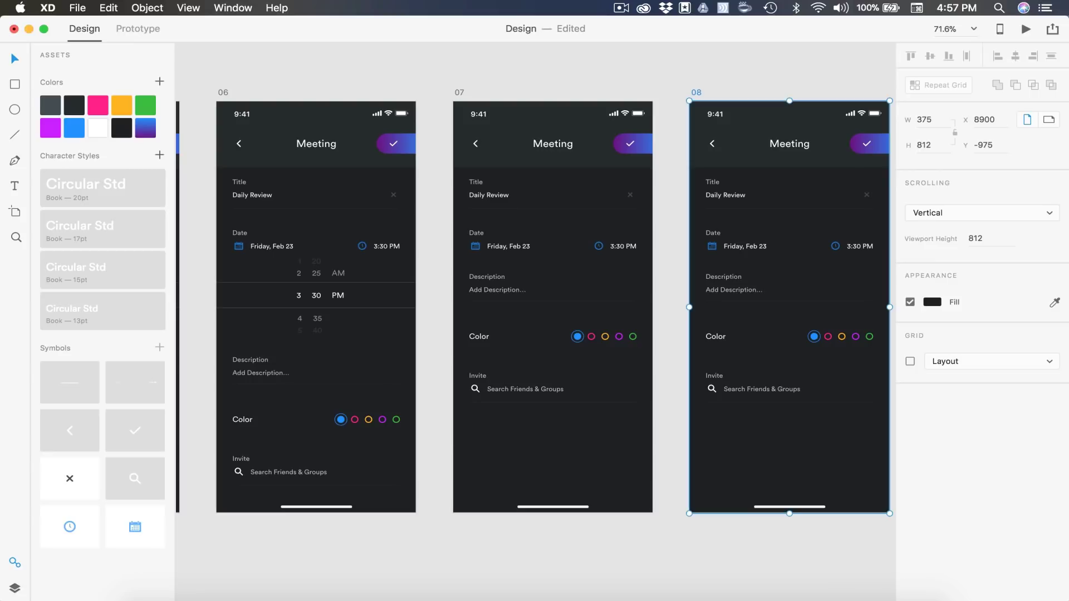
{"action": "left_click", "coordinate": [654, 71]}
{"action": "scroll", "coordinate": [654, 72], "scroll_direction": "right", "scroll_amount": 5}
{"action": "scroll", "coordinate": [654, 72], "scroll_direction": "up", "scroll_amount": 2}
Make the Add Description text a fixed-size box spanning the full width and taller
{"action": "left_click", "coordinate": [550, 277]}
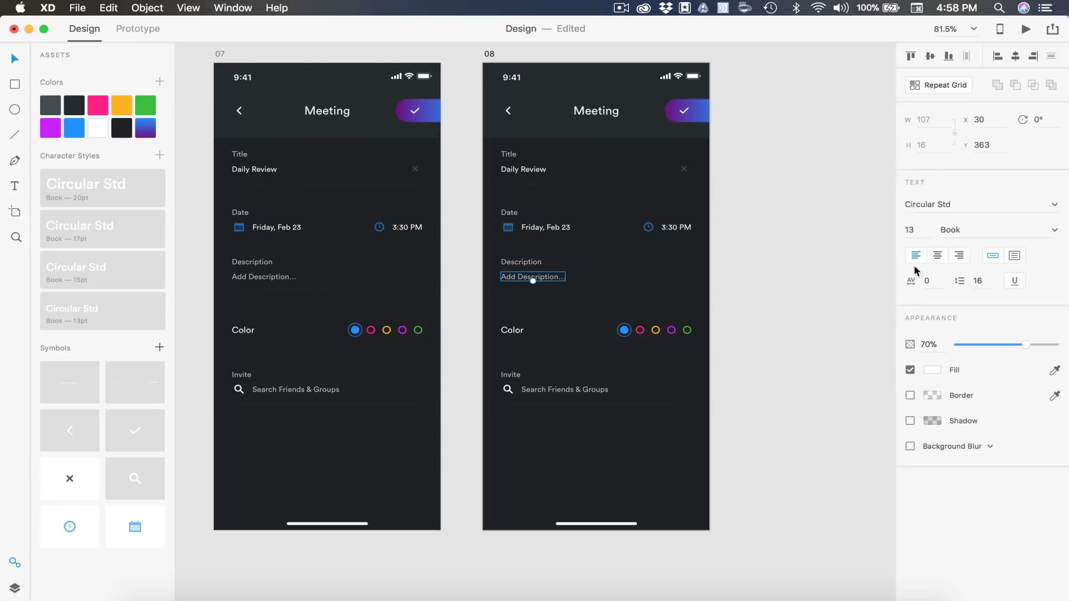
{"action": "left_click", "coordinate": [1013, 255]}
{"action": "left_click", "coordinate": [590, 438]}
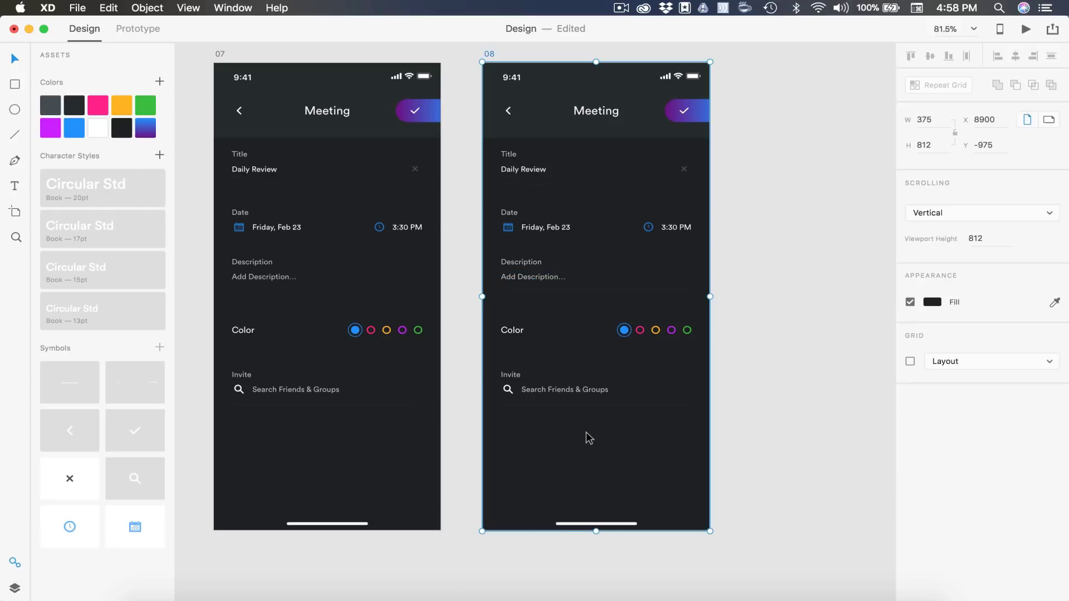
{"action": "left_click", "coordinate": [910, 362]}
{"action": "scroll", "coordinate": [550, 282], "scroll_direction": "up", "scroll_amount": 3}
{"action": "left_click", "coordinate": [536, 276]}
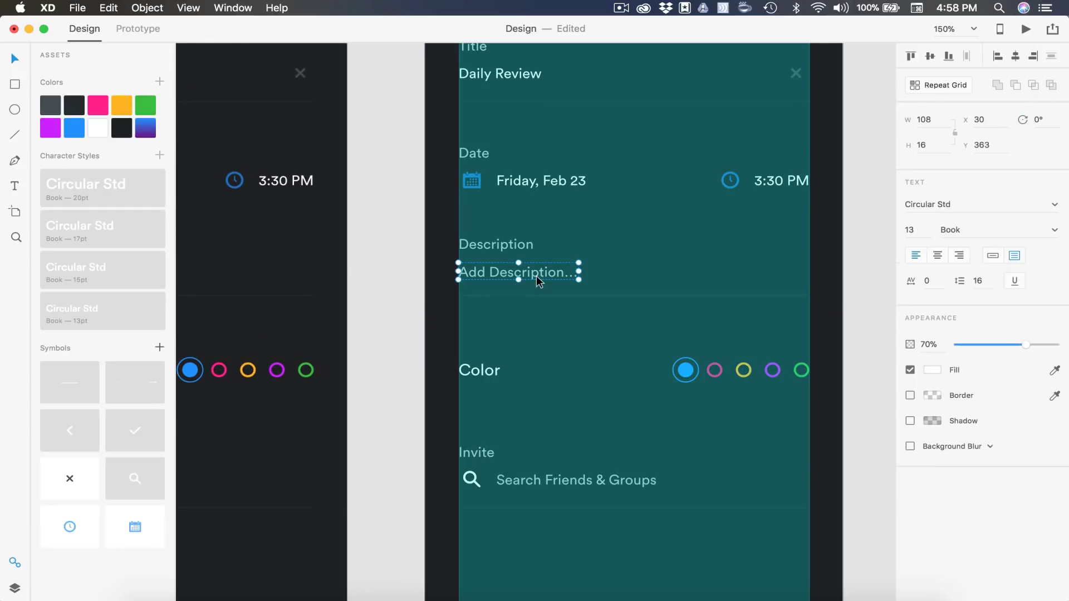
{"action": "left_click_drag", "start_coordinate": [579, 271], "coordinate": [809, 260]}
{"action": "left_click_drag", "start_coordinate": [633, 280], "coordinate": [634, 334]}
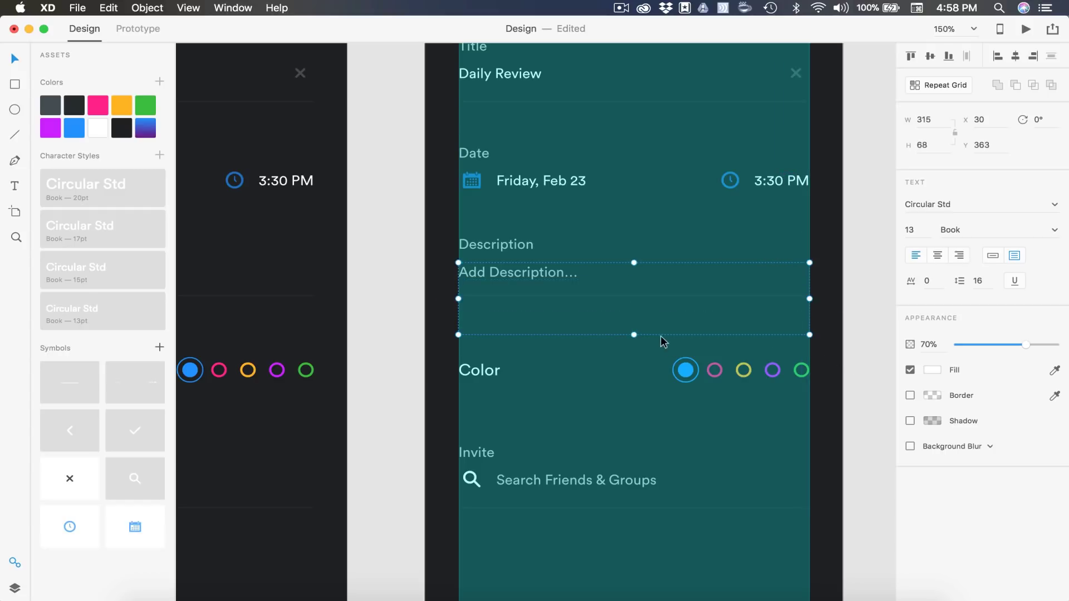
{"action": "left_click", "coordinate": [837, 355]}
Shift the Color and Invite sections further down and hide the layout grid
{"action": "scroll", "coordinate": [837, 356], "scroll_direction": "down", "scroll_amount": 5}
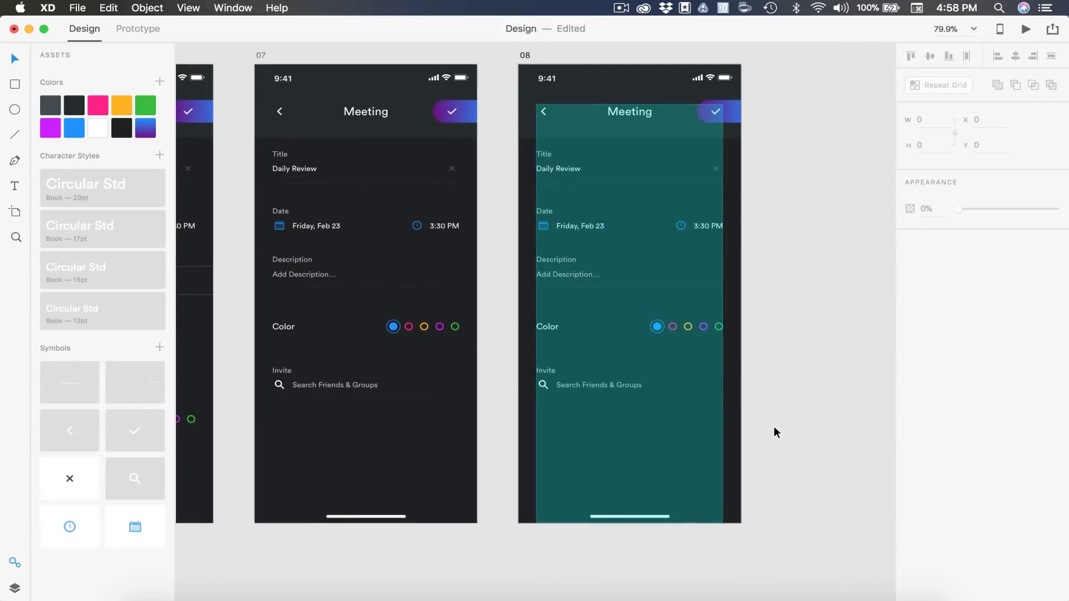
{"action": "left_click_drag", "start_coordinate": [785, 446], "coordinate": [508, 282]}
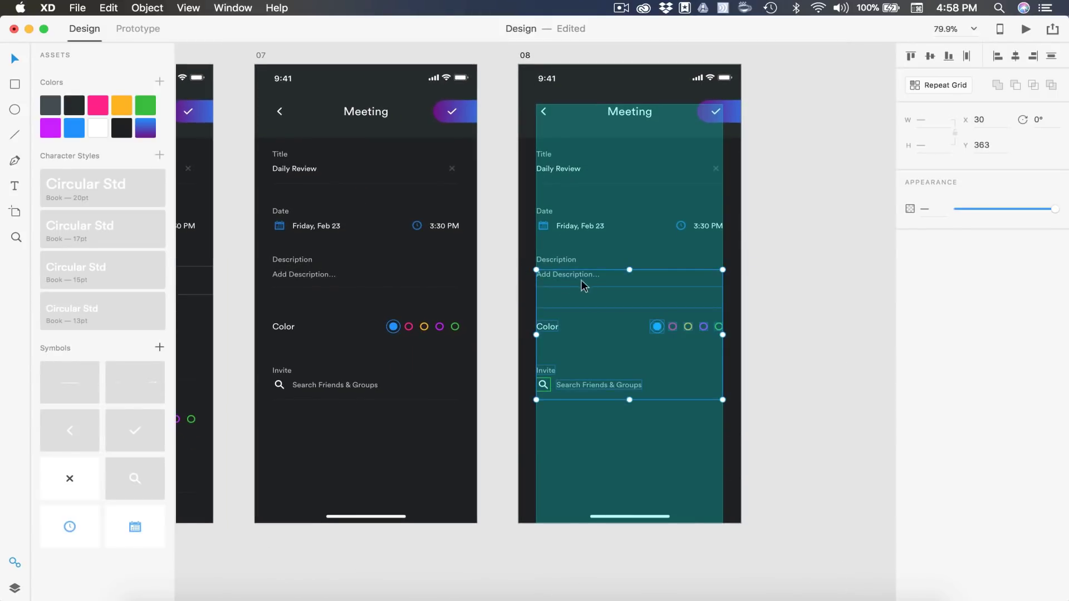
{"action": "left_click", "coordinate": [574, 279], "text": "shift"}
{"action": "key", "text": "shift+Down"}
{"action": "key", "text": "shift+Down"}
{"action": "key", "text": "shift+Down"}
{"action": "key", "text": "shift+Down"}
{"action": "key", "text": "shift+Down"}
{"action": "key", "text": "shift+Down"}
{"action": "key", "text": "shift+Down"}
{"action": "key", "text": "shift+Down"}
{"action": "key", "text": "shift+Down"}
{"action": "key", "text": "shift+Down"}
{"action": "key", "text": "shift+Down"}
{"action": "key", "text": "shift+Down"}
{"action": "key", "text": "shift+Down"}
{"action": "key", "text": "shift+Down"}
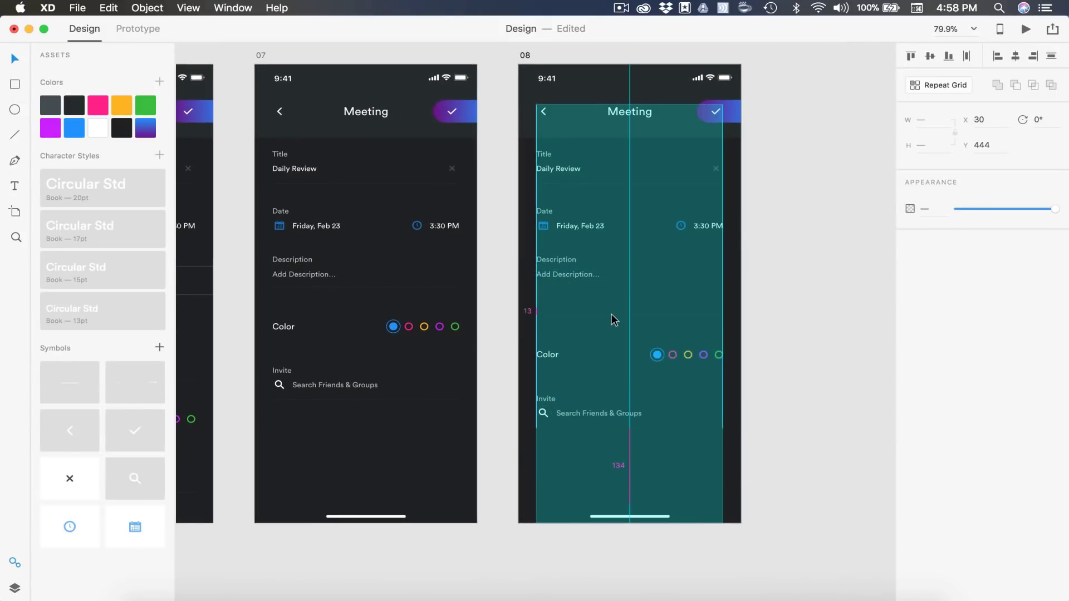
{"action": "left_click", "coordinate": [658, 346]}
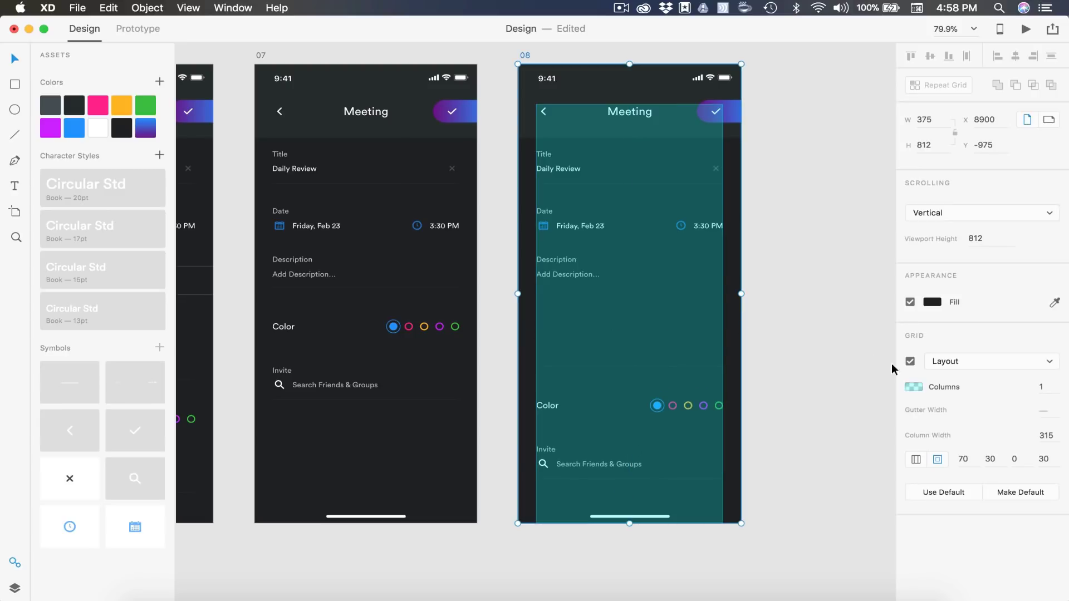
{"action": "left_click", "coordinate": [905, 361]}
Paste the meeting description paragraph into the Add Description placeholder
{"action": "left_click", "coordinate": [604, 287]}
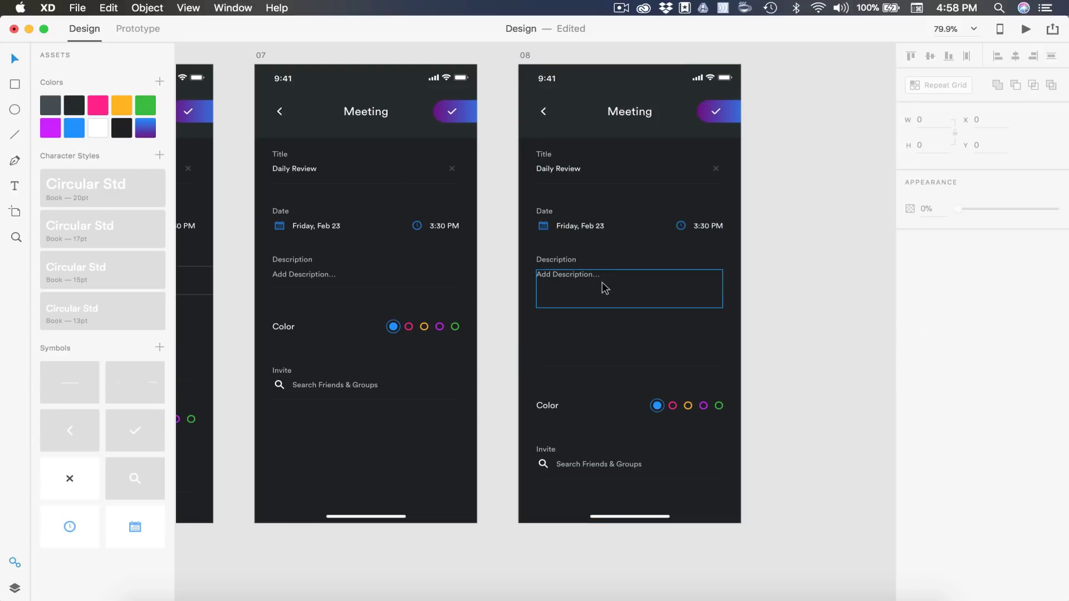
{"action": "double_click", "coordinate": [566, 286]}
{"action": "type", "text": "Today I want to go over the designs for Google that we worked on yesterday. Hopefully we can get a game plan for the rest of the week."}
{"action": "key", "text": "Escape"}
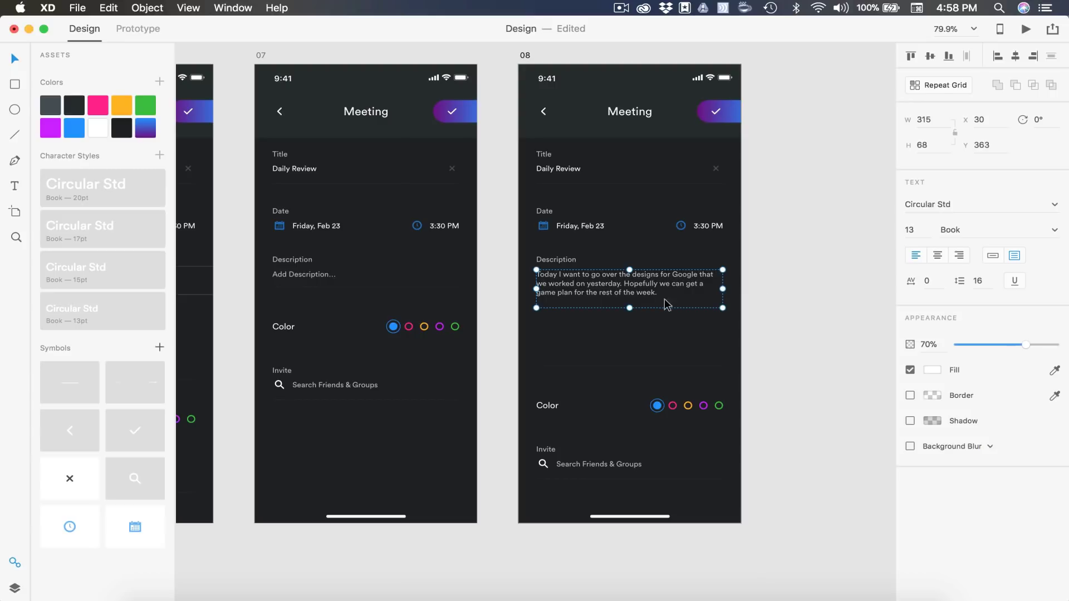
Shorten the description text box and adjust its opacity
{"action": "scroll", "coordinate": [639, 305], "scroll_direction": "up", "scroll_amount": 5}
{"action": "left_click_drag", "start_coordinate": [617, 316], "coordinate": [616, 288]}
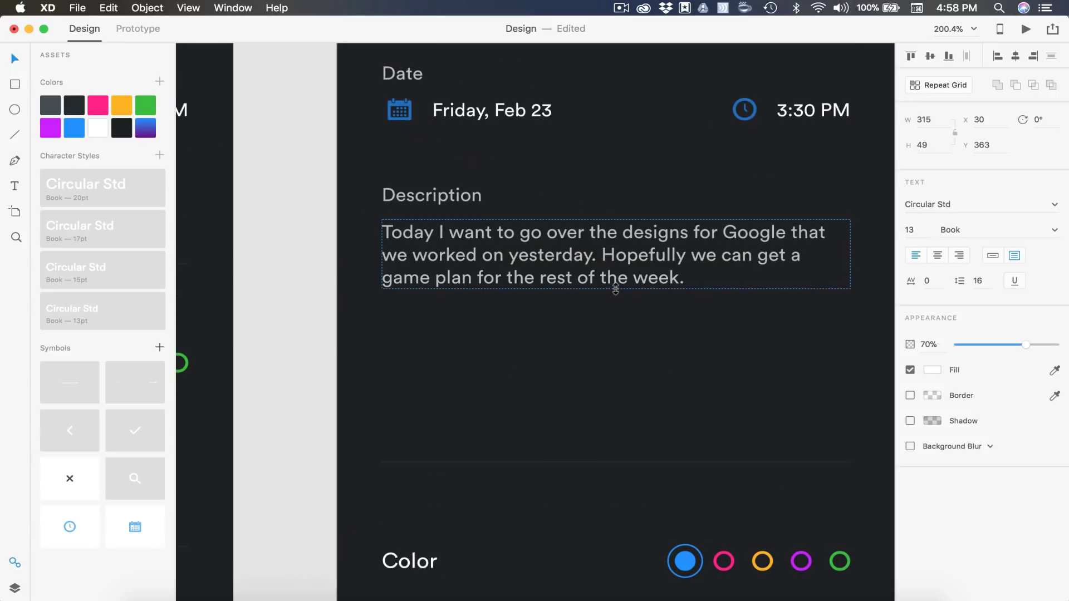
{"action": "left_click", "coordinate": [925, 344]}
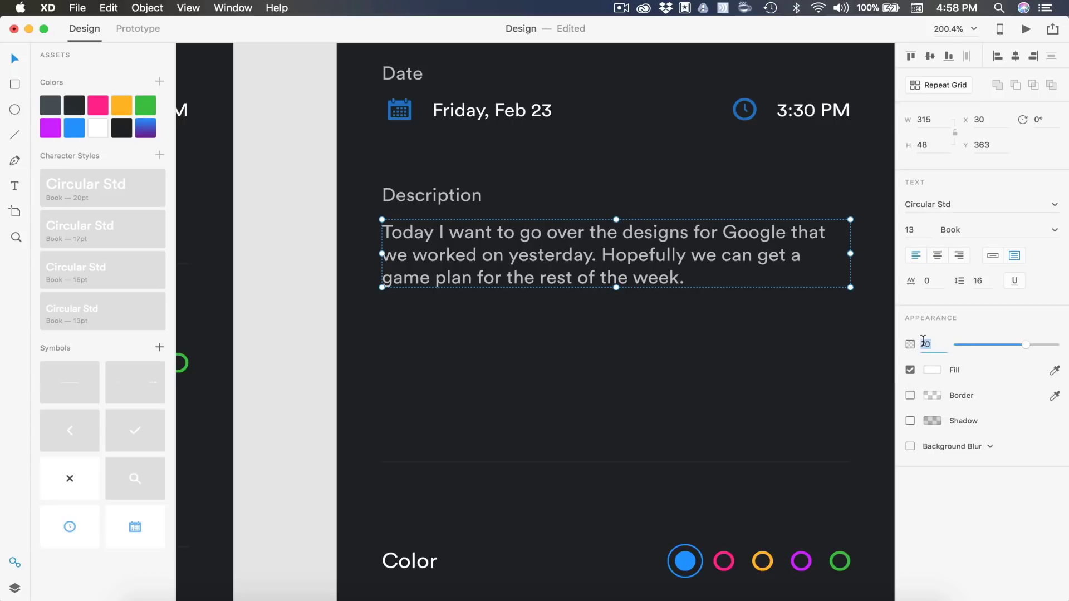
{"action": "key", "text": "Return"}
Move the Color and Invite sections up closer to the description
{"action": "scroll", "coordinate": [630, 397], "scroll_direction": "down", "scroll_amount": 3}
{"action": "left_click", "coordinate": [615, 377]}
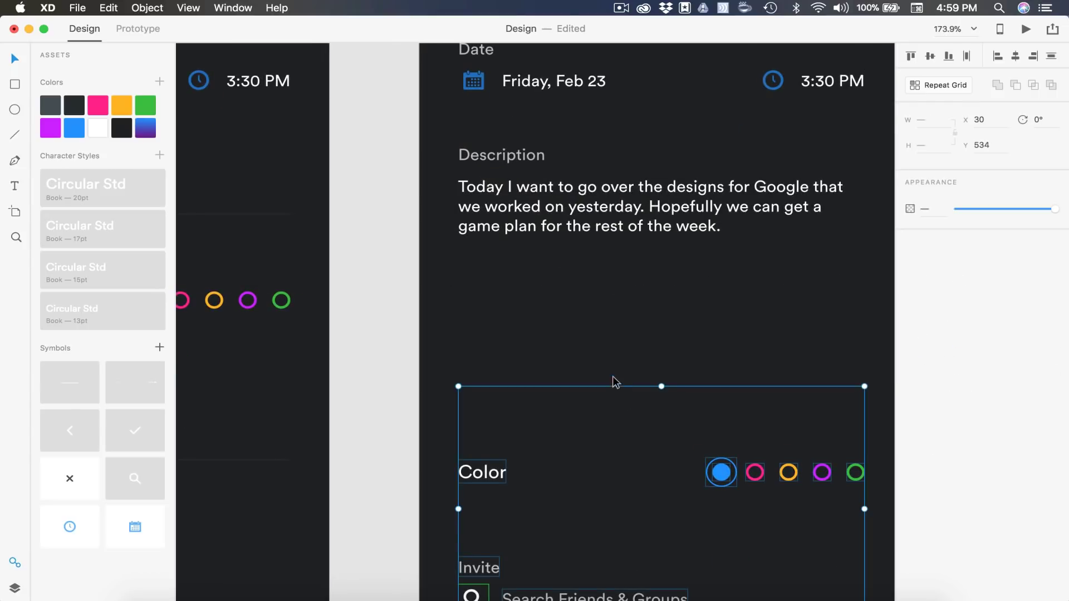
{"action": "left_click_drag", "start_coordinate": [616, 377], "coordinate": [612, 255]}
{"action": "scroll", "coordinate": [615, 260], "scroll_direction": "down", "scroll_amount": 5}
{"action": "left_click", "coordinate": [572, 90]}
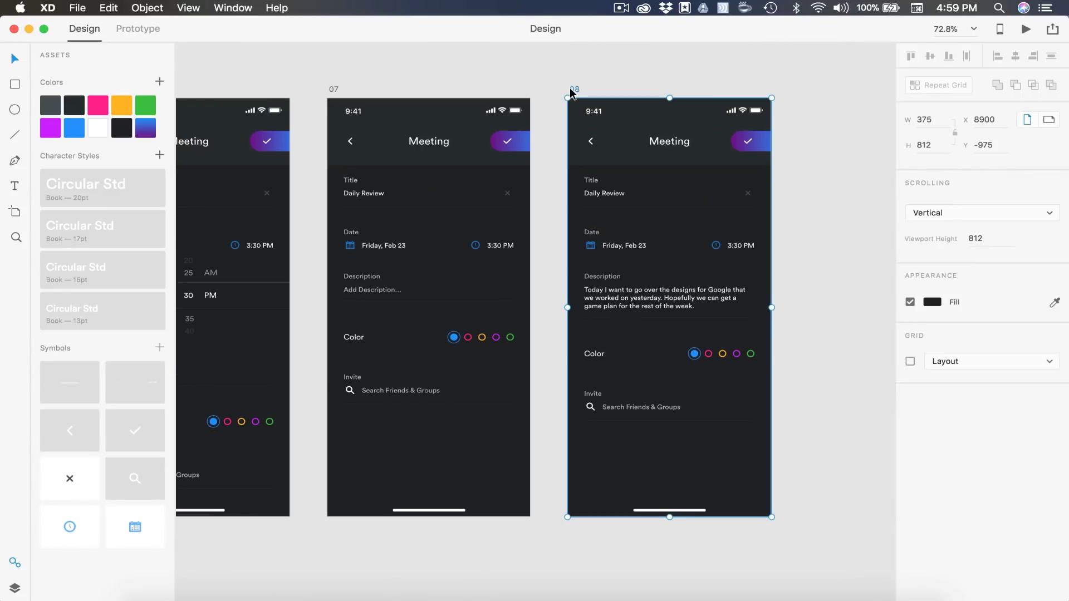
{"action": "scroll", "coordinate": [576, 93], "scroll_direction": "right", "scroll_amount": 3}
Rename the duplicated artboard to 09
{"action": "double_click", "coordinate": [437, 101]}
{"action": "type", "text": "09"}
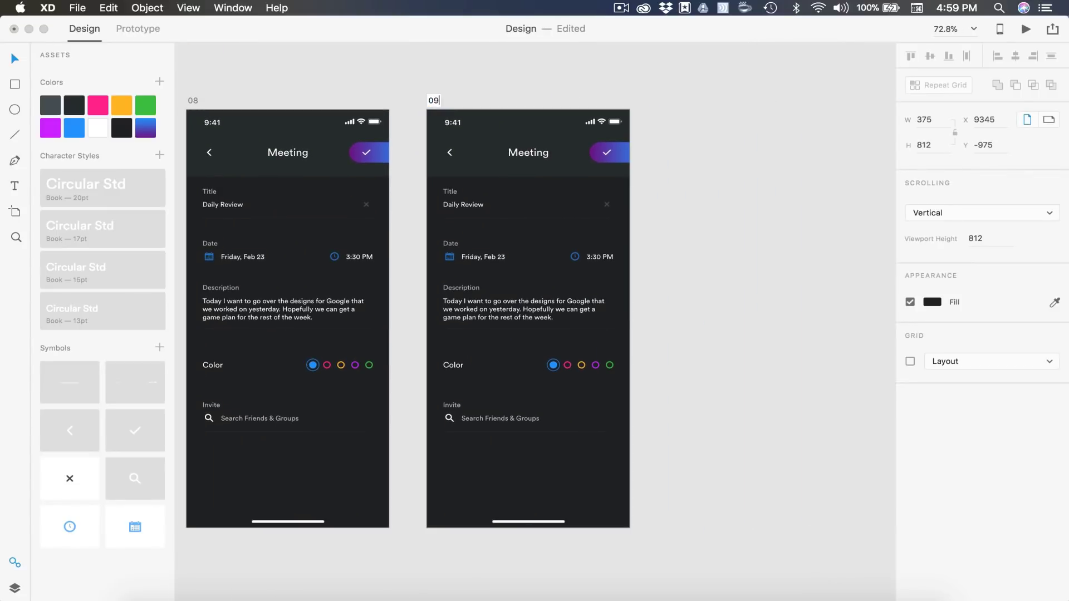
{"action": "key", "text": "Return"}
{"action": "scroll", "coordinate": [736, 269], "scroll_direction": "left", "scroll_amount": 1}
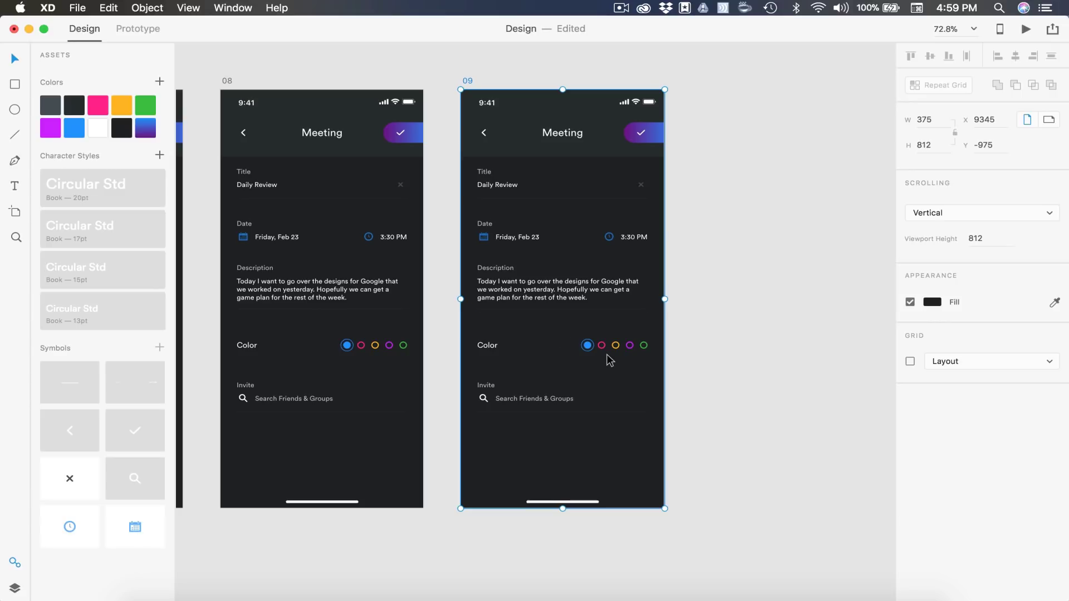
{"action": "scroll", "coordinate": [608, 358], "scroll_direction": "up", "scroll_amount": 6}
Move the selection ring onto pink with a solid pink fill, leaving blue an outline ring
{"action": "left_click_drag", "start_coordinate": [552, 347], "coordinate": [595, 348]}
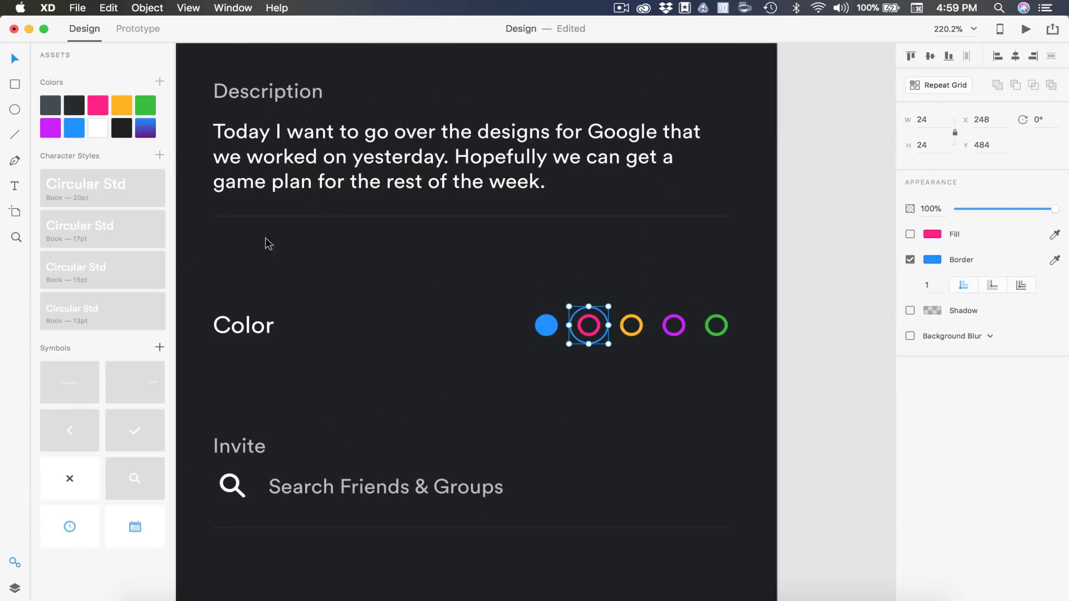
{"action": "right_click", "coordinate": [102, 106]}
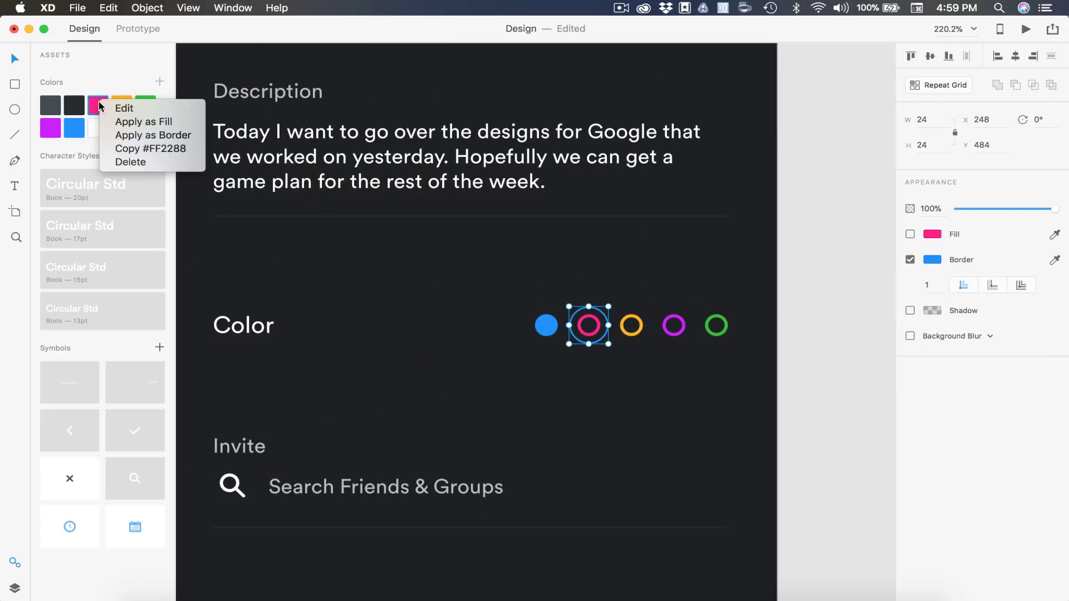
{"action": "left_click", "coordinate": [139, 136]}
{"action": "left_click", "coordinate": [596, 335]}
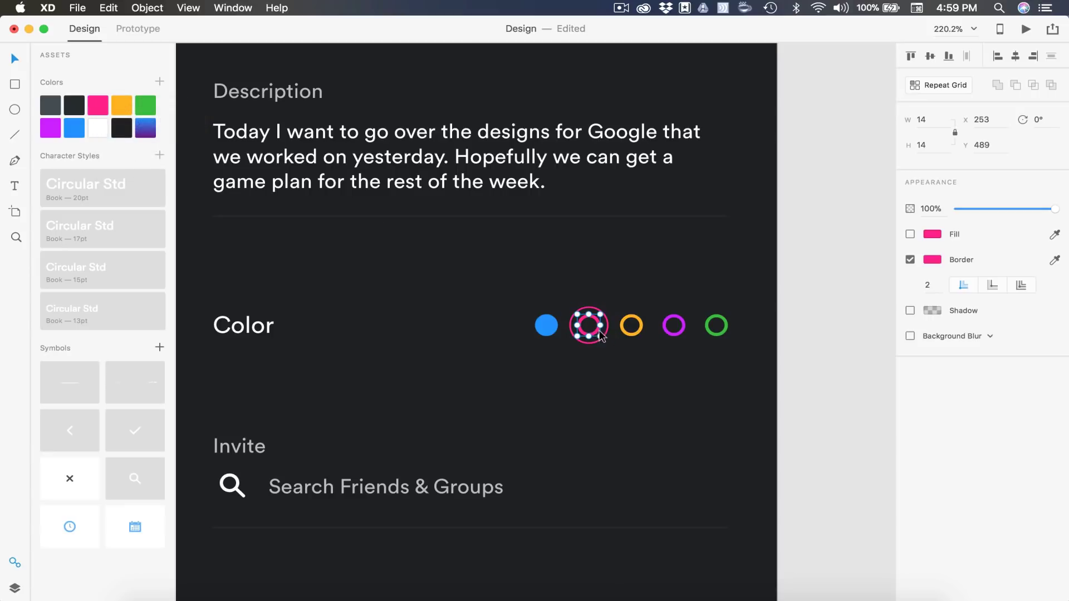
{"action": "left_click", "coordinate": [910, 234]}
{"action": "left_click", "coordinate": [546, 326]}
{"action": "left_click", "coordinate": [910, 234]}
{"action": "left_click", "coordinate": [830, 291]}
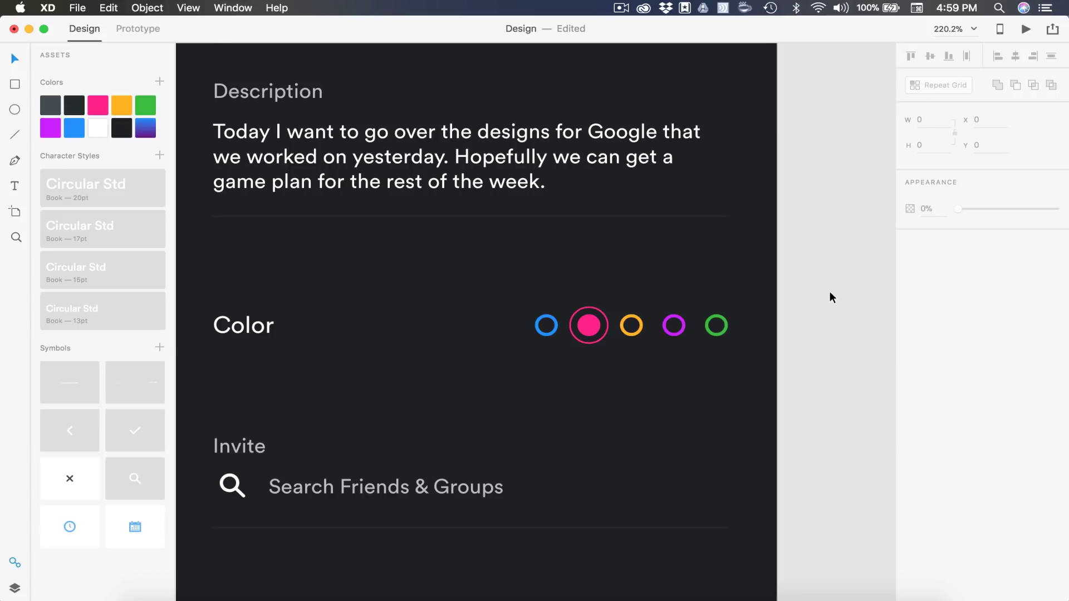
Duplicate artboard 09
{"action": "scroll", "coordinate": [830, 295], "scroll_direction": "down", "scroll_amount": 5}
{"action": "scroll", "coordinate": [831, 304], "scroll_direction": "down", "scroll_amount": 3}
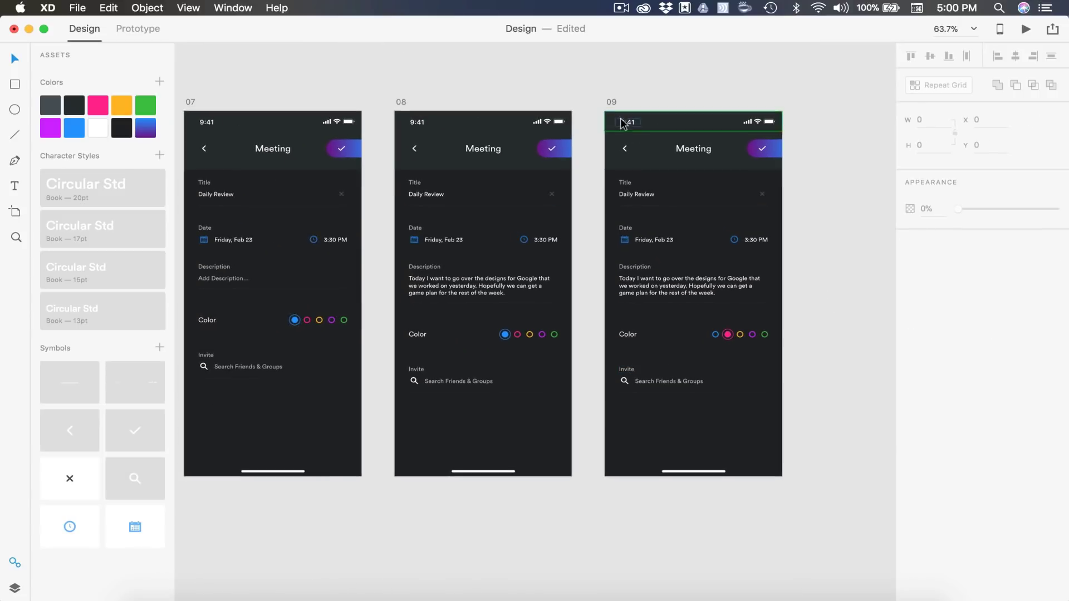
{"action": "left_click", "coordinate": [609, 102]}
{"action": "key", "text": "super+d"}
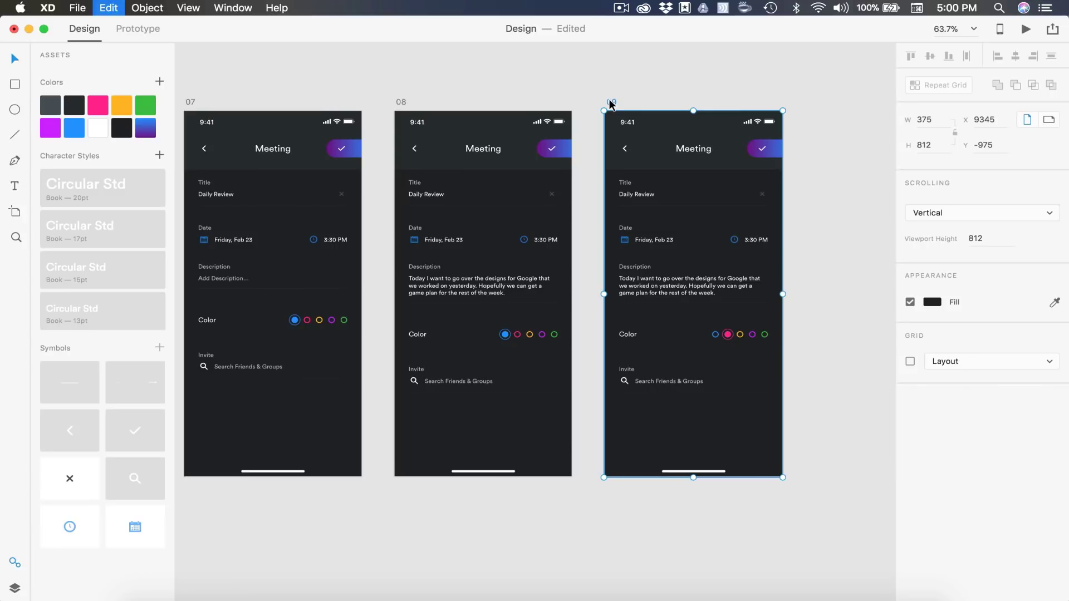
Rename the new artboard copy to 10
{"action": "double_click", "coordinate": [455, 131]}
{"action": "type", "text": "10"}
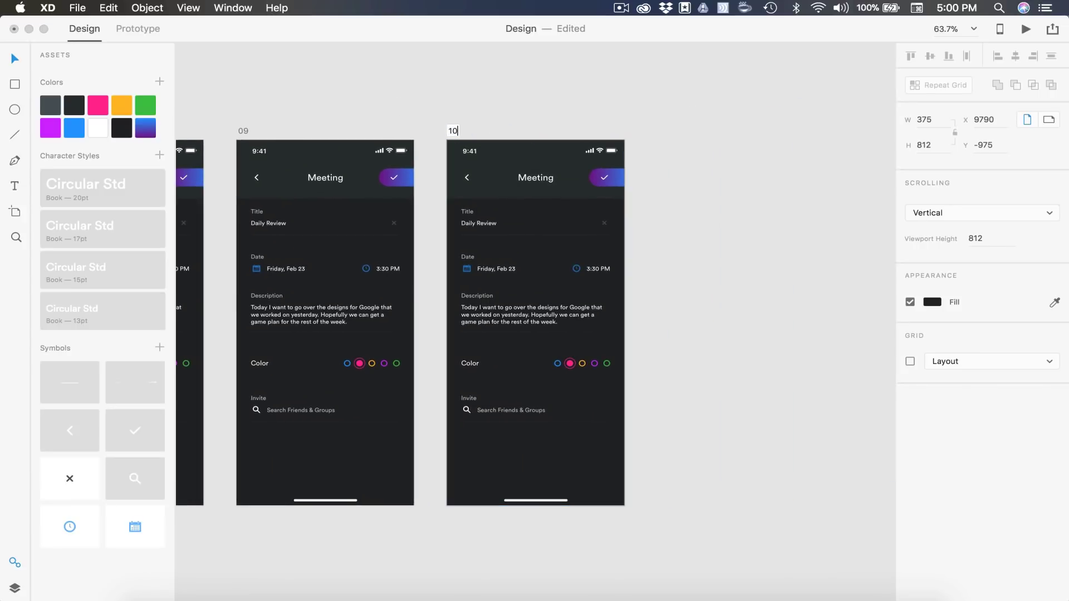
{"action": "key", "text": "Return"}
{"action": "scroll", "coordinate": [708, 354], "scroll_direction": "down", "scroll_amount": 1}
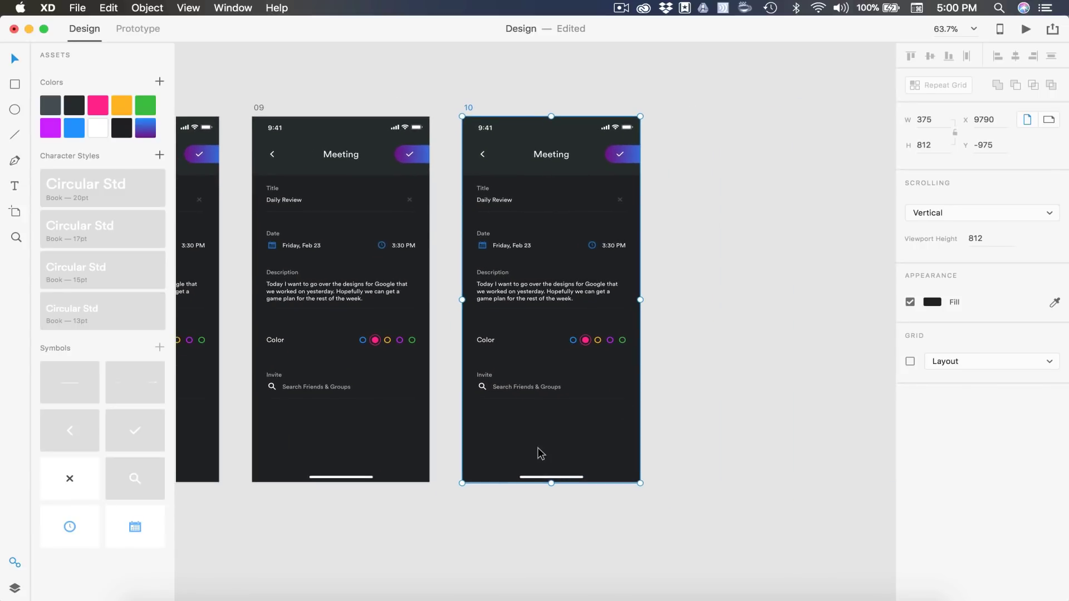
{"action": "scroll", "coordinate": [540, 451], "scroll_direction": "up", "scroll_amount": 5}
Replace the Search Friends & Groups text with 'Design Te' in the Invite field
{"action": "double_click", "coordinate": [513, 301]}
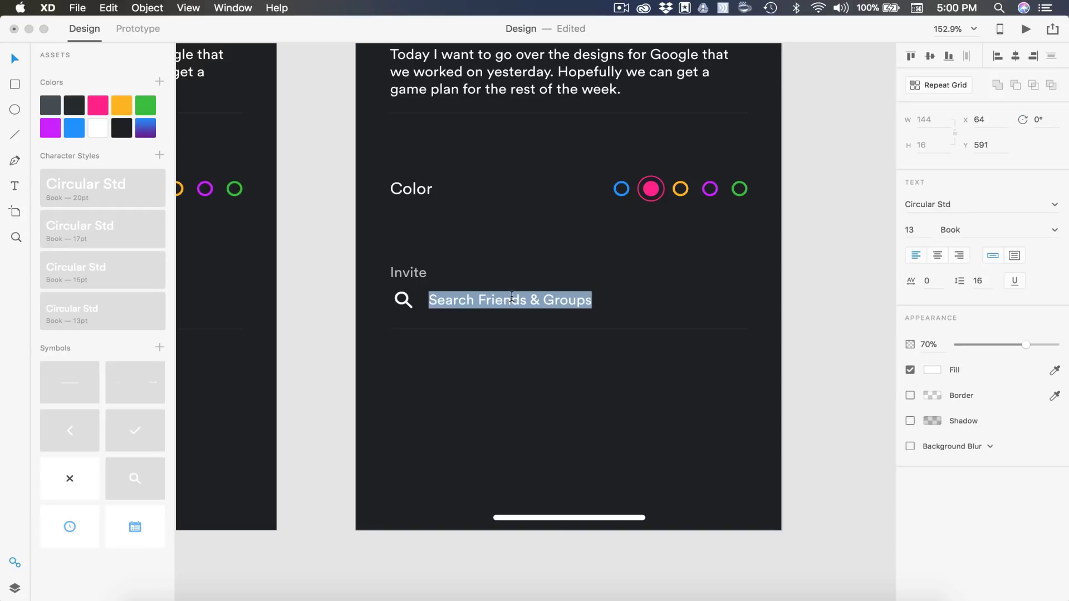
{"action": "type", "text": "Design Te"}
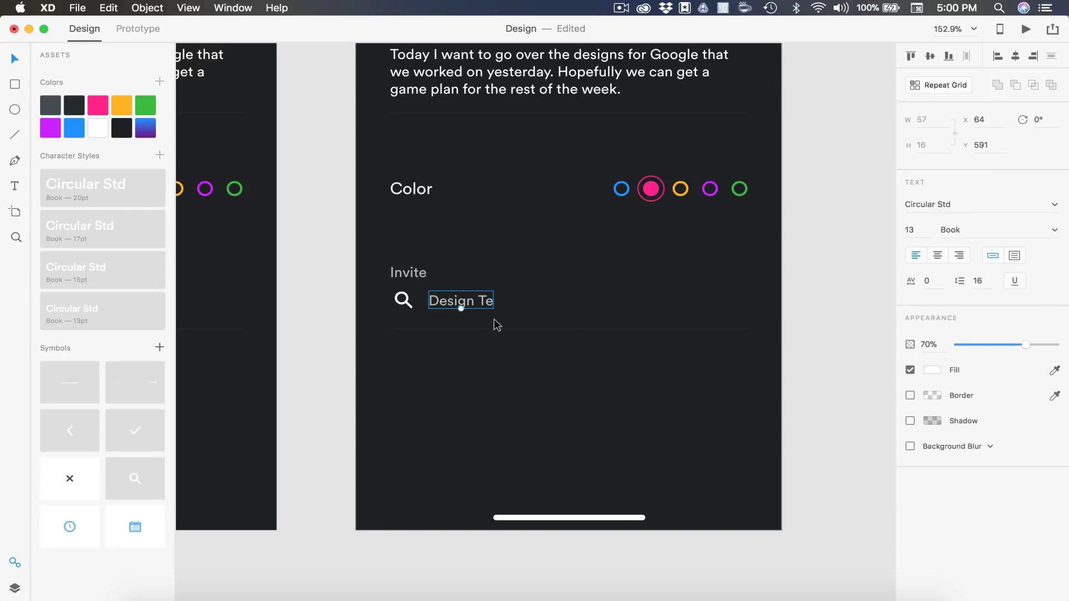
{"action": "scroll", "coordinate": [476, 316], "scroll_direction": "up", "scroll_amount": 3}
{"action": "key", "text": "Escape"}
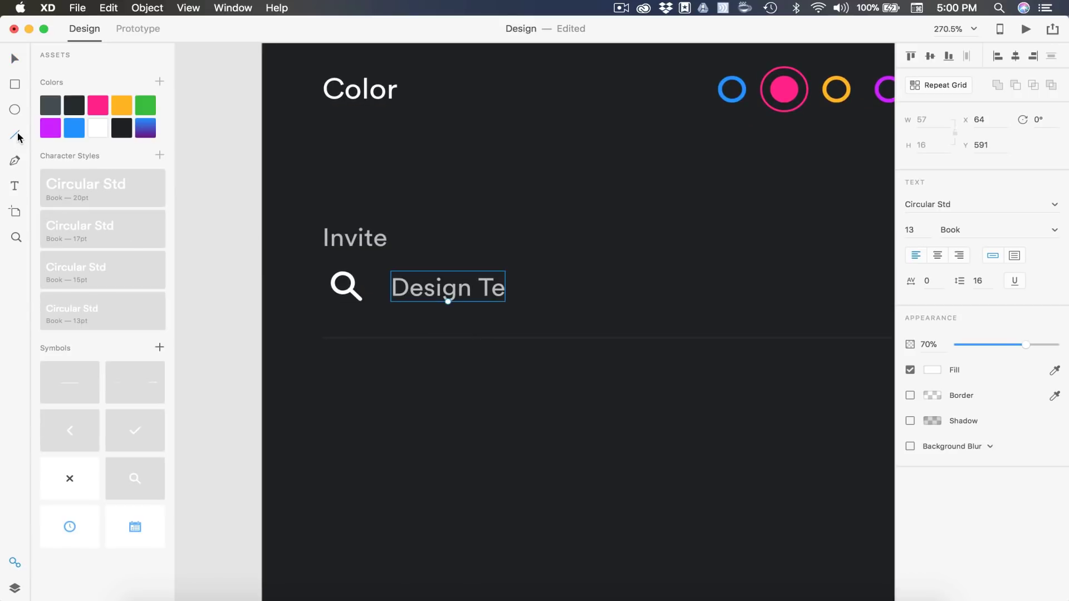
Draw a thin white vertical caret line after the invite text and nudge it into place
{"action": "left_click", "coordinate": [15, 134]}
{"action": "left_click_drag", "start_coordinate": [507, 273], "coordinate": [506, 300]}
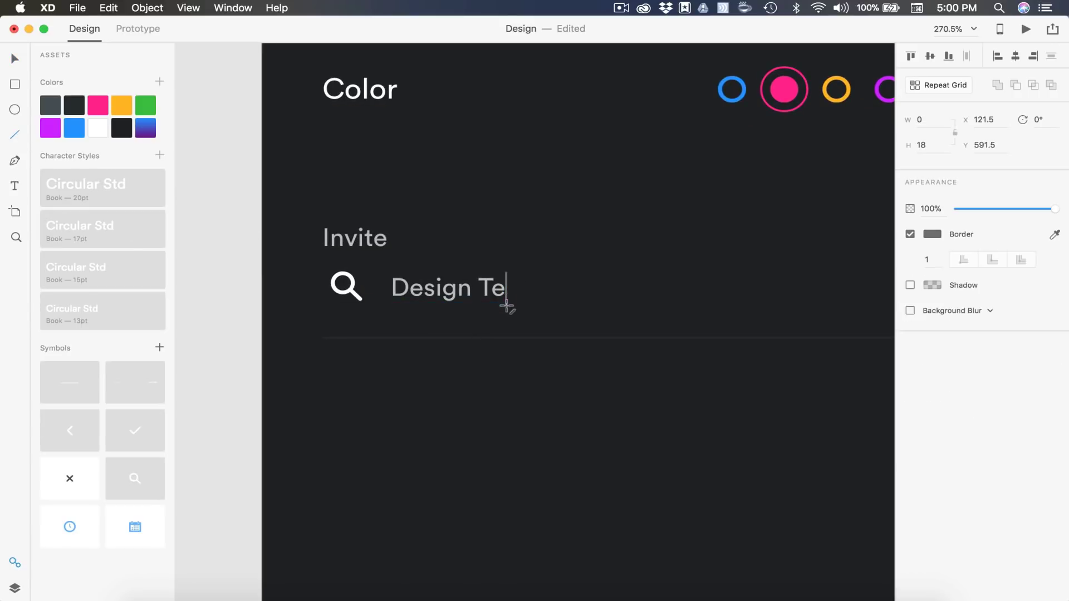
{"action": "left_click", "coordinate": [98, 128]}
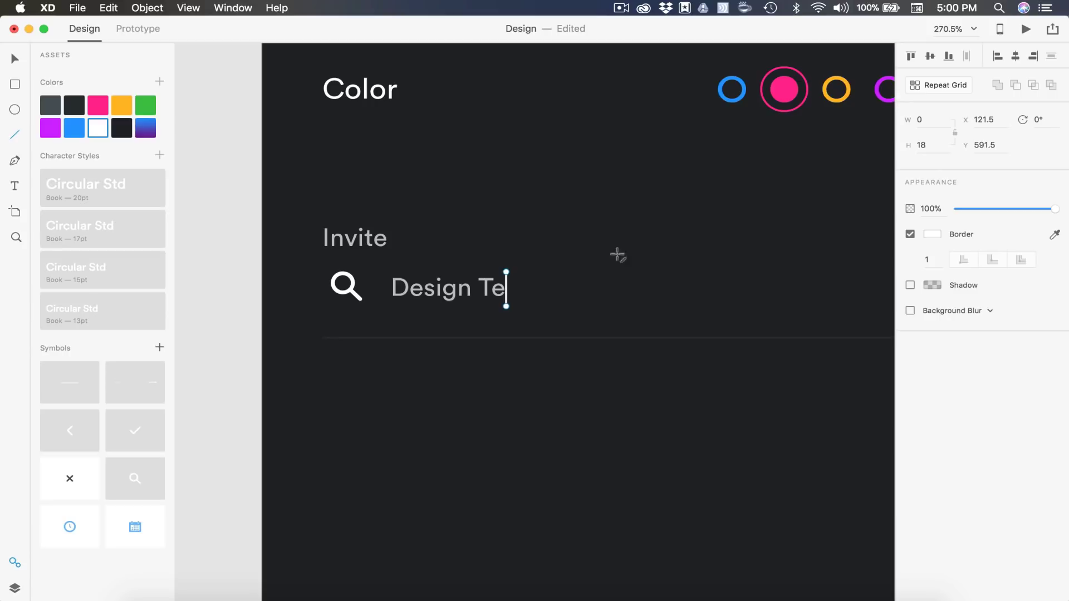
{"action": "scroll", "coordinate": [617, 254], "scroll_direction": "up", "scroll_amount": 3}
{"action": "key", "text": "v"}
{"action": "left_click_drag", "start_coordinate": [559, 287], "coordinate": [556, 283]}
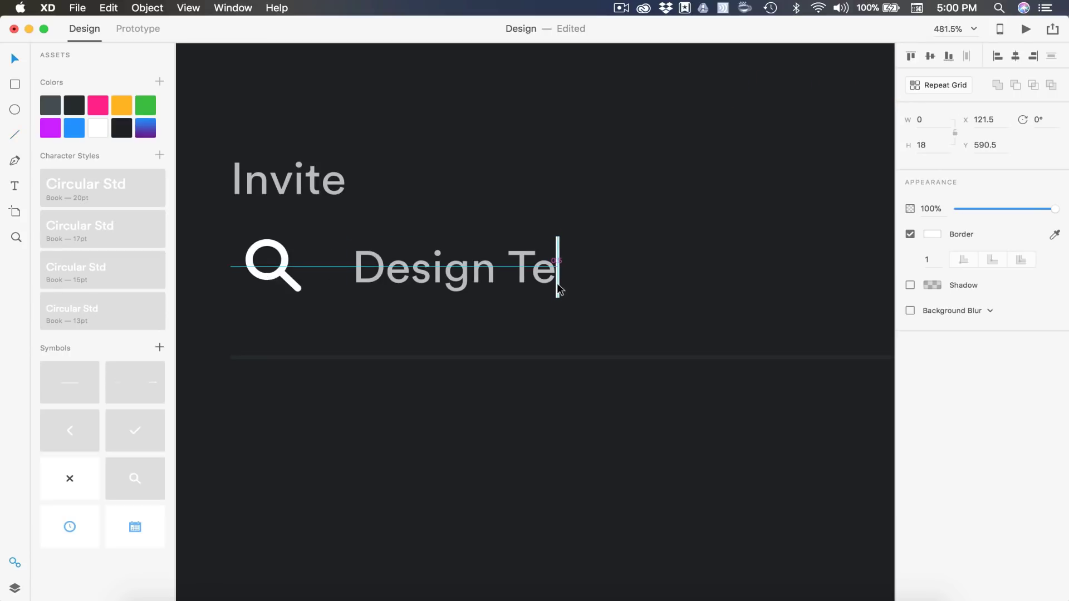
{"action": "key", "text": "Right"}
Set the 'Design Te' invite text opacity to 100%
{"action": "left_click", "coordinate": [537, 285]}
{"action": "left_click_drag", "start_coordinate": [1028, 351], "coordinate": [1064, 350]}
{"action": "left_click", "coordinate": [681, 339]}
{"action": "scroll", "coordinate": [680, 339], "scroll_direction": "down", "scroll_amount": 3}
{"action": "scroll", "coordinate": [681, 339], "scroll_direction": "down", "scroll_amount": 3}
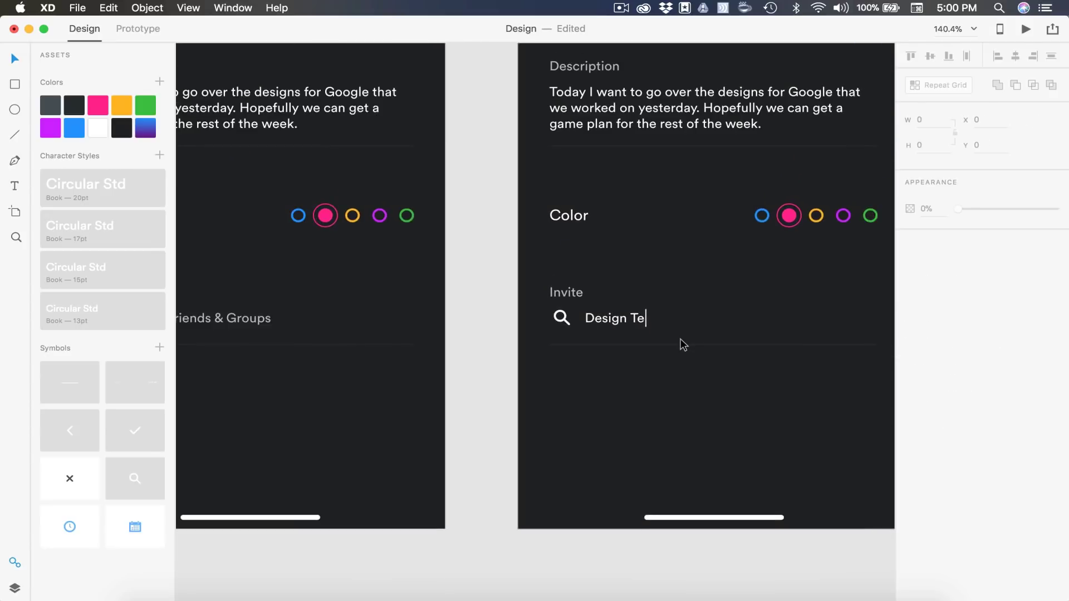
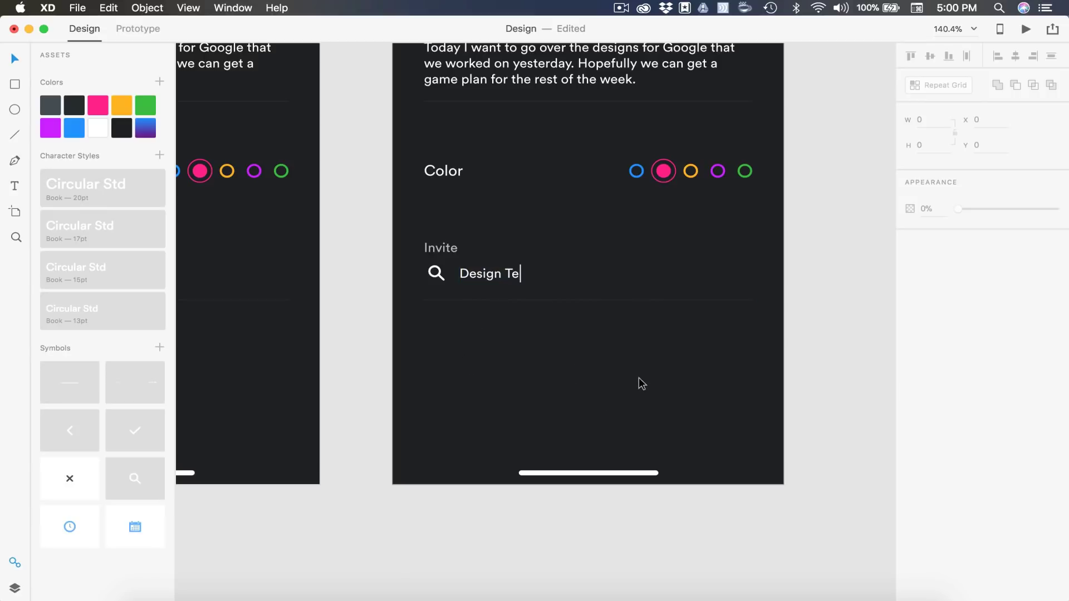
Copy the Design Team invite pill from the upper artboard and paste it beneath artboard 10's Invite field
{"action": "scroll", "coordinate": [639, 378], "scroll_direction": "down", "scroll_amount": 3}
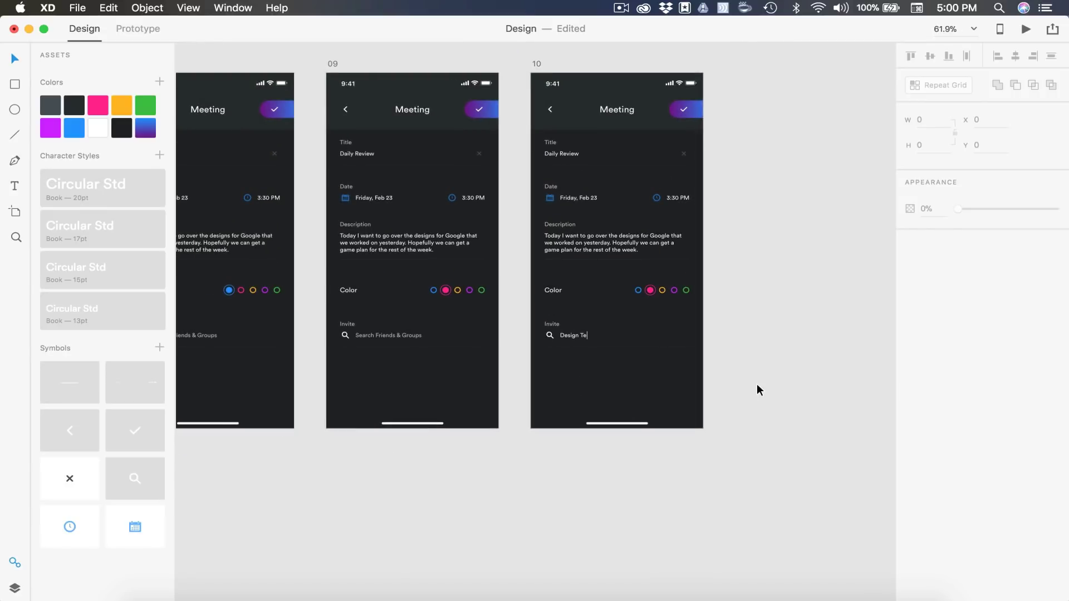
{"action": "scroll", "coordinate": [757, 383], "scroll_direction": "down", "scroll_amount": 3}
{"action": "scroll", "coordinate": [757, 383], "scroll_direction": "up", "scroll_amount": 3}
{"action": "scroll", "coordinate": [583, 388], "scroll_direction": "left", "scroll_amount": 5}
{"action": "scroll", "coordinate": [583, 384], "scroll_direction": "up", "scroll_amount": 5}
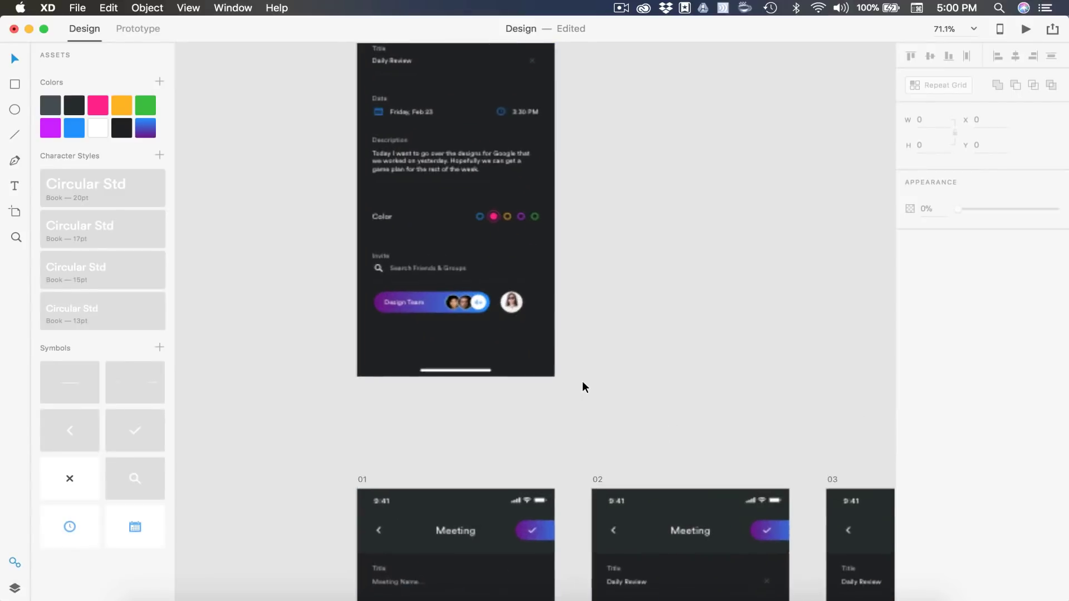
{"action": "scroll", "coordinate": [585, 384], "scroll_direction": "up", "scroll_amount": 3}
{"action": "scroll", "coordinate": [622, 427], "scroll_direction": "up", "scroll_amount": 4}
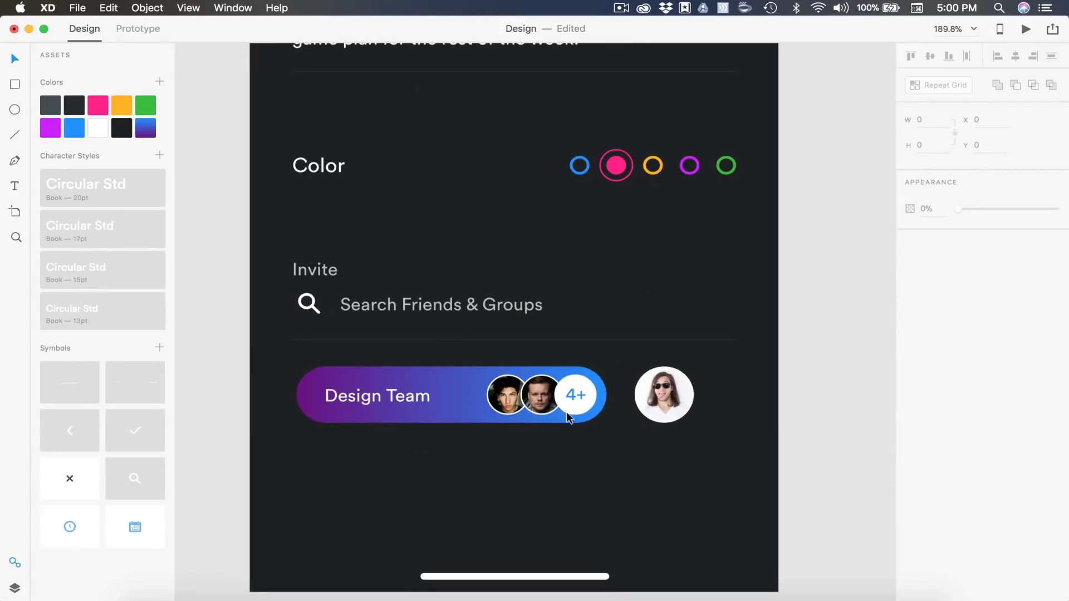
{"action": "left_click", "coordinate": [350, 380]}
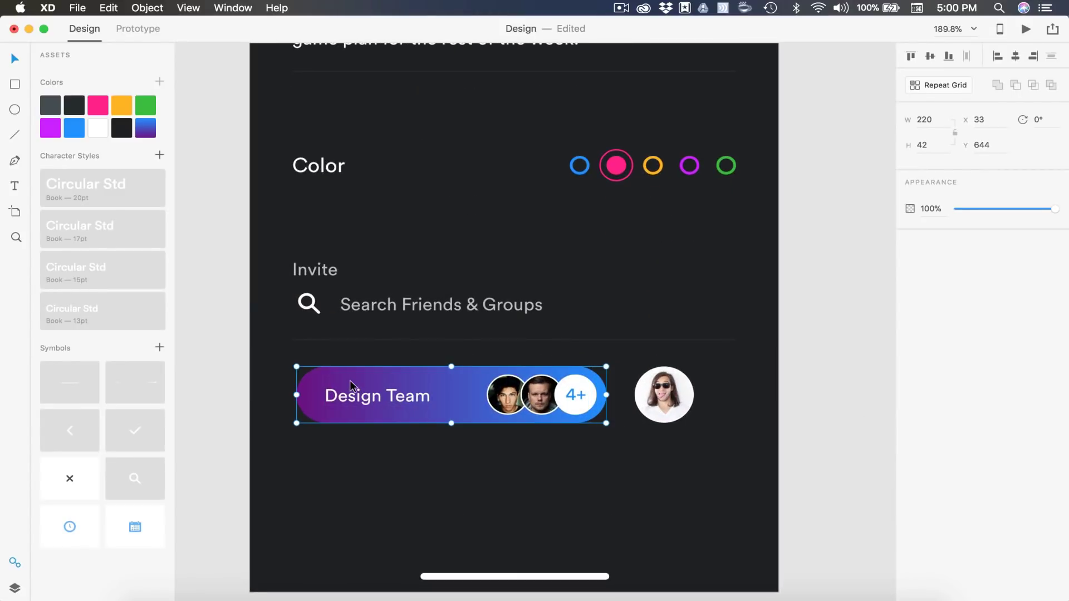
{"action": "scroll", "coordinate": [350, 380], "scroll_direction": "down", "scroll_amount": 3}
{"action": "scroll", "coordinate": [350, 380], "scroll_direction": "down", "scroll_amount": 5}
{"action": "scroll", "coordinate": [412, 307], "scroll_direction": "down", "scroll_amount": 3}
{"action": "scroll", "coordinate": [412, 306], "scroll_direction": "right", "scroll_amount": 4}
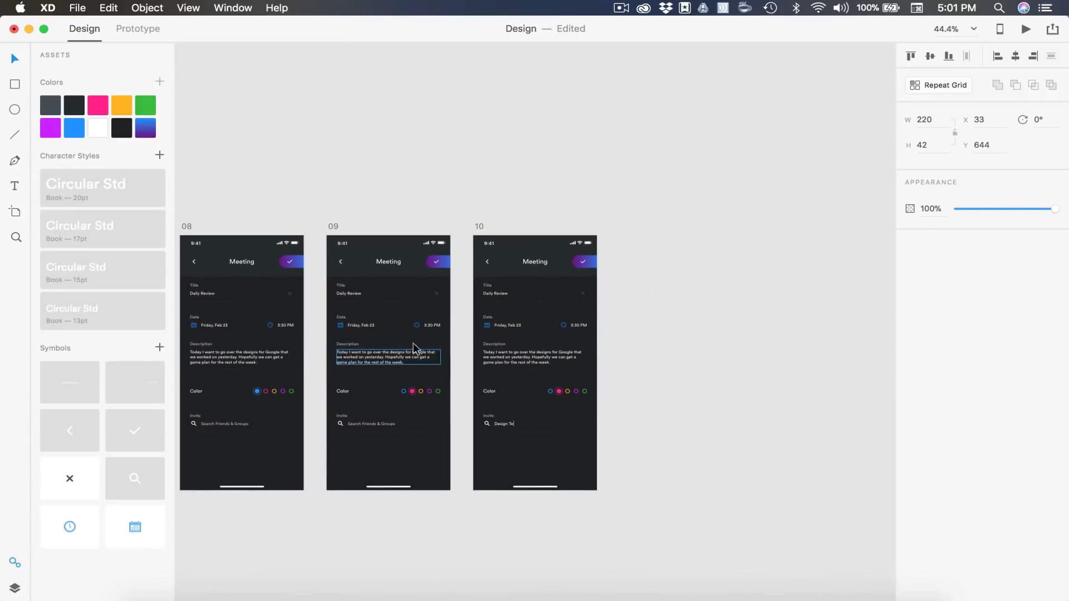
{"action": "left_click", "coordinate": [479, 227]}
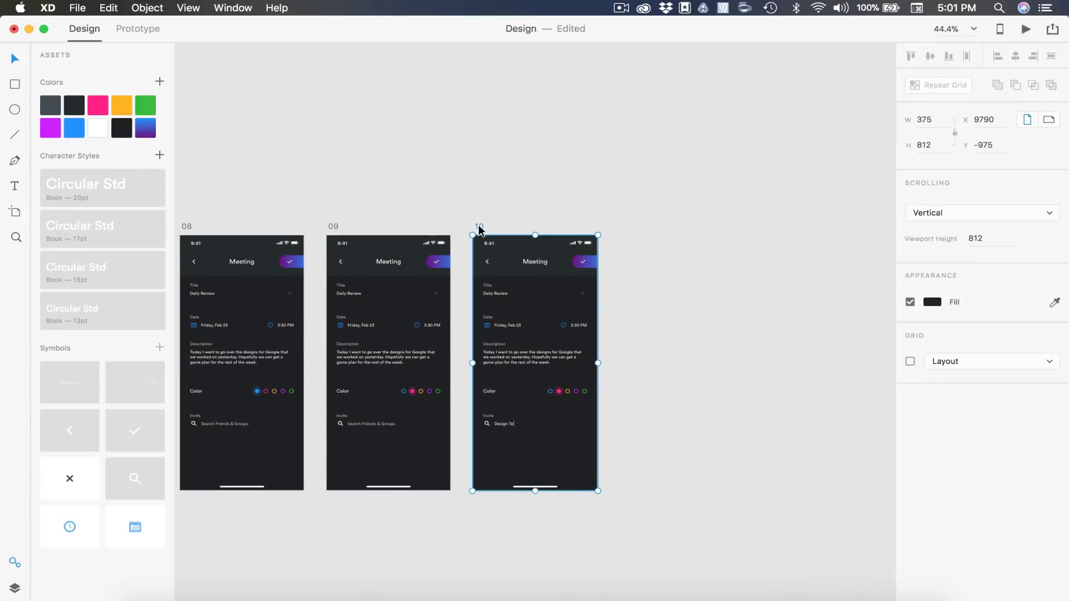
{"action": "key", "text": "super+z"}
{"action": "scroll", "coordinate": [468, 412], "scroll_direction": "up", "scroll_amount": 5}
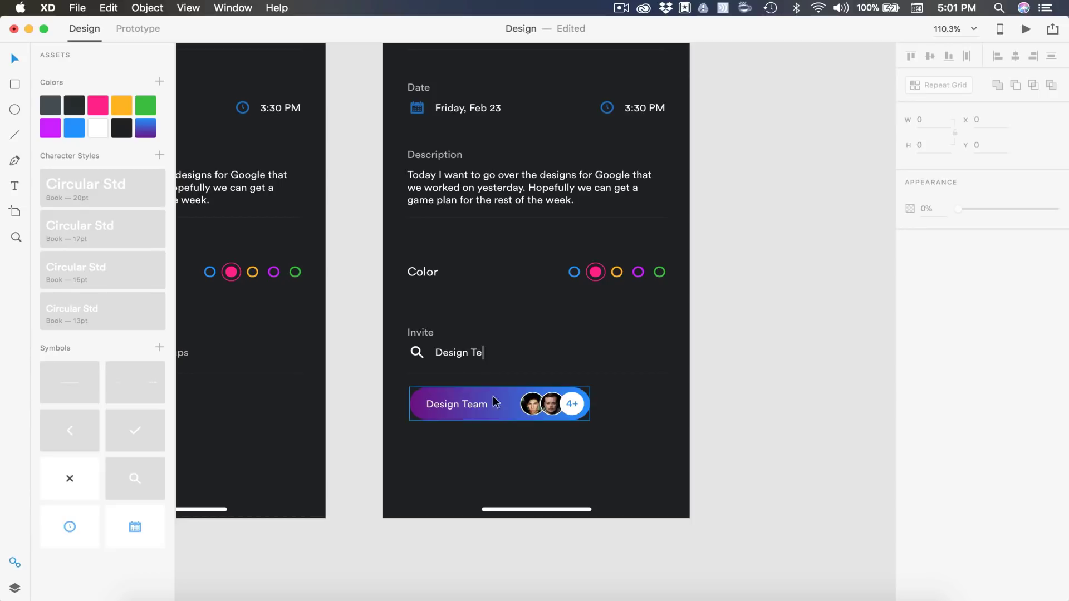
{"action": "scroll", "coordinate": [733, 391], "scroll_direction": "down", "scroll_amount": 3}
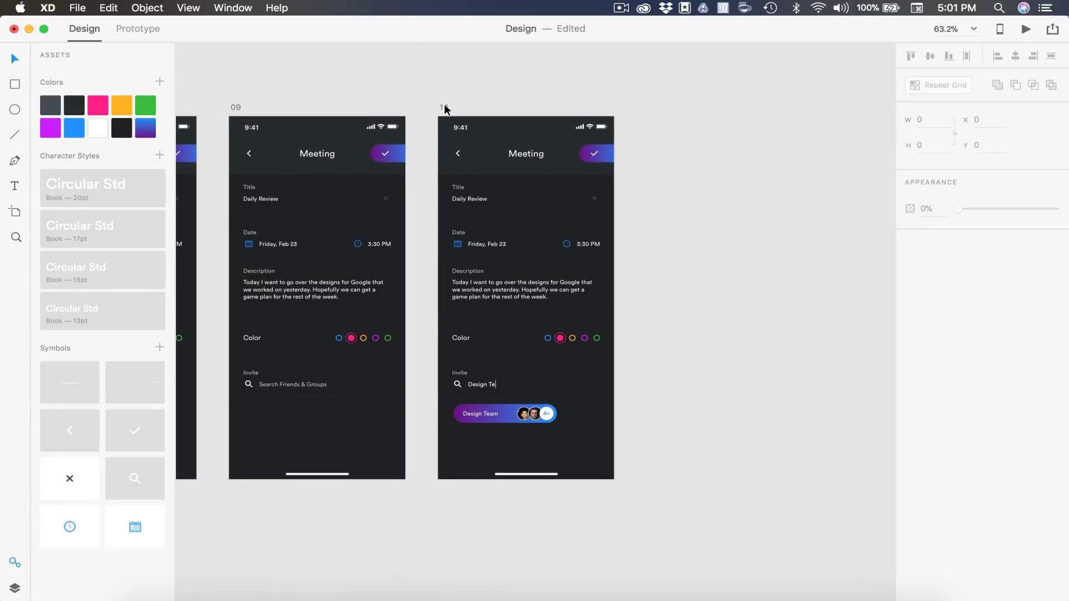
Duplicate artboard 10 and name the copy 11
{"action": "left_click", "coordinate": [445, 108]}
{"action": "key", "text": "super+d"}
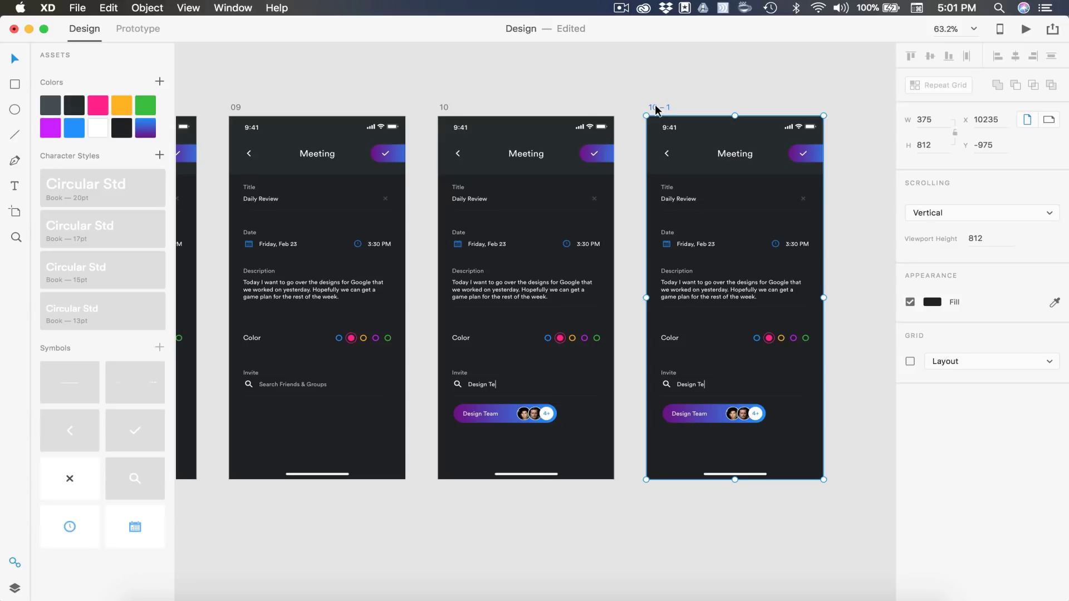
{"action": "double_click", "coordinate": [656, 108]}
{"action": "type", "text": "11"}
{"action": "key", "text": "Return"}
Replace artboard 11's Invite text with 'Search Friends & Groups' at 70% opacity and remove the caret line
{"action": "scroll", "coordinate": [636, 399], "scroll_direction": "down", "scroll_amount": 3}
{"action": "scroll", "coordinate": [636, 399], "scroll_direction": "right", "scroll_amount": 4}
{"action": "left_click", "coordinate": [391, 346]}
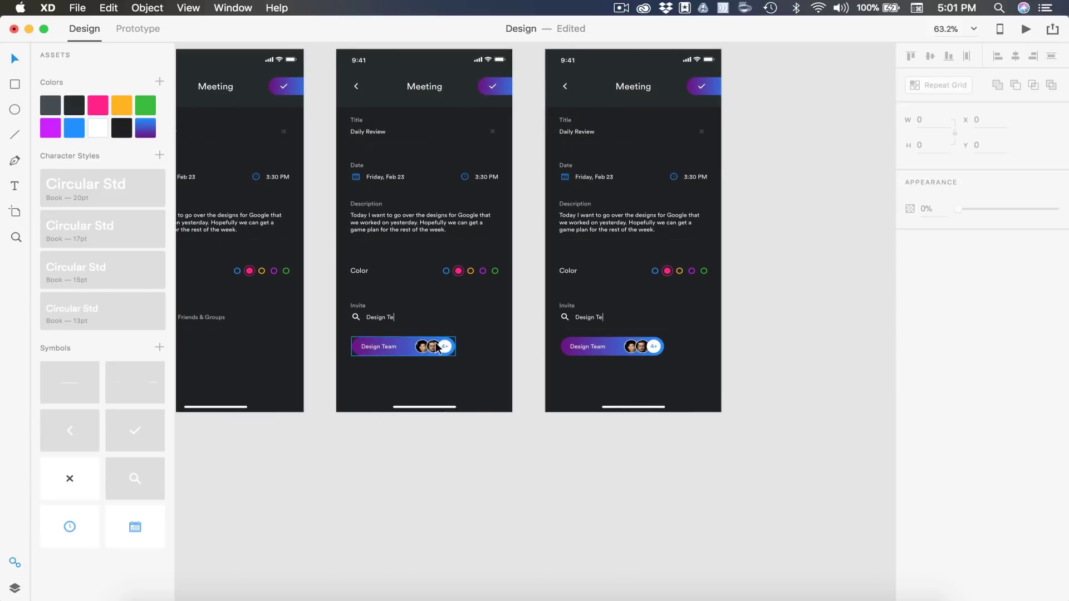
{"action": "scroll", "coordinate": [663, 382], "scroll_direction": "up", "scroll_amount": 5}
{"action": "double_click", "coordinate": [491, 245]}
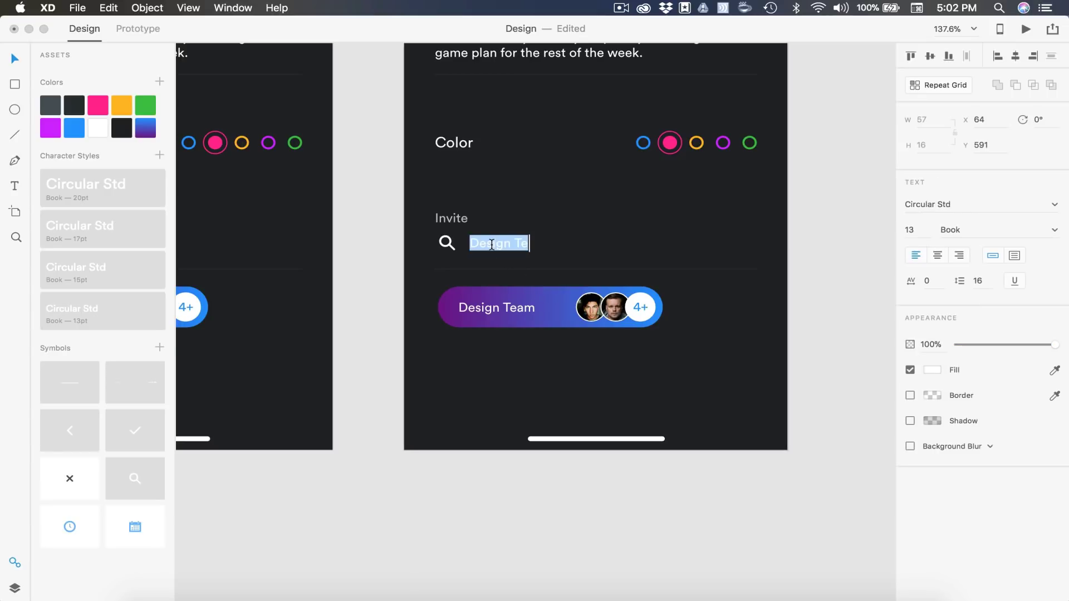
{"action": "type", "text": "Search Friends & Groups"}
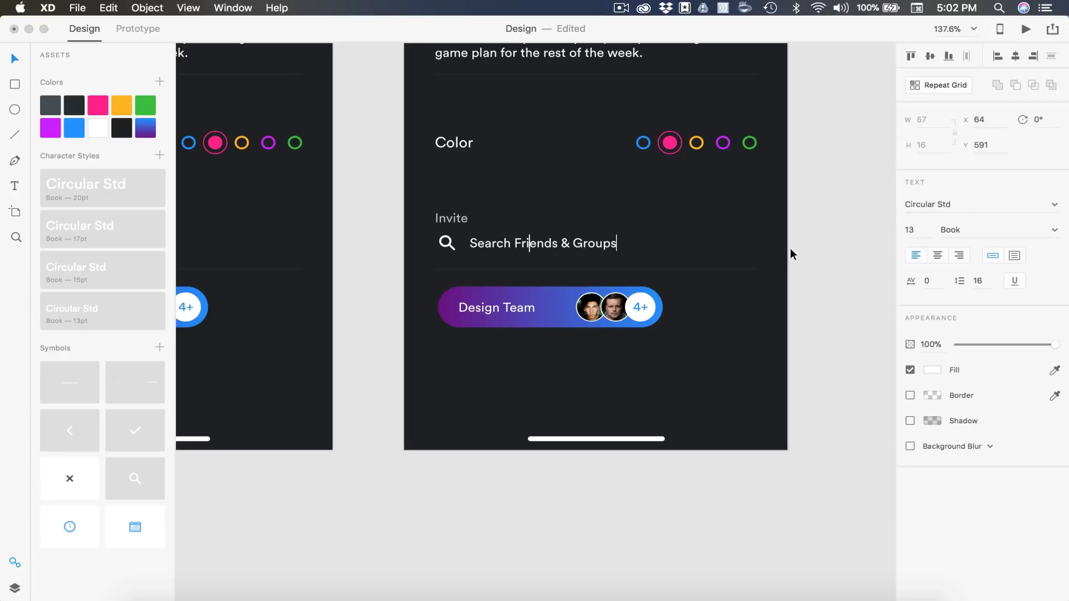
{"action": "left_click", "coordinate": [933, 345]}
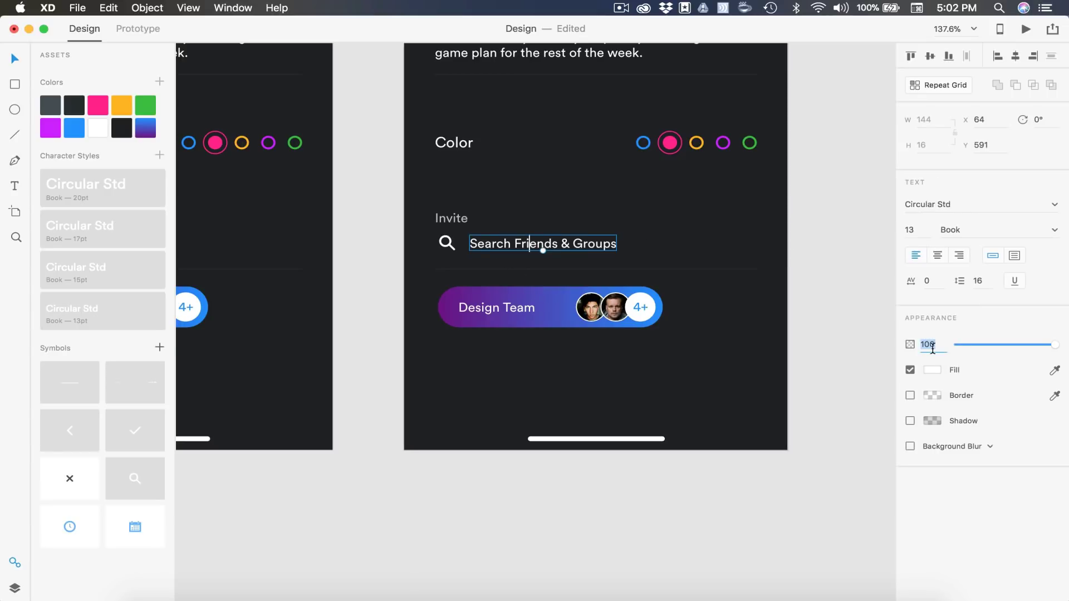
{"action": "key", "text": "Return"}
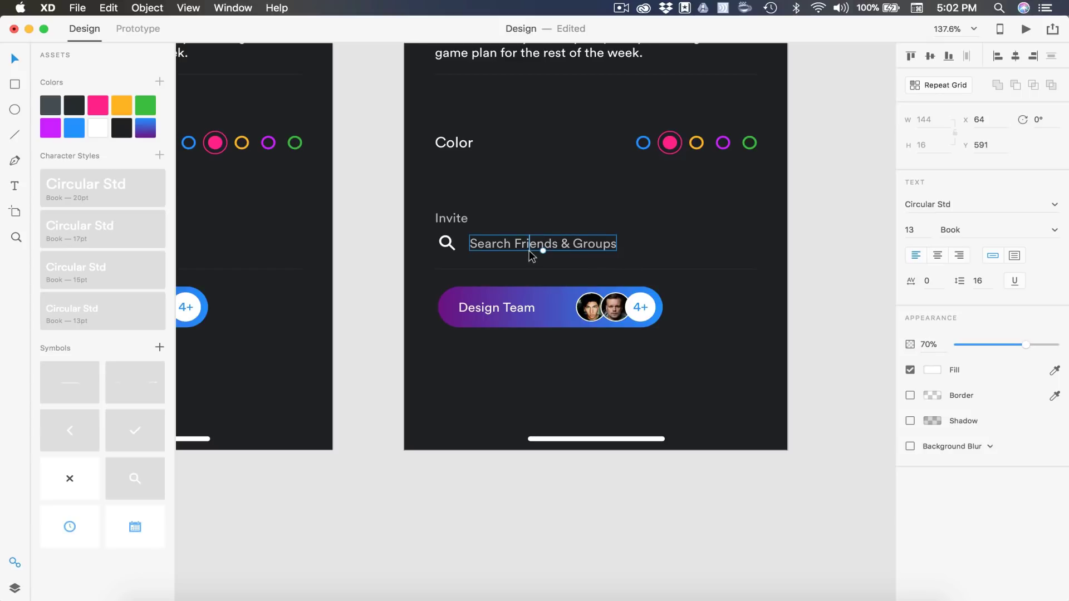
{"action": "left_click", "coordinate": [530, 249]}
{"action": "key", "text": "Delete"}
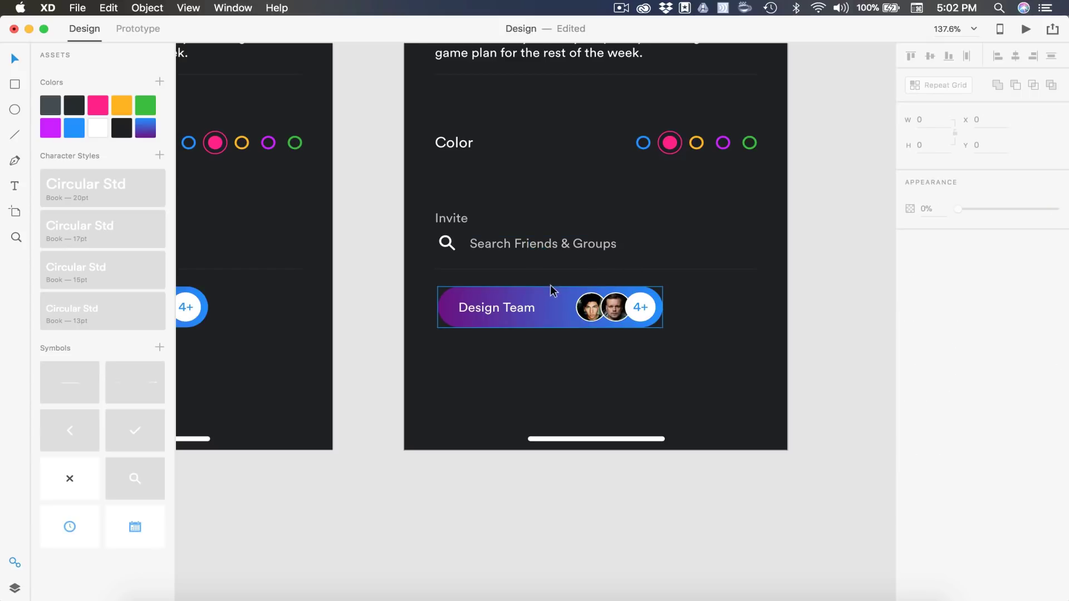
Duplicate artboard 11 and name the new copy 12
{"action": "scroll", "coordinate": [564, 312], "scroll_direction": "down", "scroll_amount": 5}
{"action": "left_click", "coordinate": [530, 70]}
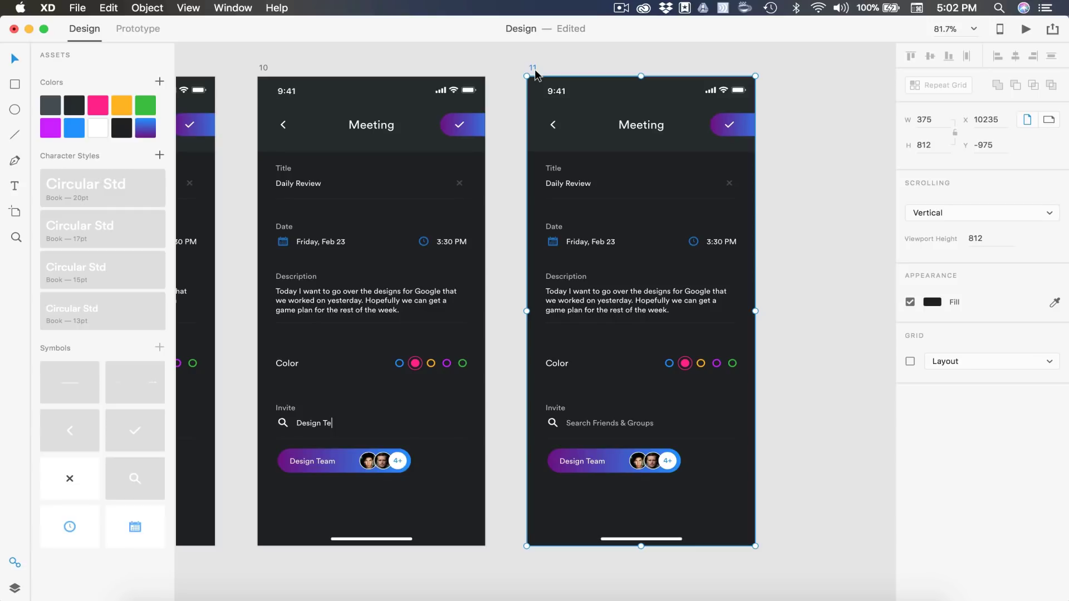
{"action": "scroll", "coordinate": [587, 98], "scroll_direction": "right", "scroll_amount": 3}
{"action": "double_click", "coordinate": [432, 80]}
{"action": "type", "text": "12"}
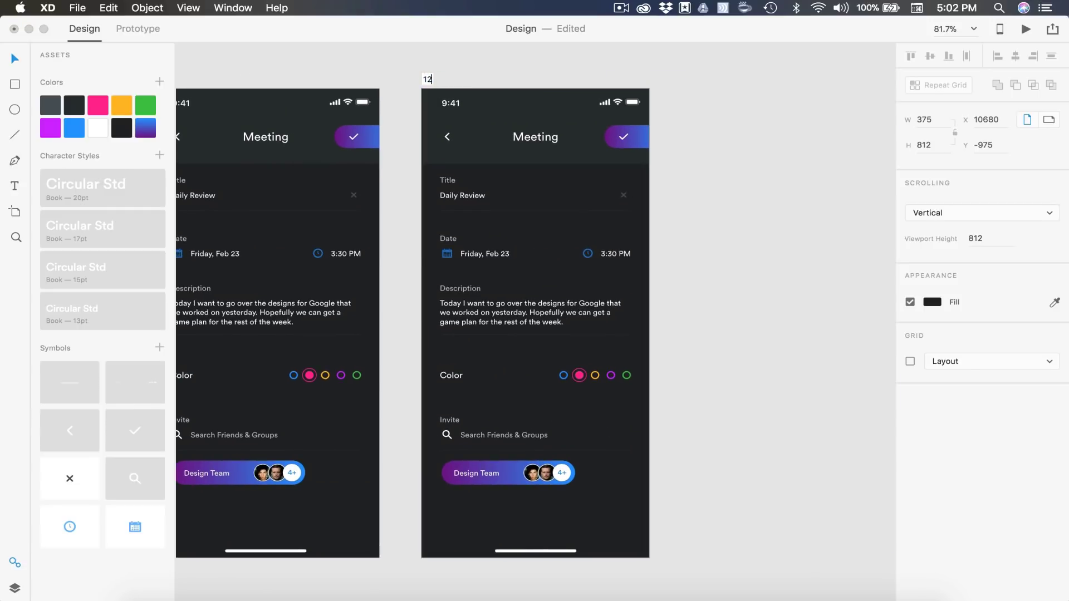
{"action": "key", "text": "Return"}
{"action": "left_click", "coordinate": [759, 397]}
{"action": "scroll", "coordinate": [760, 396], "scroll_direction": "down", "scroll_amount": 3}
{"action": "scroll", "coordinate": [760, 396], "scroll_direction": "left", "scroll_amount": 4}
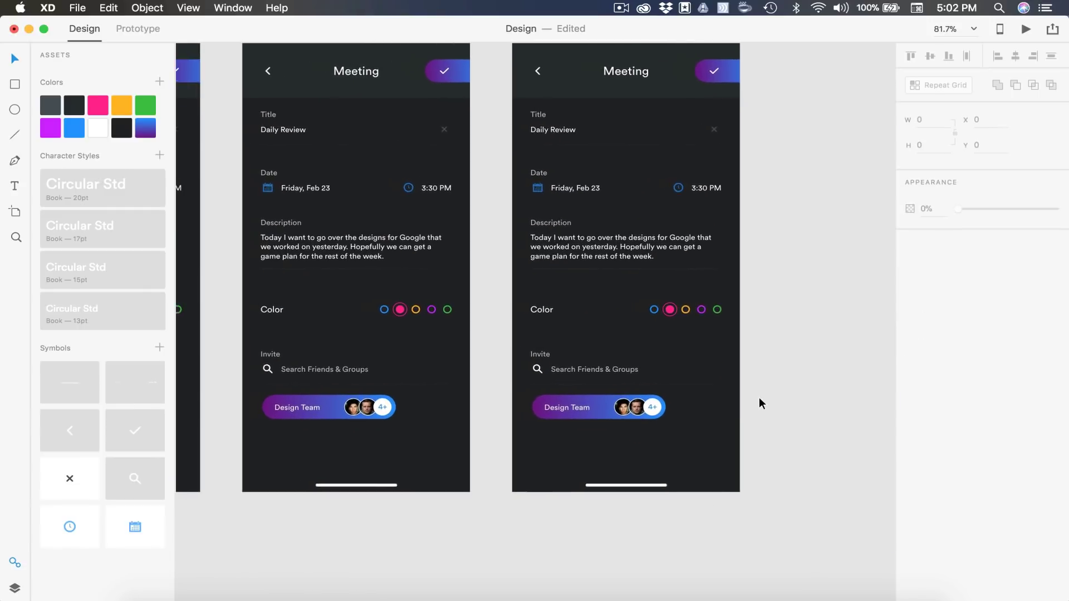
{"action": "scroll", "coordinate": [672, 347], "scroll_direction": "up", "scroll_amount": 5}
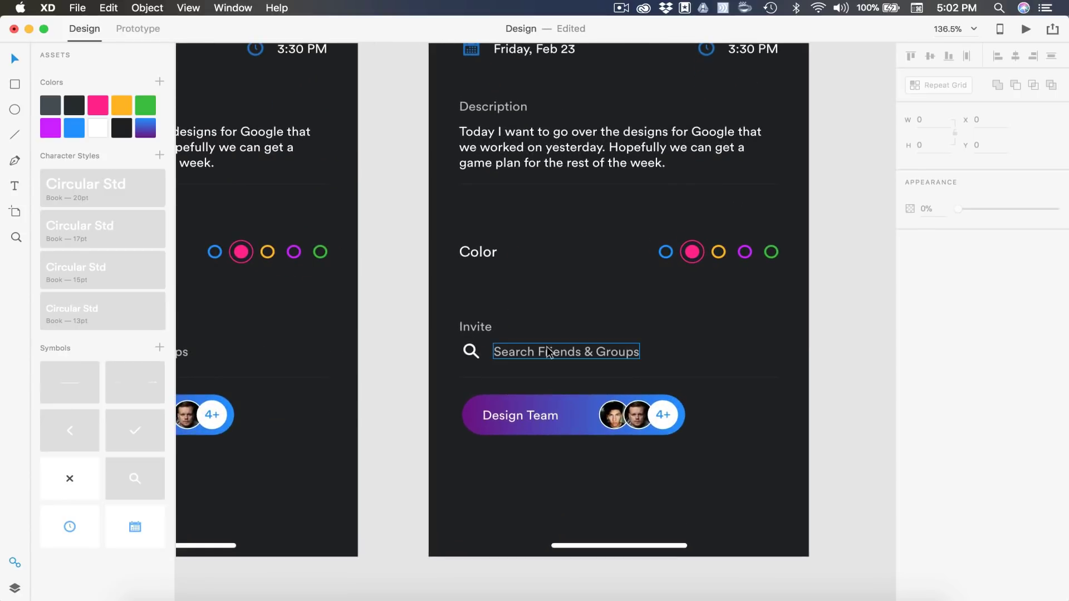
Type the contact's first name into artboard 12's Invite search field
{"action": "double_click", "coordinate": [547, 349]}
{"action": "type", "text": "Ni"}
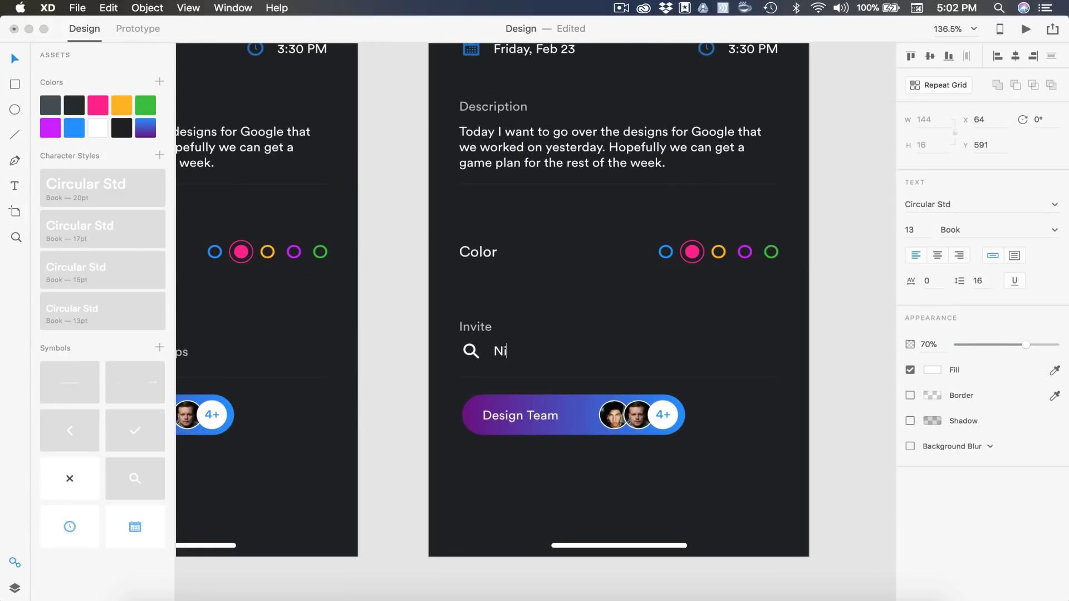
{"action": "type", "text": "ck"}
{"action": "key", "text": "super+a"}
{"action": "scroll", "coordinate": [382, 403], "scroll_direction": "left", "scroll_amount": 5}
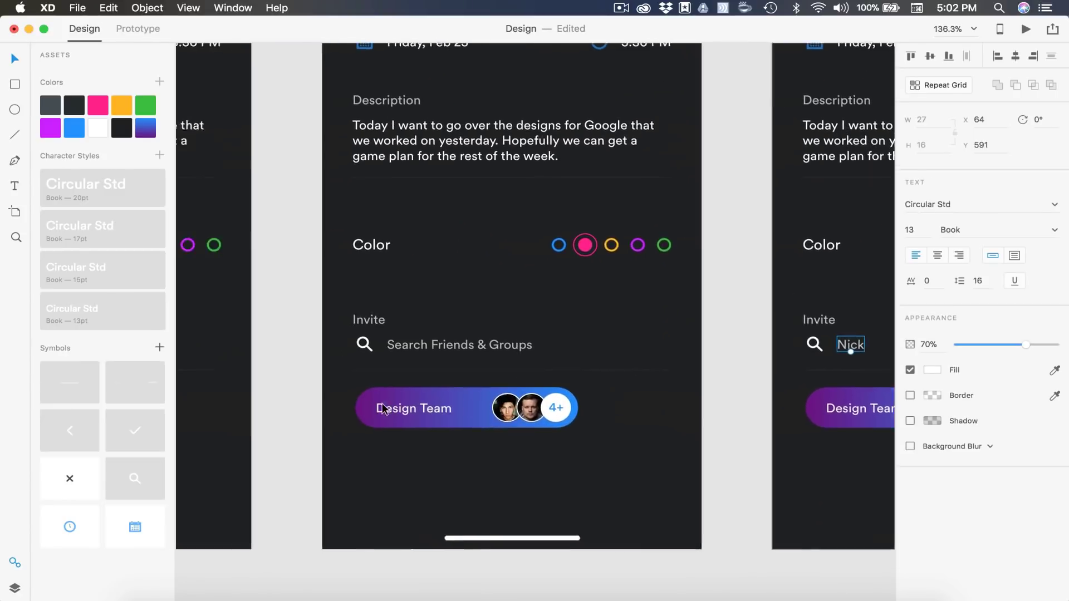
{"action": "type", "text": "Design Te"}
{"action": "scroll", "coordinate": [382, 404], "scroll_direction": "right", "scroll_amount": 8}
{"action": "scroll", "coordinate": [409, 321], "scroll_direction": "left", "scroll_amount": 2}
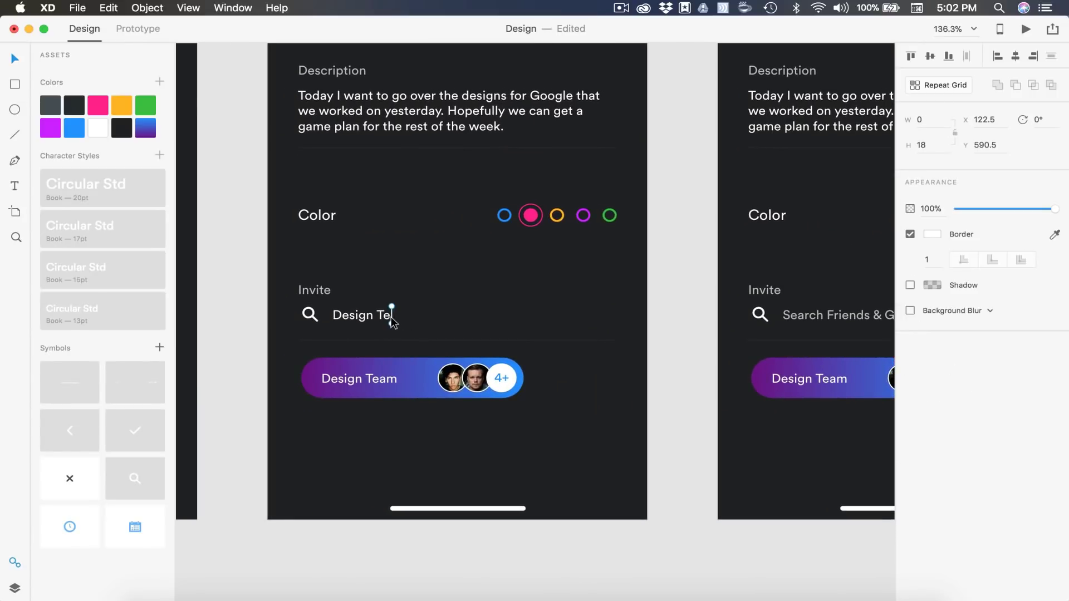
{"action": "scroll", "coordinate": [450, 323], "scroll_direction": "down", "scroll_amount": 5}
Bring in a caret line and place it right after the typed name
{"action": "key", "text": "super+z"}
{"action": "scroll", "coordinate": [450, 321], "scroll_direction": "right", "scroll_amount": 3}
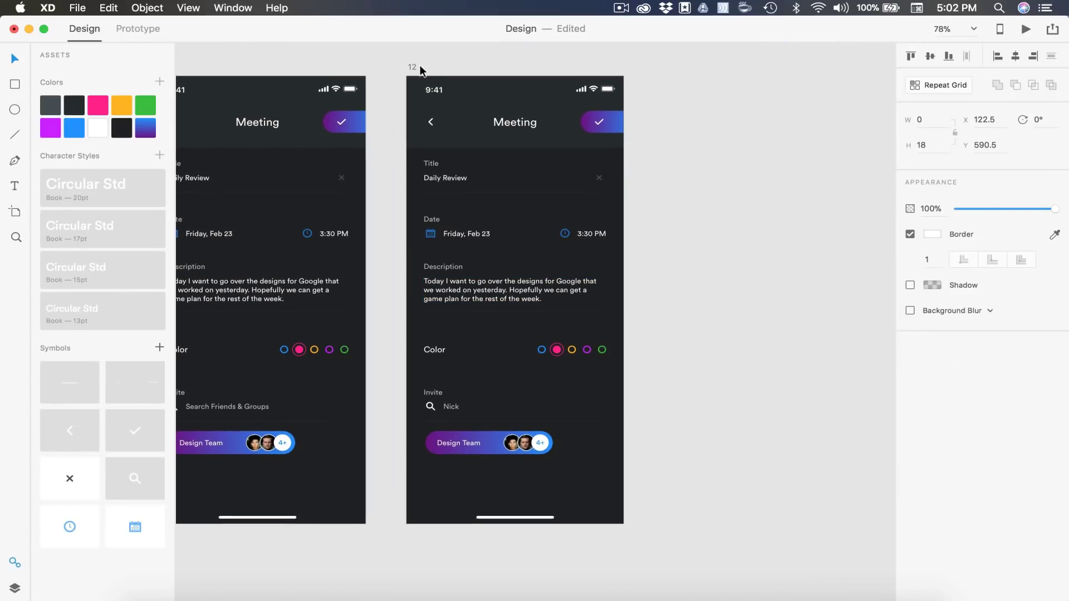
{"action": "key", "text": "super+z"}
{"action": "key", "text": "super+shift+z"}
{"action": "scroll", "coordinate": [464, 401], "scroll_direction": "up", "scroll_amount": 10}
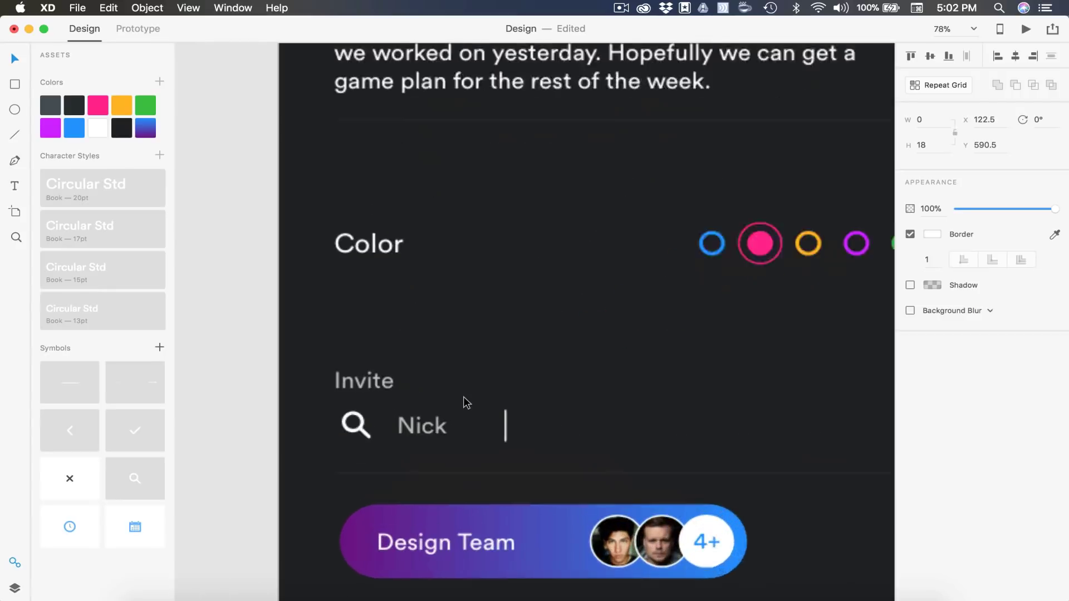
{"action": "scroll", "coordinate": [464, 401], "scroll_direction": "down", "scroll_amount": 1}
{"action": "left_click", "coordinate": [515, 399]}
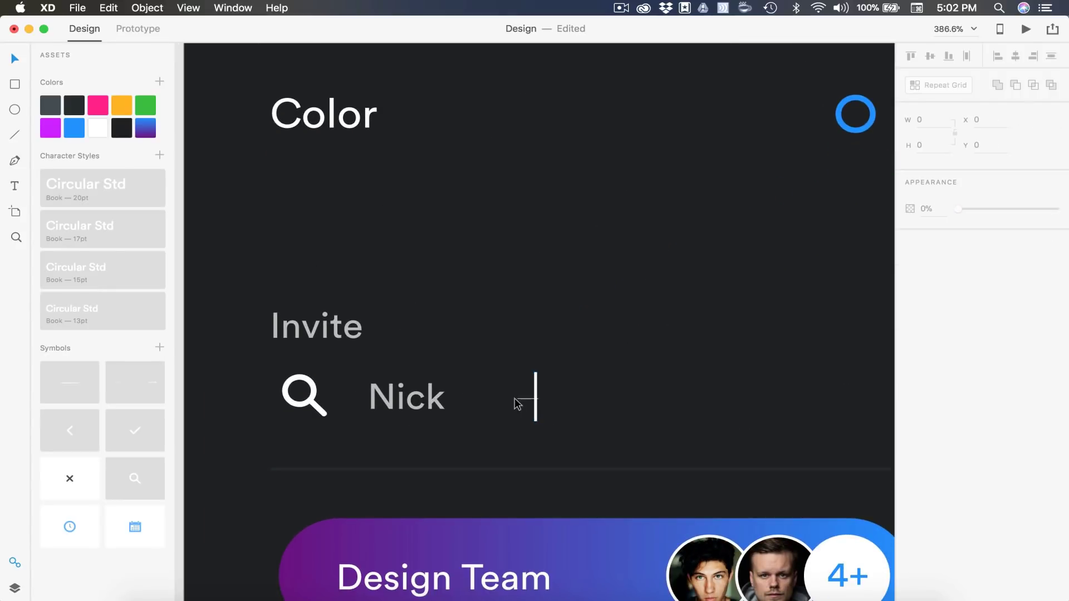
{"action": "left_click_drag", "start_coordinate": [536, 402], "coordinate": [450, 405]}
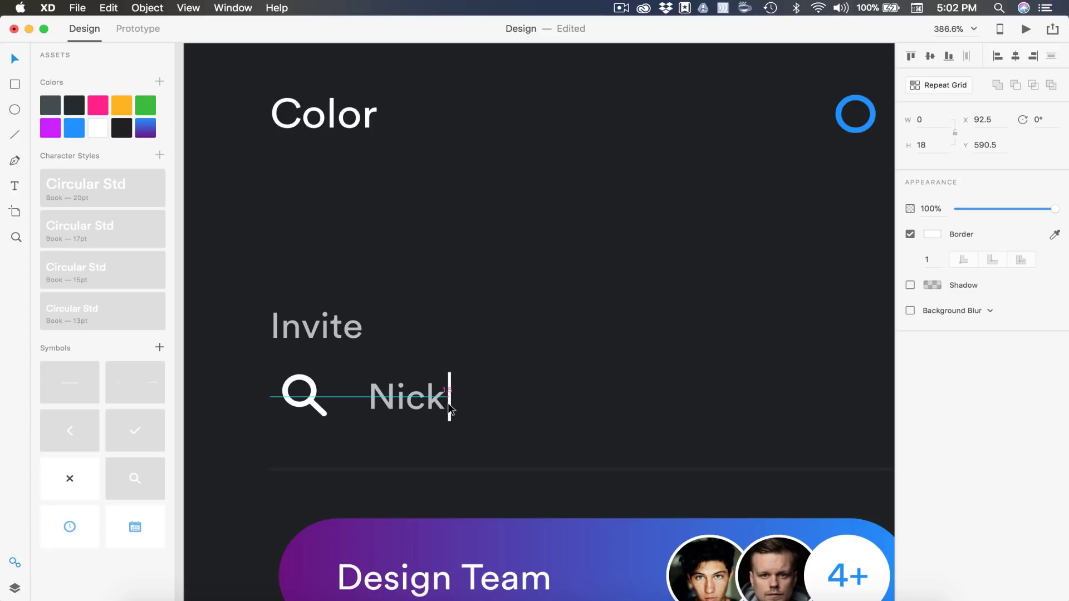
Restore the name text to 100% opacity
{"action": "scroll", "coordinate": [484, 379], "scroll_direction": "down", "scroll_amount": 5}
{"action": "left_click", "coordinate": [450, 344]}
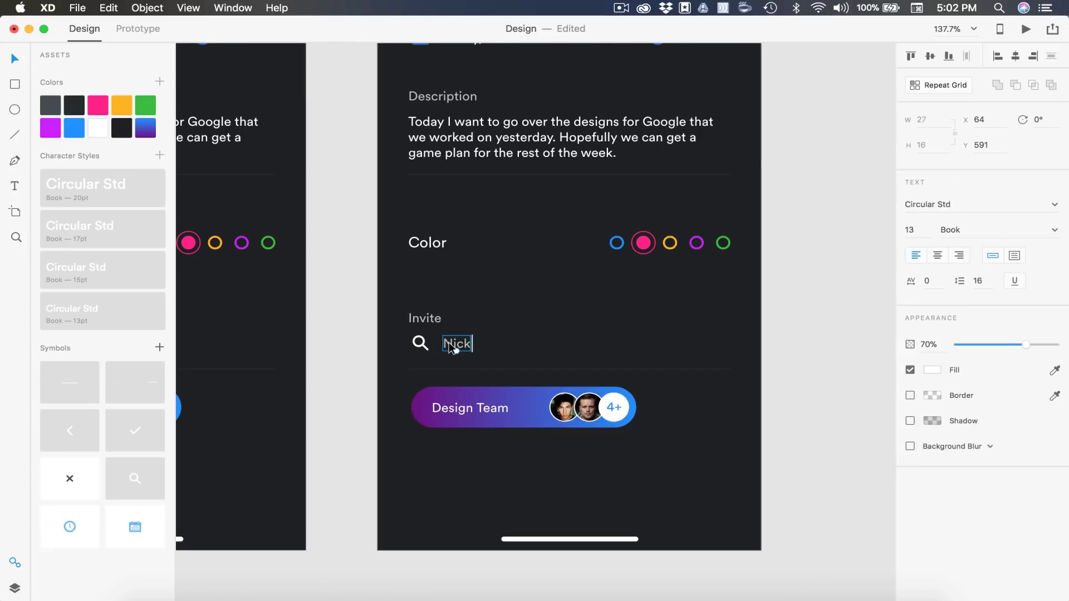
{"action": "left_click", "coordinate": [925, 344]}
{"action": "type", "text": "100"}
{"action": "key", "text": "Return"}
Delete the Design Team pill from artboard 12
{"action": "left_click", "coordinate": [833, 384]}
{"action": "scroll", "coordinate": [833, 384], "scroll_direction": "down", "scroll_amount": 3}
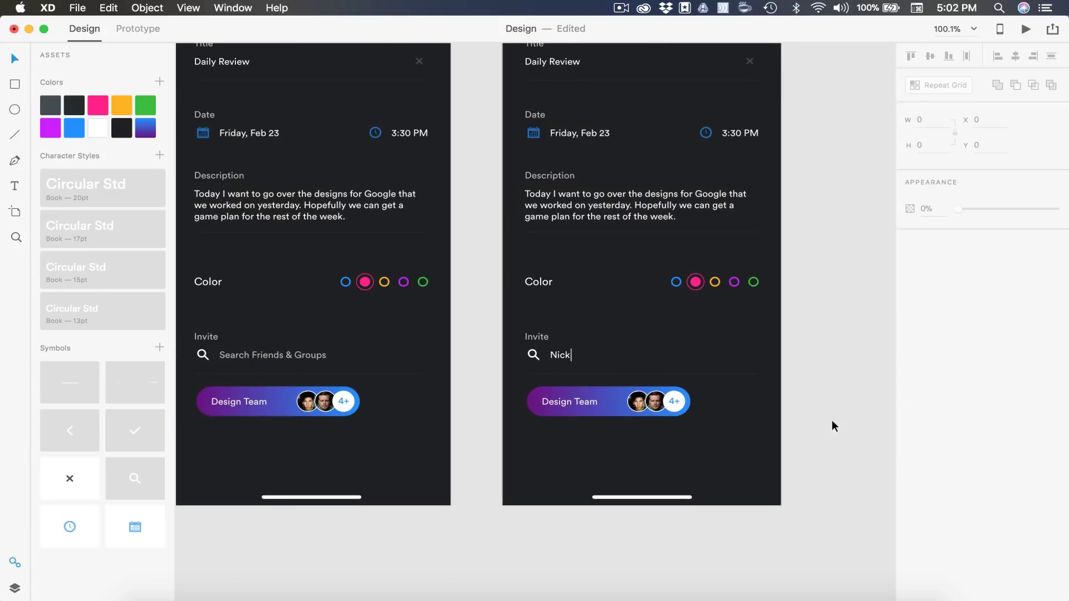
{"action": "left_click_drag", "start_coordinate": [832, 421], "coordinate": [482, 389]}
{"action": "key", "text": "Delete"}
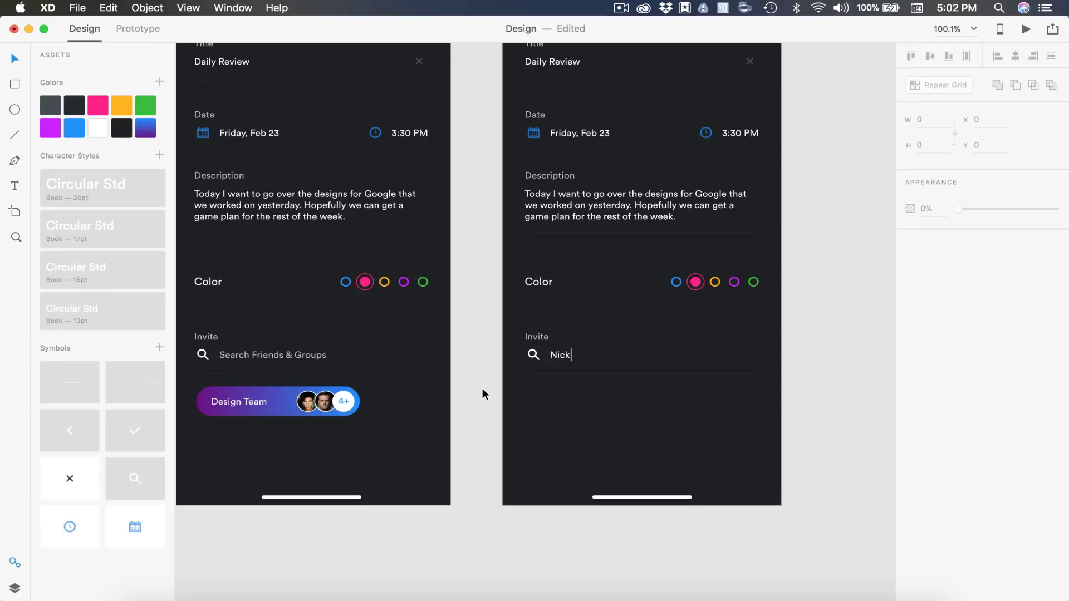
{"action": "scroll", "coordinate": [482, 389], "scroll_direction": "down", "scroll_amount": 5}
{"action": "scroll", "coordinate": [482, 389], "scroll_direction": "up", "scroll_amount": 3}
Copy the avatar into artboard 12 and position it under the Invite search field
{"action": "scroll", "coordinate": [483, 394], "scroll_direction": "left", "scroll_amount": 10}
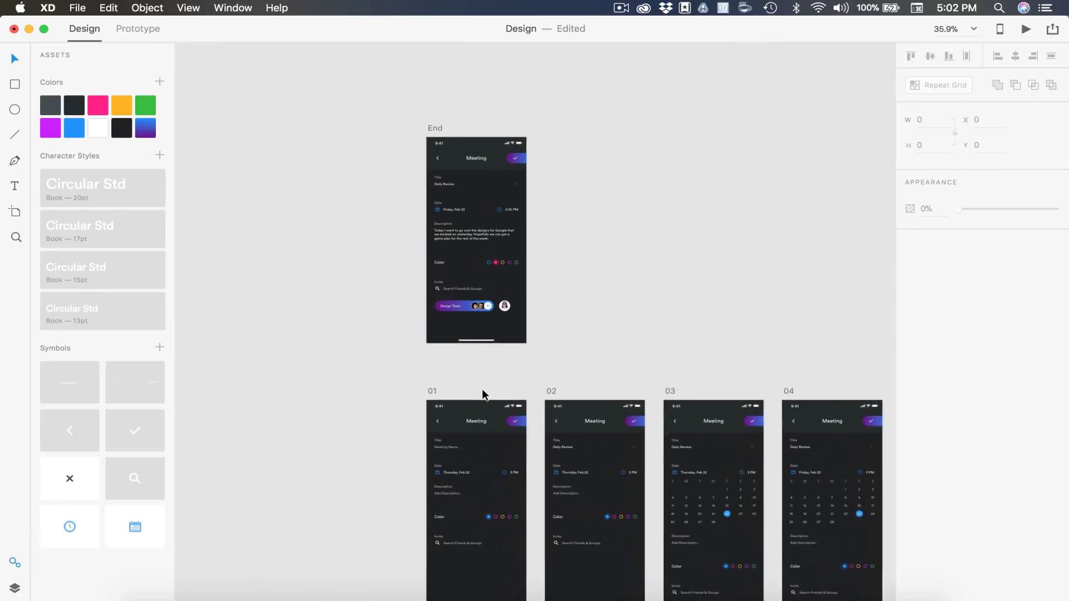
{"action": "scroll", "coordinate": [685, 327], "scroll_direction": "up", "scroll_amount": 3}
{"action": "left_click", "coordinate": [362, 282]}
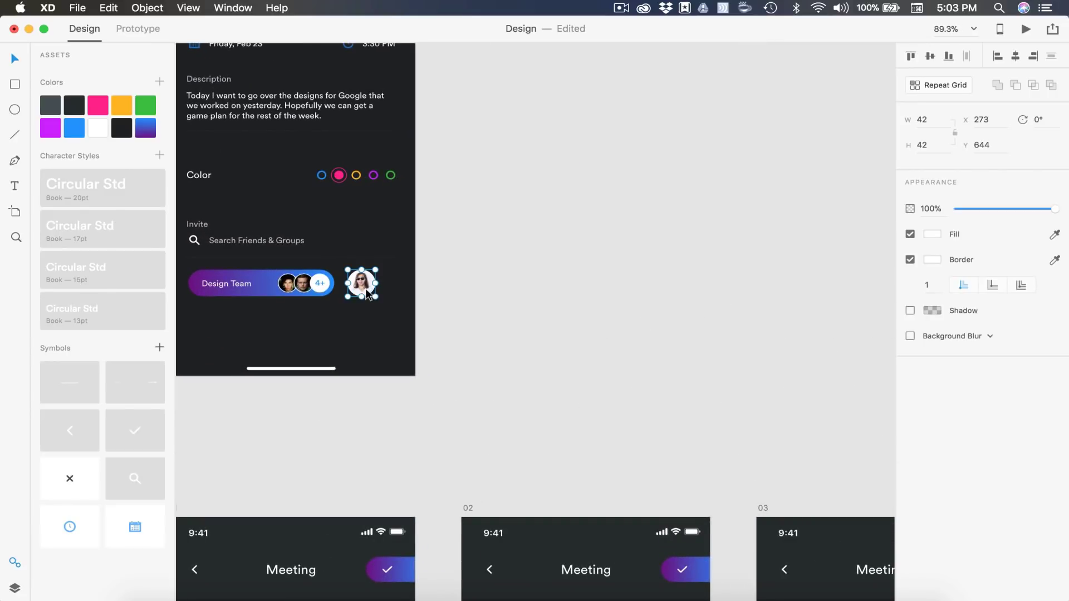
{"action": "scroll", "coordinate": [365, 288], "scroll_direction": "down", "scroll_amount": 5}
{"action": "scroll", "coordinate": [365, 288], "scroll_direction": "right", "scroll_amount": 10}
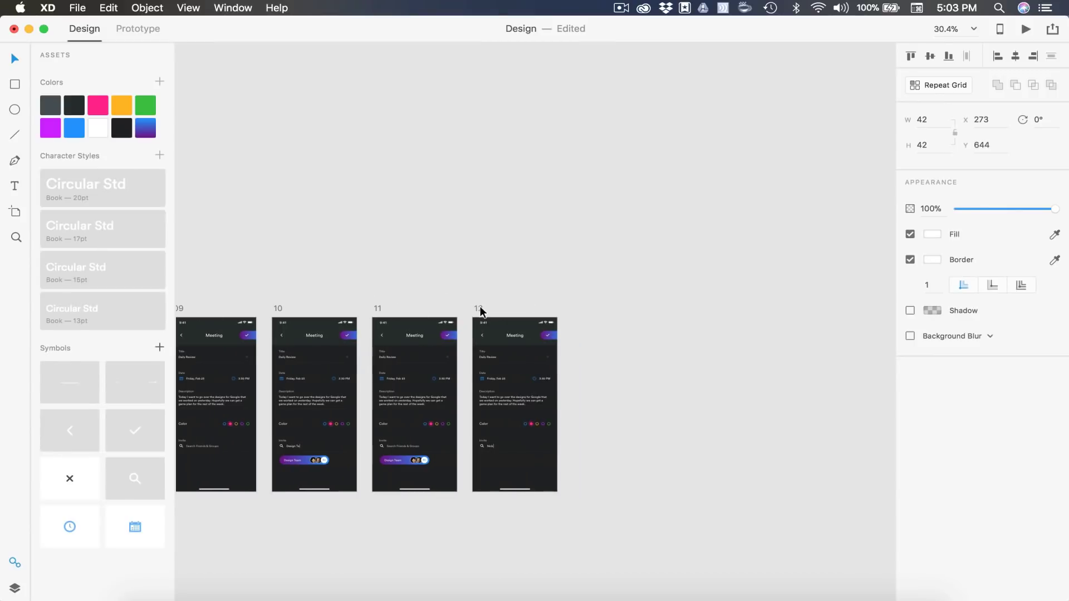
{"action": "left_click", "coordinate": [480, 311]}
{"action": "scroll", "coordinate": [507, 460], "scroll_direction": "up", "scroll_amount": 5}
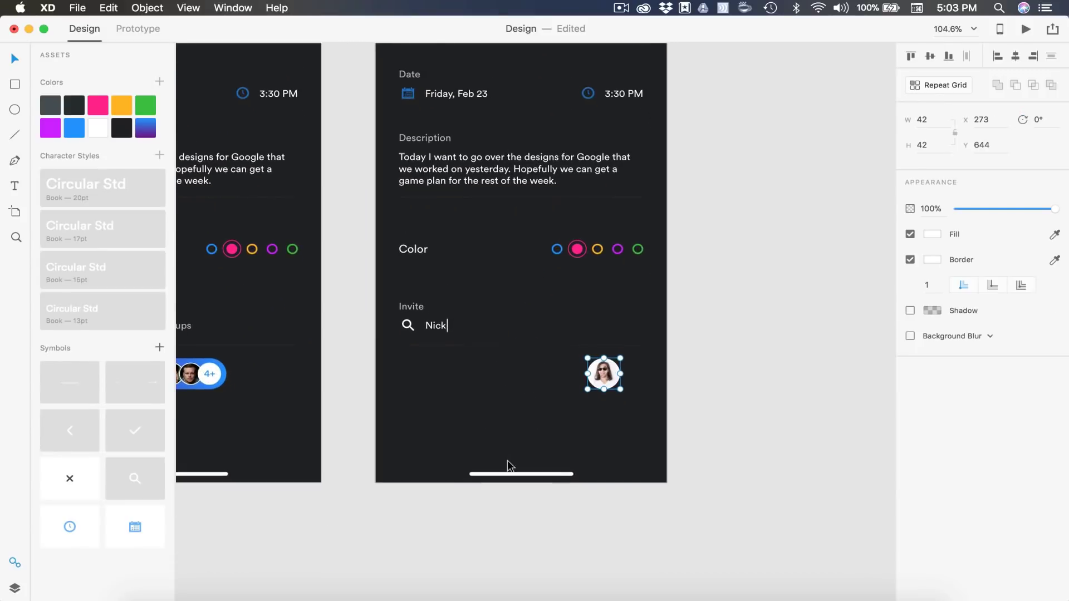
{"action": "scroll", "coordinate": [507, 460], "scroll_direction": "up", "scroll_amount": 2}
{"action": "left_click_drag", "start_coordinate": [639, 318], "coordinate": [368, 328]}
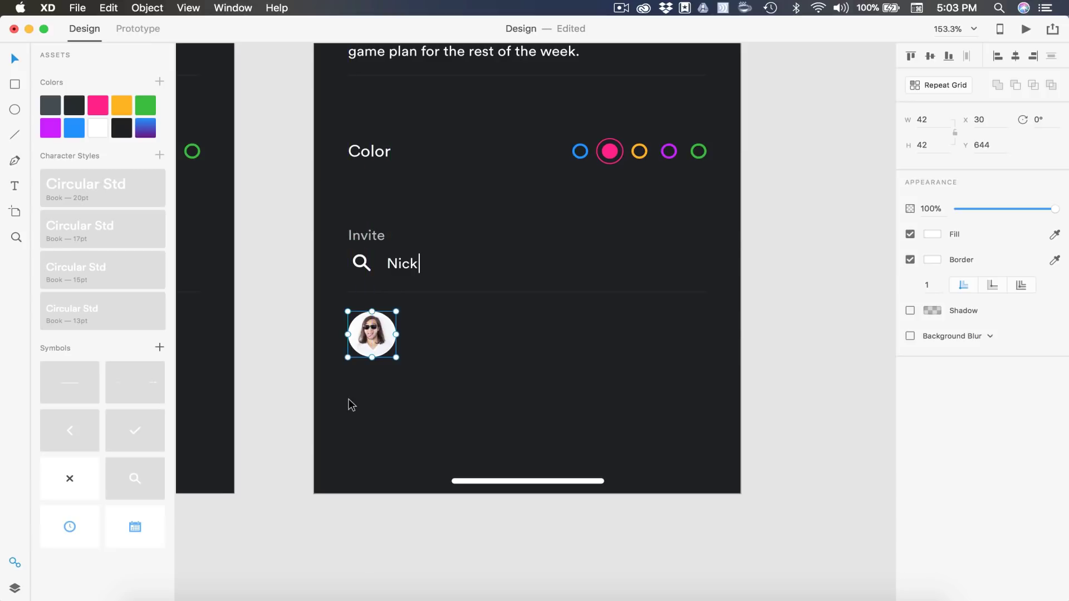
{"action": "scroll", "coordinate": [352, 404], "scroll_direction": "up", "scroll_amount": 3}
Add the contact's full name as left-aligned text beside the avatar
{"action": "key", "text": "t"}
{"action": "scroll", "coordinate": [477, 315], "scroll_direction": "right", "scroll_amount": 1}
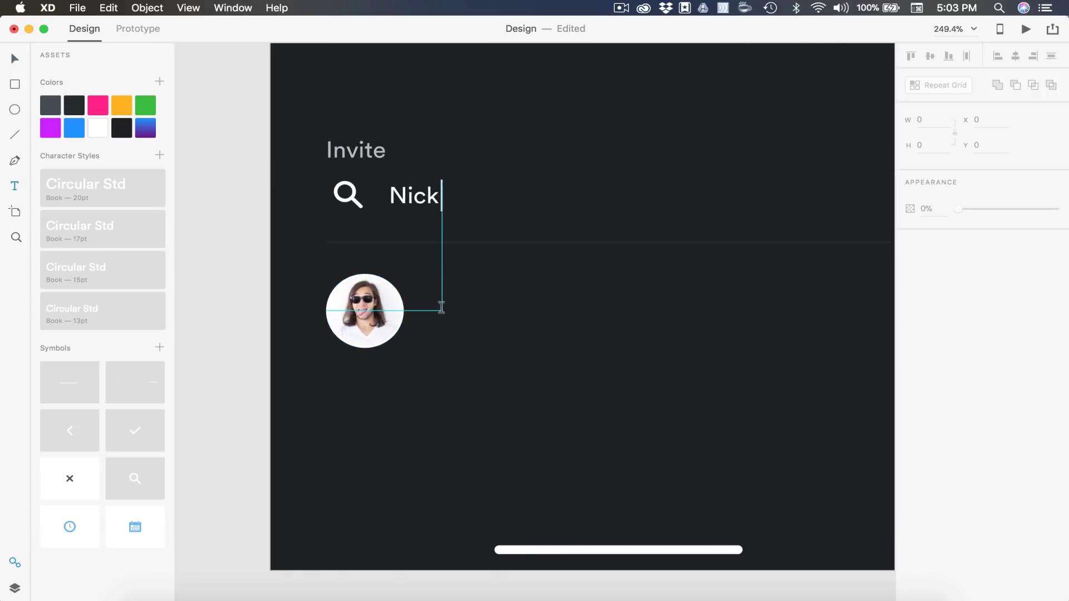
{"action": "left_click", "coordinate": [442, 307]}
{"action": "left_click", "coordinate": [15, 59]}
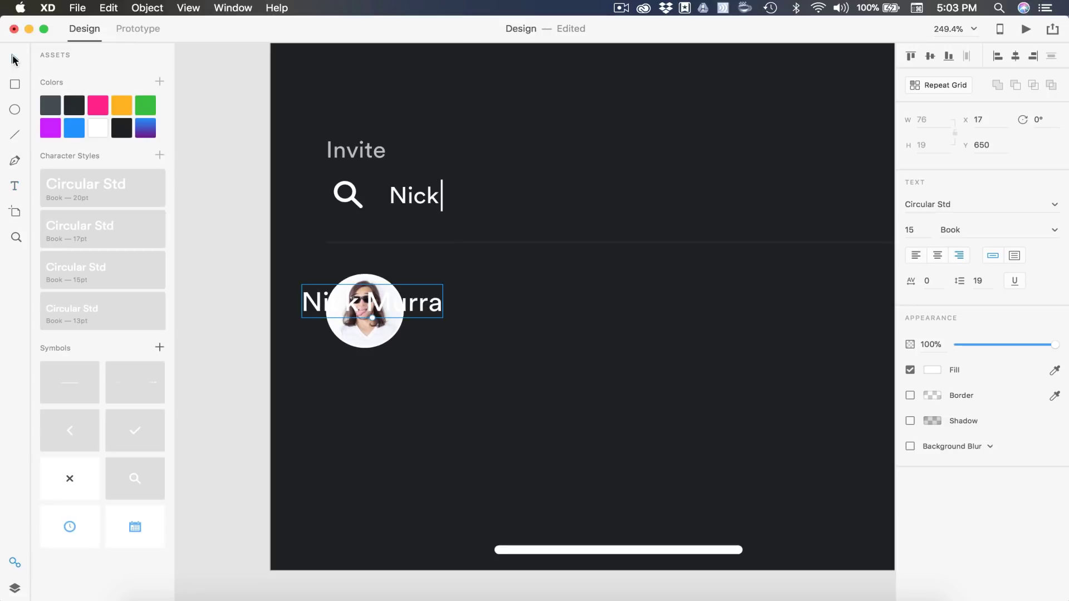
{"action": "left_click", "coordinate": [916, 255]}
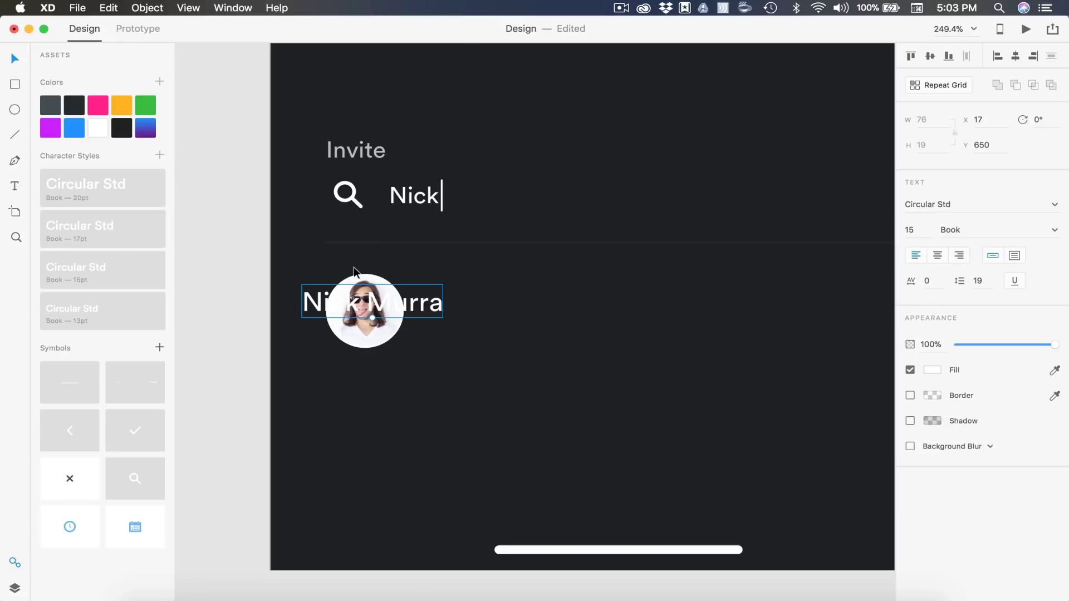
{"action": "left_click_drag", "start_coordinate": [342, 302], "coordinate": [447, 318]}
{"action": "left_click", "coordinate": [437, 377]}
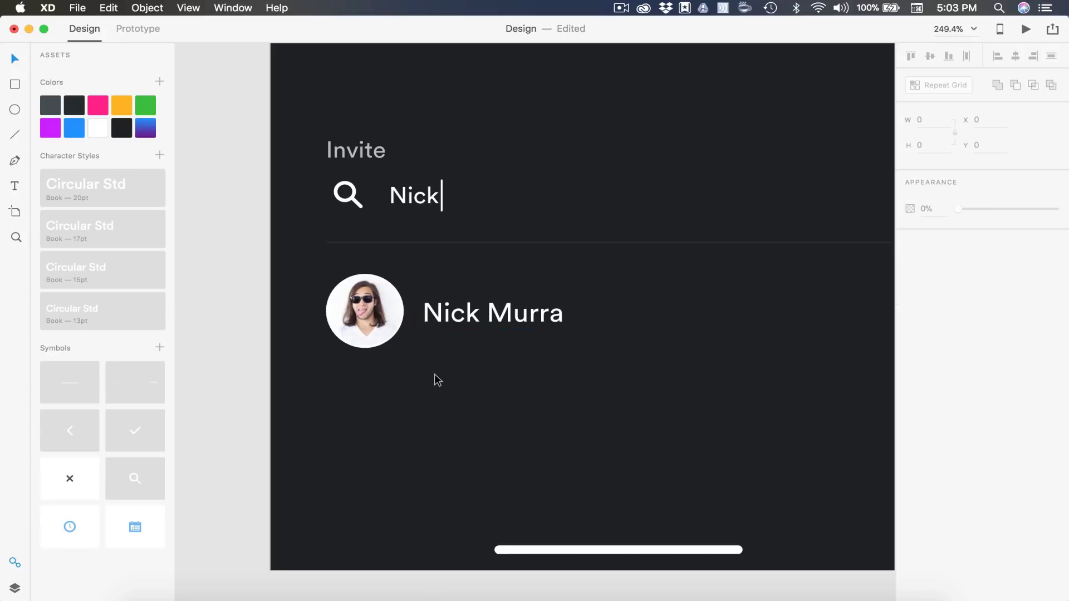
{"action": "key", "text": "super+0"}
{"action": "scroll", "coordinate": [724, 330], "scroll_direction": "up", "scroll_amount": 3}
{"action": "scroll", "coordinate": [663, 267], "scroll_direction": "right", "scroll_amount": 2}
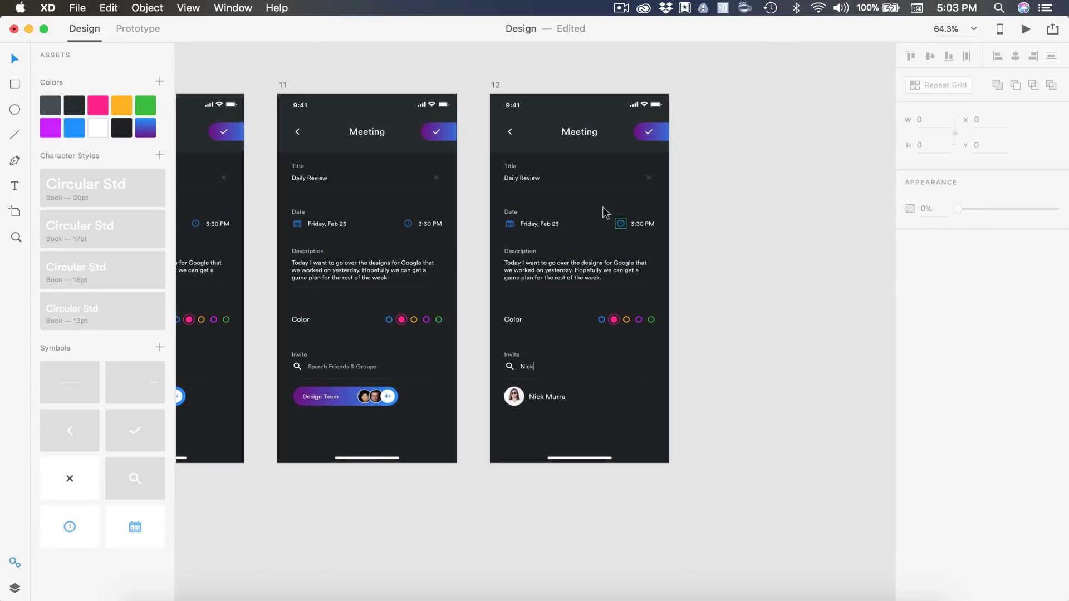
Duplicate artboard 12 and name the copy 13
{"action": "left_click", "coordinate": [498, 84]}
{"action": "key", "text": "super+d"}
{"action": "double_click", "coordinate": [714, 84]}
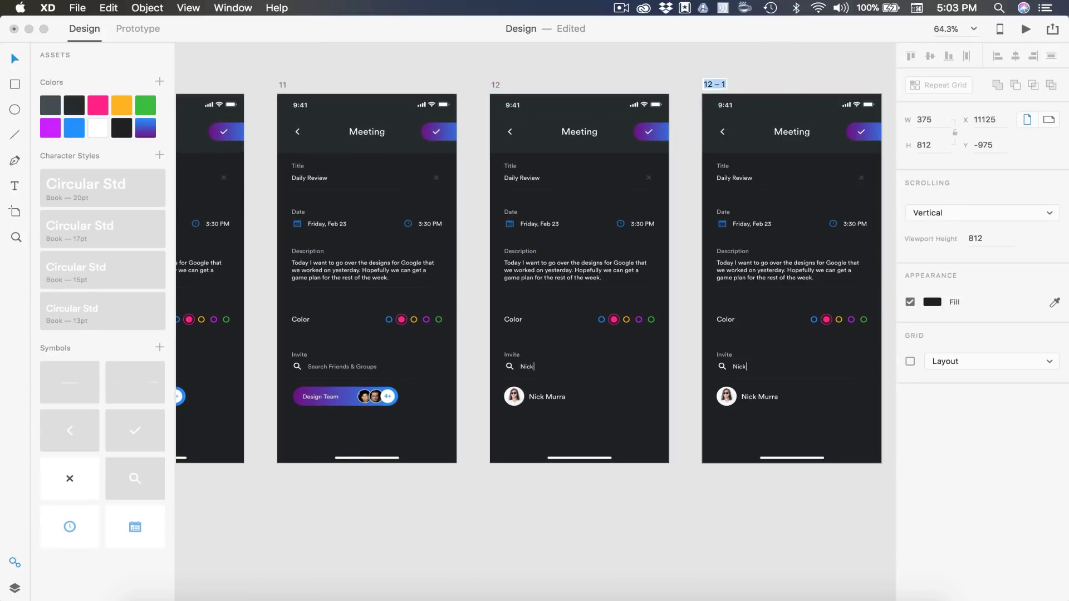
{"action": "type", "text": "13"}
{"action": "key", "text": "Return"}
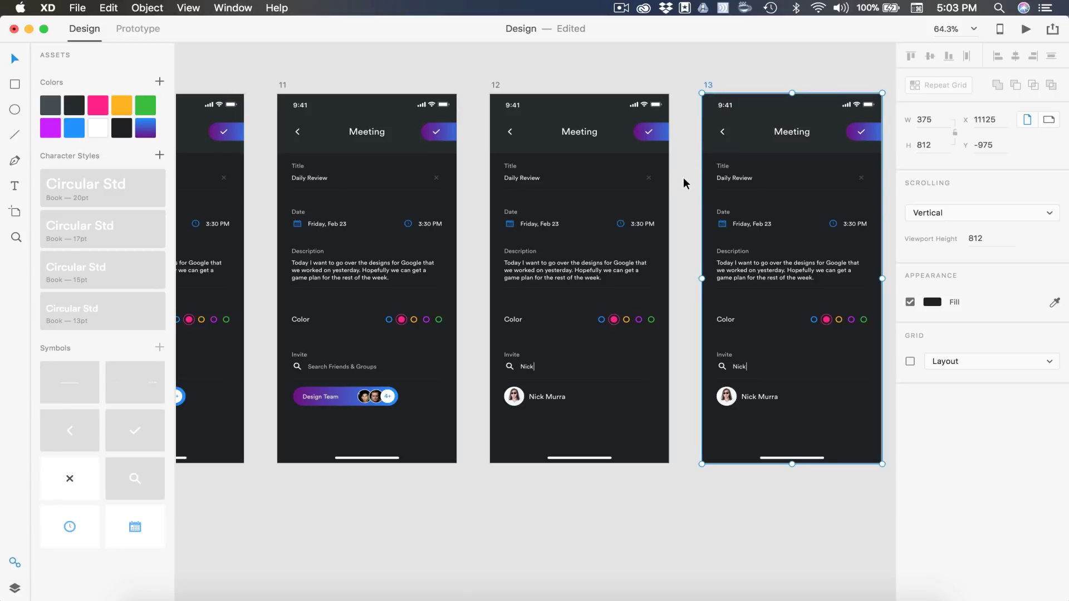
{"action": "left_click", "coordinate": [683, 177]}
Copy the Design Team row with its avatar from the End artboard
{"action": "scroll", "coordinate": [683, 178], "scroll_direction": "down", "scroll_amount": 3}
{"action": "scroll", "coordinate": [683, 178], "scroll_direction": "left", "scroll_amount": 5}
{"action": "scroll", "coordinate": [683, 178], "scroll_direction": "up", "scroll_amount": 5}
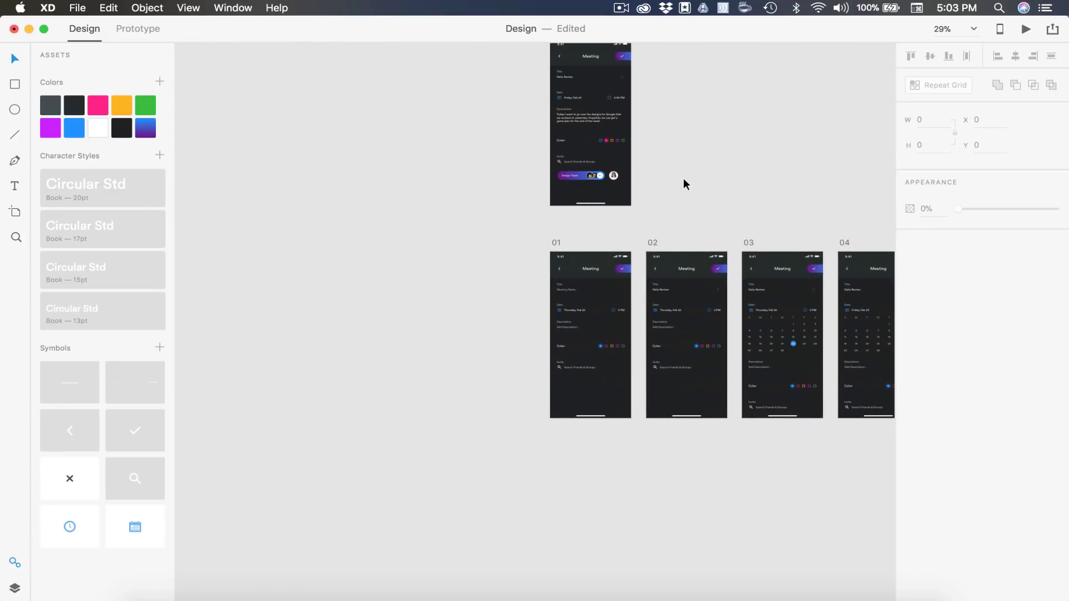
{"action": "scroll", "coordinate": [686, 182], "scroll_direction": "up", "scroll_amount": 5}
{"action": "left_click_drag", "start_coordinate": [600, 157], "coordinate": [352, 182]}
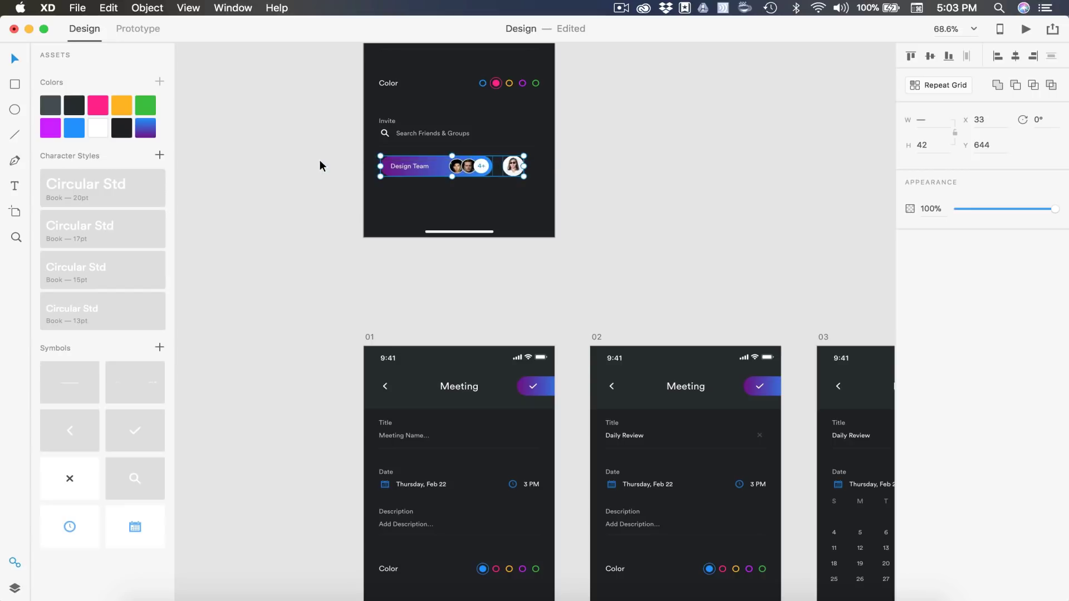
{"action": "key", "text": "super+c"}
{"action": "left_click", "coordinate": [600, 212]}
Replace artboard 13's contact result row with the copied Design Team row
{"action": "scroll", "coordinate": [601, 209], "scroll_direction": "down", "scroll_amount": 5}
{"action": "scroll", "coordinate": [601, 214], "scroll_direction": "right", "scroll_amount": 8}
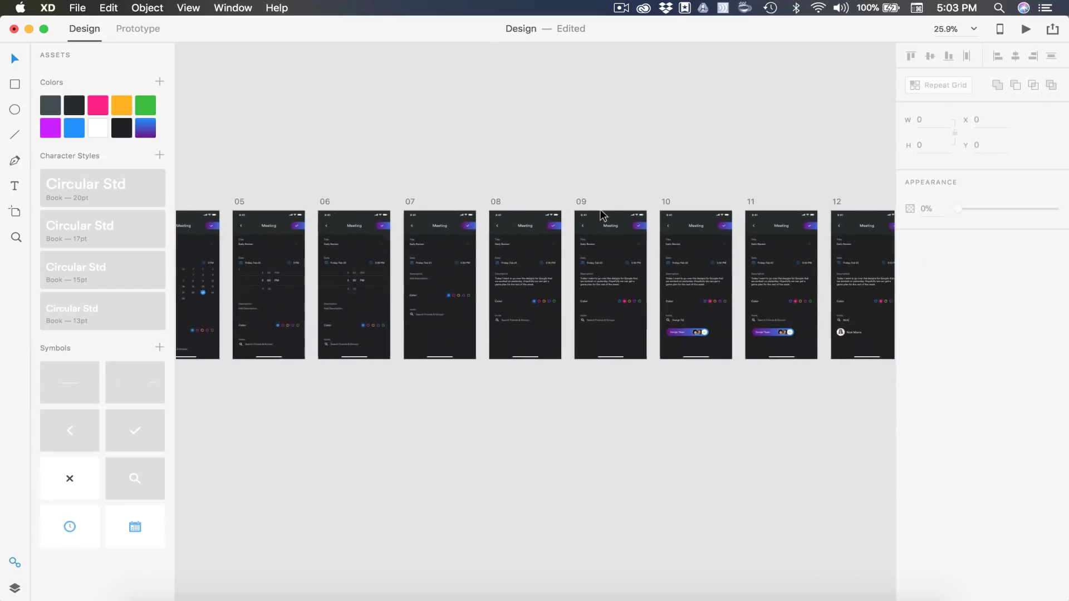
{"action": "scroll", "coordinate": [602, 215], "scroll_direction": "up", "scroll_amount": 3}
{"action": "scroll", "coordinate": [601, 214], "scroll_direction": "up", "scroll_amount": 10}
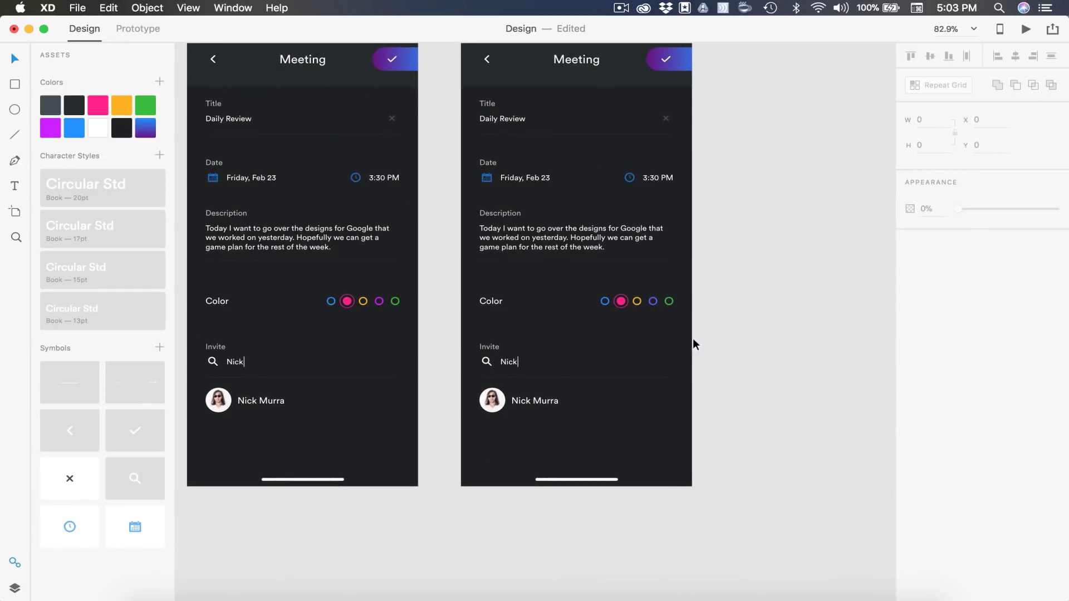
{"action": "left_click_drag", "start_coordinate": [754, 433], "coordinate": [439, 389]}
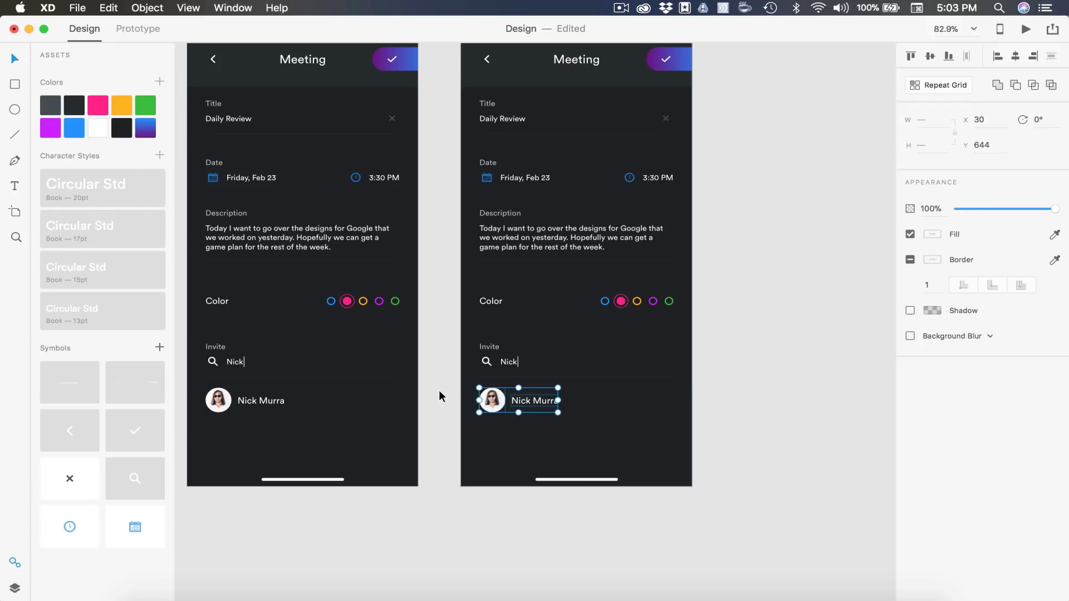
{"action": "key", "text": "Delete"}
{"action": "scroll", "coordinate": [537, 202], "scroll_direction": "up", "scroll_amount": 2}
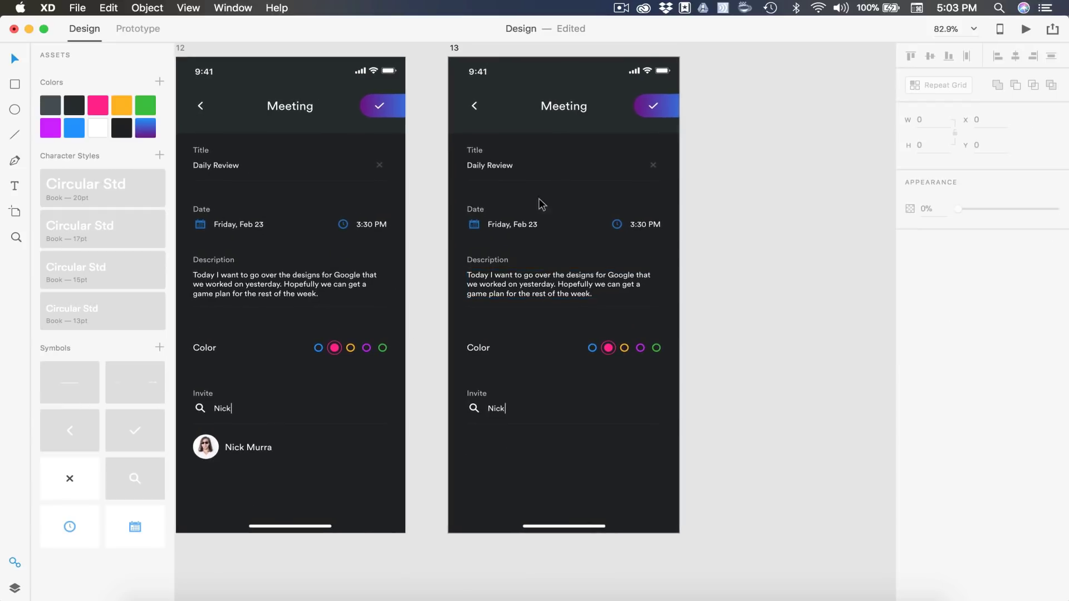
{"action": "left_click", "coordinate": [455, 49]}
{"action": "key", "text": "super+v"}
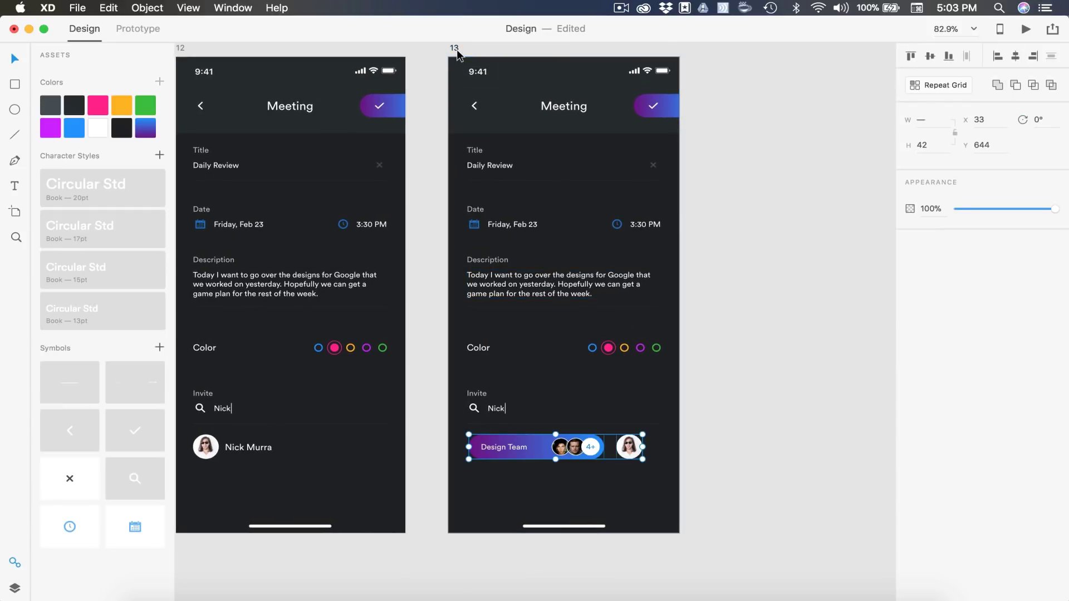
{"action": "key", "text": "Escape"}
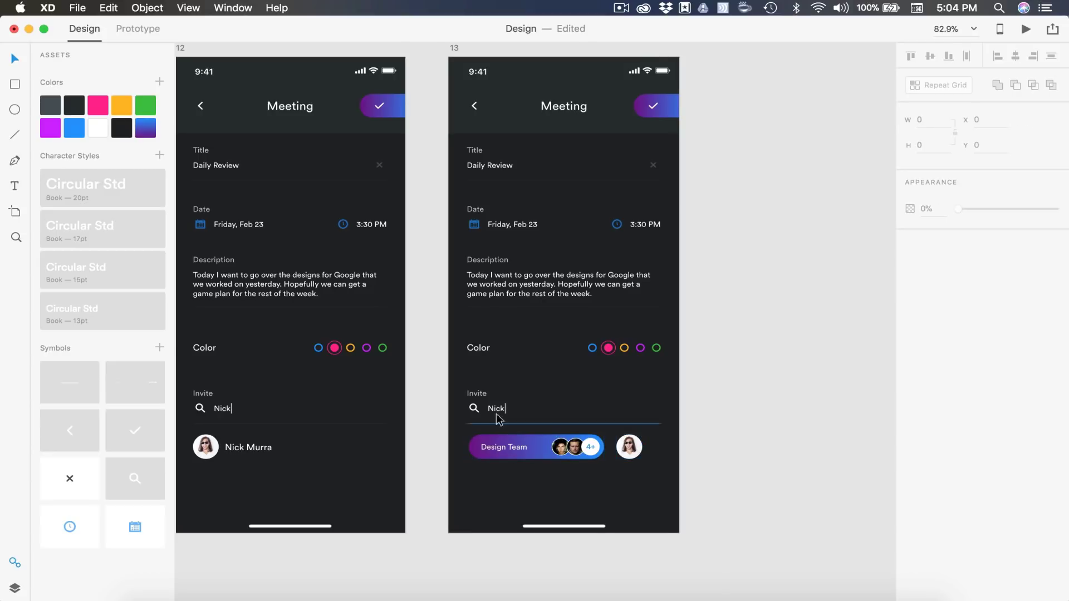
Restore artboard 13's search text to the dimmed 'Search Friends & Groups' placeholder
{"action": "double_click", "coordinate": [501, 412]}
{"action": "scroll", "coordinate": [501, 412], "scroll_direction": "up", "scroll_amount": 5}
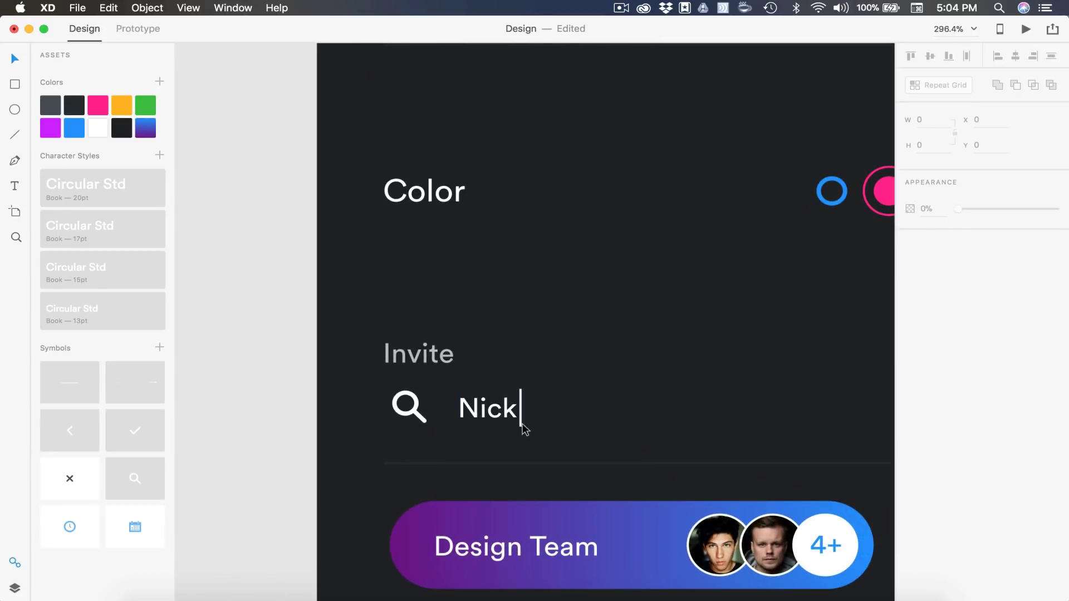
{"action": "scroll", "coordinate": [520, 425], "scroll_direction": "down", "scroll_amount": 5}
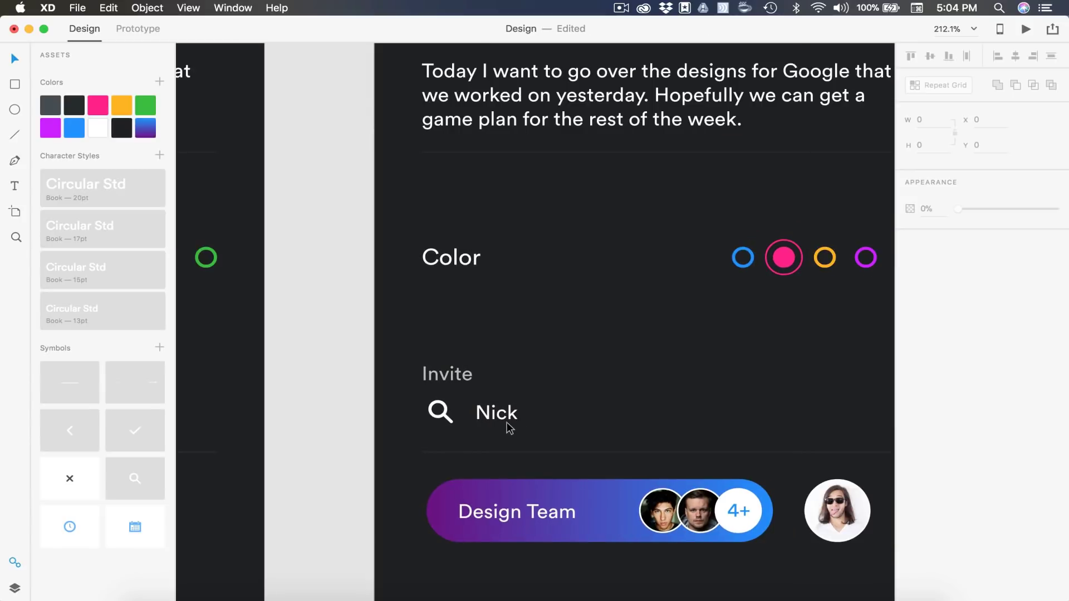
{"action": "scroll", "coordinate": [508, 428], "scroll_direction": "left", "scroll_amount": 3}
{"action": "left_click", "coordinate": [280, 416]}
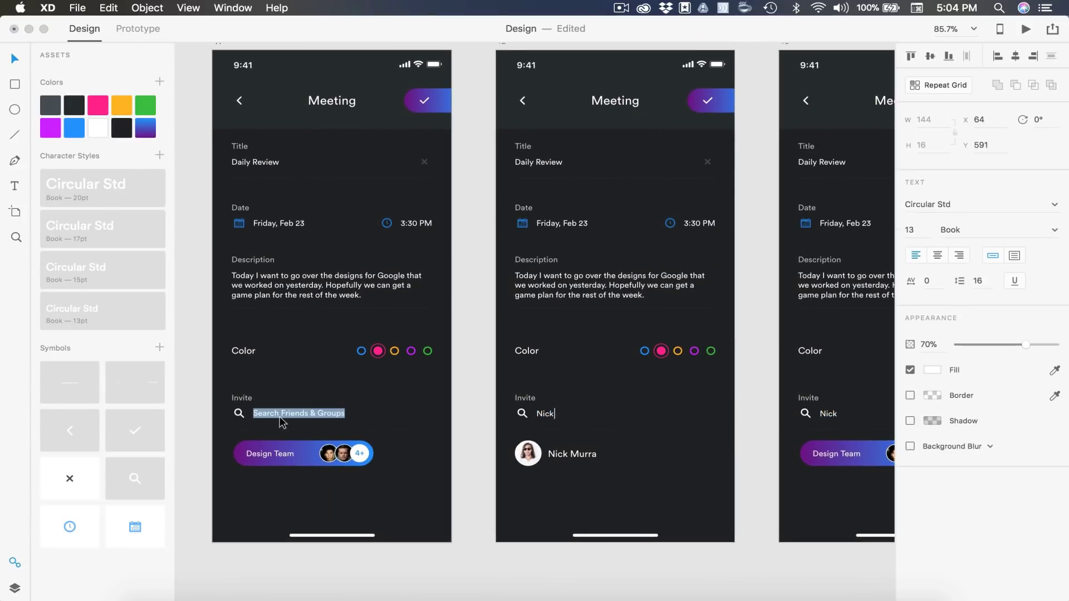
{"action": "scroll", "coordinate": [460, 407], "scroll_direction": "right", "scroll_amount": 10}
{"action": "key", "text": "ctrl+z"}
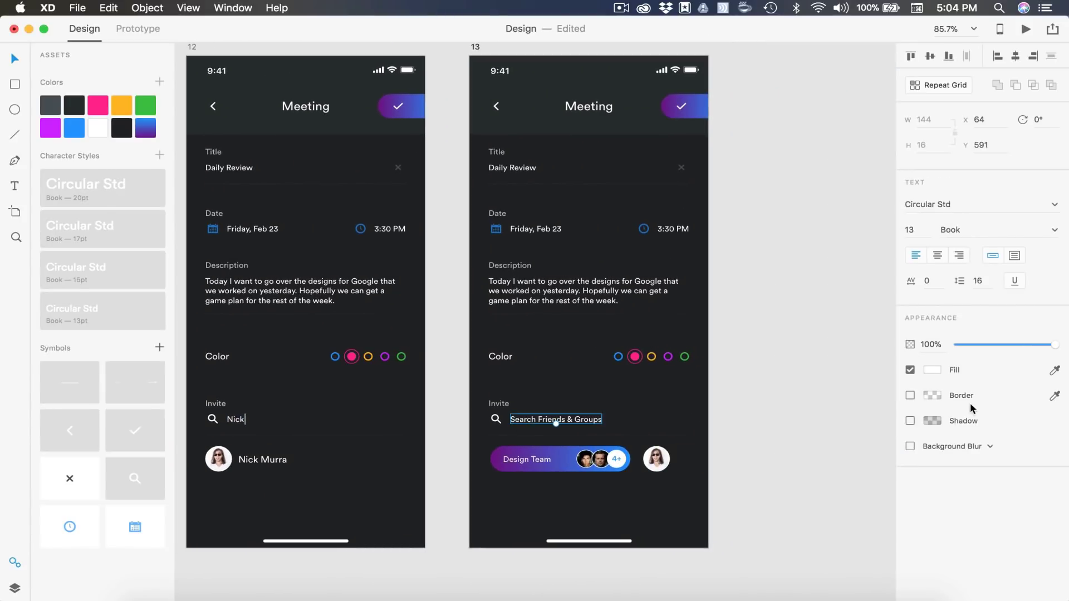
{"action": "left_click", "coordinate": [928, 346]}
{"action": "left_click", "coordinate": [782, 368]}
{"action": "scroll", "coordinate": [782, 368], "scroll_direction": "down", "scroll_amount": 5}
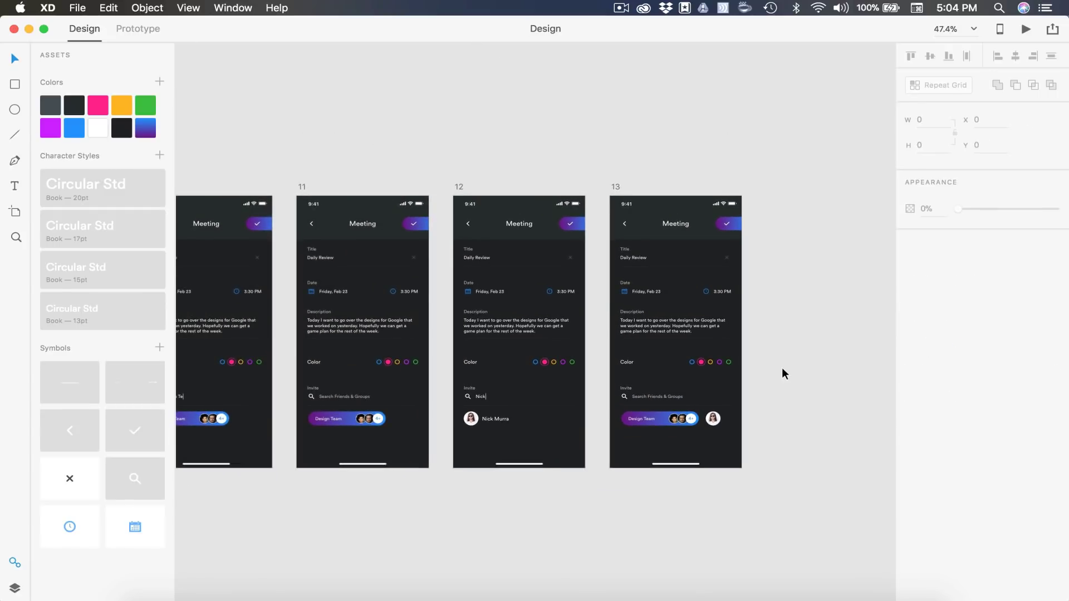
{"action": "scroll", "coordinate": [867, 457], "scroll_direction": "left", "scroll_amount": 12}
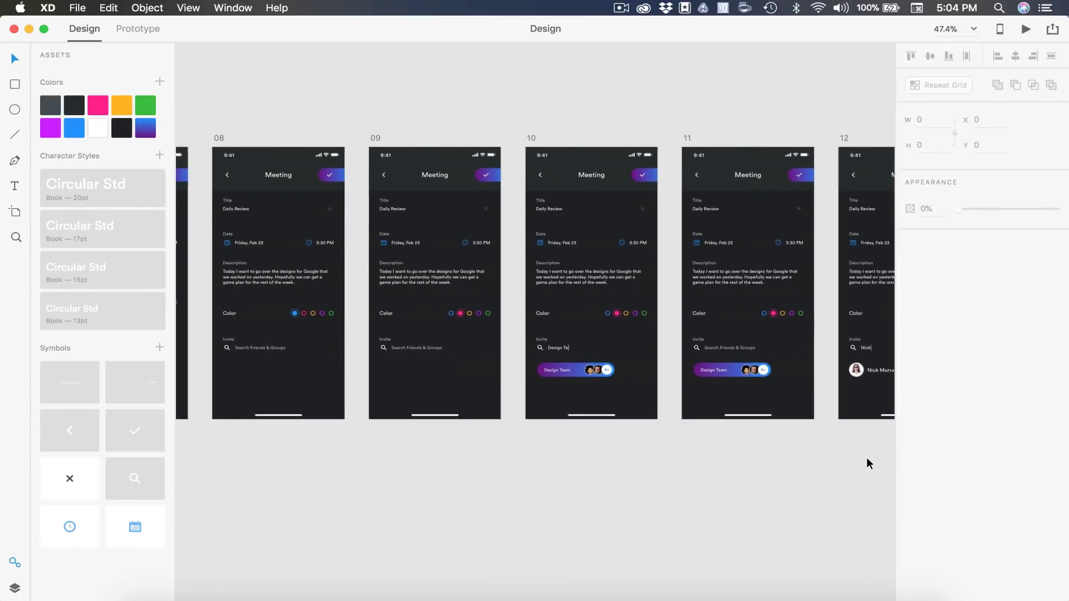
{"action": "scroll", "coordinate": [867, 460], "scroll_direction": "left", "scroll_amount": 15}
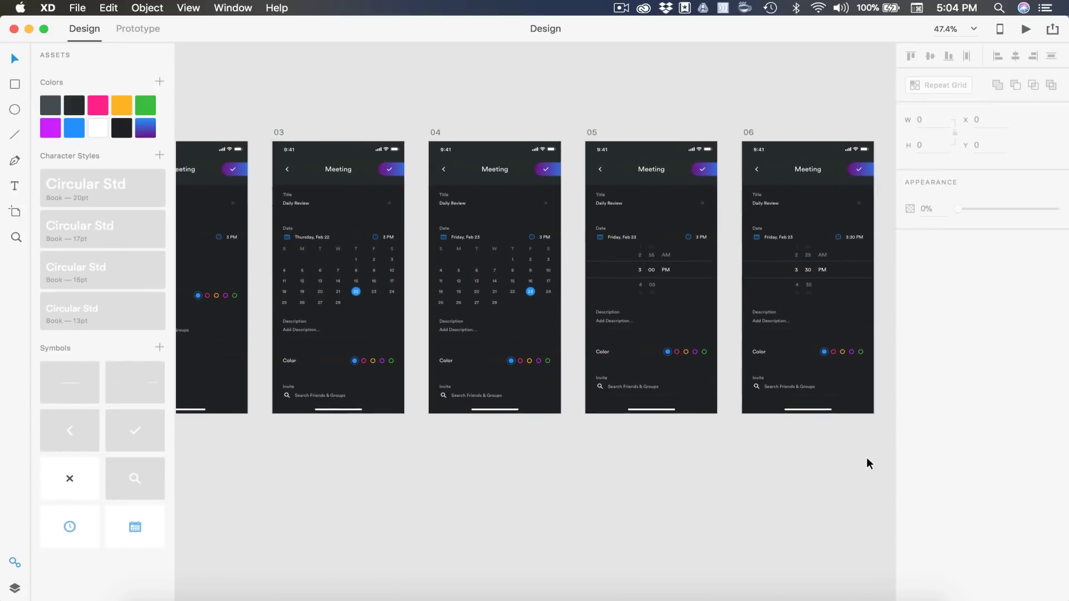
{"action": "scroll", "coordinate": [866, 464], "scroll_direction": "left", "scroll_amount": 3}
{"action": "scroll", "coordinate": [866, 463], "scroll_direction": "right", "scroll_amount": 15}
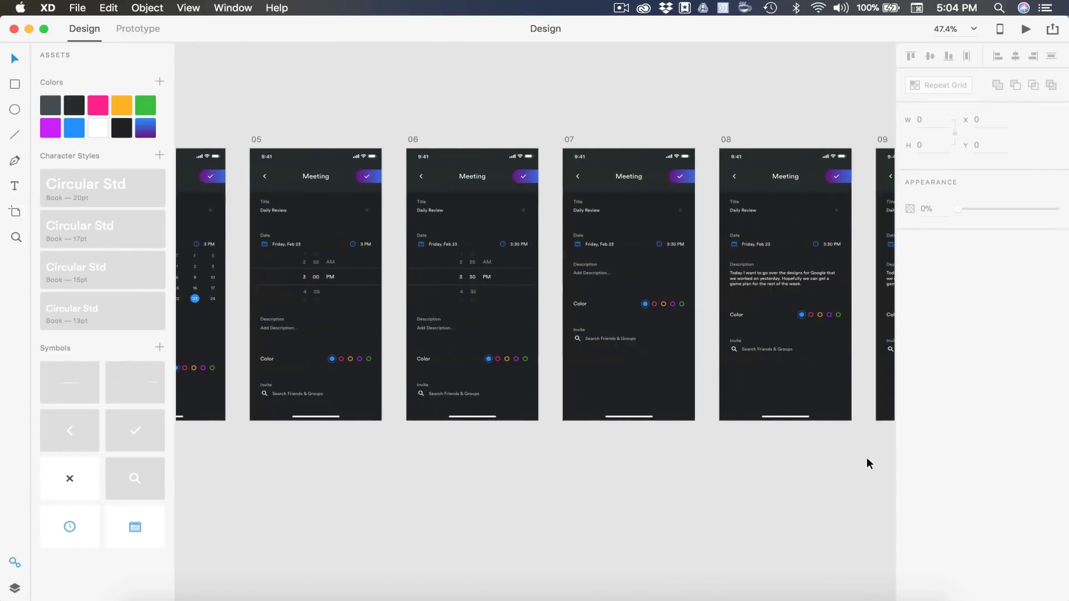
{"action": "scroll", "coordinate": [867, 460], "scroll_direction": "right", "scroll_amount": 15}
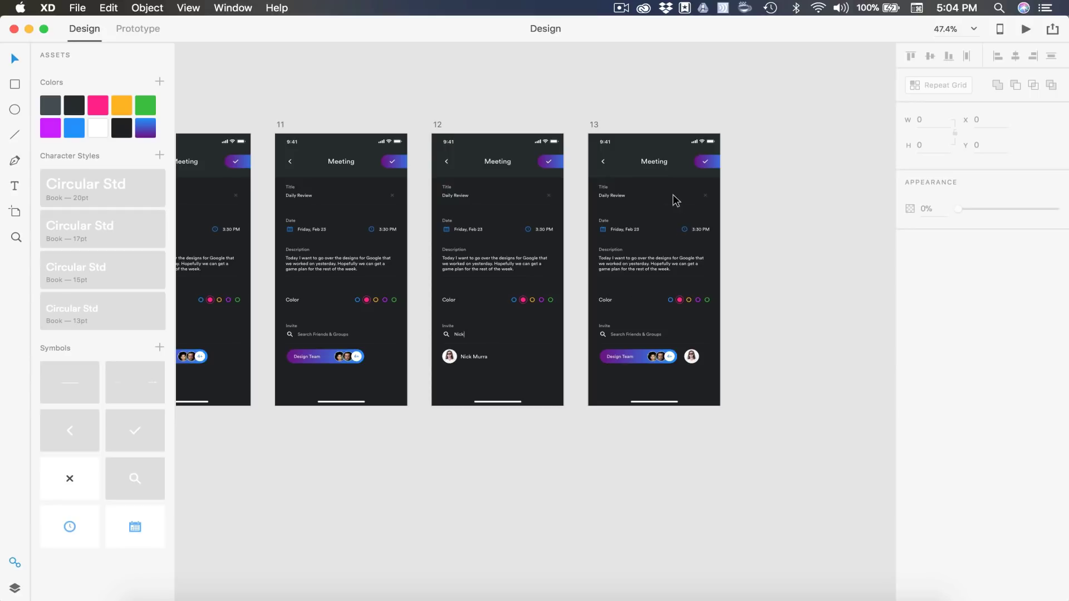
{"action": "scroll", "coordinate": [672, 197], "scroll_direction": "down", "scroll_amount": 5}
{"action": "scroll", "coordinate": [673, 197], "scroll_direction": "left", "scroll_amount": 15}
{"action": "scroll", "coordinate": [673, 197], "scroll_direction": "up", "scroll_amount": 10}
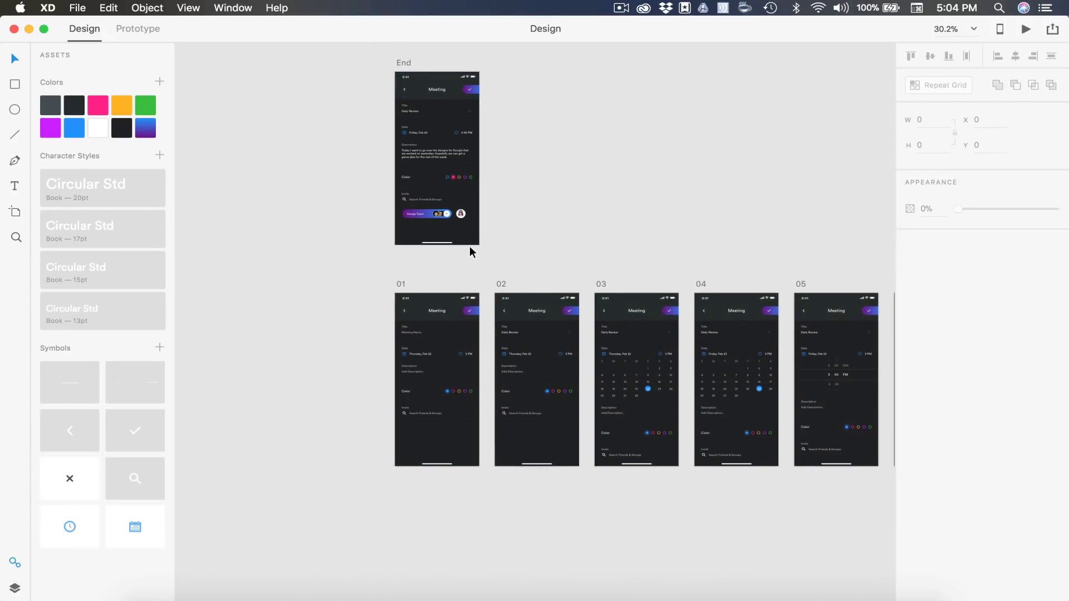
{"action": "scroll", "coordinate": [469, 246], "scroll_direction": "right", "scroll_amount": 15}
{"action": "scroll", "coordinate": [470, 246], "scroll_direction": "down", "scroll_amount": 3}
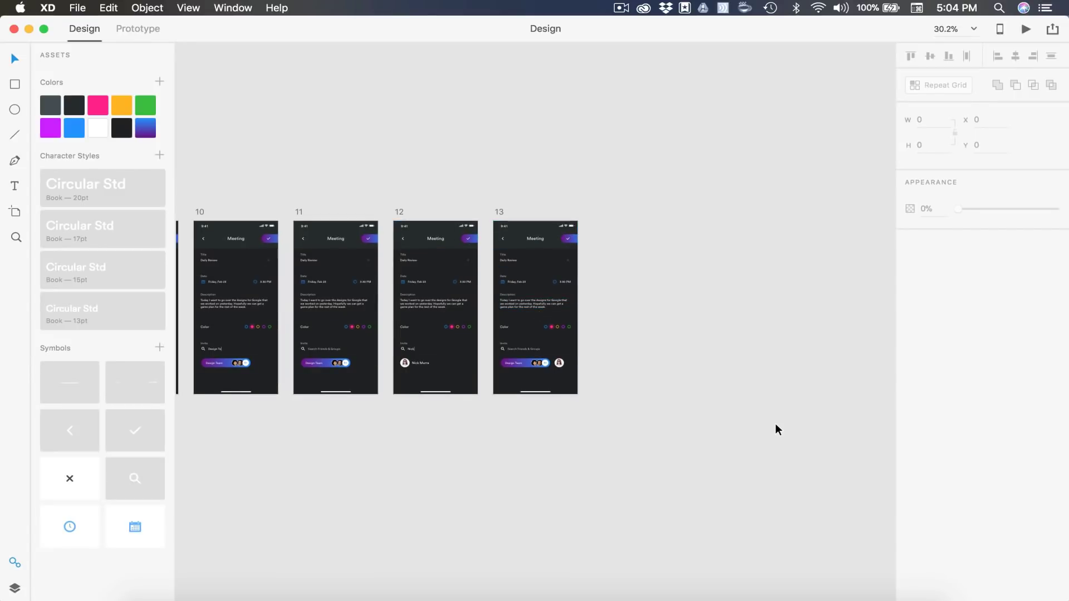
{"action": "scroll", "coordinate": [776, 428], "scroll_direction": "left", "scroll_amount": 15}
{"action": "scroll", "coordinate": [777, 428], "scroll_direction": "down", "scroll_amount": 1}
{"action": "scroll", "coordinate": [778, 429], "scroll_direction": "left", "scroll_amount": 15}
{"action": "scroll", "coordinate": [778, 429], "scroll_direction": "up", "scroll_amount": 1}
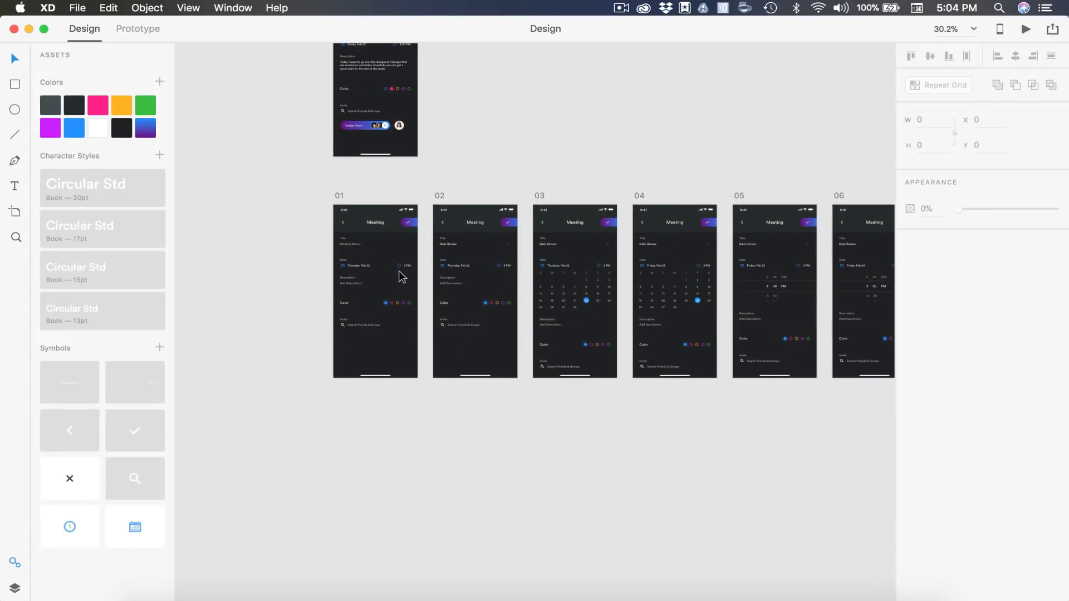
{"action": "scroll", "coordinate": [337, 302], "scroll_direction": "up", "scroll_amount": 5}
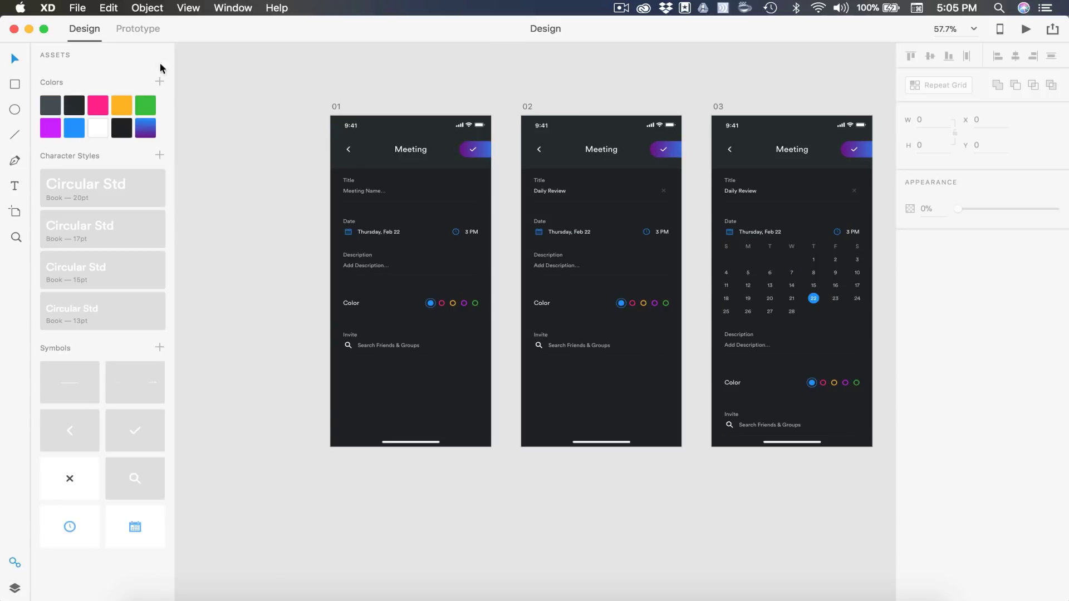
In Prototype mode, link artboard 01's Meeting Name field to artboard 02 with a 0.2 s Dissolve, Ease Out
{"action": "left_click", "coordinate": [137, 28]}
{"action": "scroll", "coordinate": [299, 237], "scroll_direction": "up", "scroll_amount": 3}
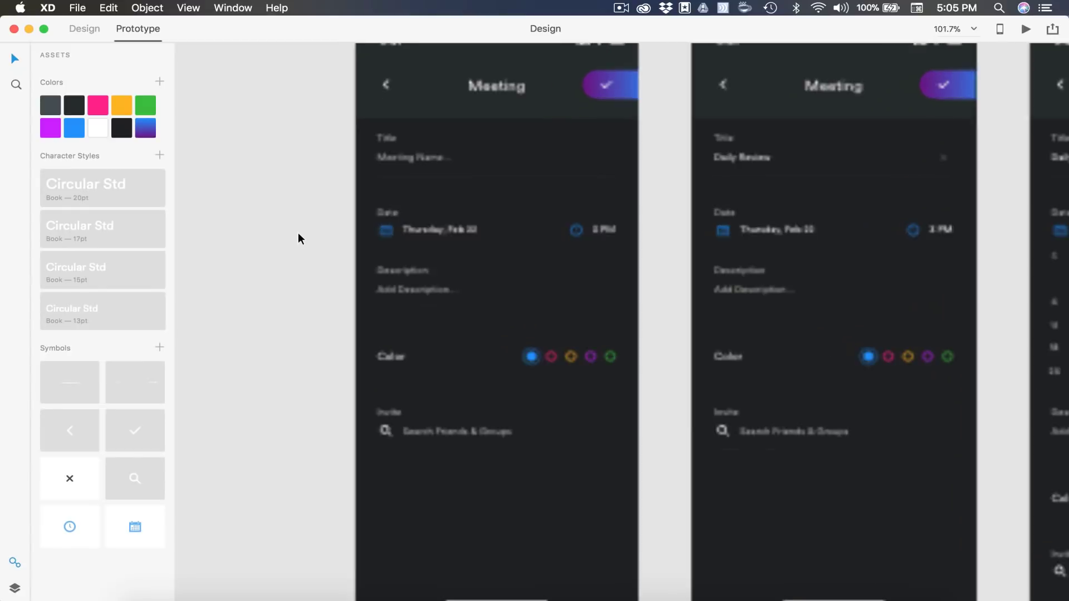
{"action": "scroll", "coordinate": [298, 237], "scroll_direction": "up", "scroll_amount": 4}
{"action": "scroll", "coordinate": [299, 236], "scroll_direction": "right", "scroll_amount": 4}
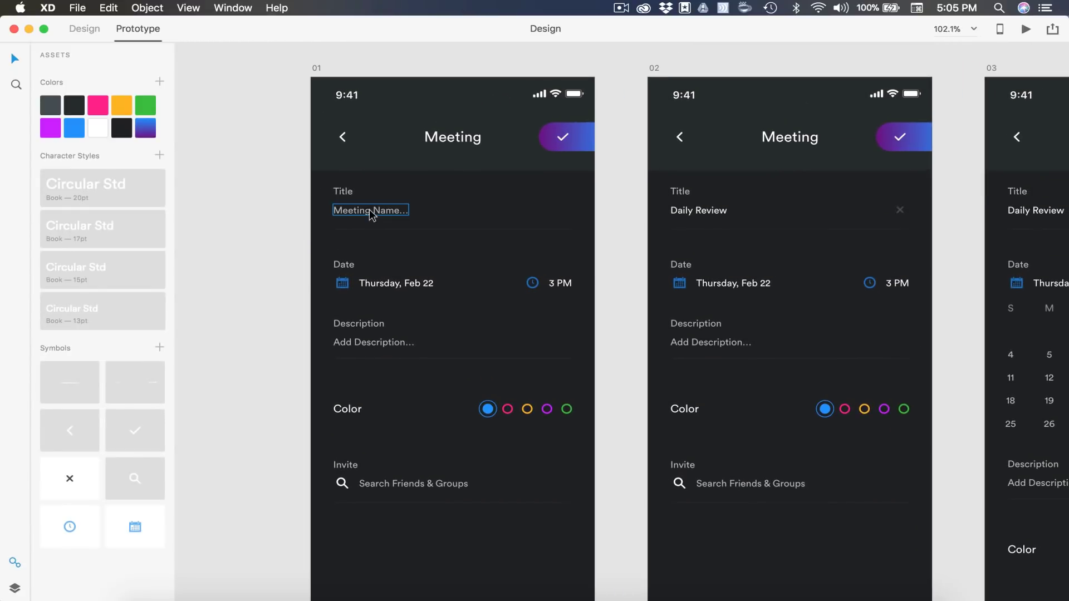
{"action": "left_click", "coordinate": [370, 211]}
{"action": "left_click_drag", "start_coordinate": [412, 210], "coordinate": [708, 250]}
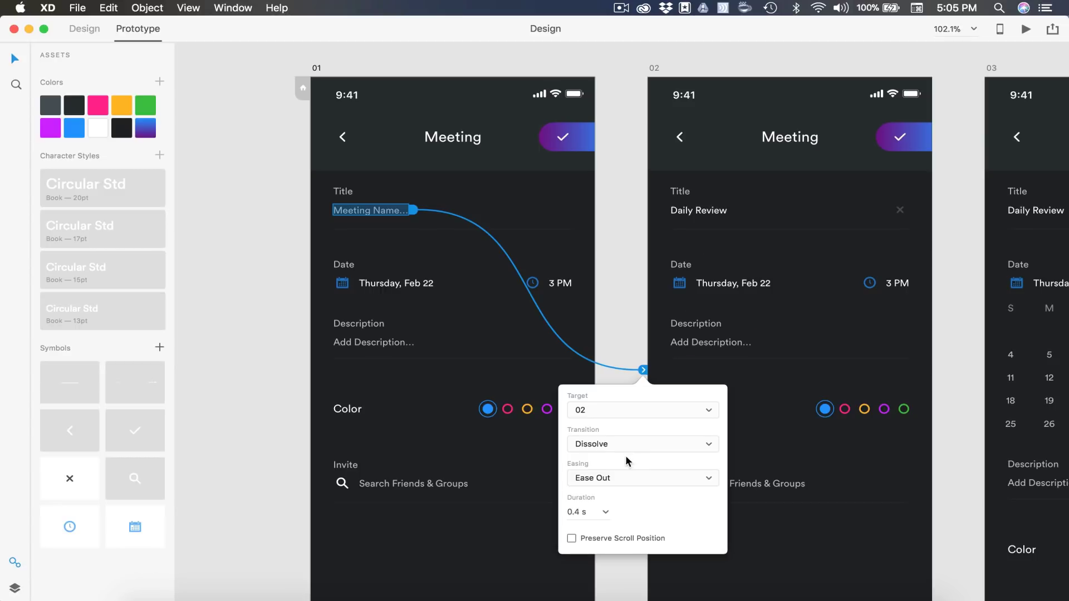
{"action": "left_click", "coordinate": [606, 513]}
{"action": "left_click", "coordinate": [577, 525]}
{"action": "left_click", "coordinate": [616, 312]}
{"action": "scroll", "coordinate": [616, 312], "scroll_direction": "right", "scroll_amount": 10}
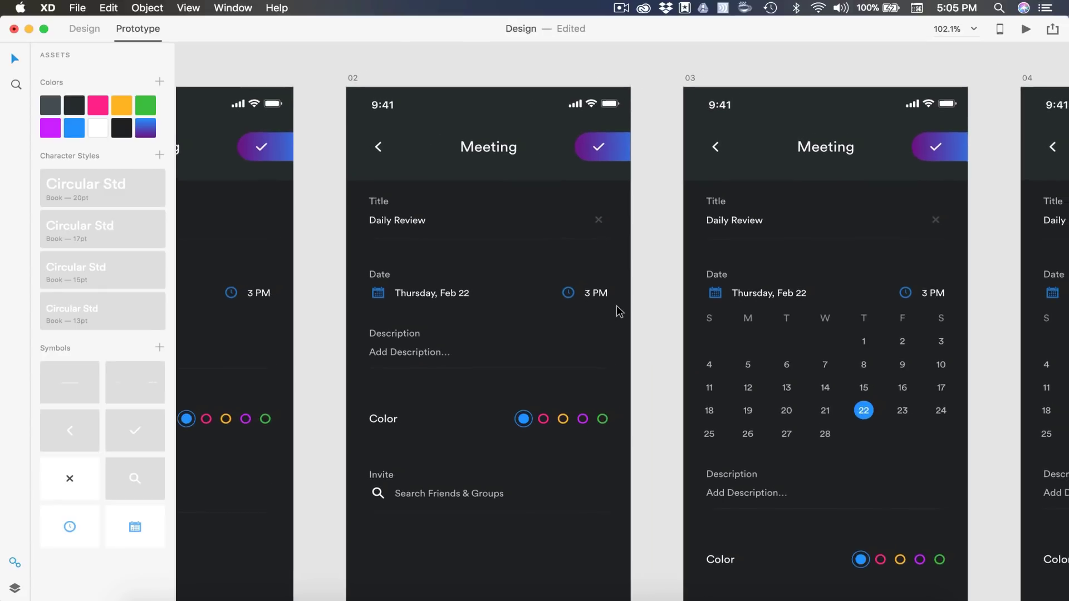
Group artboard 02's Thursday, Feb 22 date with its calendar icon and link it to artboard 03
{"action": "left_click", "coordinate": [446, 301]}
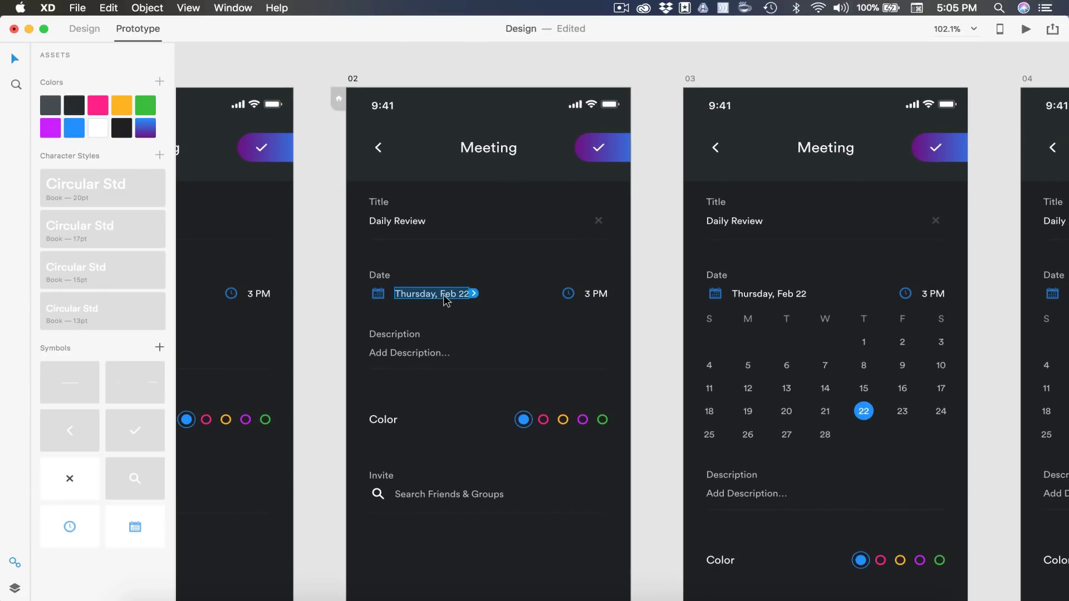
{"action": "left_click", "coordinate": [379, 296], "text": "shift"}
{"action": "key", "text": "super+g"}
{"action": "scroll", "coordinate": [378, 301], "scroll_direction": "down", "scroll_amount": 5}
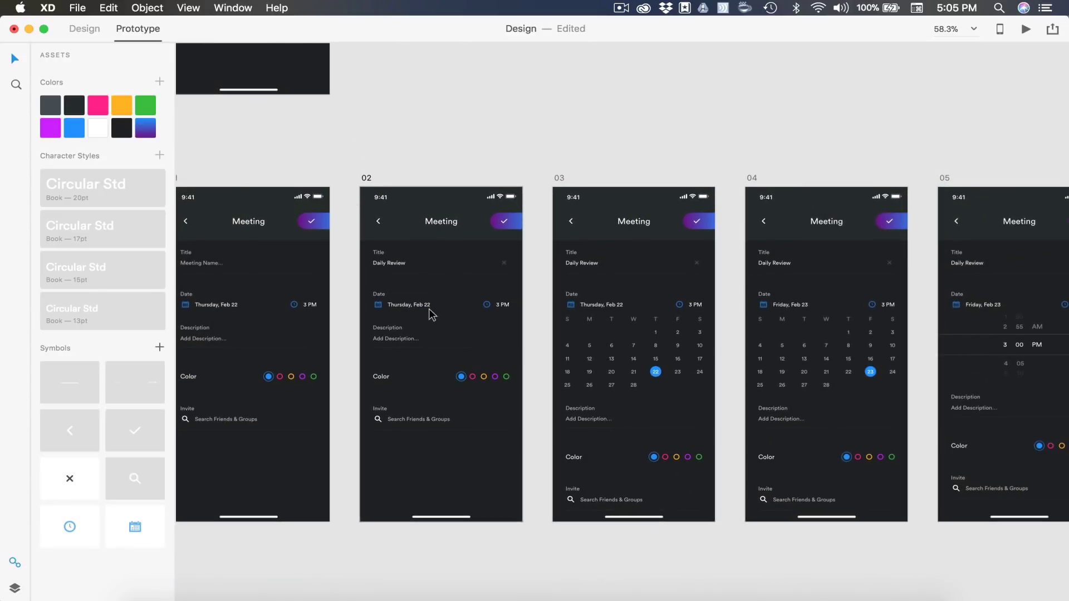
{"action": "left_click_drag", "start_coordinate": [435, 305], "coordinate": [610, 286]}
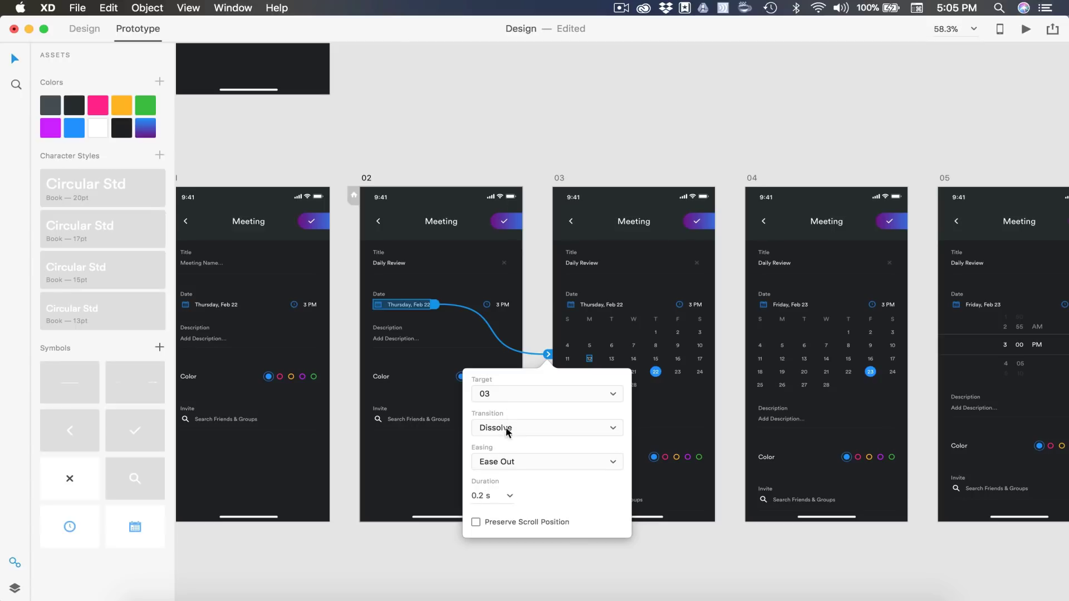
{"action": "left_click", "coordinate": [532, 304]}
Link day 23 on artboard 03's calendar to artboard 04
{"action": "scroll", "coordinate": [479, 326], "scroll_direction": "up", "scroll_amount": 5}
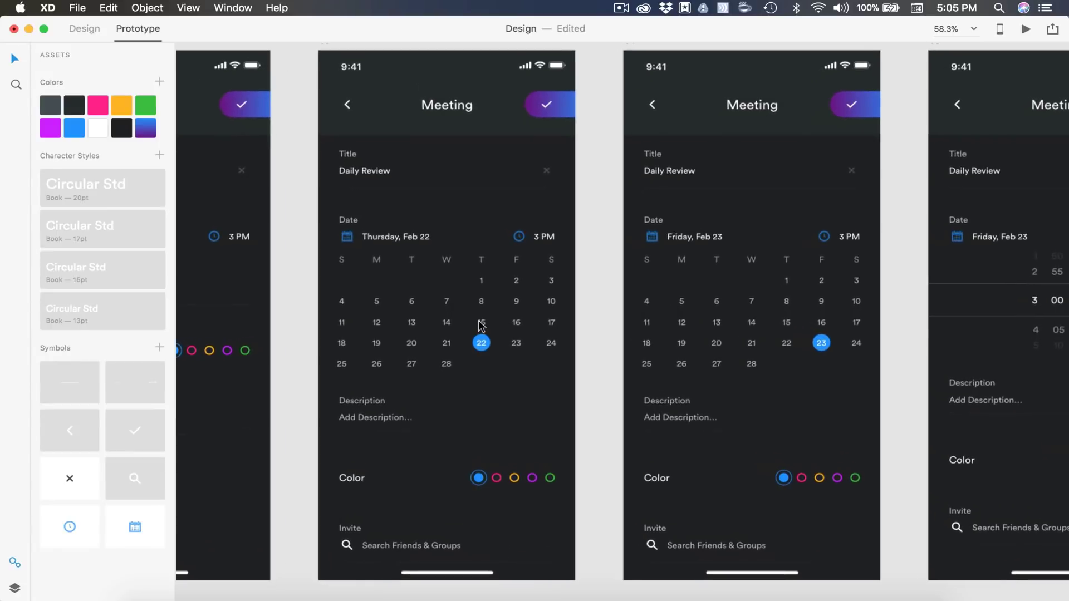
{"action": "scroll", "coordinate": [479, 326], "scroll_direction": "up", "scroll_amount": 2}
{"action": "scroll", "coordinate": [480, 326], "scroll_direction": "right", "scroll_amount": 3}
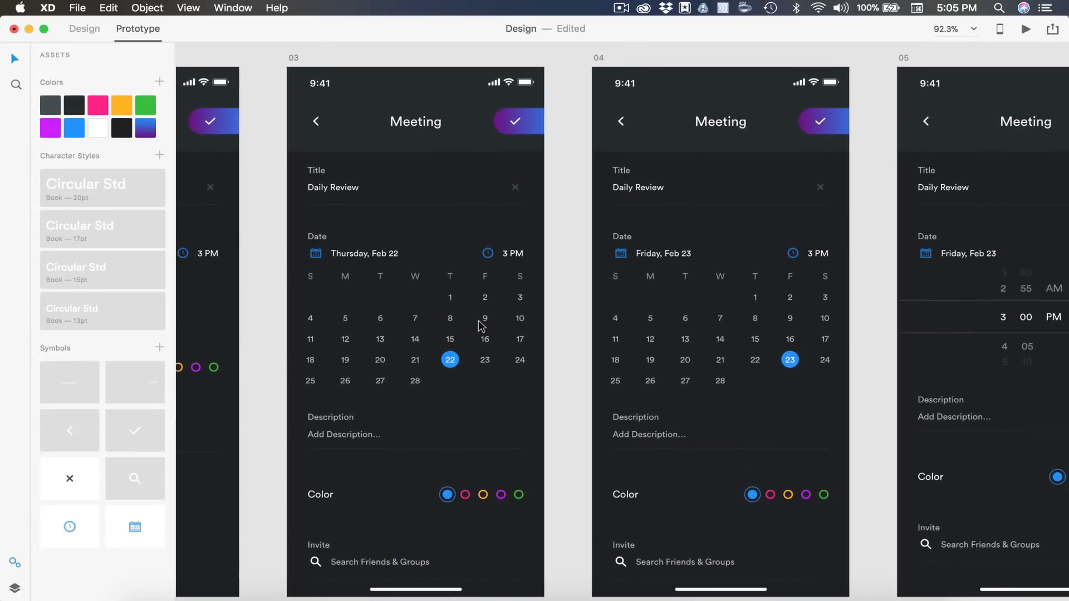
{"action": "left_click", "coordinate": [479, 362]}
{"action": "left_click_drag", "start_coordinate": [489, 362], "coordinate": [636, 303]}
{"action": "left_click", "coordinate": [552, 413]}
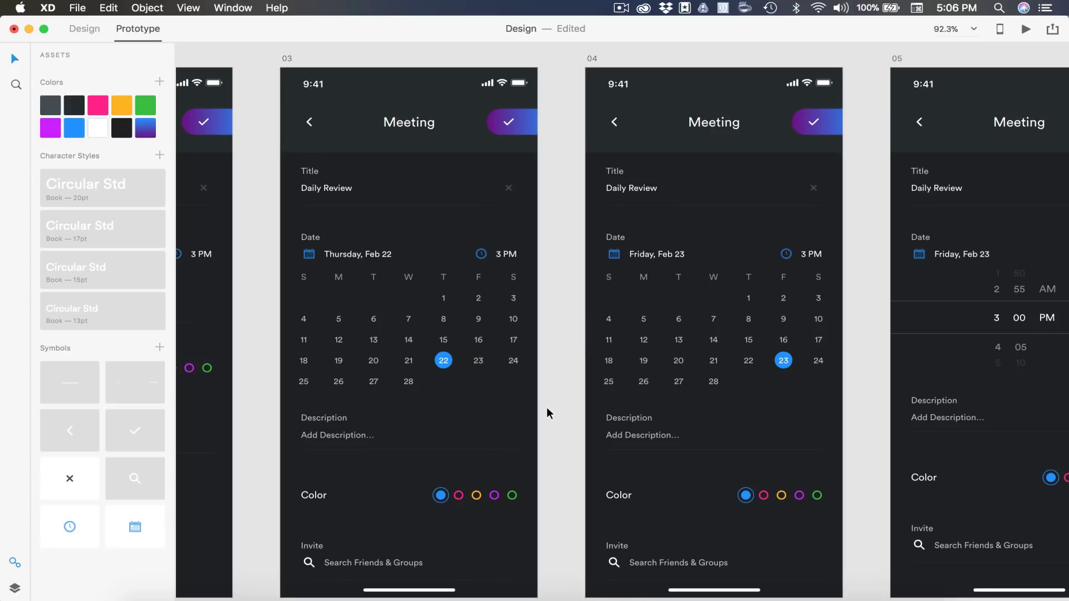
{"action": "scroll", "coordinate": [547, 412], "scroll_direction": "right", "scroll_amount": 5}
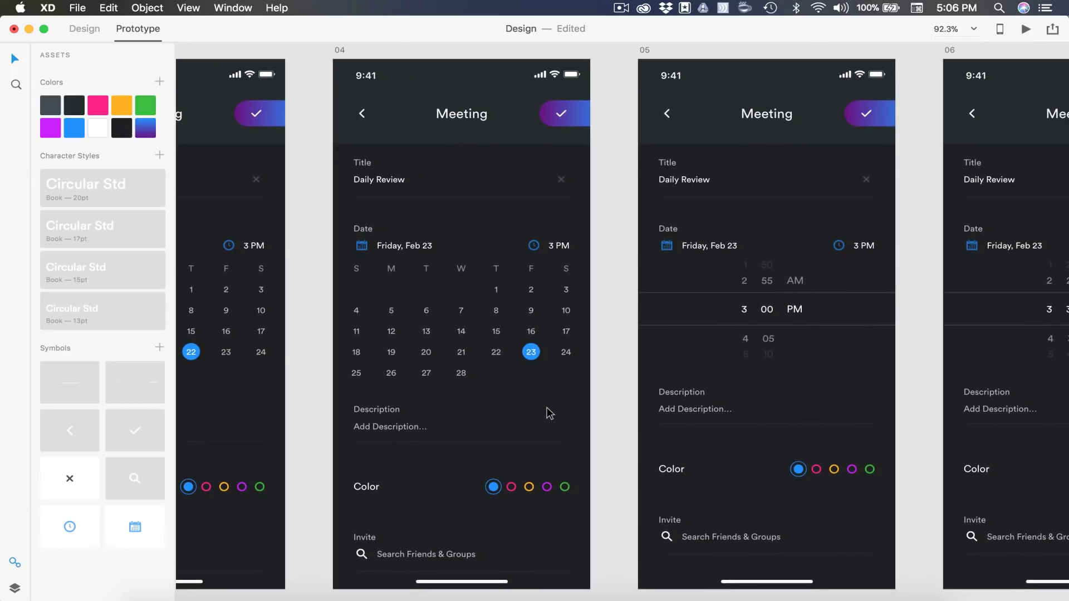
Link artboard 04's 3 PM time and clock icon to artboard 05
{"action": "left_click", "coordinate": [543, 246]}
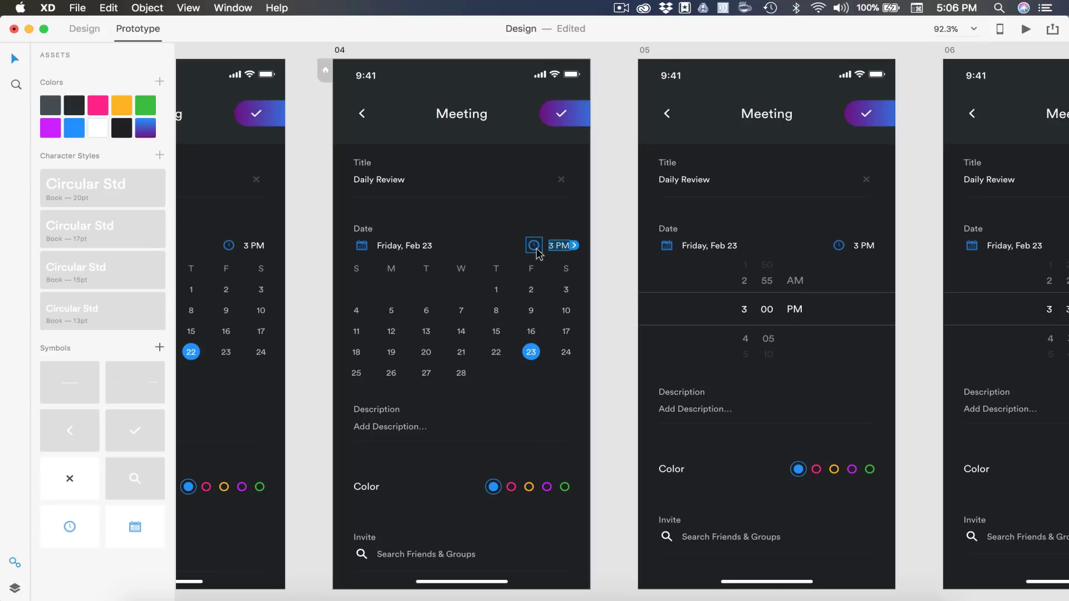
{"action": "left_click", "coordinate": [538, 250]}
{"action": "left_click_drag", "start_coordinate": [574, 245], "coordinate": [752, 219]}
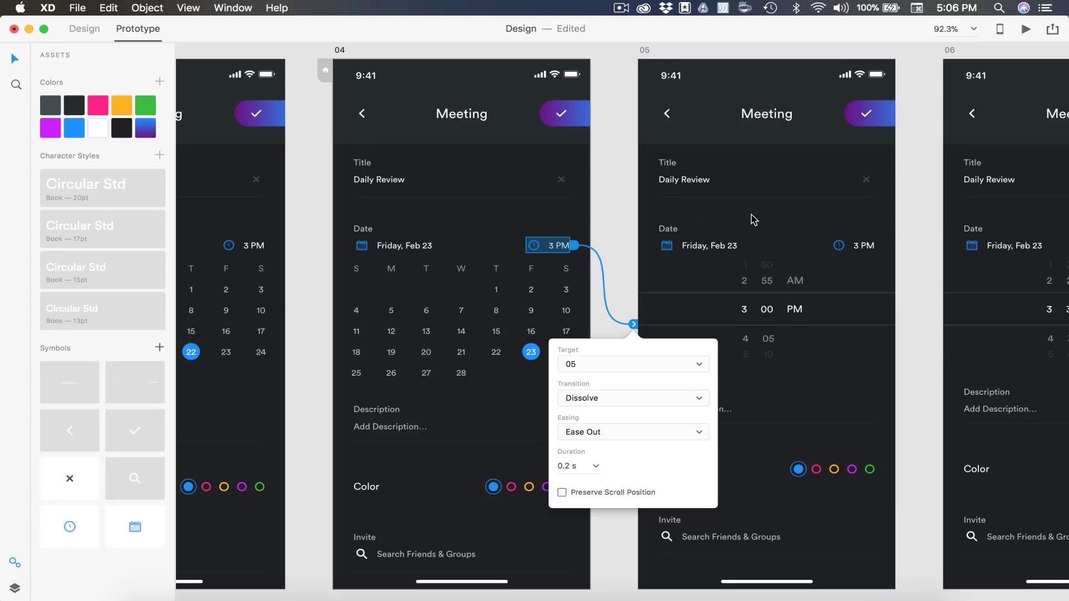
Group the 3, 00 and PM picker values on artboard 05 and link them to artboard 06
{"action": "scroll", "coordinate": [633, 279], "scroll_direction": "right", "scroll_amount": 3}
{"action": "scroll", "coordinate": [633, 278], "scroll_direction": "right", "scroll_amount": 3}
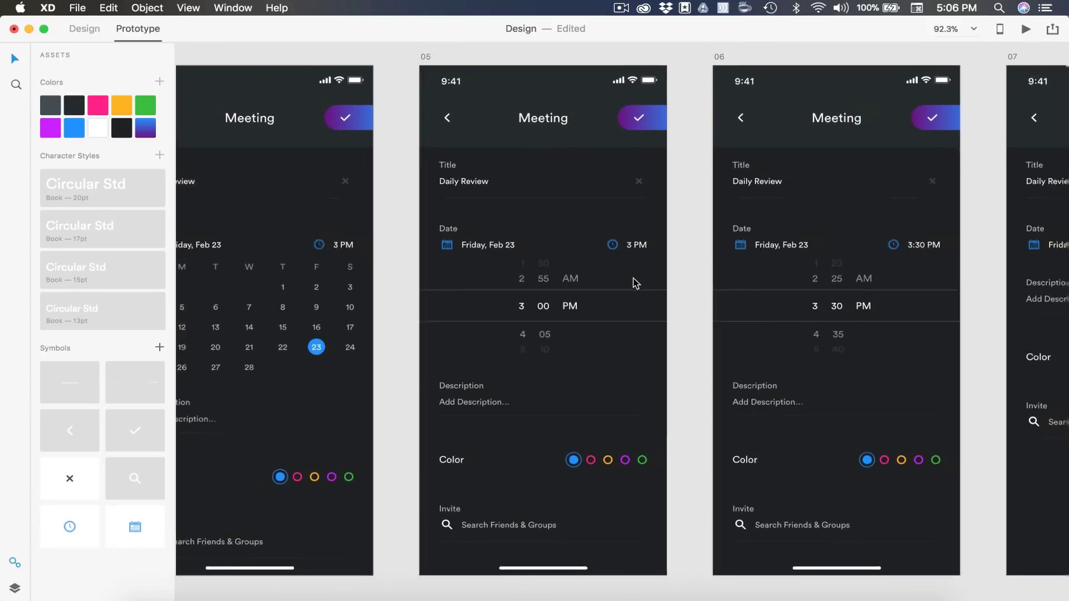
{"action": "scroll", "coordinate": [634, 279], "scroll_direction": "down", "scroll_amount": 3}
{"action": "scroll", "coordinate": [634, 278], "scroll_direction": "right", "scroll_amount": 1}
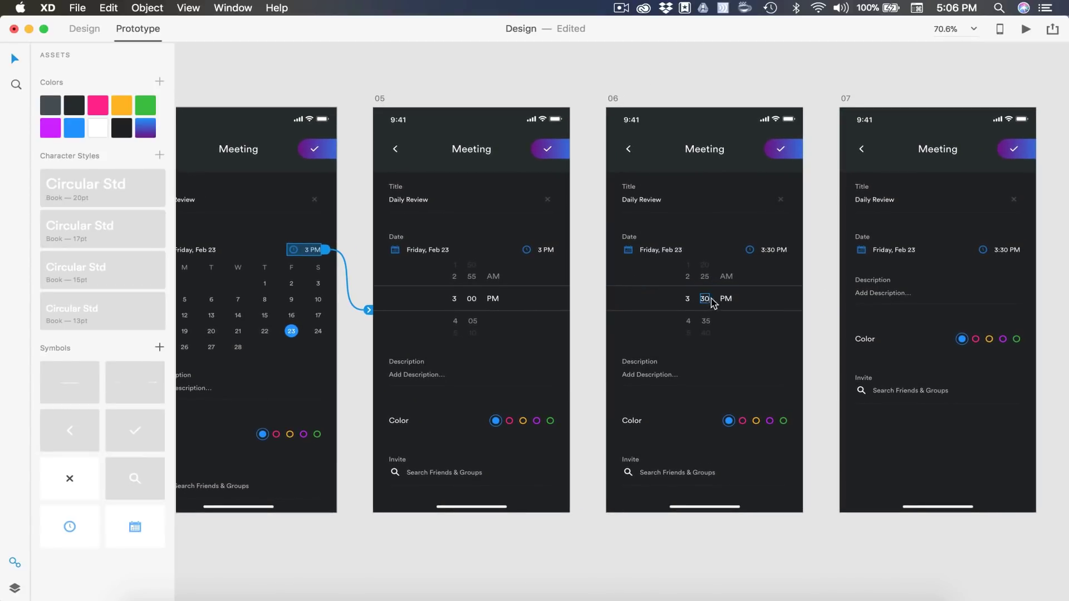
{"action": "left_click", "coordinate": [494, 298]}
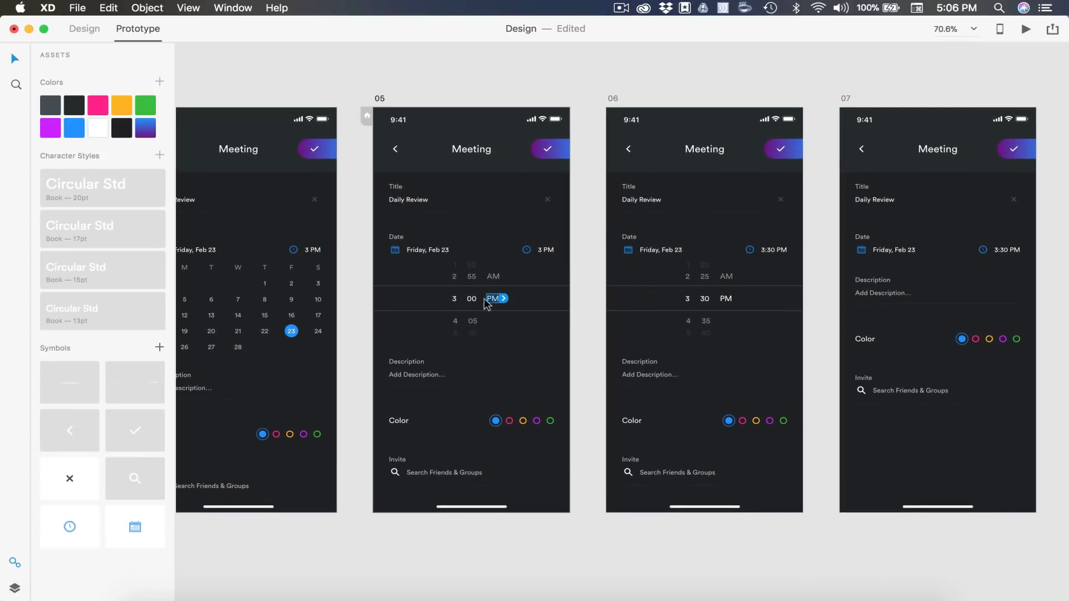
{"action": "left_click", "coordinate": [454, 299], "text": "shift"}
{"action": "key", "text": "super+g"}
{"action": "left_click_drag", "start_coordinate": [508, 303], "coordinate": [650, 281]}
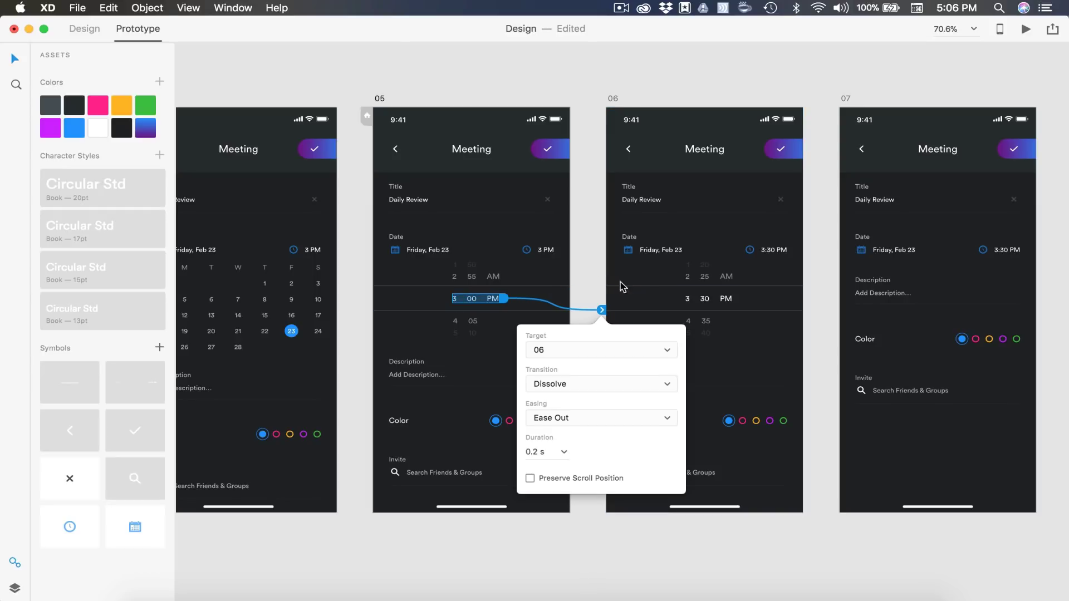
{"action": "left_click", "coordinate": [582, 277]}
{"action": "scroll", "coordinate": [582, 277], "scroll_direction": "right", "scroll_amount": 5}
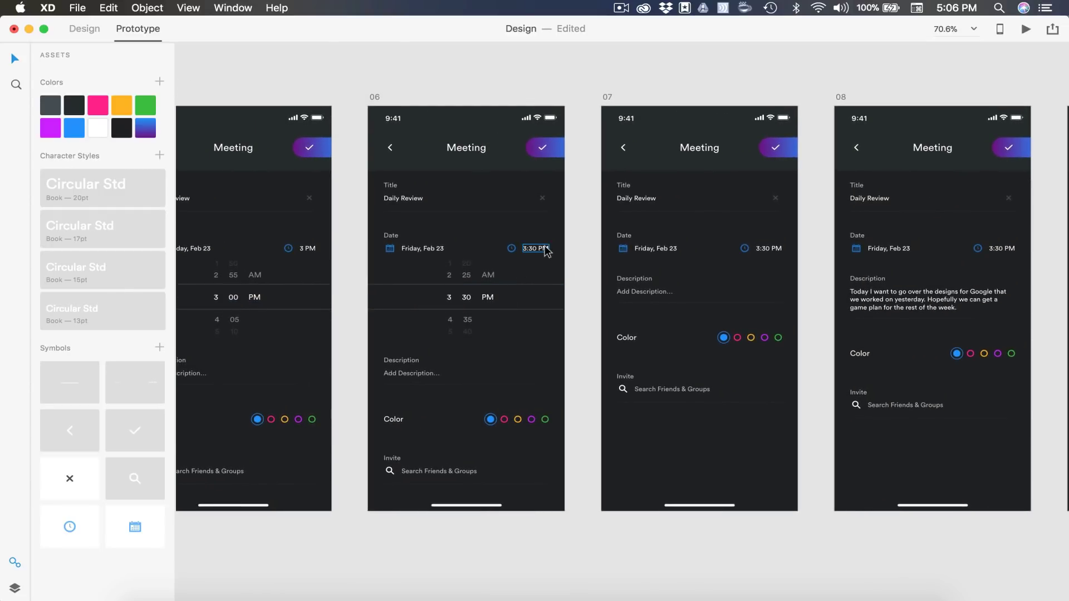
Group artboard 06's clock icon with 3:30 PM and link the group to artboard 07
{"action": "left_click", "coordinate": [544, 250]}
{"action": "left_click", "coordinate": [511, 248], "text": "shift"}
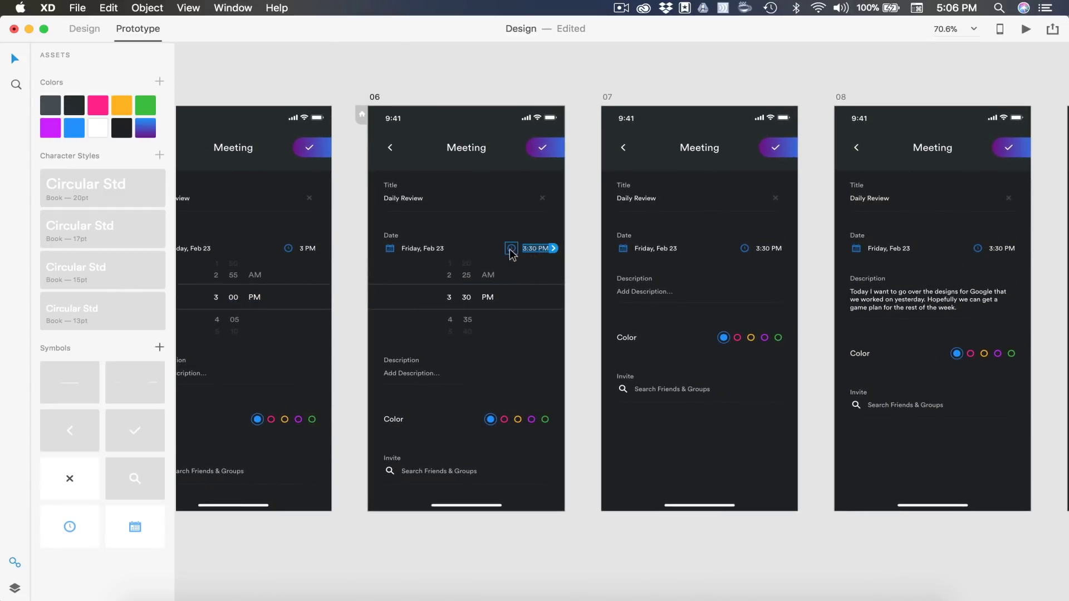
{"action": "key", "text": "super+g"}
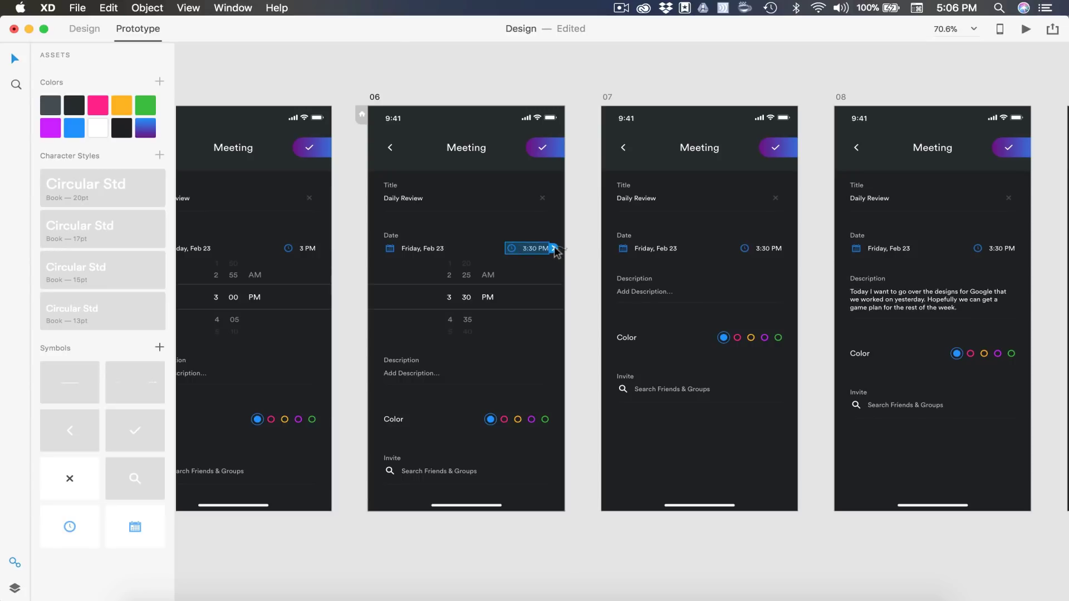
{"action": "left_click_drag", "start_coordinate": [555, 251], "coordinate": [698, 231]}
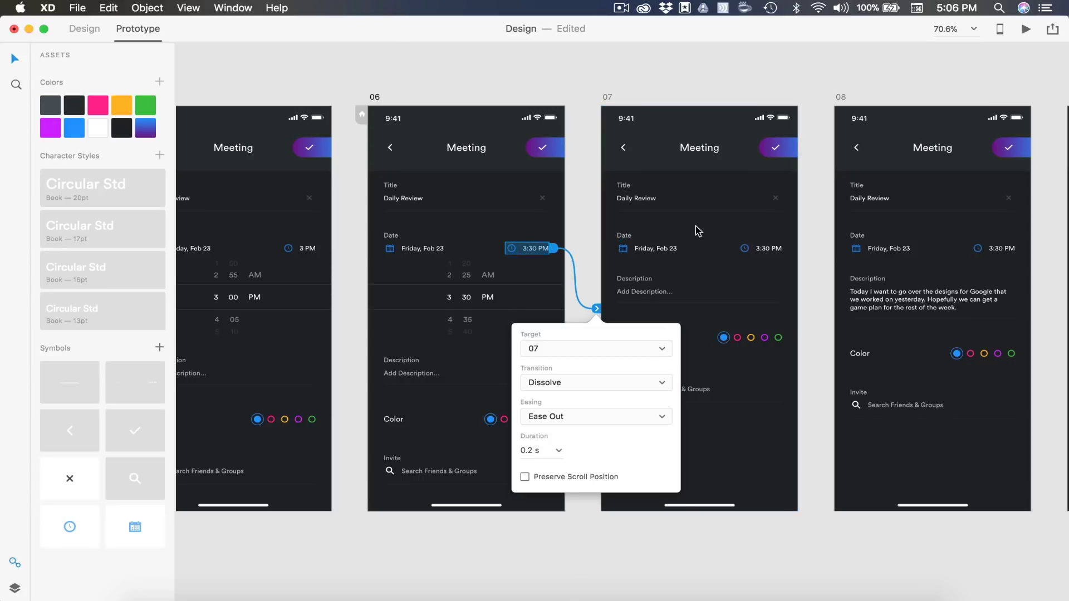
{"action": "left_click", "coordinate": [589, 225]}
{"action": "scroll", "coordinate": [588, 226], "scroll_direction": "right", "scroll_amount": 8}
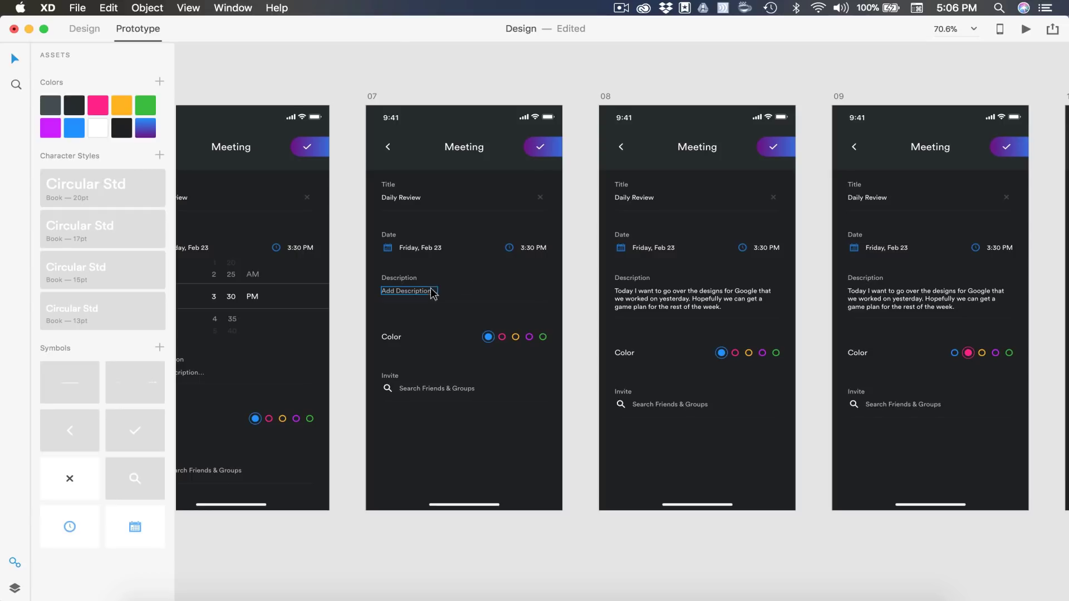
Link the Add Description placeholder on artboard 07 to artboard 08
{"action": "left_click", "coordinate": [422, 294]}
{"action": "left_click_drag", "start_coordinate": [443, 292], "coordinate": [667, 260]}
{"action": "left_click", "coordinate": [573, 271]}
{"action": "scroll", "coordinate": [574, 267], "scroll_direction": "right", "scroll_amount": 8}
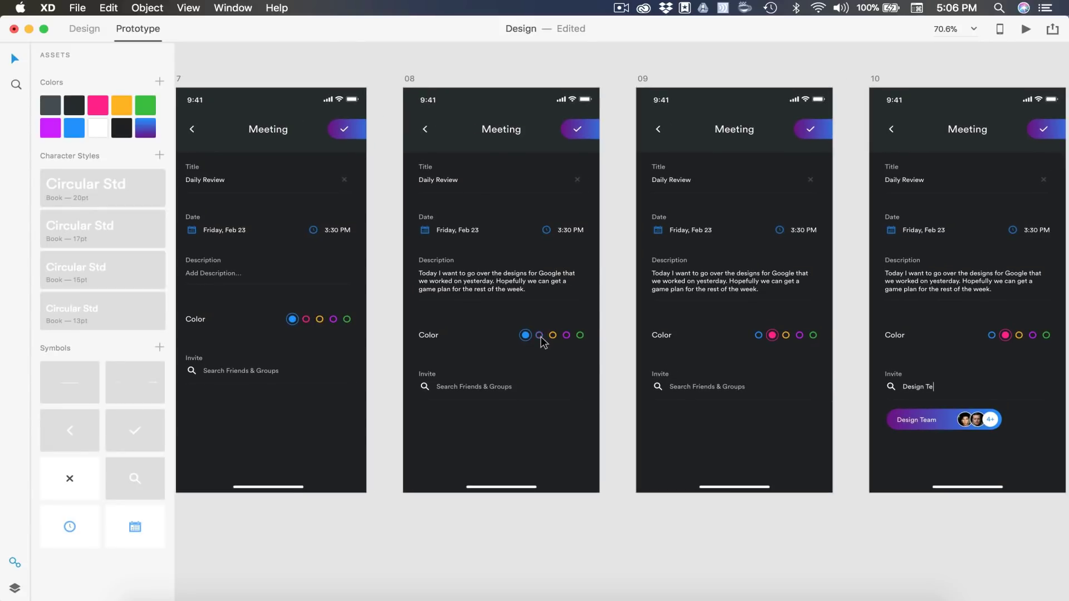
Link the pink colour circle on artboard 08 to artboard 09
{"action": "left_click", "coordinate": [541, 336]}
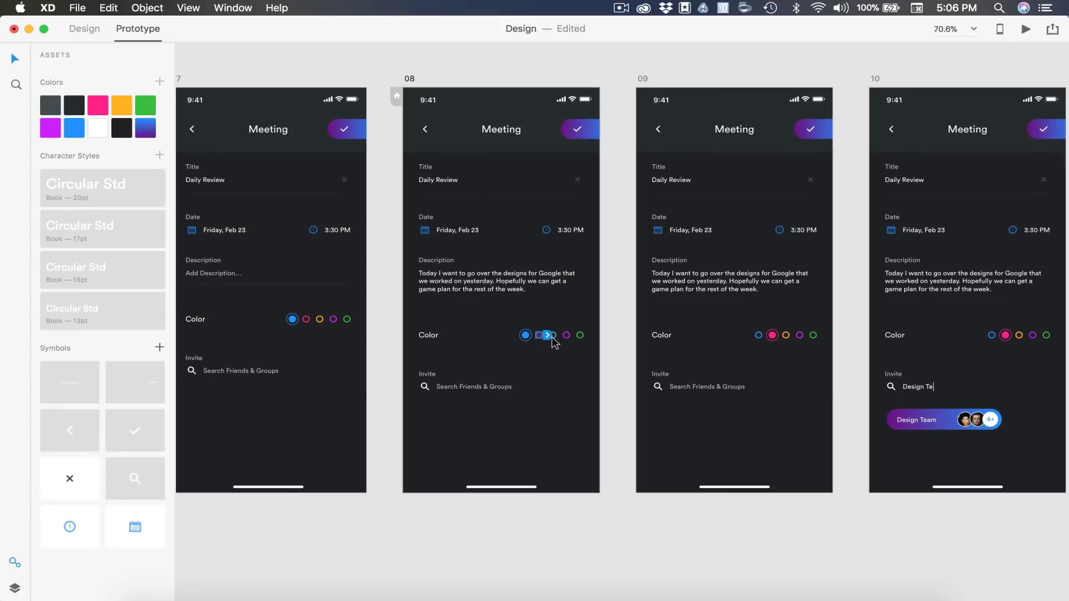
{"action": "left_click_drag", "start_coordinate": [550, 336], "coordinate": [710, 318]}
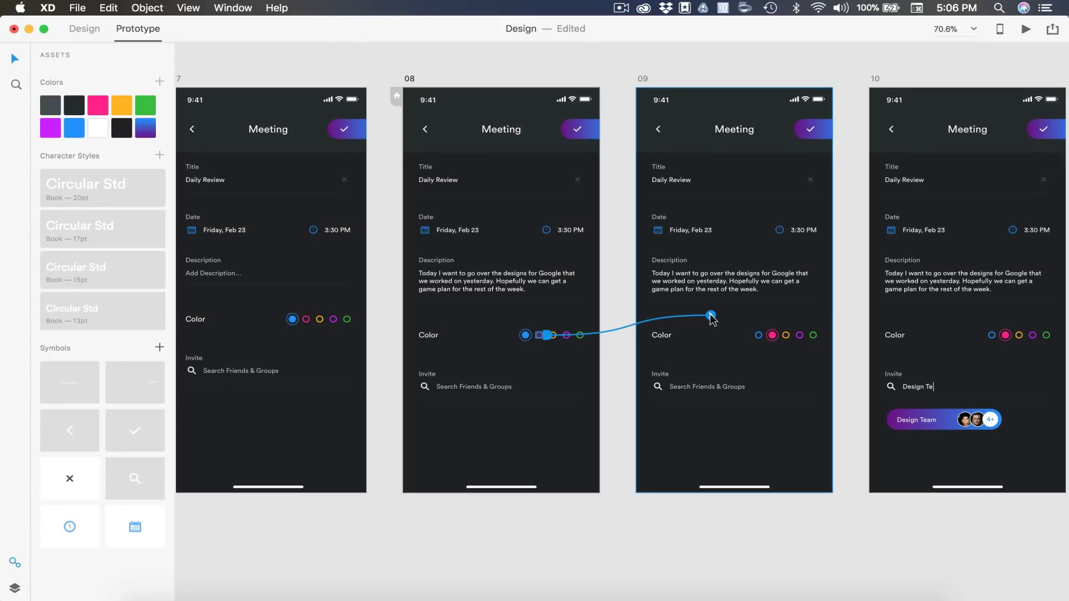
{"action": "left_click_drag", "start_coordinate": [712, 318], "coordinate": [712, 318]}
{"action": "left_click", "coordinate": [610, 372]}
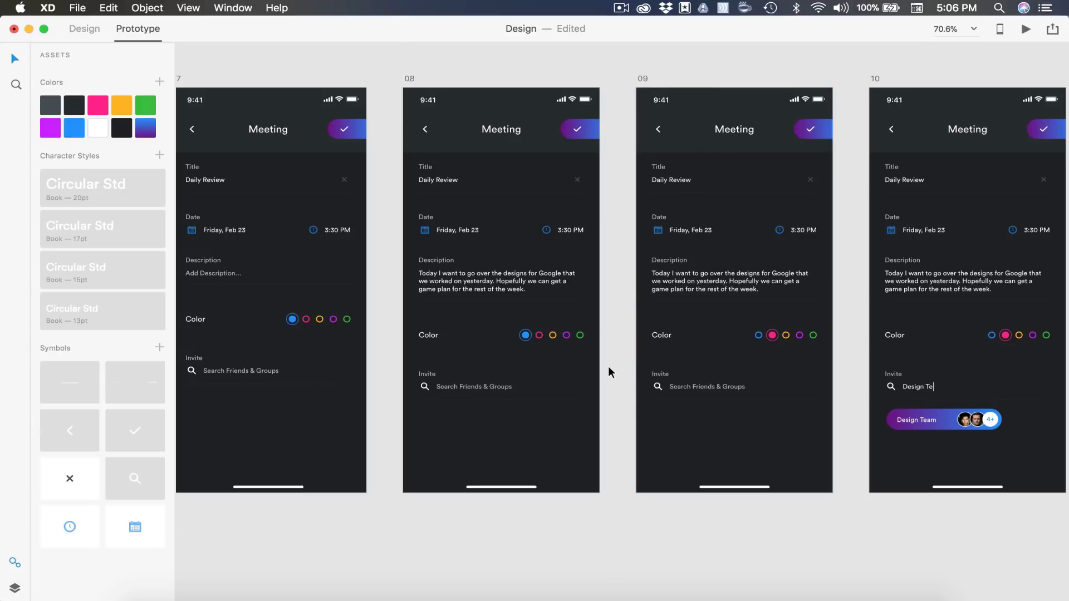
{"action": "scroll", "coordinate": [609, 370], "scroll_direction": "right", "scroll_amount": 10}
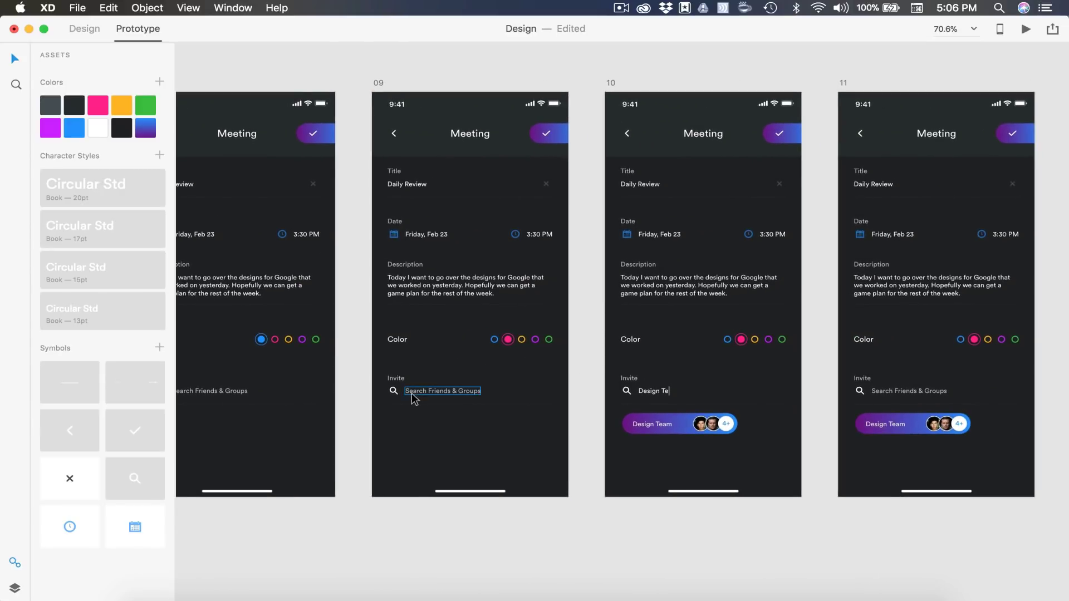
Link artboard 09's Search Friends & Groups field to artboard 10
{"action": "left_click", "coordinate": [444, 392]}
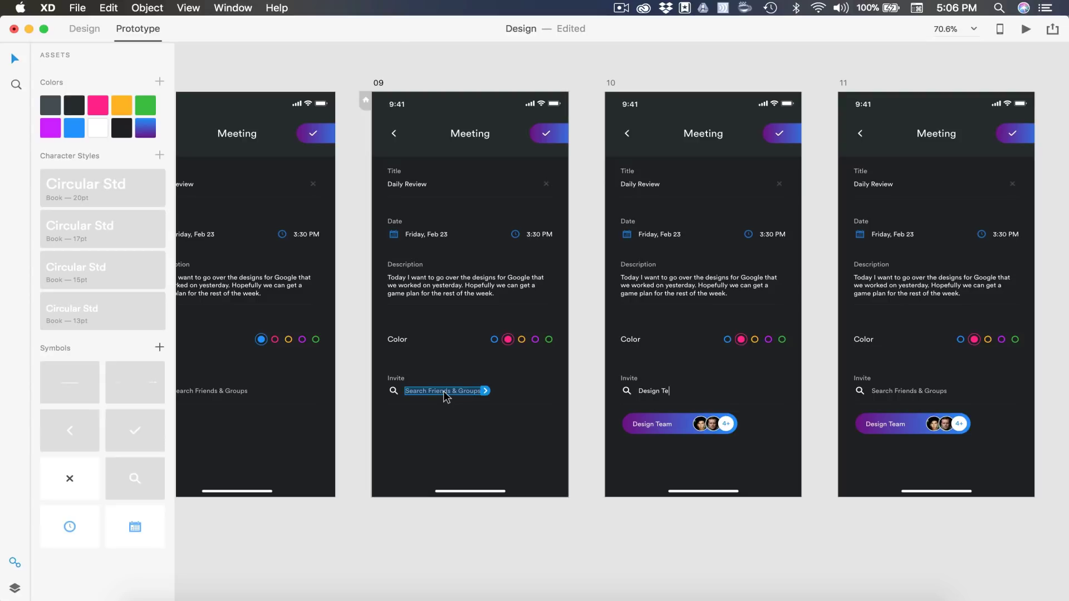
{"action": "left_click_drag", "start_coordinate": [485, 391], "coordinate": [676, 322]}
{"action": "scroll", "coordinate": [641, 369], "scroll_direction": "right", "scroll_amount": 8}
{"action": "left_click", "coordinate": [497, 413]}
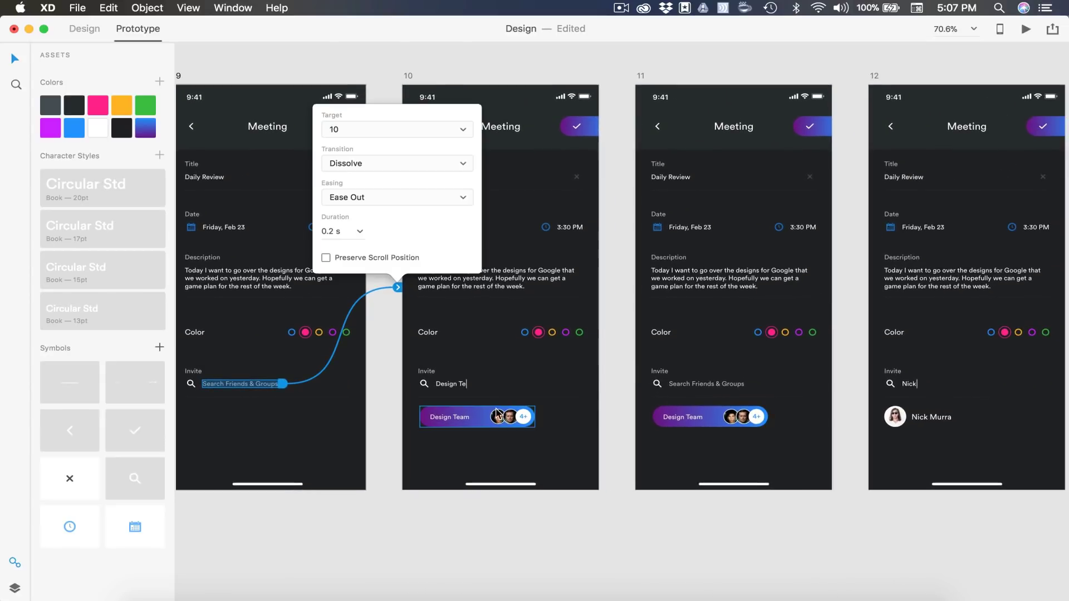
Link the Design Team chip on artboard 10 to artboard 11
{"action": "left_click", "coordinate": [485, 421]}
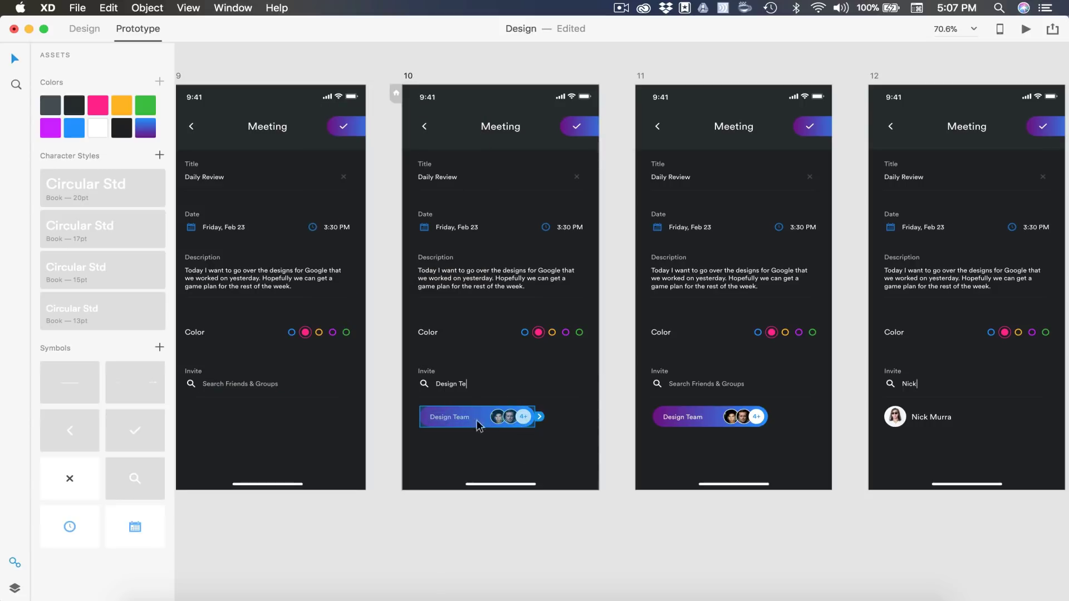
{"action": "left_click_drag", "start_coordinate": [622, 392], "coordinate": [691, 357]}
{"action": "left_click", "coordinate": [628, 368]}
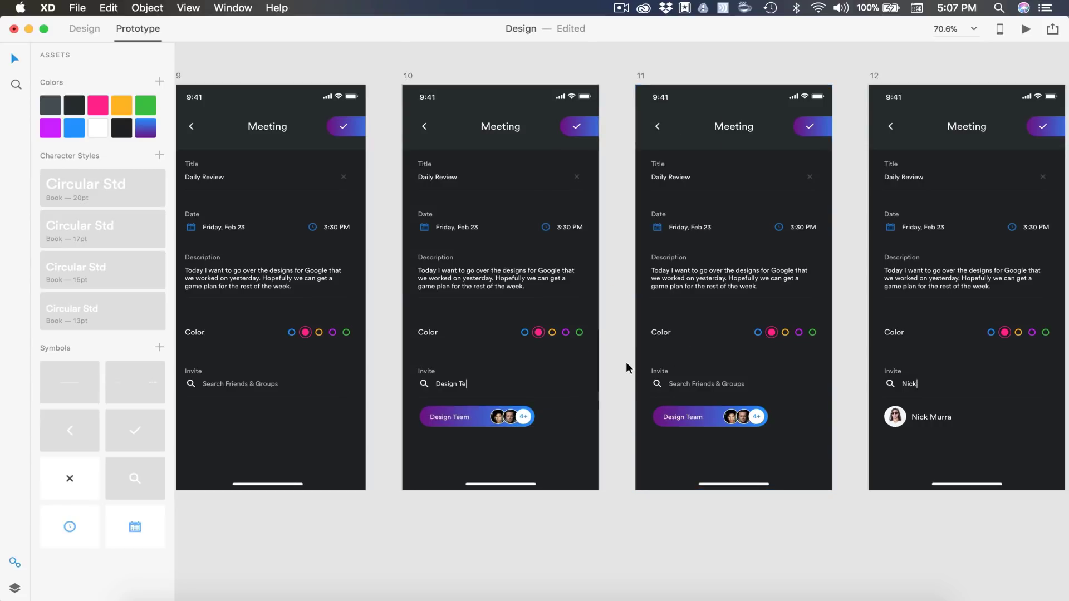
{"action": "scroll", "coordinate": [629, 367], "scroll_direction": "right", "scroll_amount": 10}
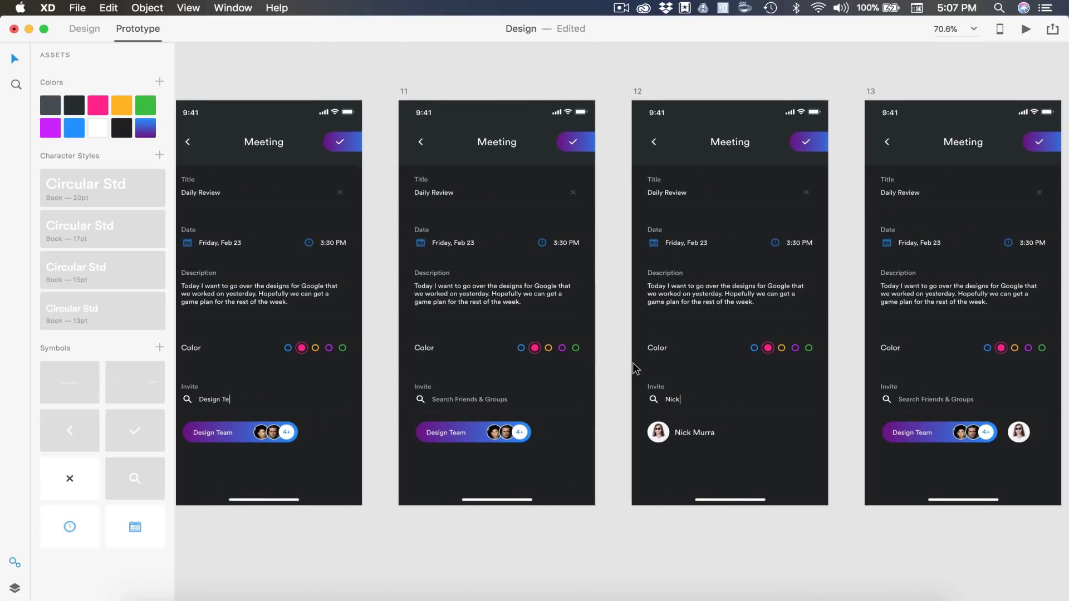
Link artboard 11's invite search field to artboard 12
{"action": "scroll", "coordinate": [633, 369], "scroll_direction": "down", "scroll_amount": 1}
{"action": "left_click", "coordinate": [482, 396]}
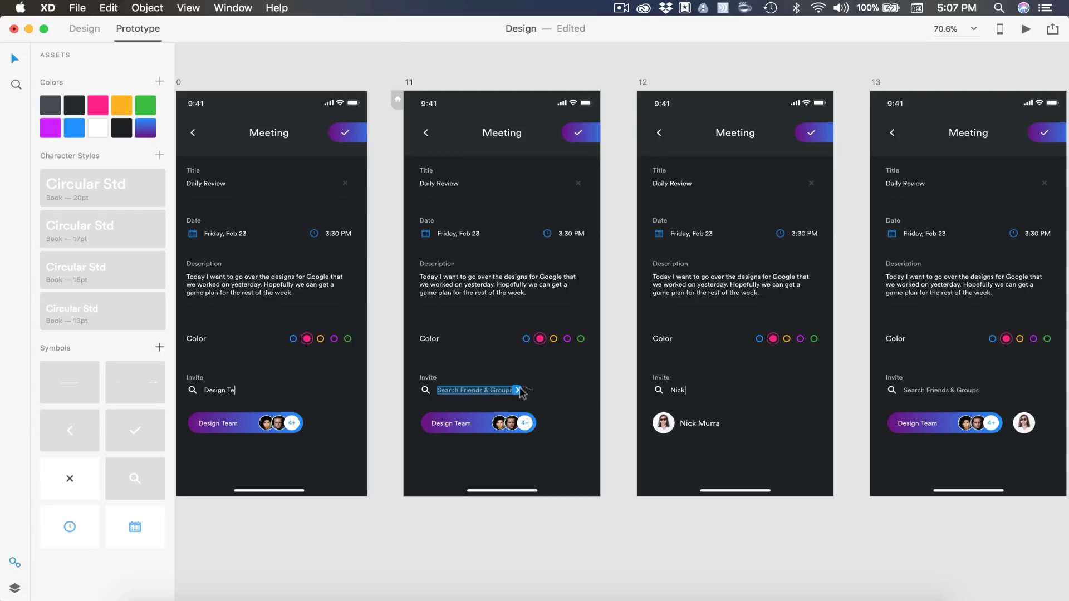
{"action": "left_click_drag", "start_coordinate": [518, 391], "coordinate": [722, 374]}
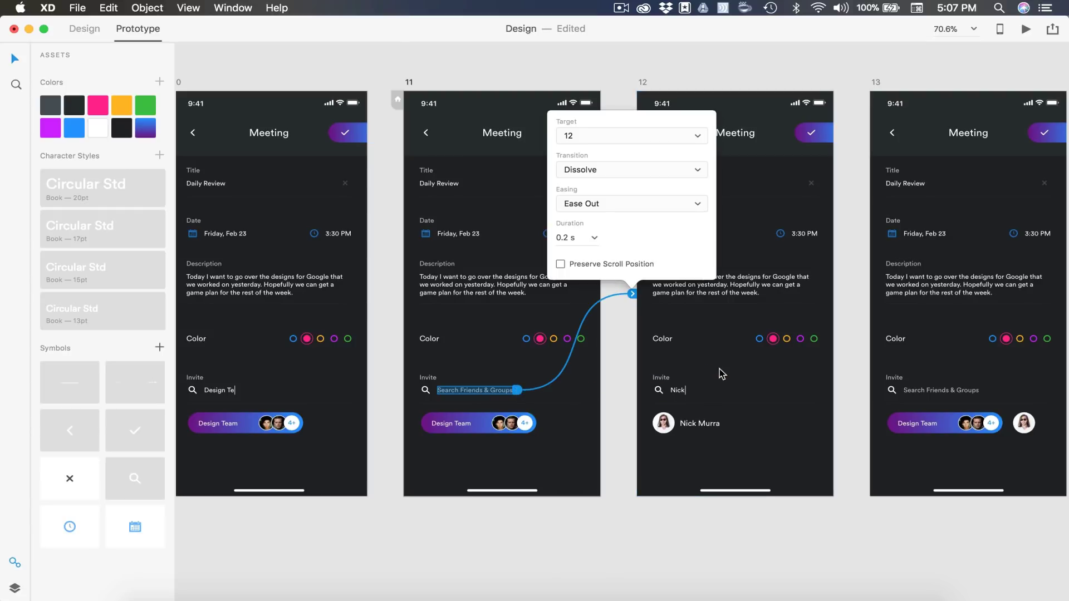
{"action": "left_click", "coordinate": [615, 425]}
{"action": "scroll", "coordinate": [616, 423], "scroll_direction": "right", "scroll_amount": 5}
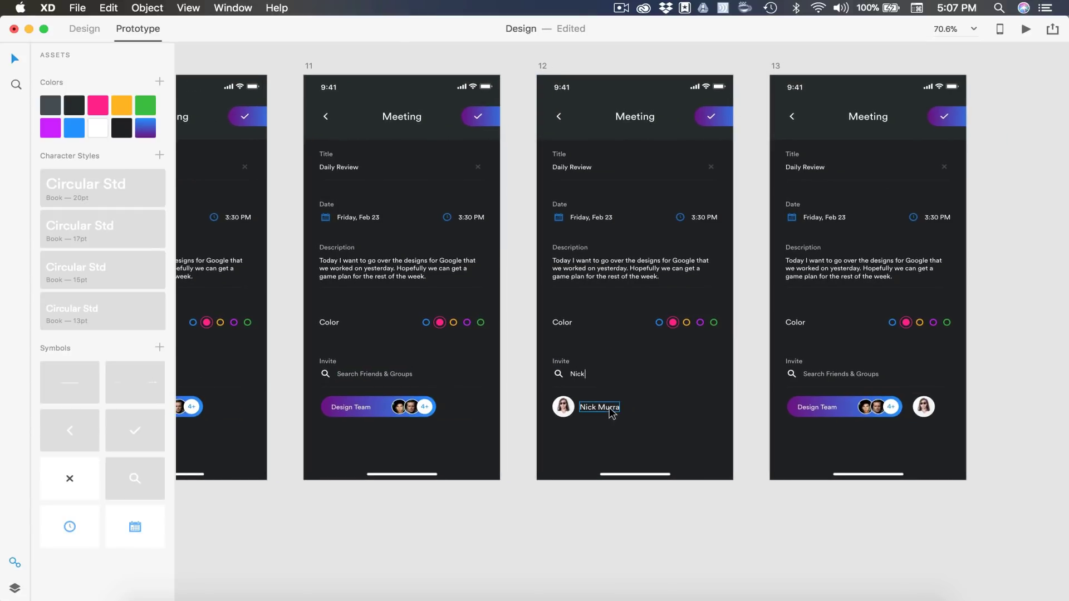
Group the suggested contact's name and avatar on artboard 12 and link the group to artboard 13
{"action": "left_click", "coordinate": [601, 411]}
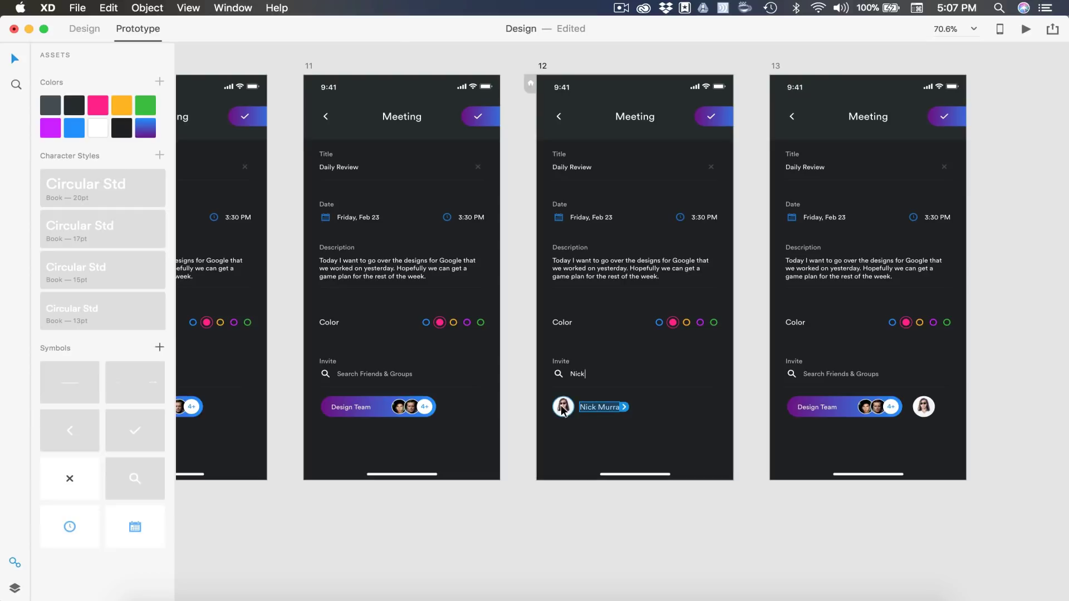
{"action": "left_click", "coordinate": [563, 411], "text": "shift"}
{"action": "key", "text": "super+g"}
{"action": "scroll", "coordinate": [562, 410], "scroll_direction": "right", "scroll_amount": 5}
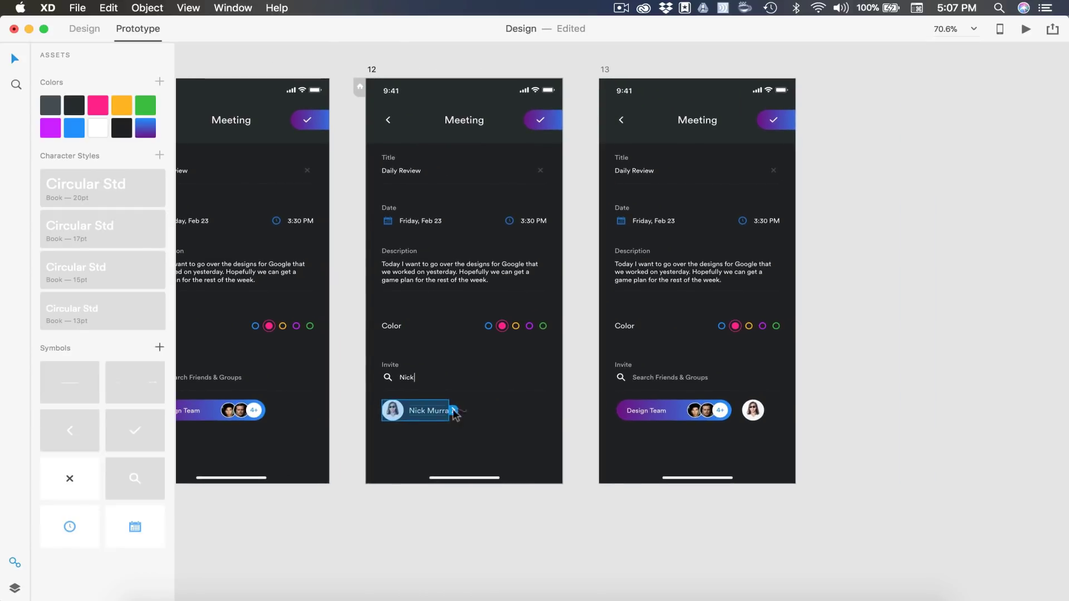
{"action": "left_click_drag", "start_coordinate": [454, 413], "coordinate": [704, 362]}
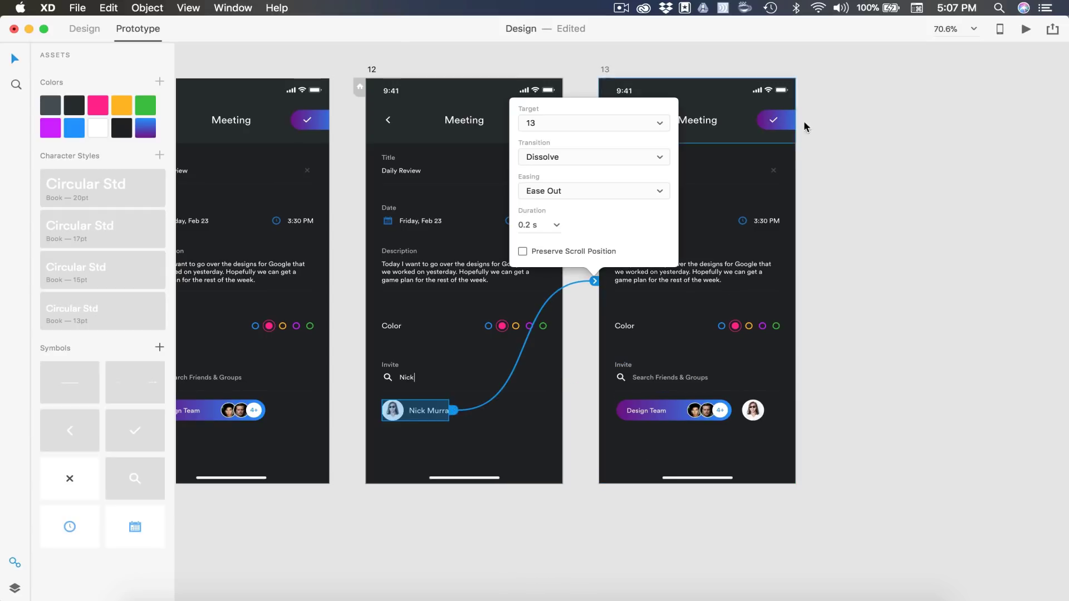
{"action": "left_click", "coordinate": [833, 98]}
{"action": "scroll", "coordinate": [809, 98], "scroll_direction": "up", "scroll_amount": 5}
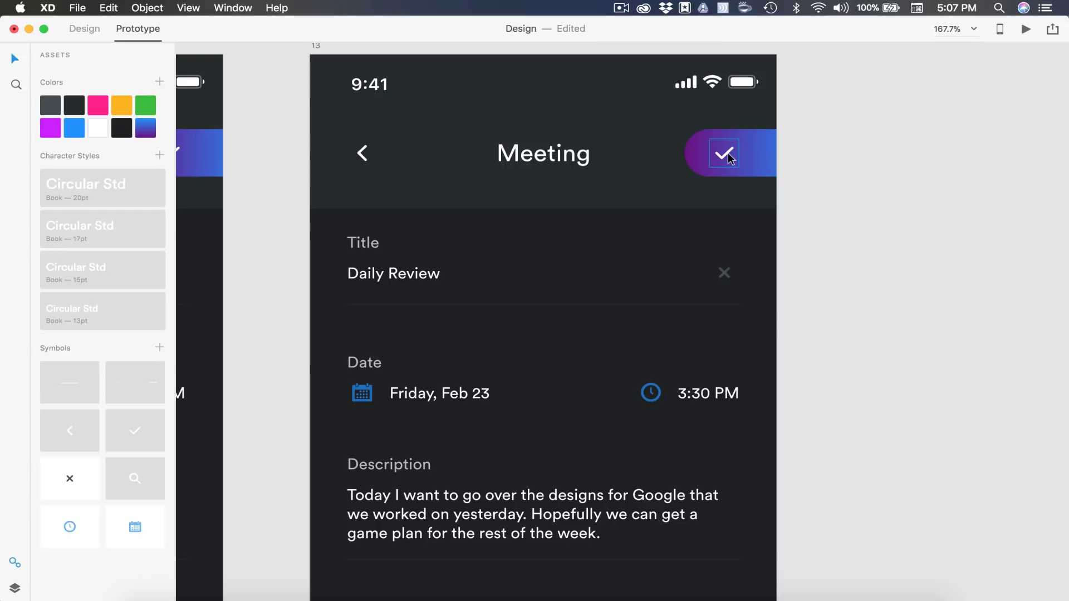
Link artboard 13's checkmark button back to artboard 01 with the default 0.2 s dissolve
{"action": "left_click", "coordinate": [730, 159]}
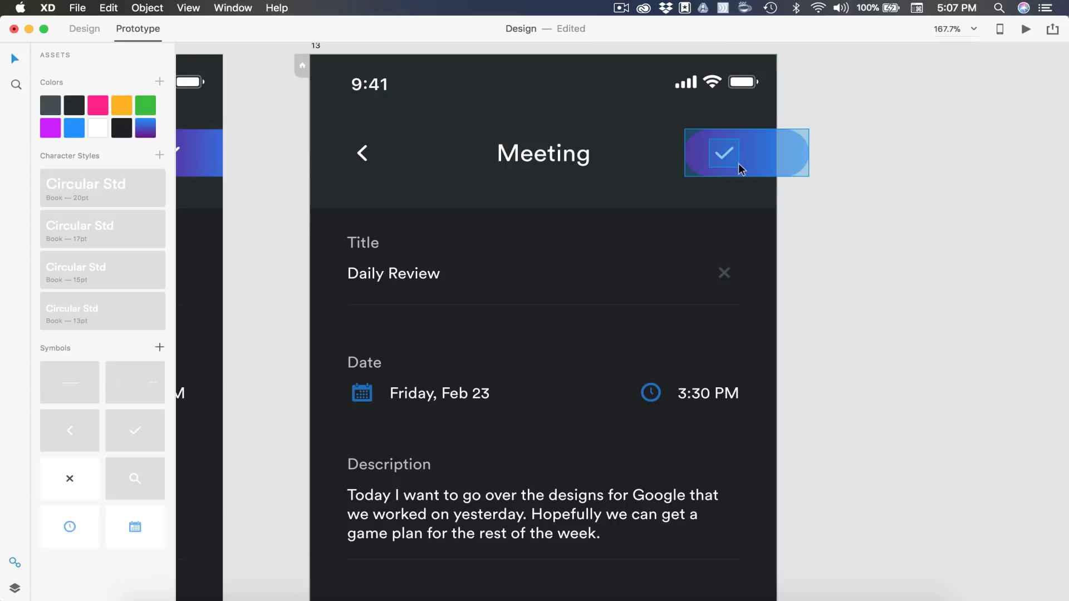
{"action": "scroll", "coordinate": [740, 167], "scroll_direction": "down", "scroll_amount": 10}
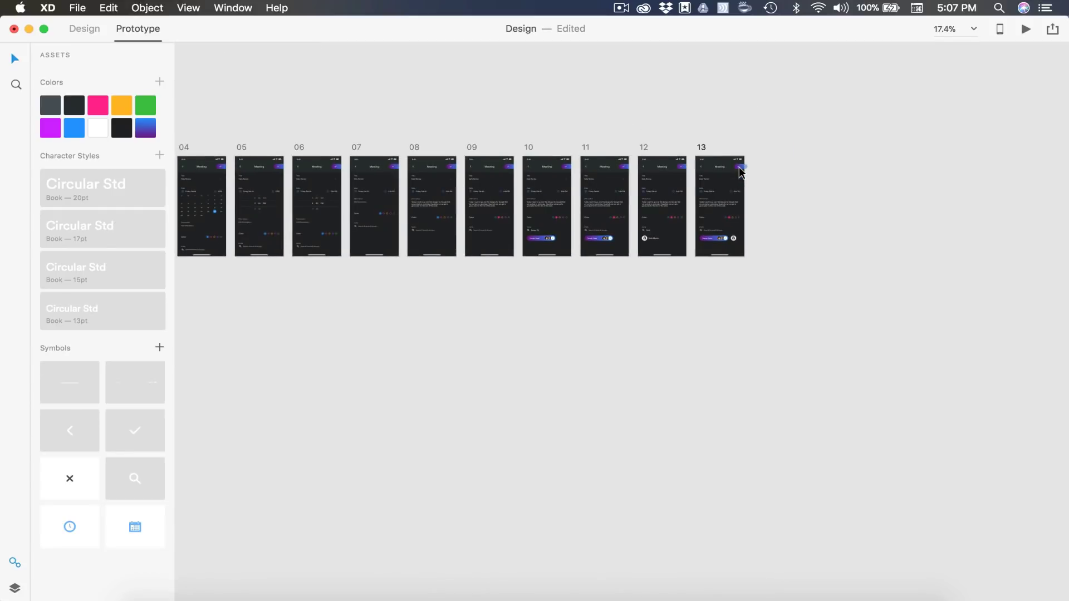
{"action": "scroll", "coordinate": [739, 166], "scroll_direction": "left", "scroll_amount": 3}
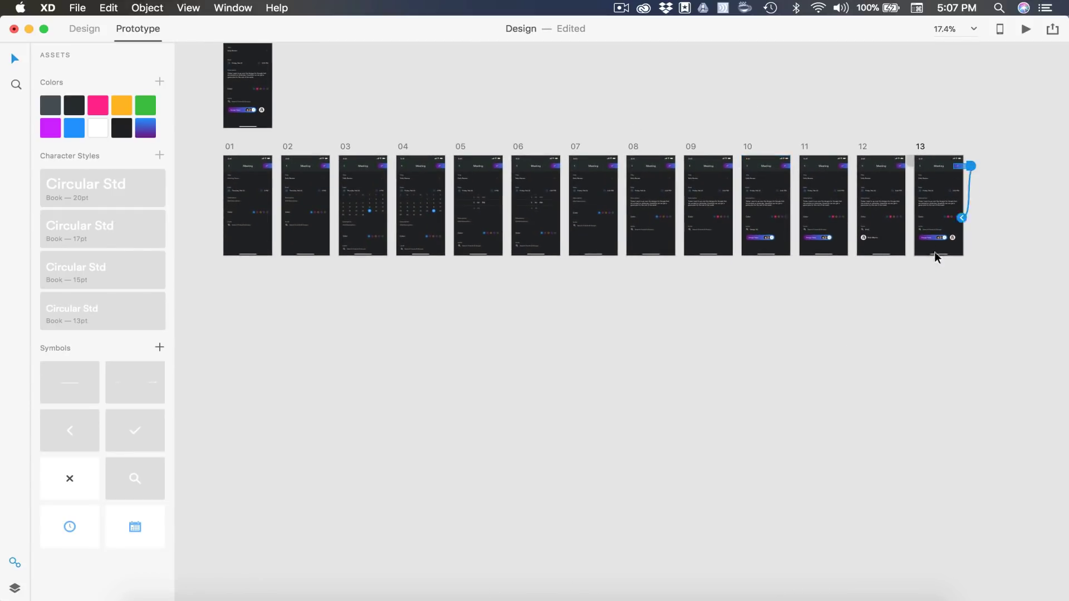
{"action": "left_click_drag", "start_coordinate": [961, 217], "coordinate": [257, 209]}
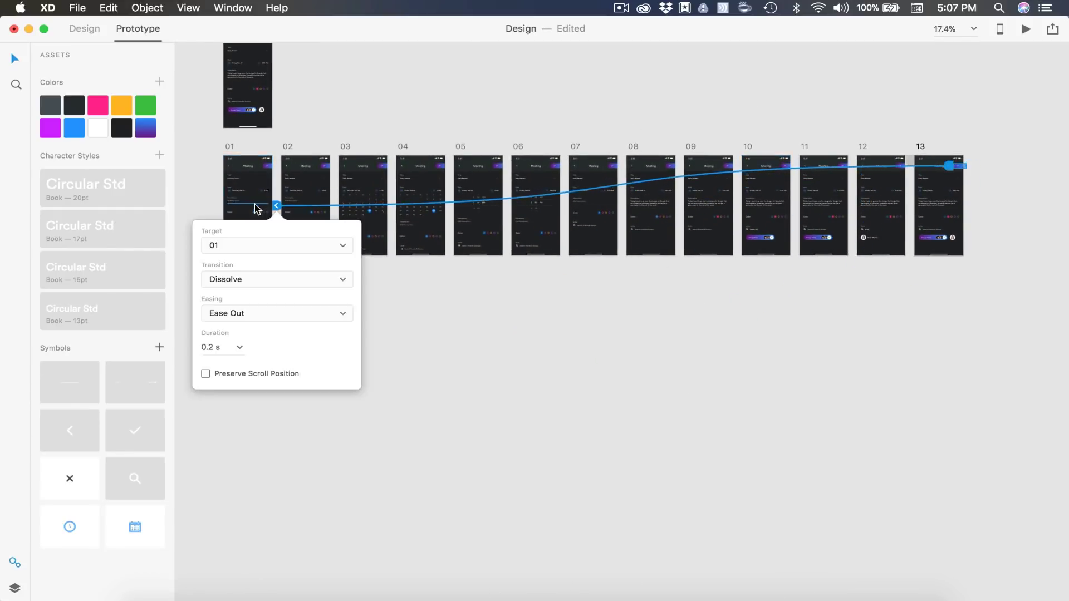
{"action": "left_click", "coordinate": [493, 342]}
{"action": "scroll", "coordinate": [494, 341], "scroll_direction": "up", "scroll_amount": 5}
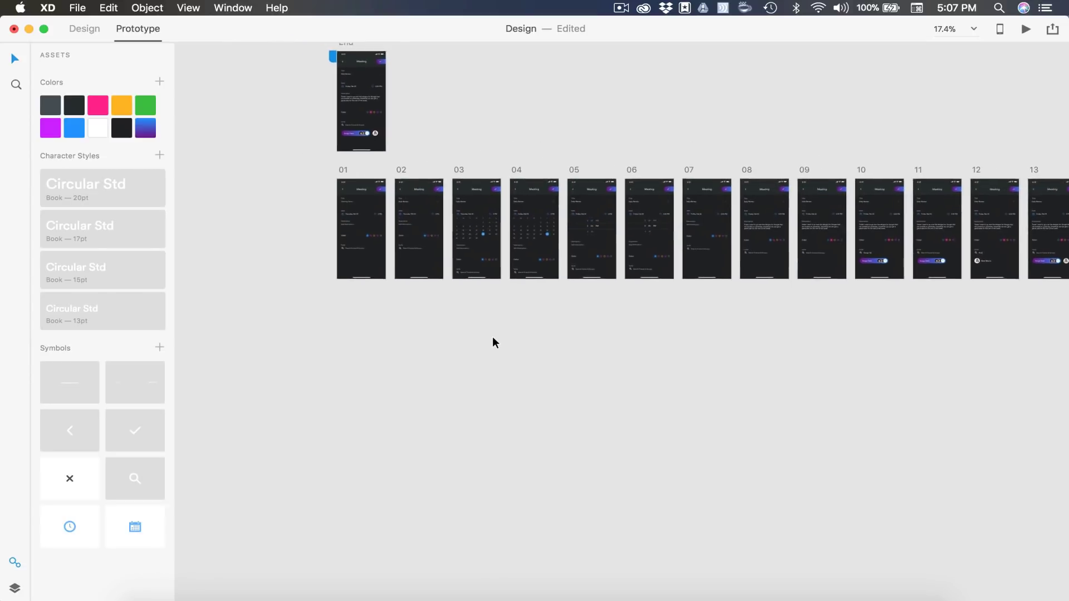
{"action": "scroll", "coordinate": [494, 340], "scroll_direction": "up", "scroll_amount": 5}
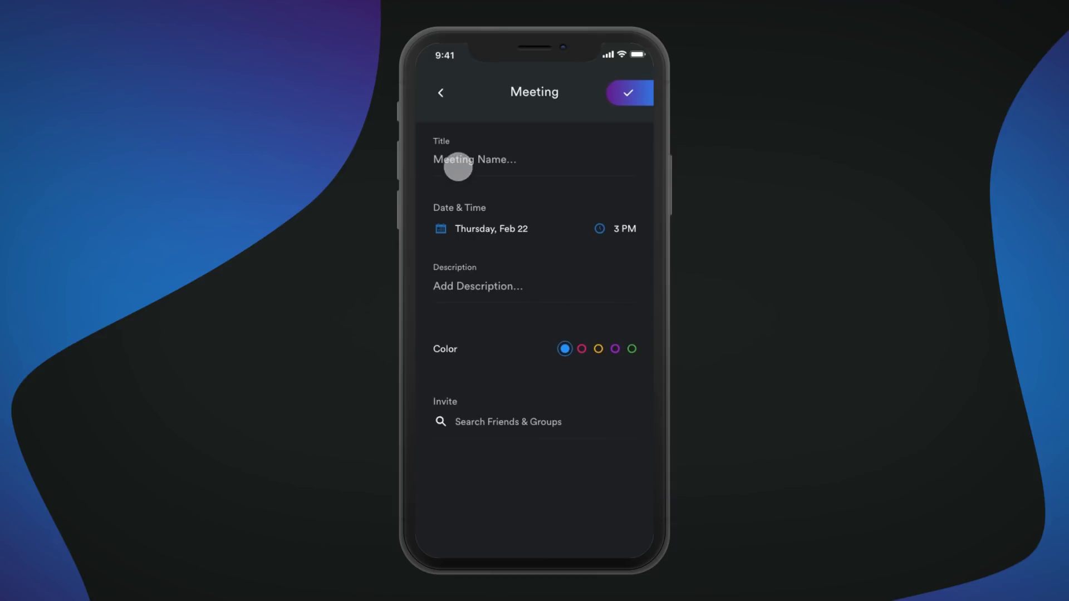
In the preview, set the meeting to Feb 23 at 3:30 PM, add a description, and choose pink
{"action": "left_click", "coordinate": [465, 227]}
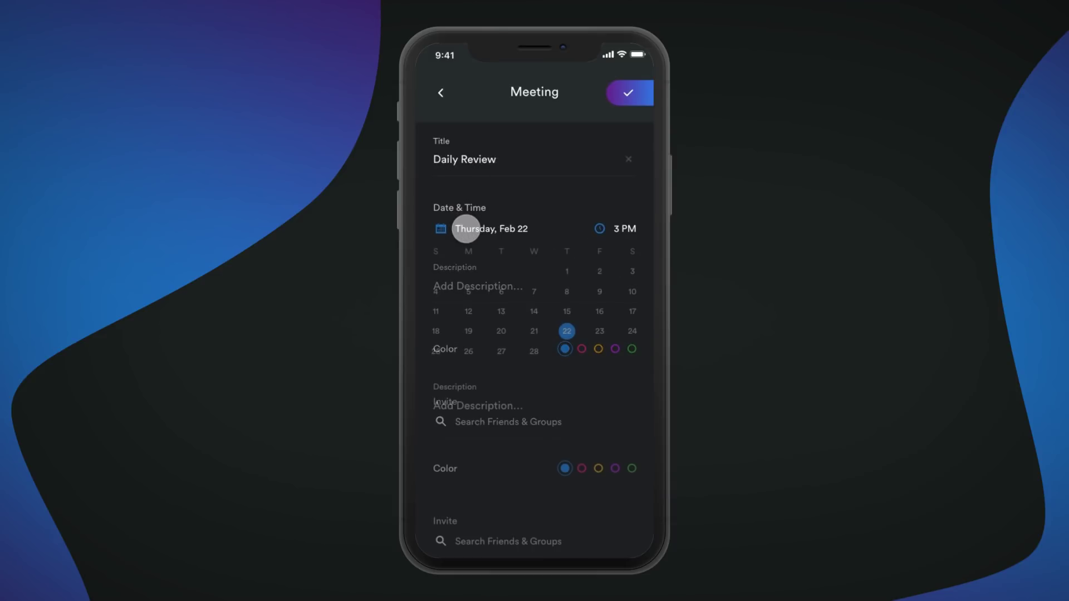
{"action": "left_click", "coordinate": [598, 331]}
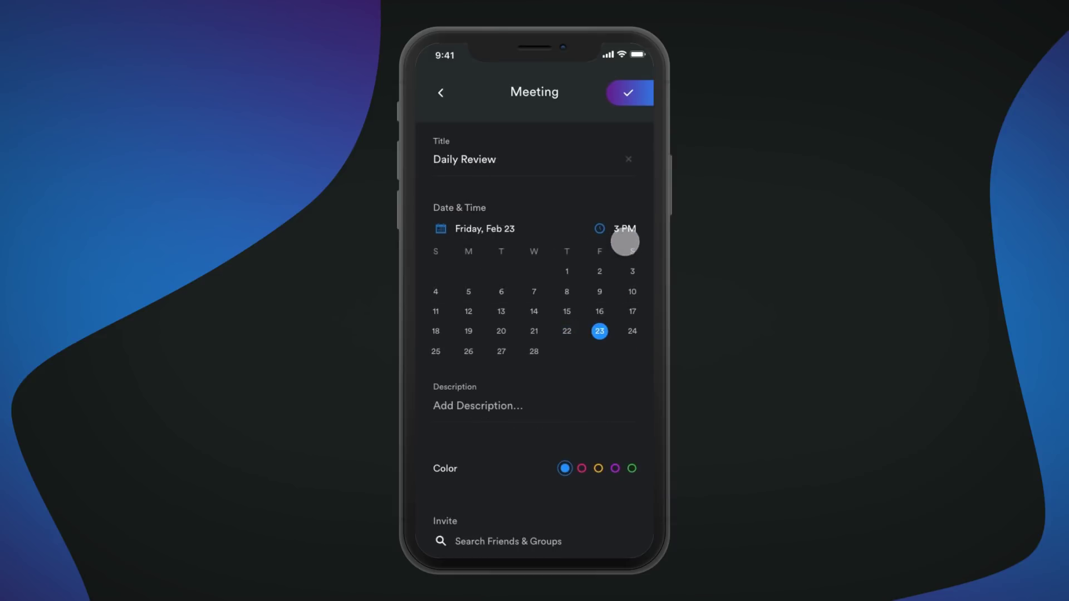
{"action": "left_click", "coordinate": [626, 230]}
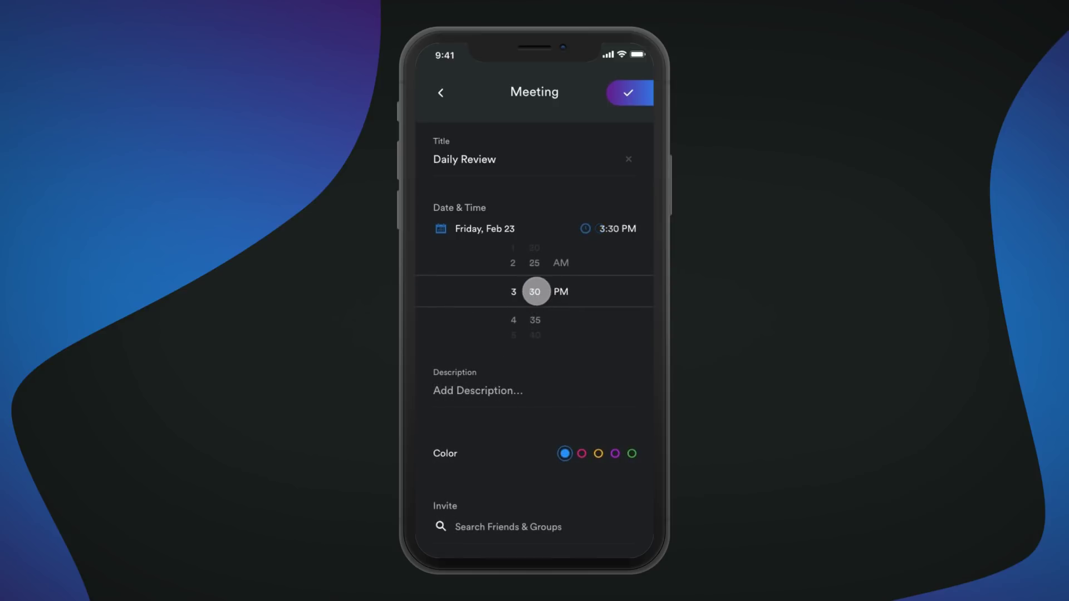
{"action": "left_click", "coordinate": [606, 229]}
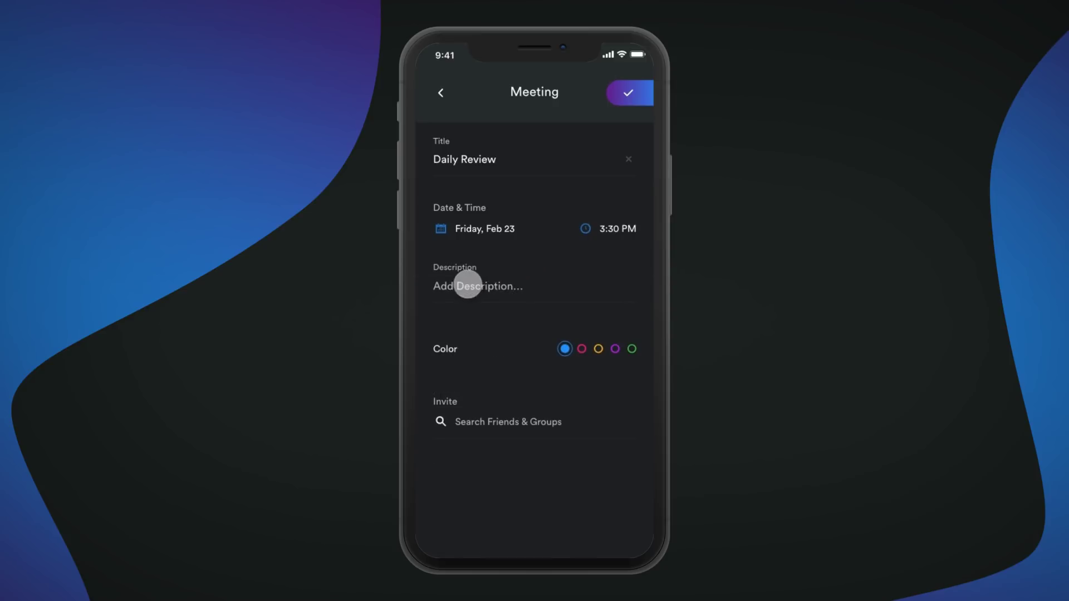
{"action": "left_click", "coordinate": [468, 285]}
{"action": "left_click", "coordinate": [582, 389]}
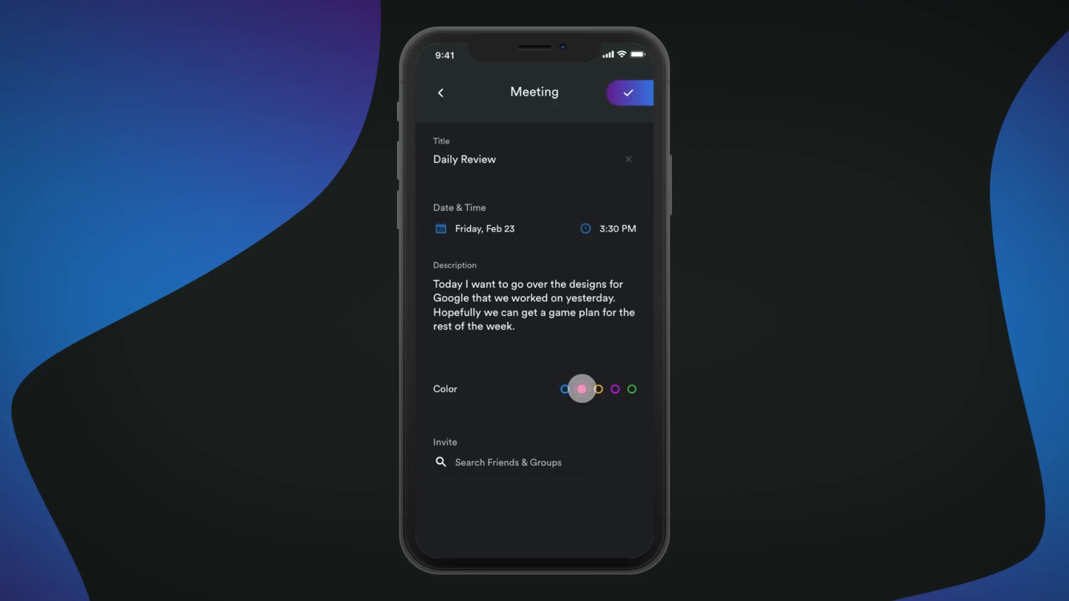
Invite the Design Team and a searched contact, then save the meeting with the check button
{"action": "left_click", "coordinate": [468, 461]}
{"action": "type", "text": "Design Te"}
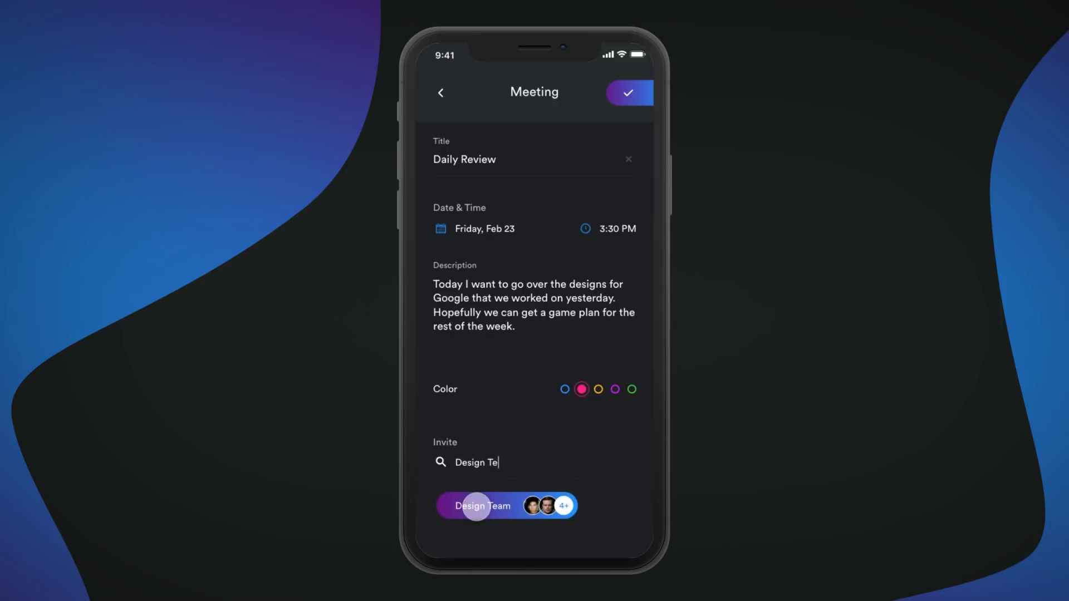
{"action": "left_click", "coordinate": [477, 507]}
{"action": "left_click", "coordinate": [475, 463]}
{"action": "type", "text": "Nick"}
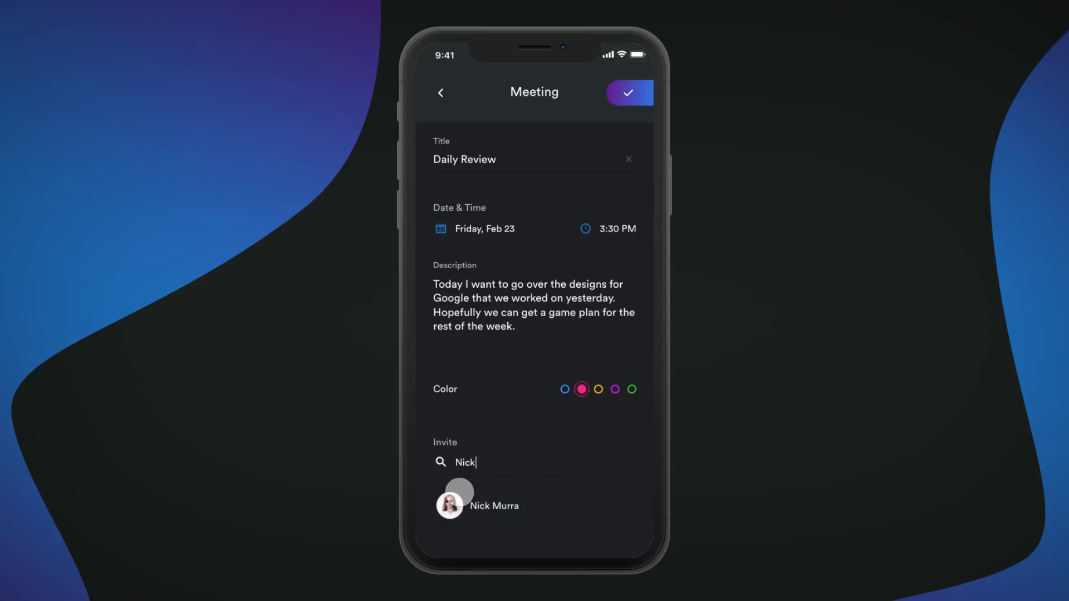
{"action": "left_click", "coordinate": [460, 492]}
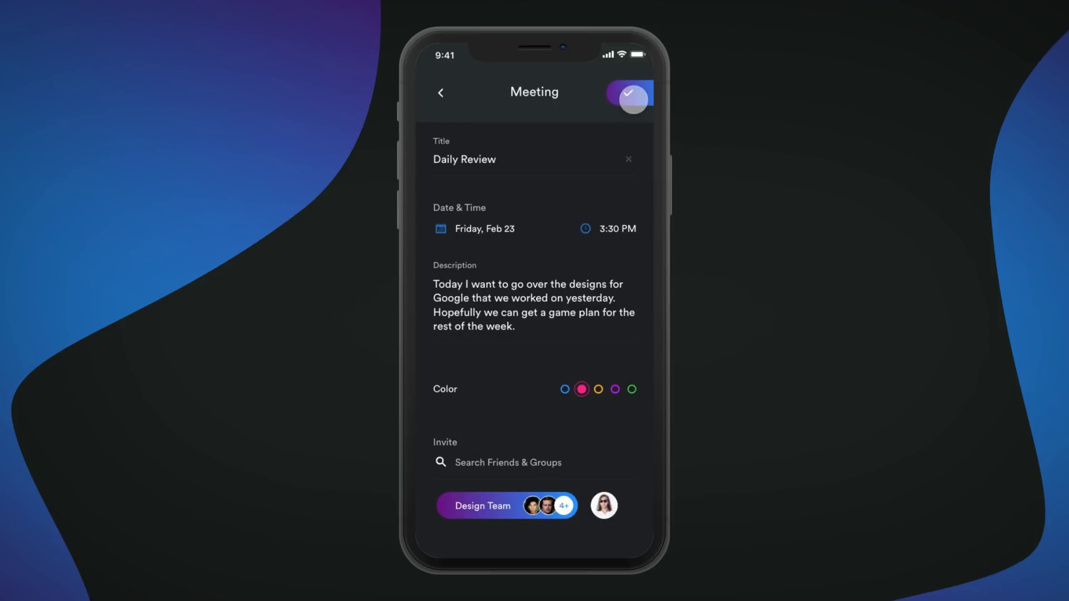
{"action": "left_click", "coordinate": [634, 99]}
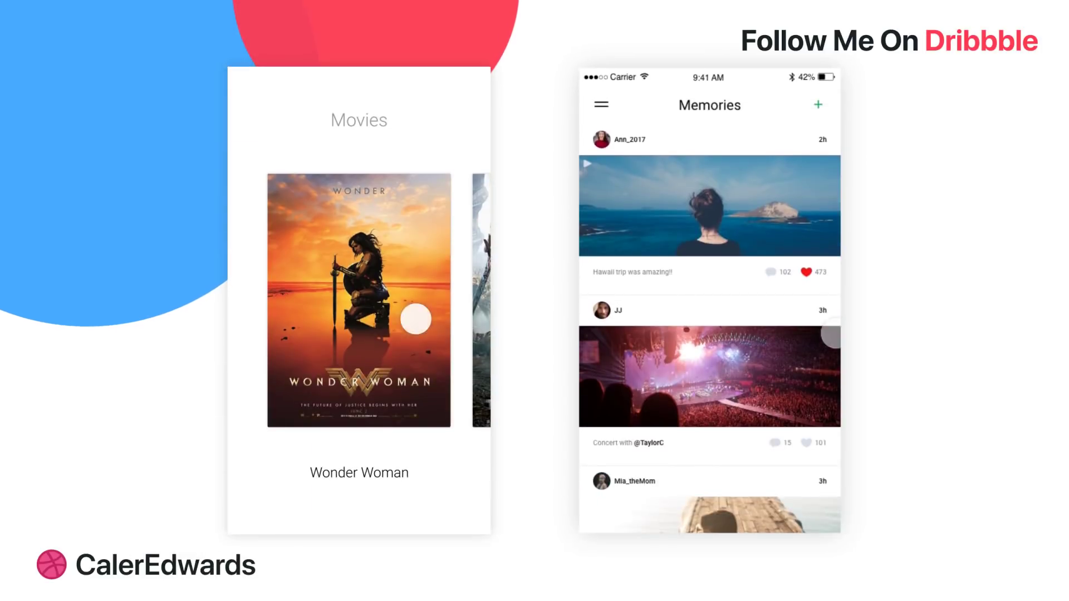